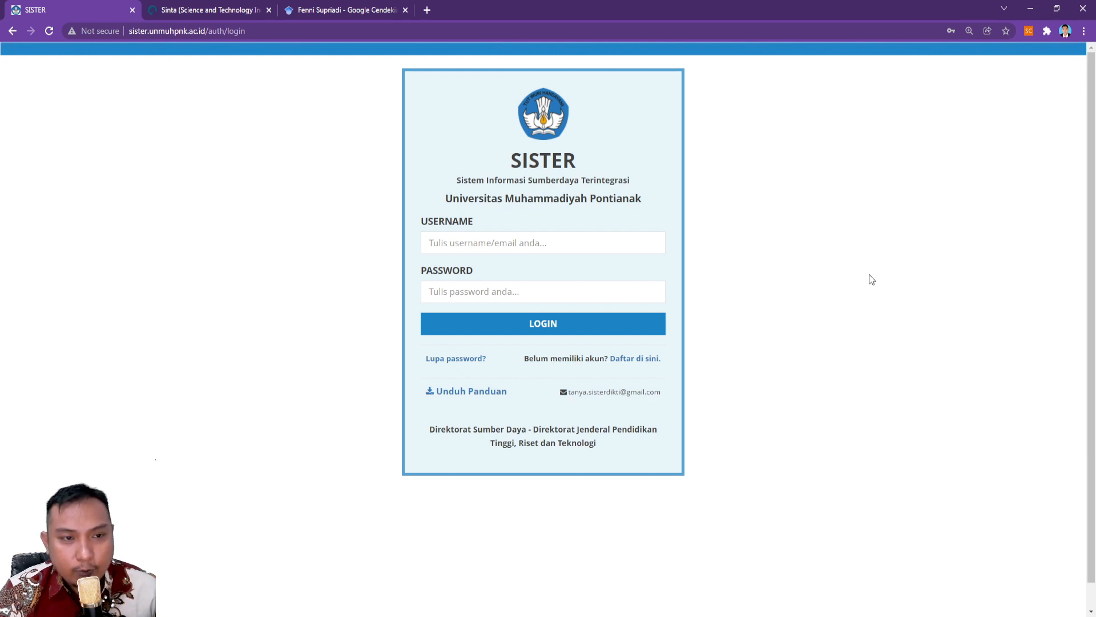
Step: Log in to SISTER by filling in the saved username/email and the account password
click(510, 245)
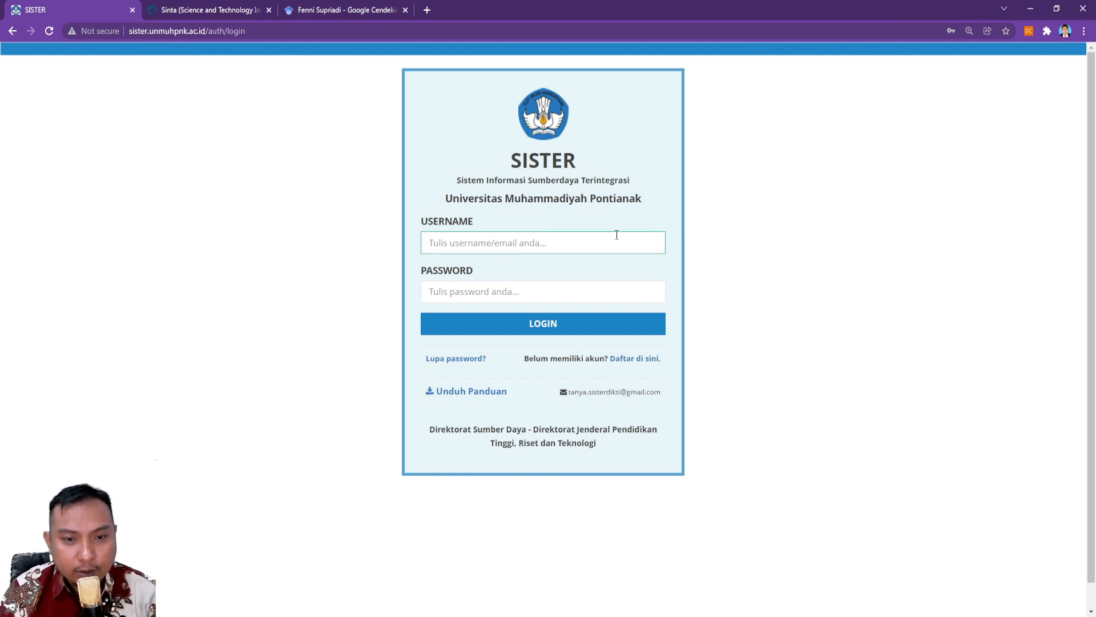
click(520, 270)
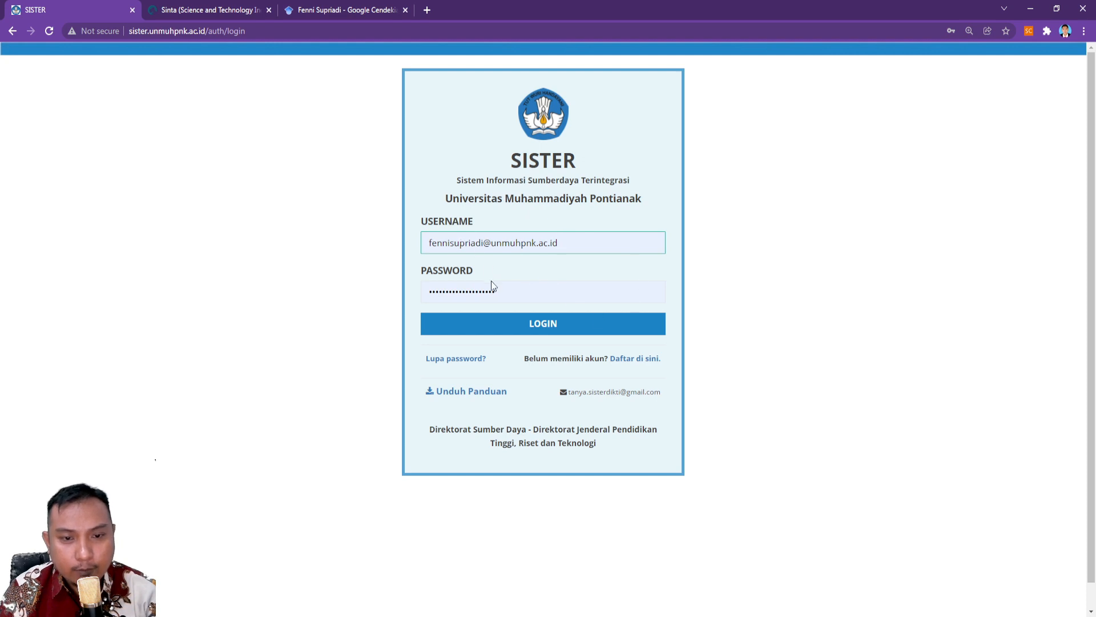
click(541, 328)
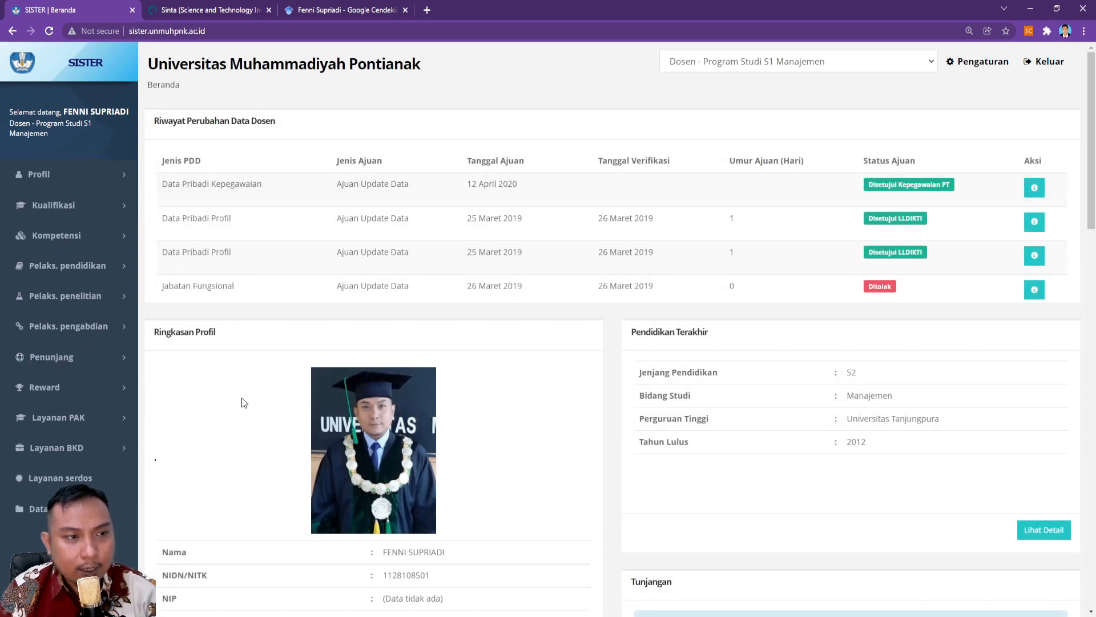
Step: Open the Laporan Kinerja for semester 2021/2022 Ganjil from the Layanan BKD activity recap
click(81, 448)
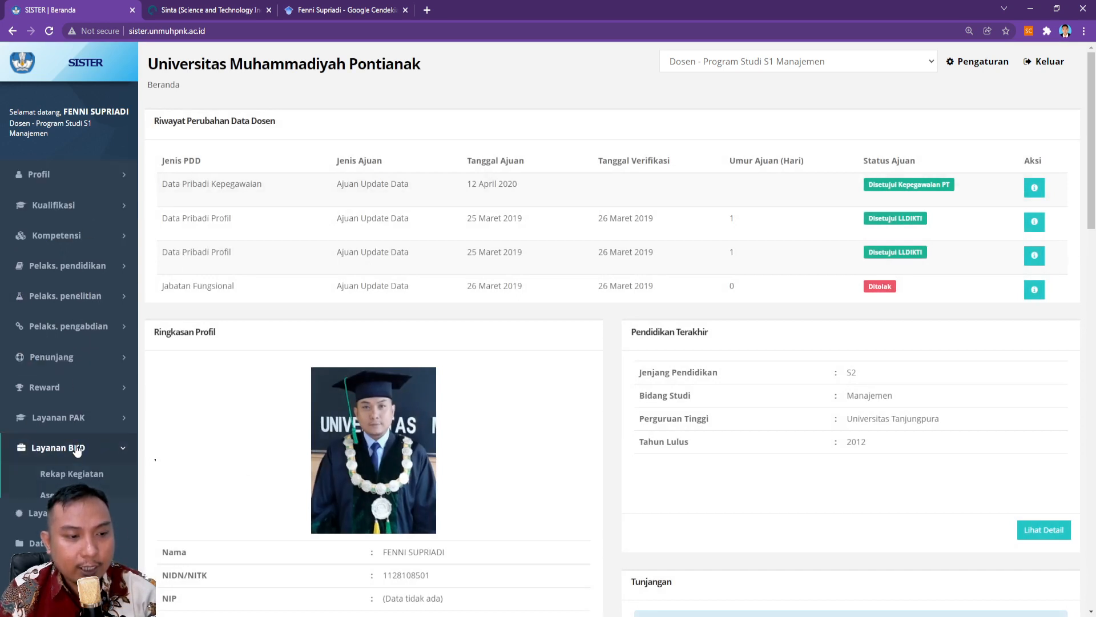
click(81, 475)
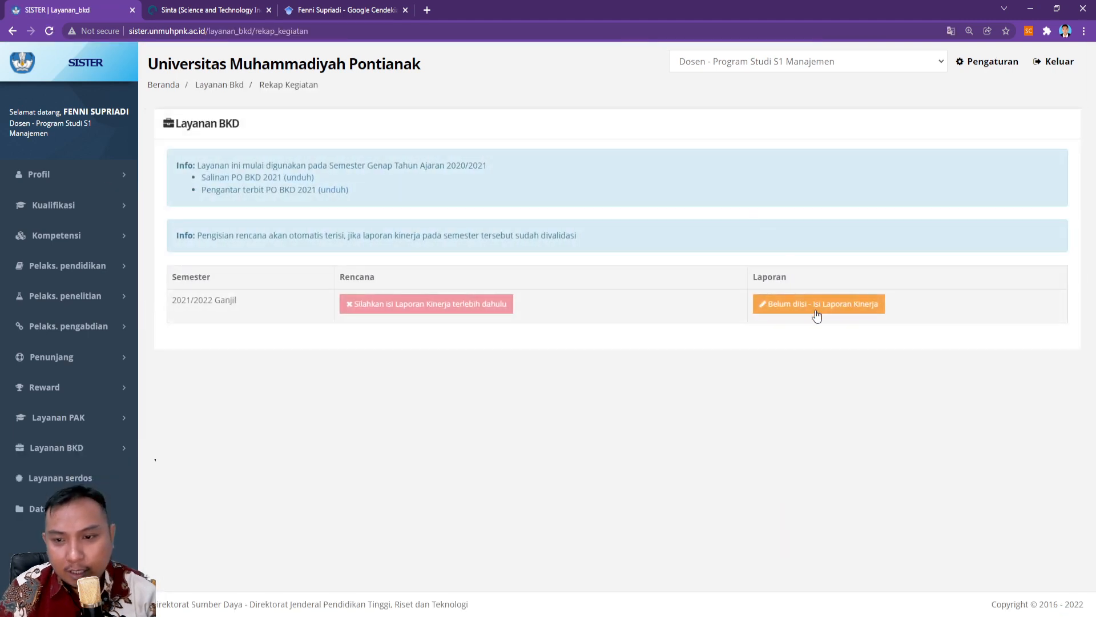
click(817, 314)
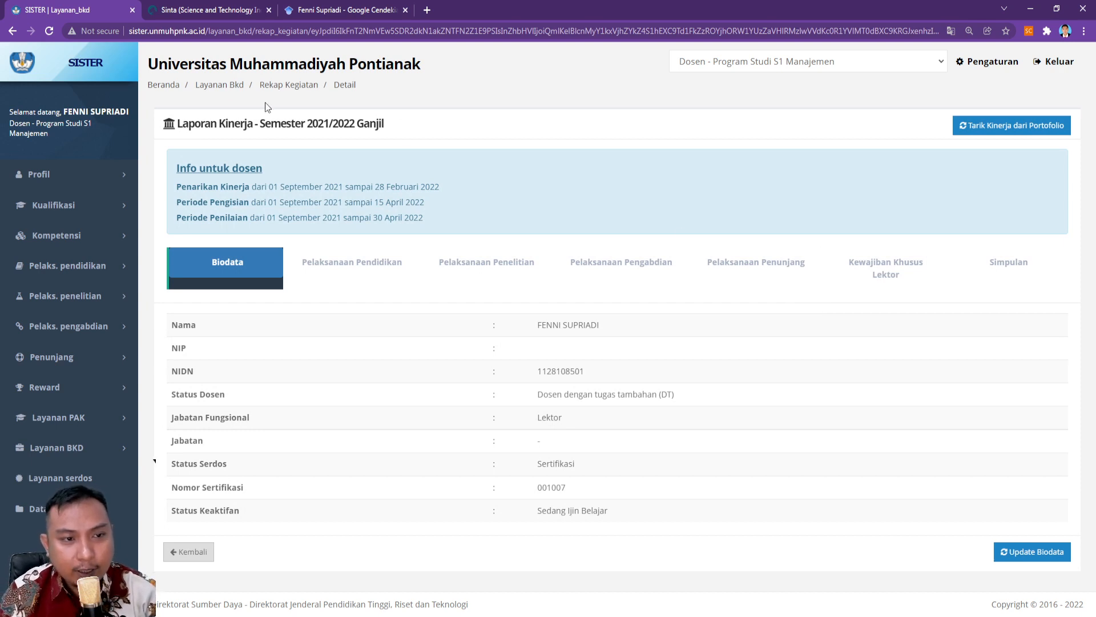
Step: Examine the Penarikan Kinerja, Periode Pengisian and Periode Penilaian dates in the report's lecturer information
drag(176, 187, 399, 189)
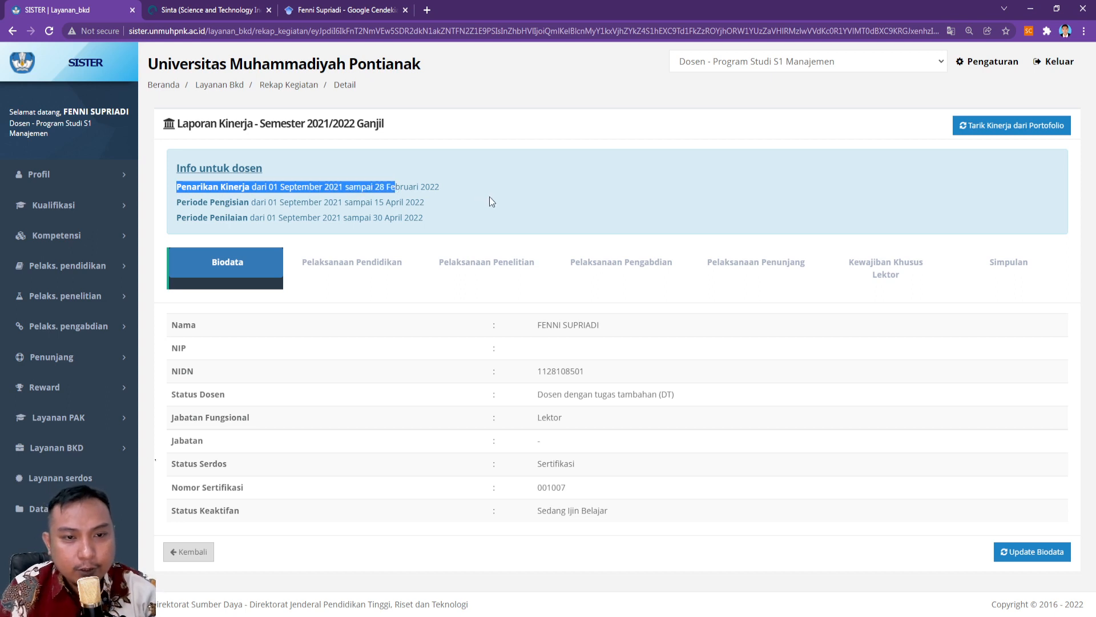
click(409, 190)
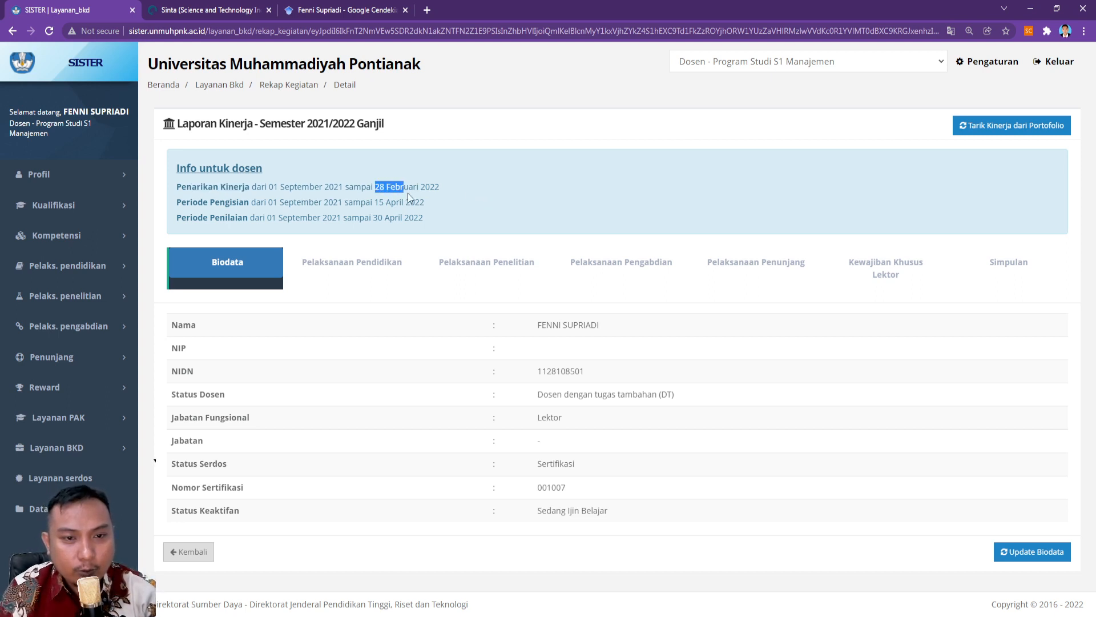
drag(182, 203, 345, 204)
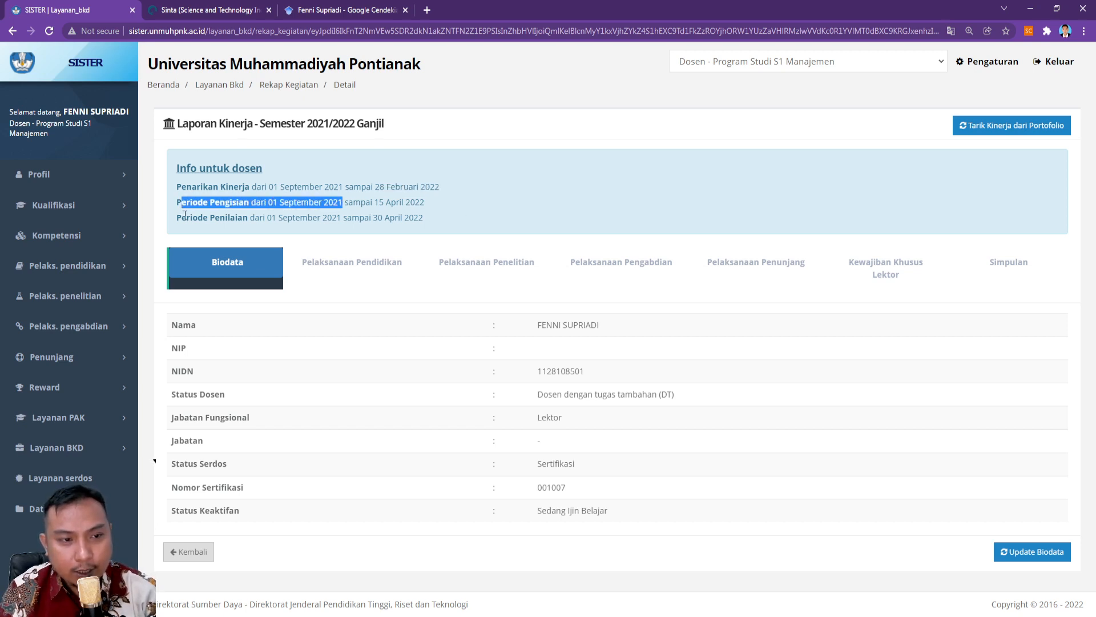
drag(185, 216, 341, 220)
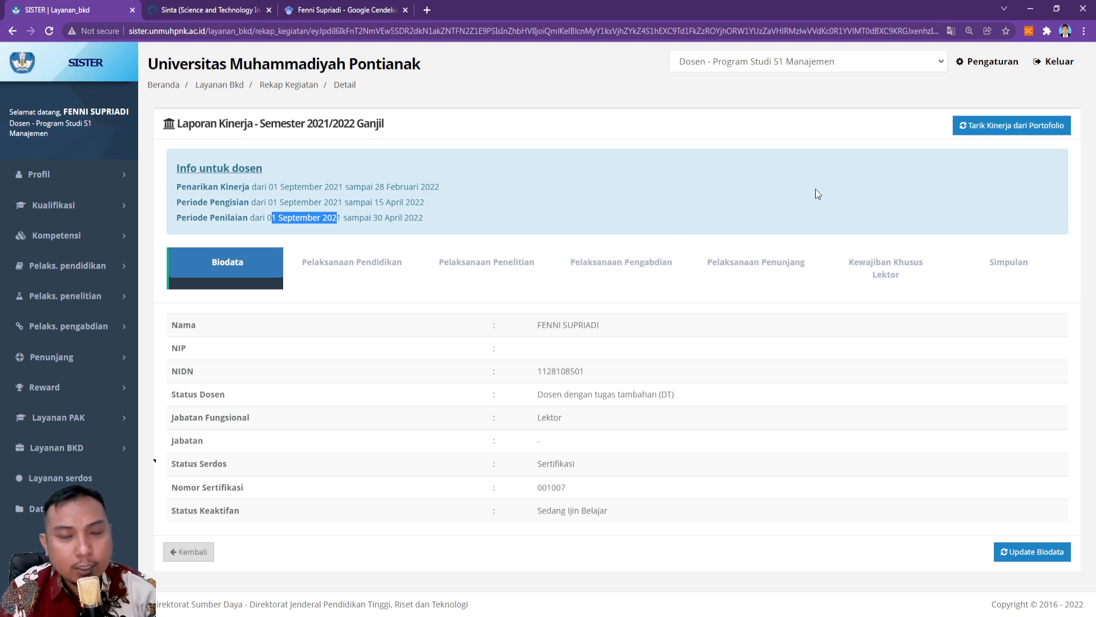
Step: Open the Pengajaran records under Pelaks. pendidikan and review the listed courses and their Rubrik BKD categories
click(69, 266)
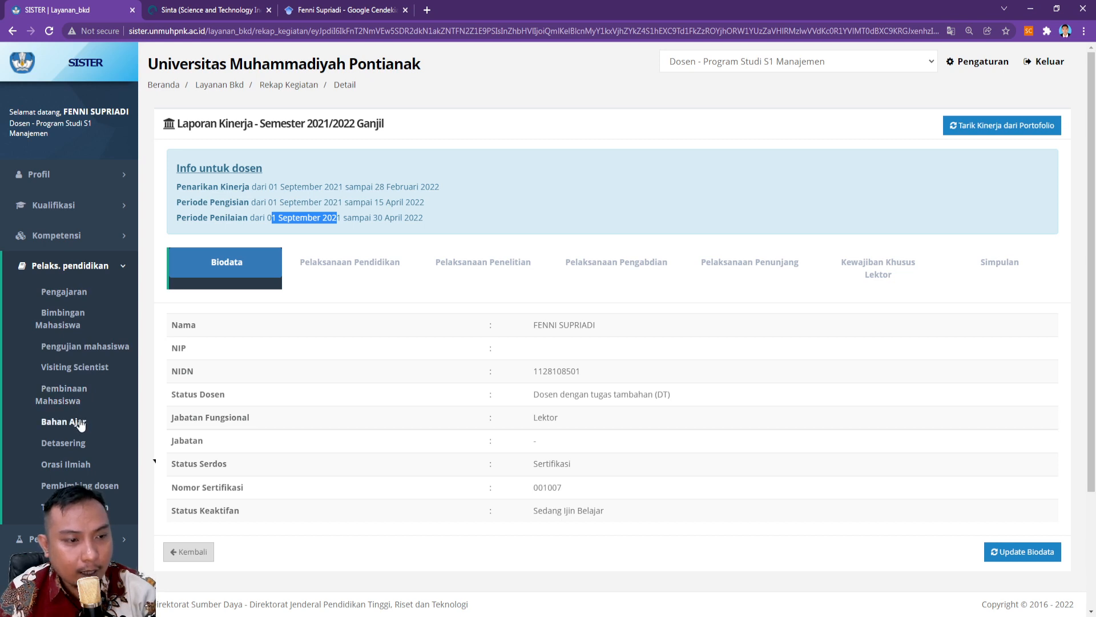
click(77, 298)
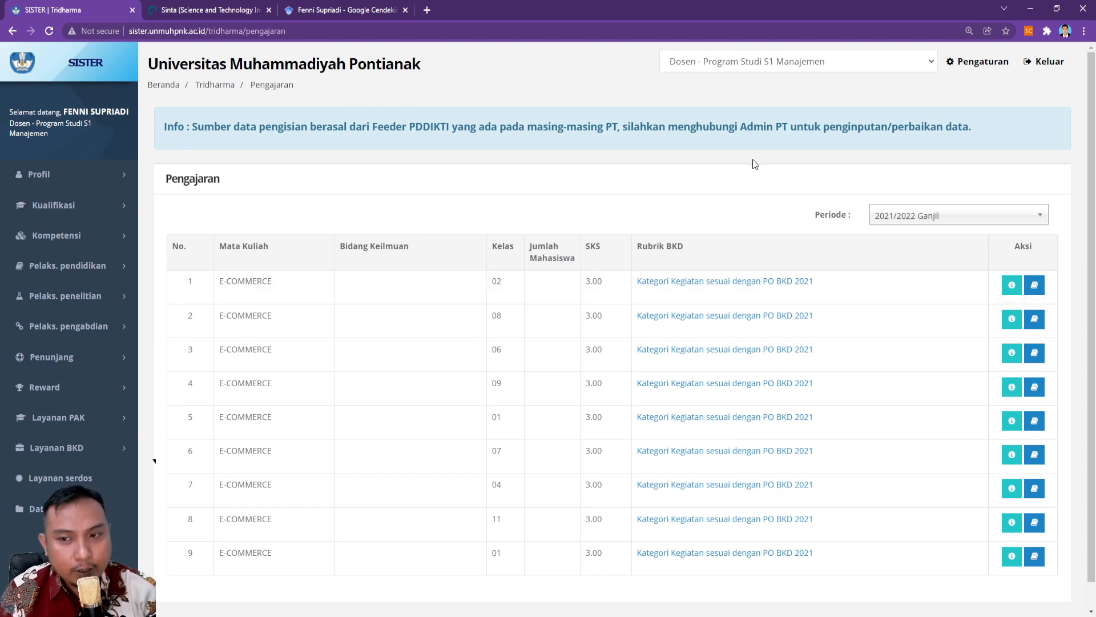
scroll(605, 234, down, 1)
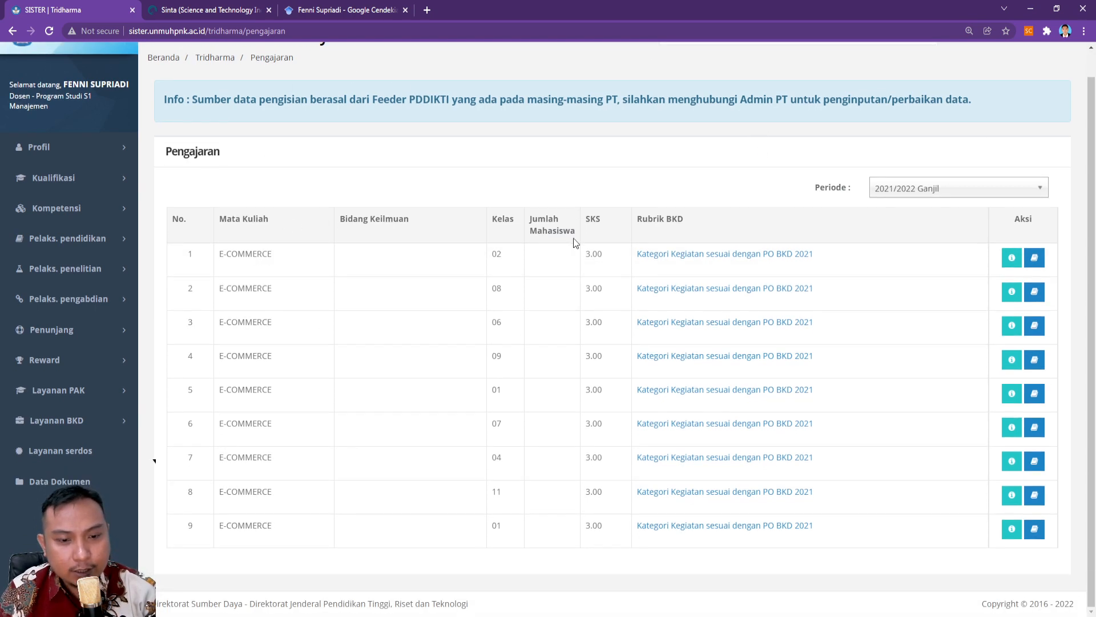
Step: Open the Tugas Tambahan records under Pelaks. pendidikan and bring up the form for a new entry
click(98, 240)
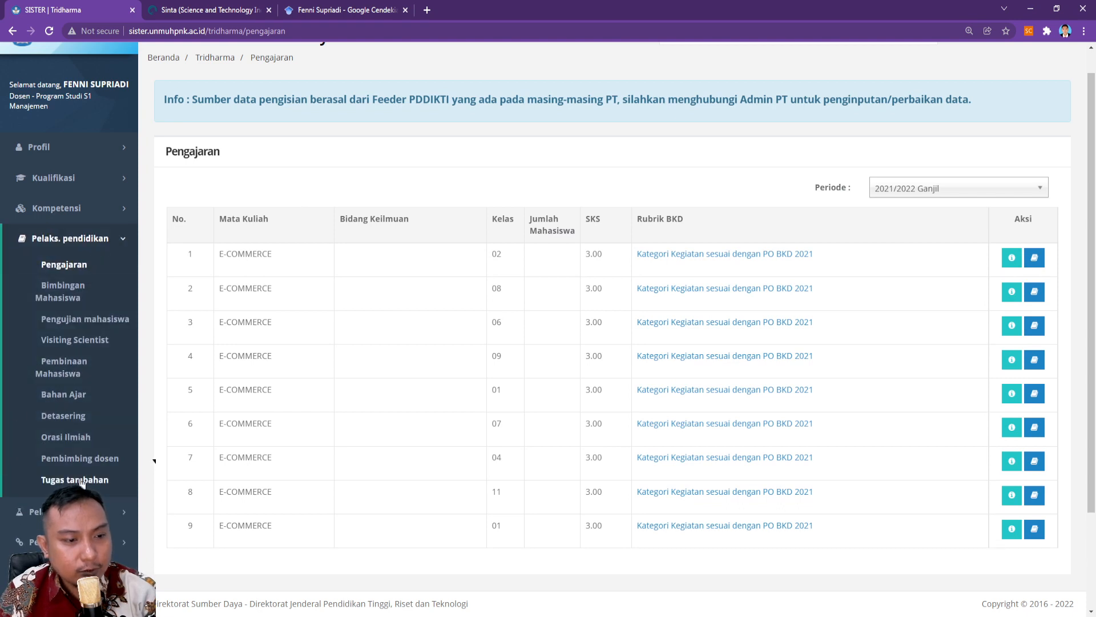
click(80, 481)
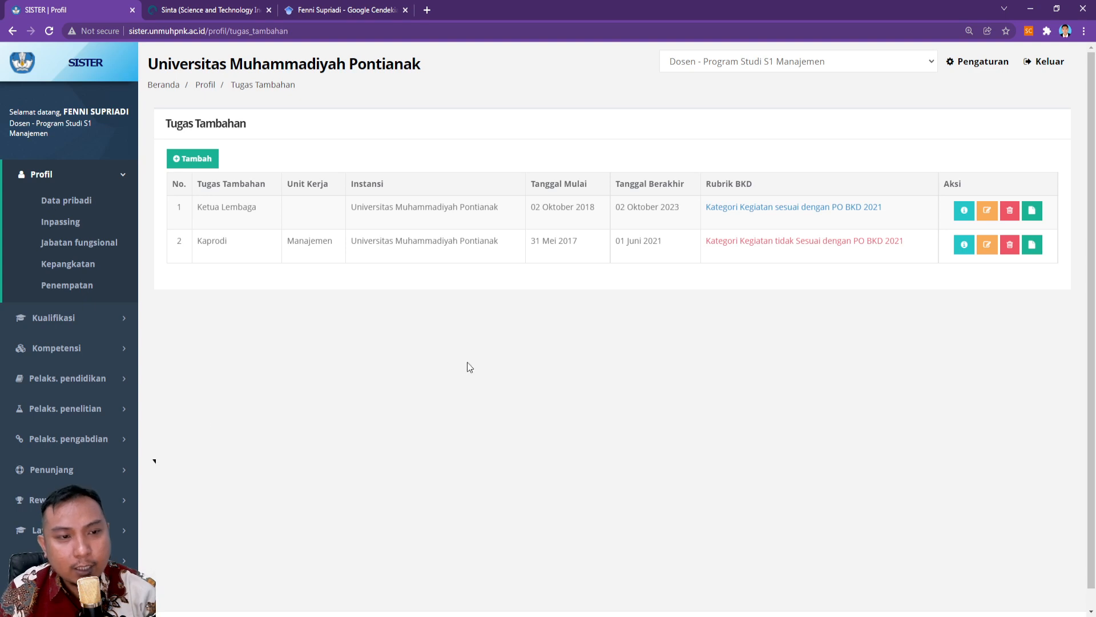
click(196, 162)
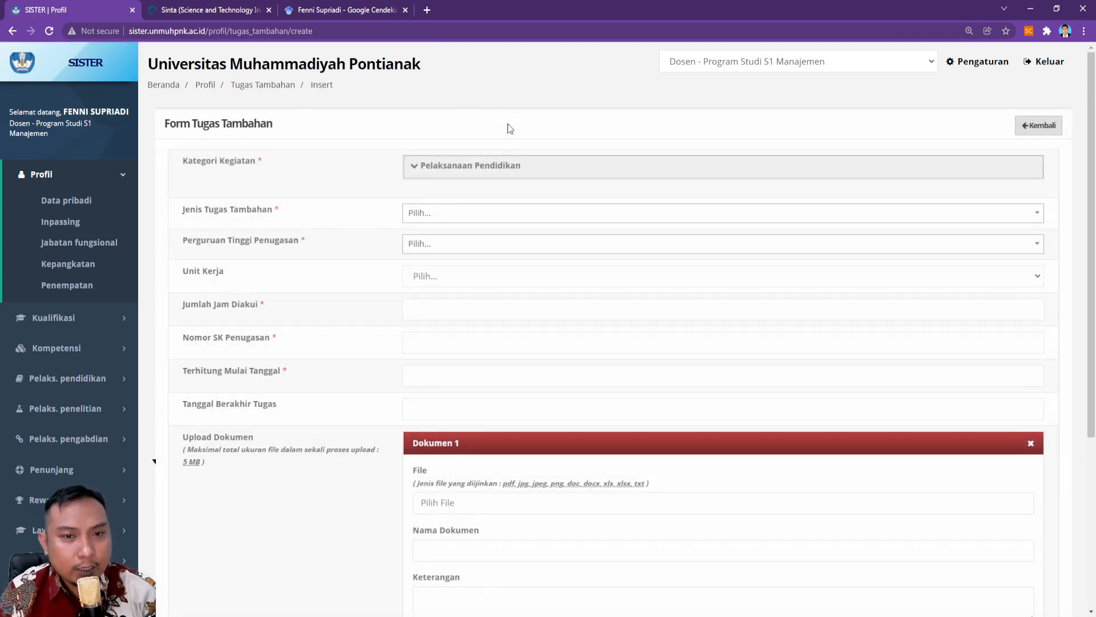
Step: Expand the Pelaksanaan Pendidikan activity category and browse the Jenis Tugas Tambahan options without choosing one
click(486, 170)
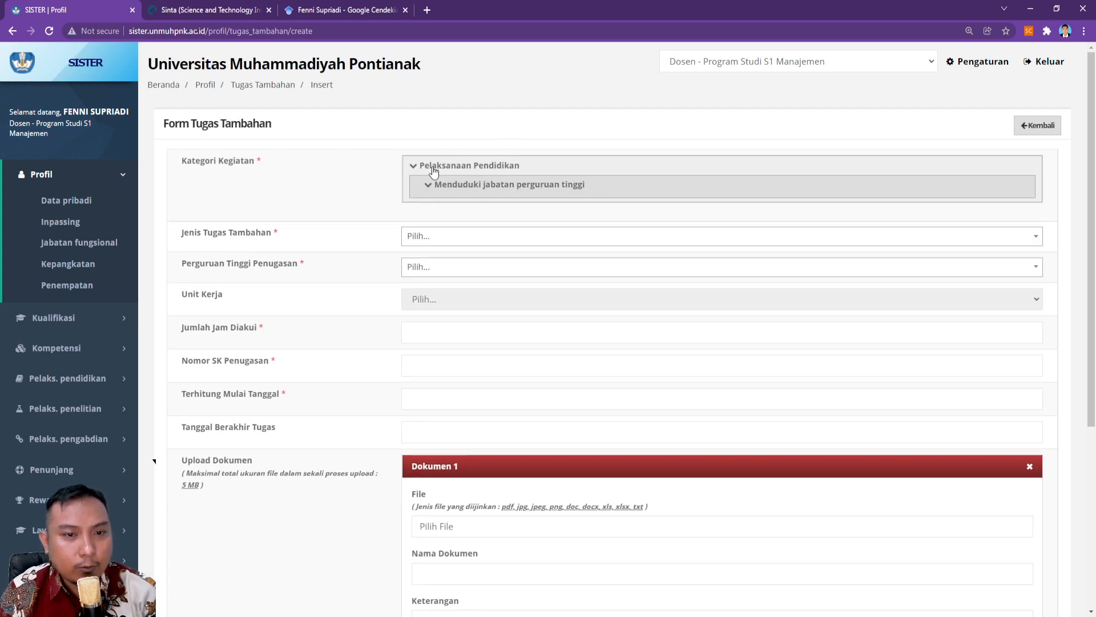
click(447, 240)
scroll(444, 299, down, 3)
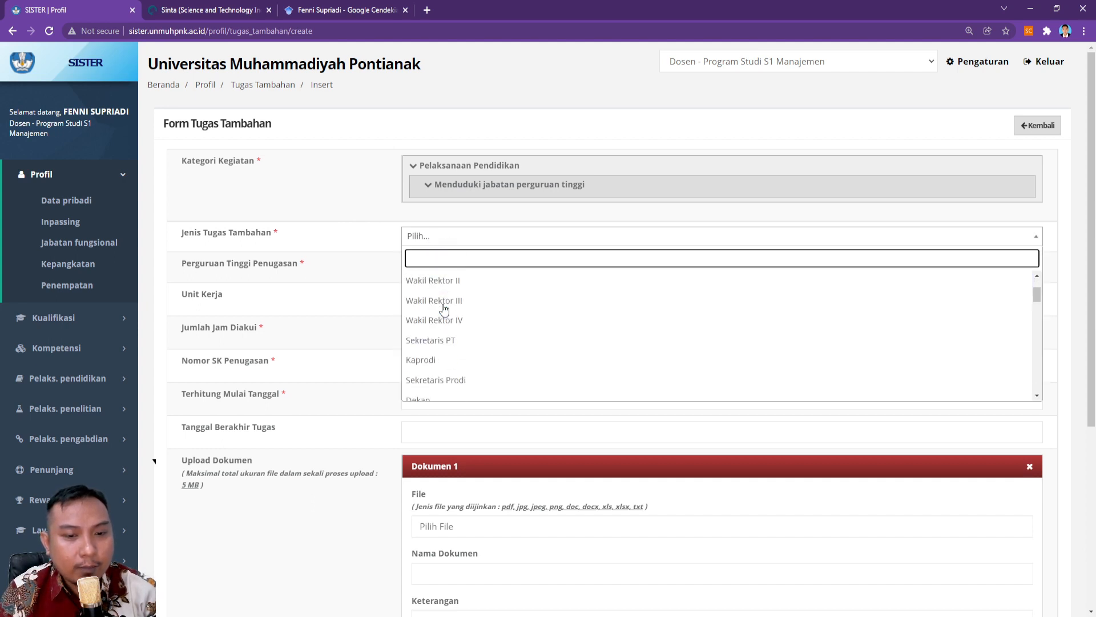
scroll(443, 307, down, 5)
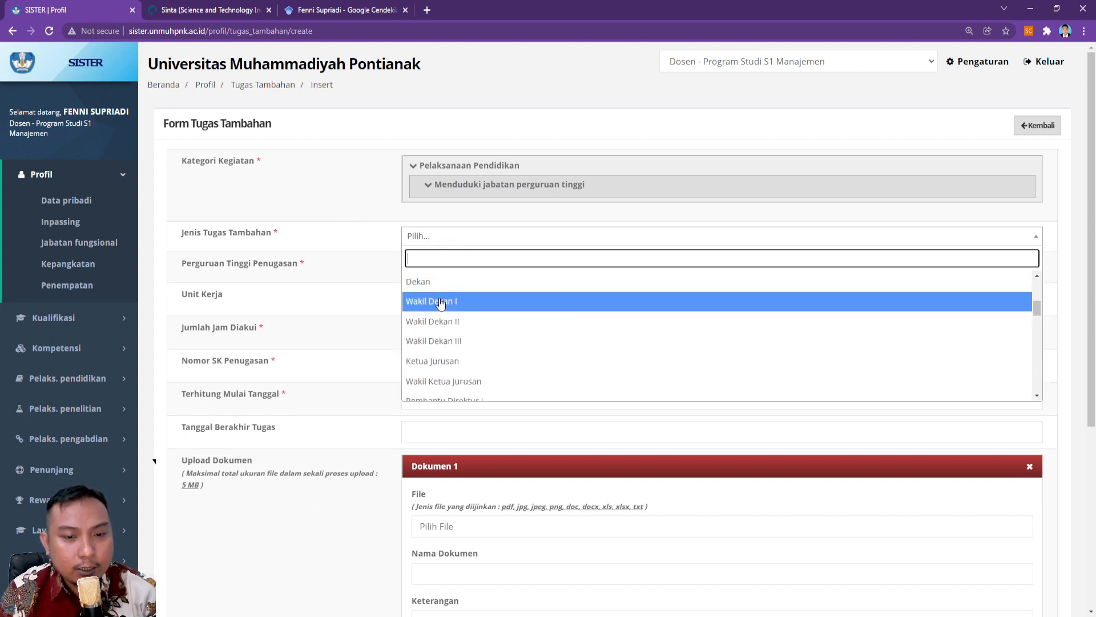
scroll(440, 301, down, 3)
scroll(440, 301, up, 10)
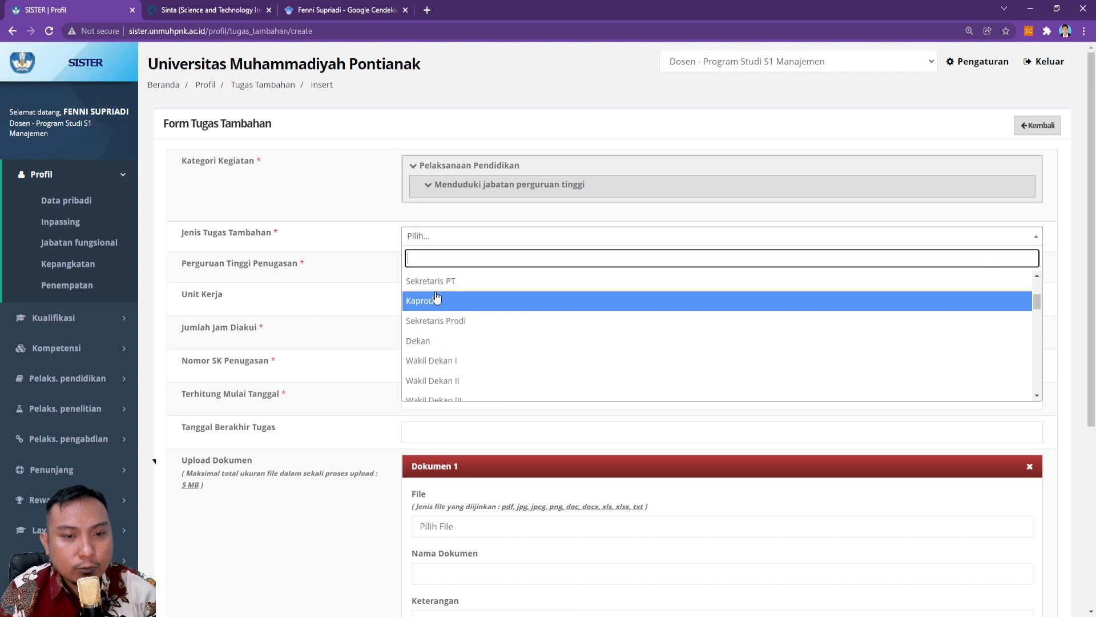
click(372, 186)
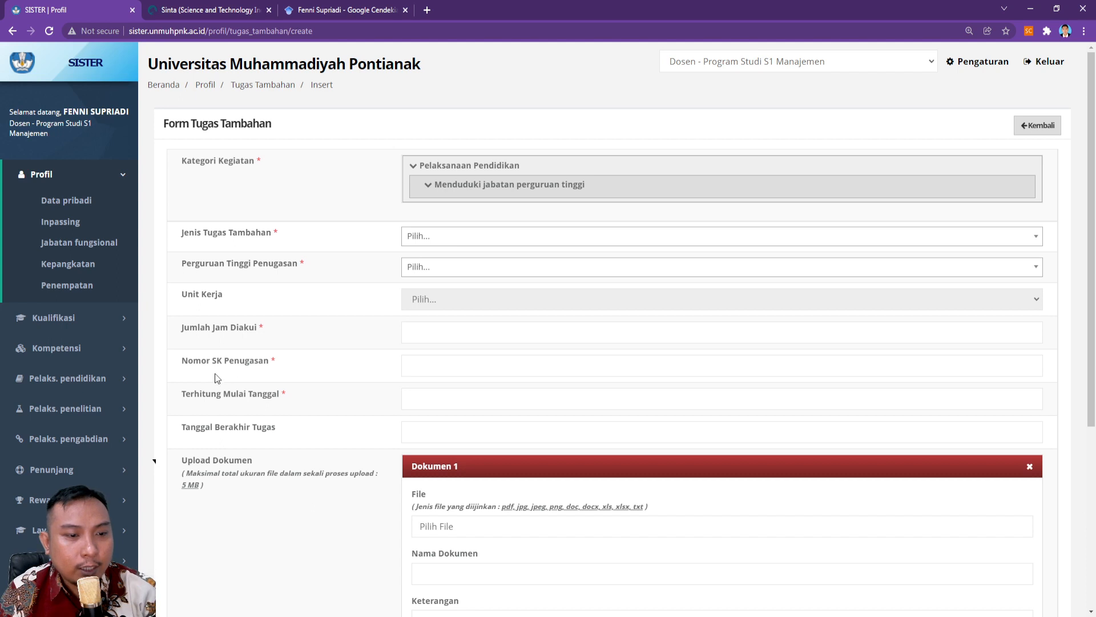
Step: Examine the assignment decree number, start date and end date fields of the Tugas Tambahan form without filling them in
click(454, 365)
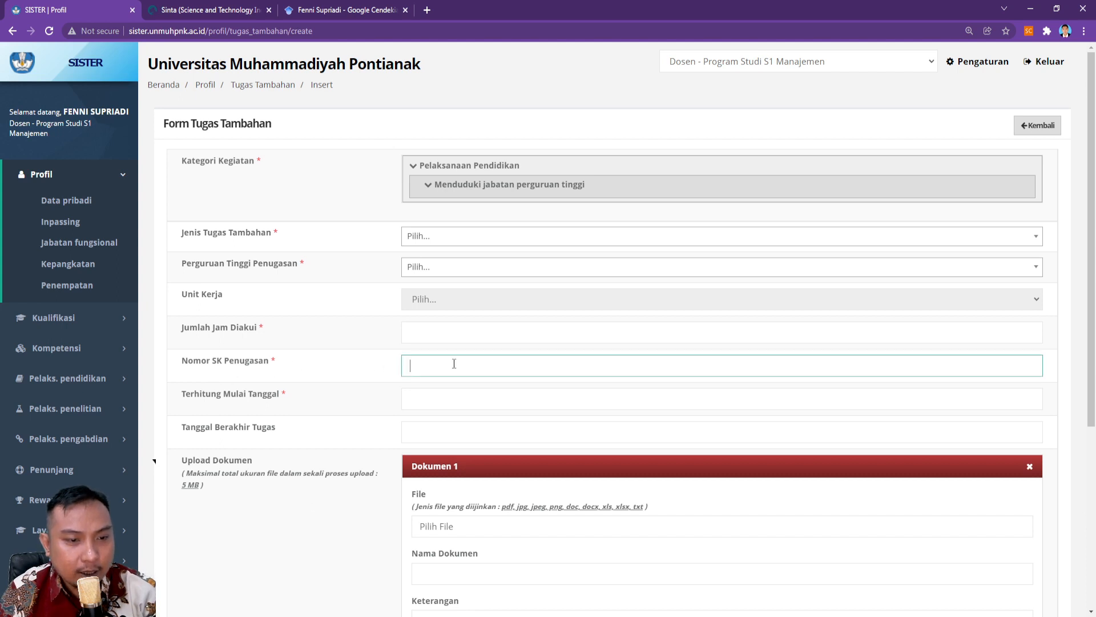
click(432, 403)
click(428, 432)
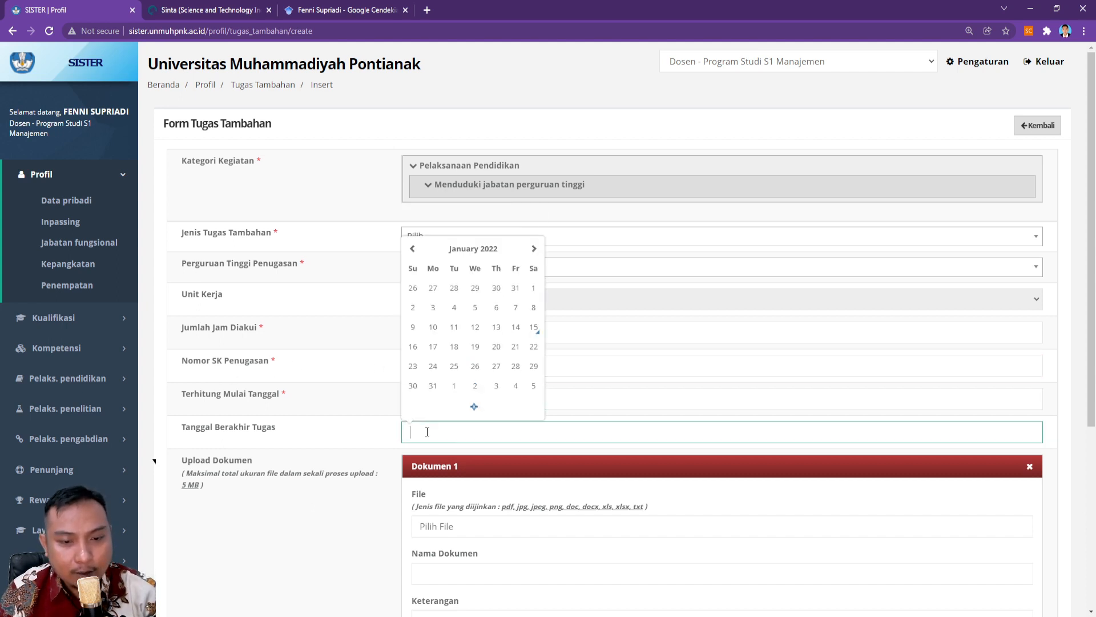
click(358, 425)
Step: Review the Upload Dokumen section, including the file size limit, file picker and document name field, without uploading anything
scroll(360, 425, down, 3)
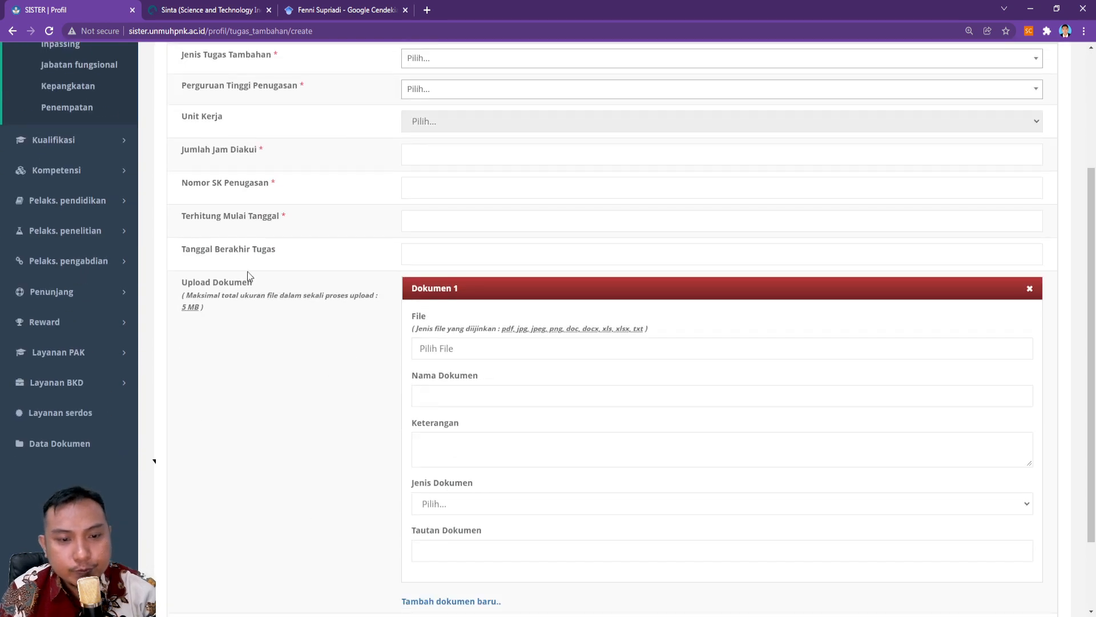
scroll(436, 276, down, 2)
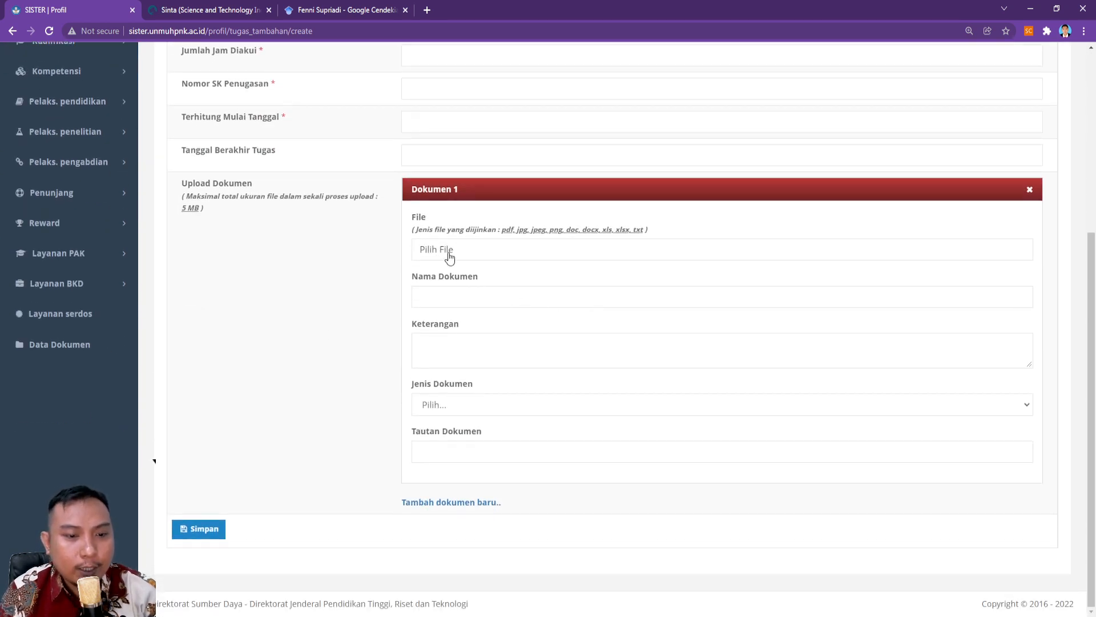
drag(179, 186, 212, 214)
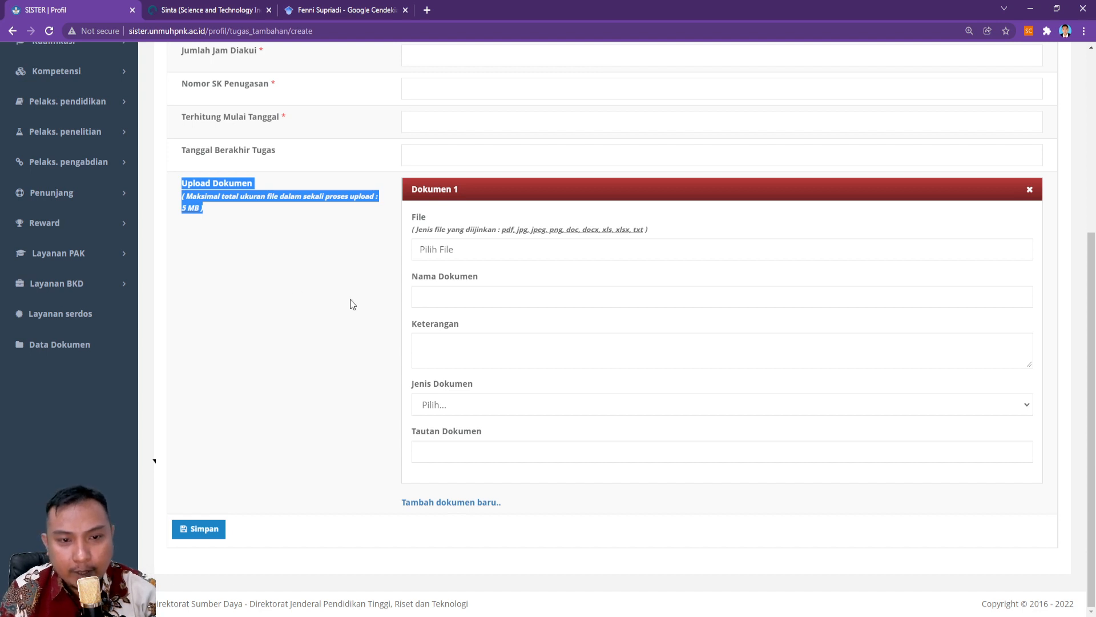
click(534, 260)
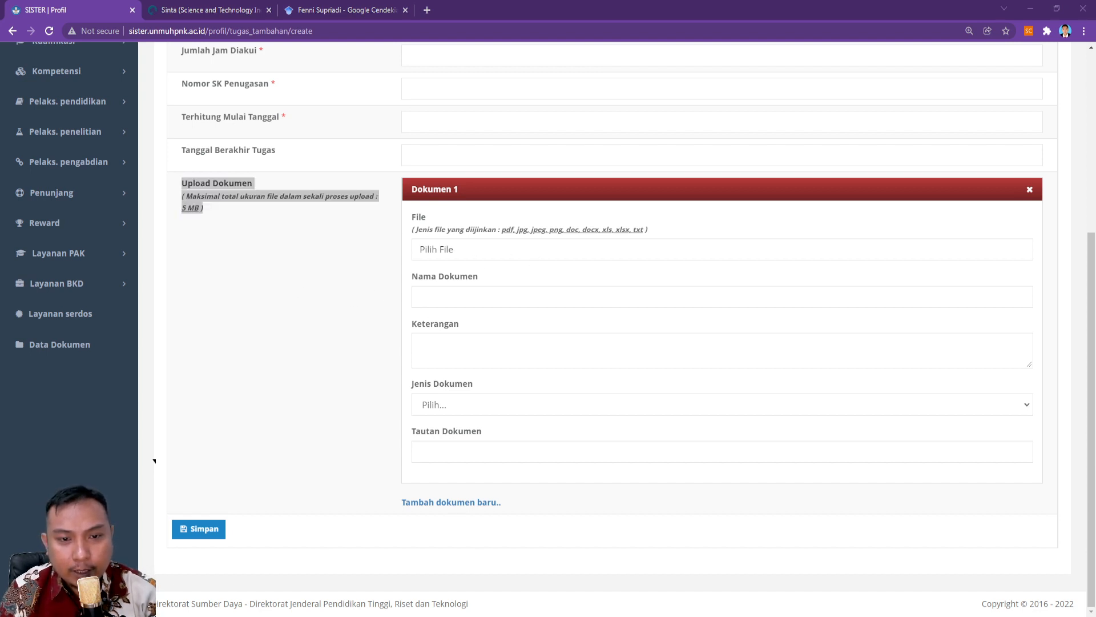
key(Escape)
click(481, 303)
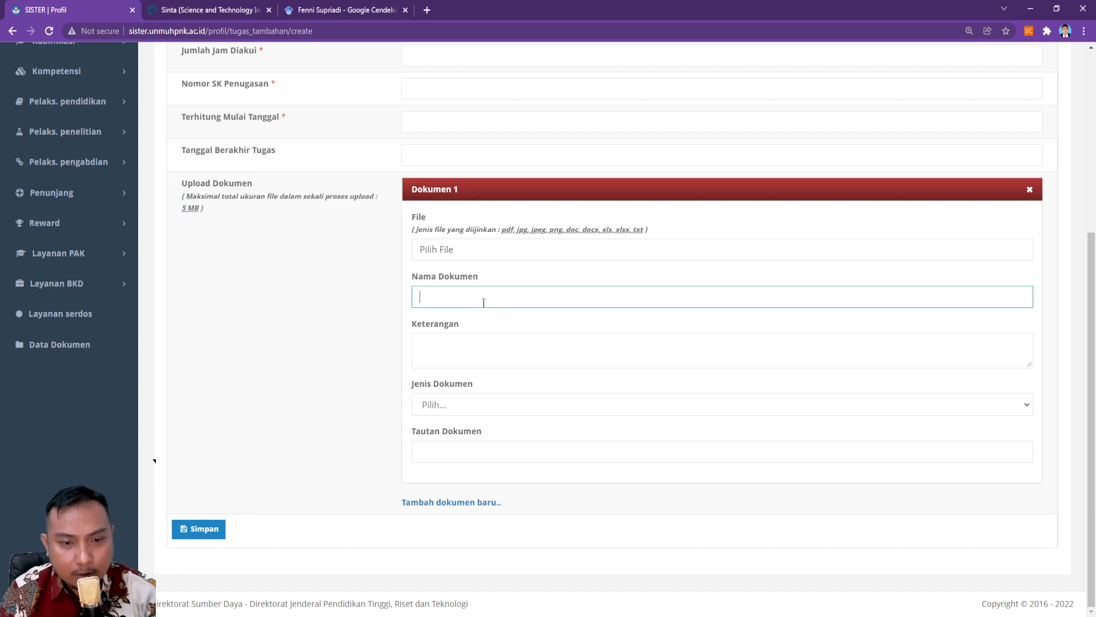
click(328, 313)
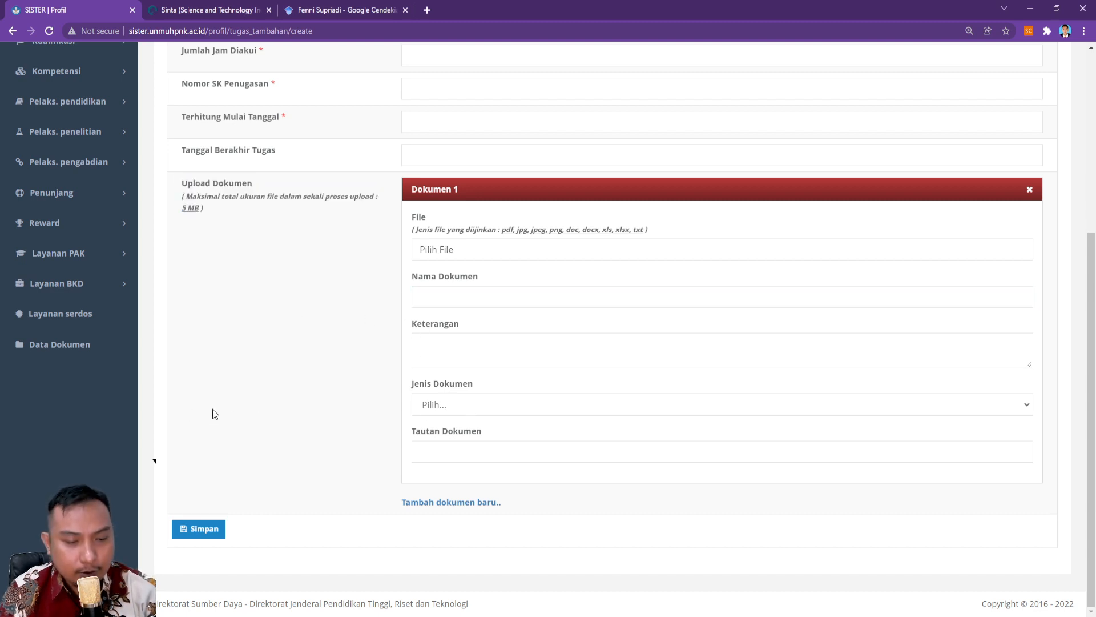
Step: Leave the form unsaved, return to the Tugas Tambahan list and examine the Ketua Lembaga entry
scroll(229, 491, up, 5)
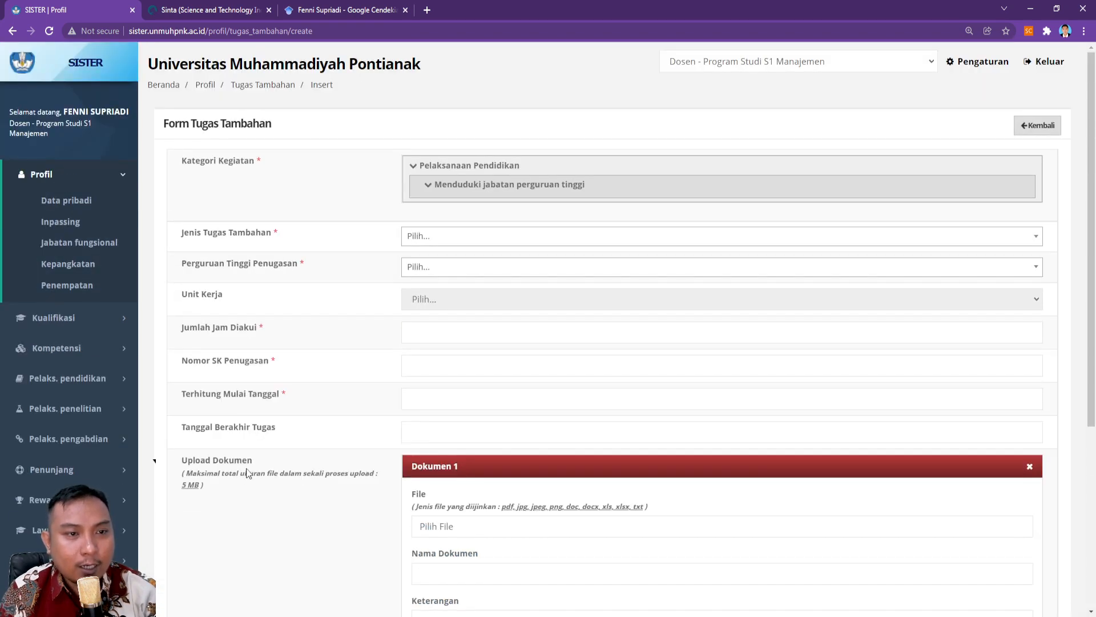
click(15, 34)
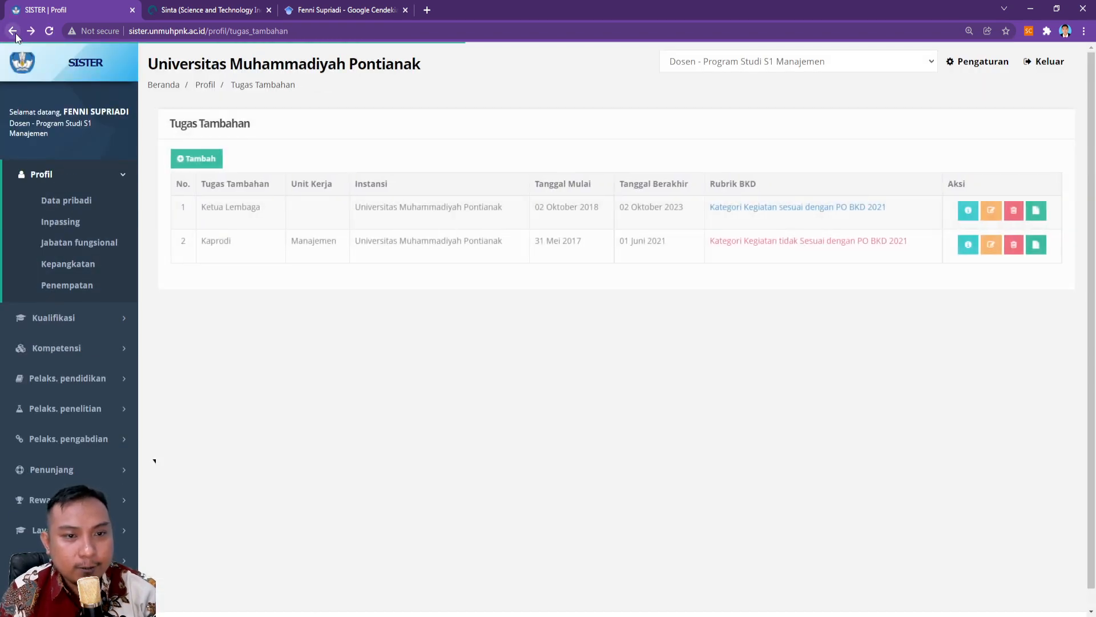
drag(210, 209, 975, 211)
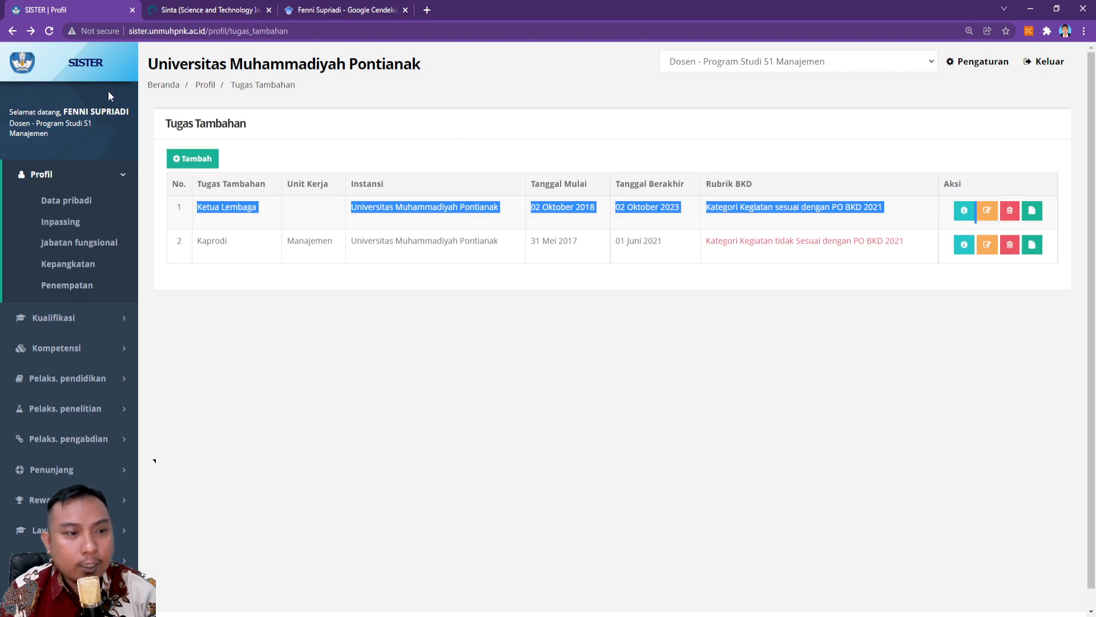
scroll(62, 301, down, 1)
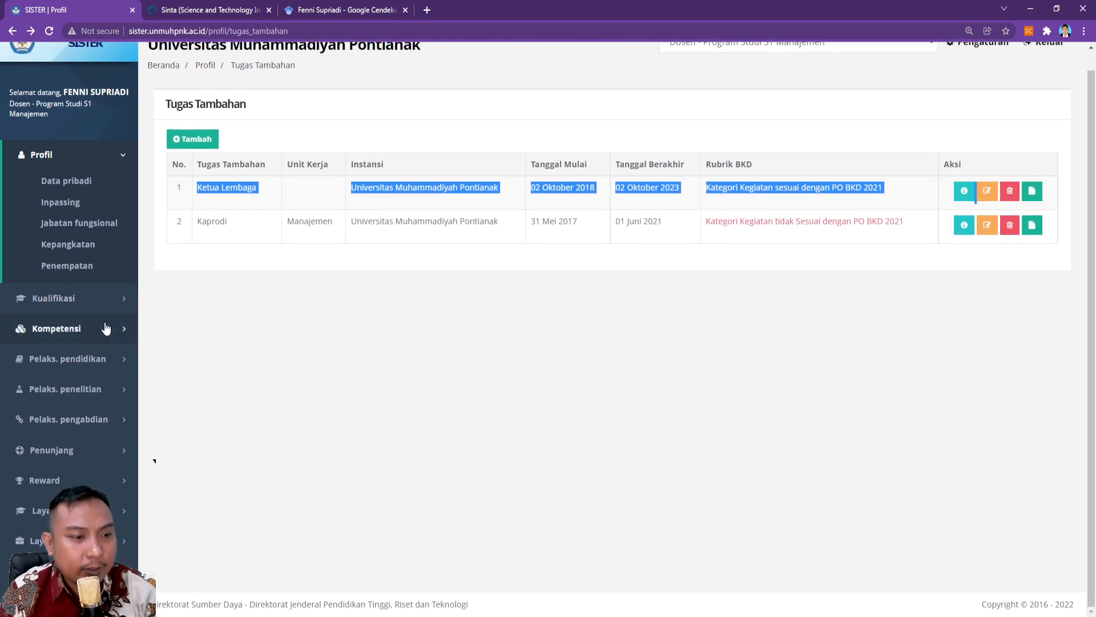
Step: Open the Publikasi Karya list under Pelaks. penelitian to reach the lecturer's recorded publications
click(96, 369)
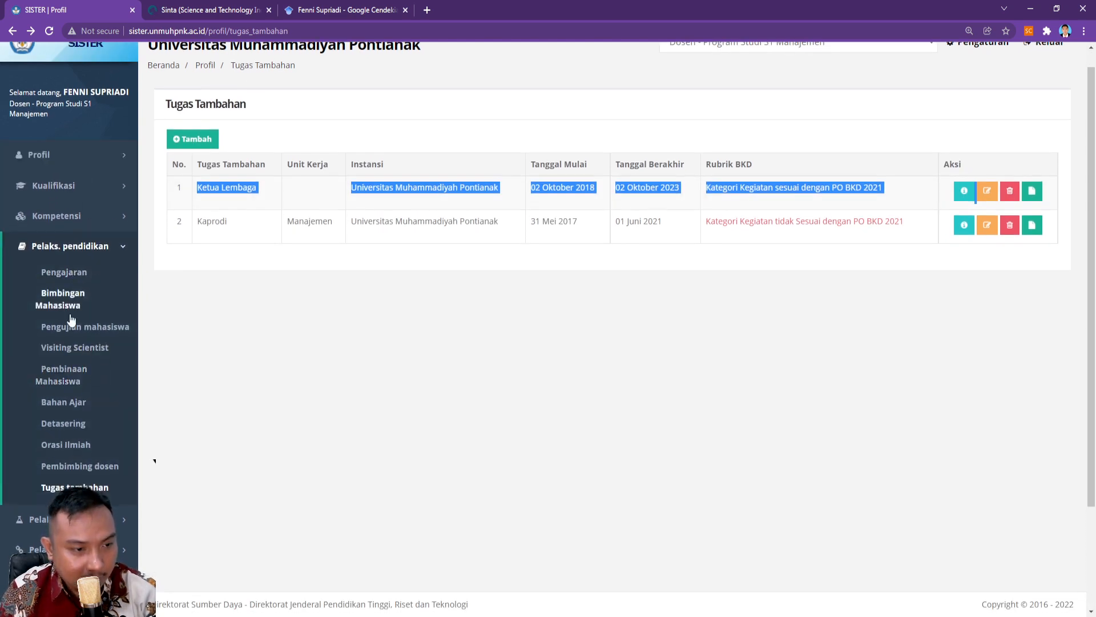
scroll(76, 392, down, 2)
click(83, 394)
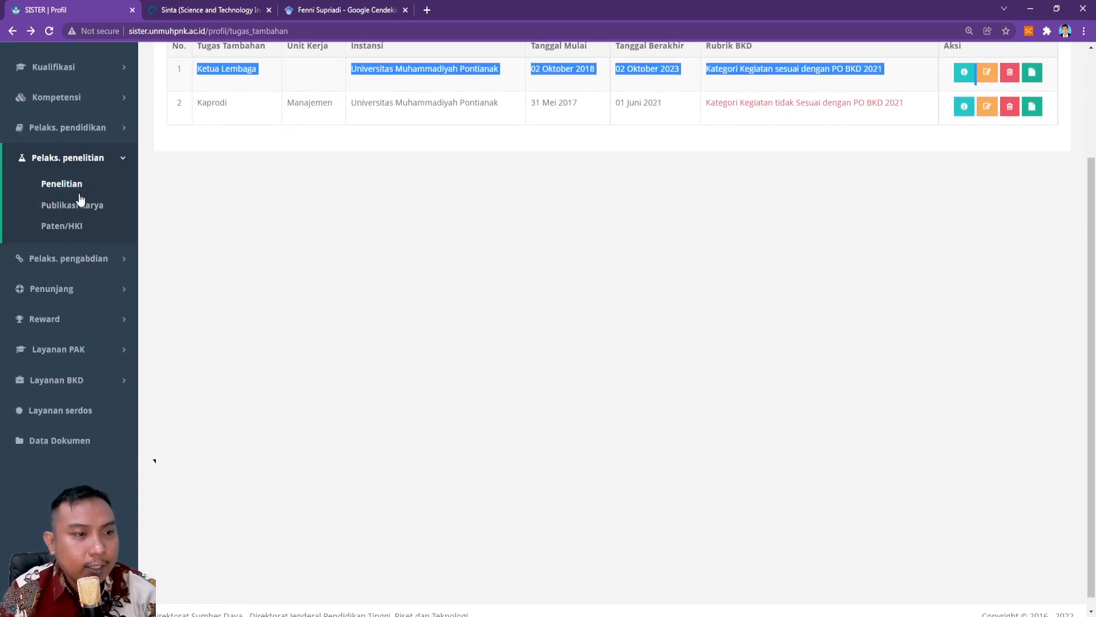
click(79, 209)
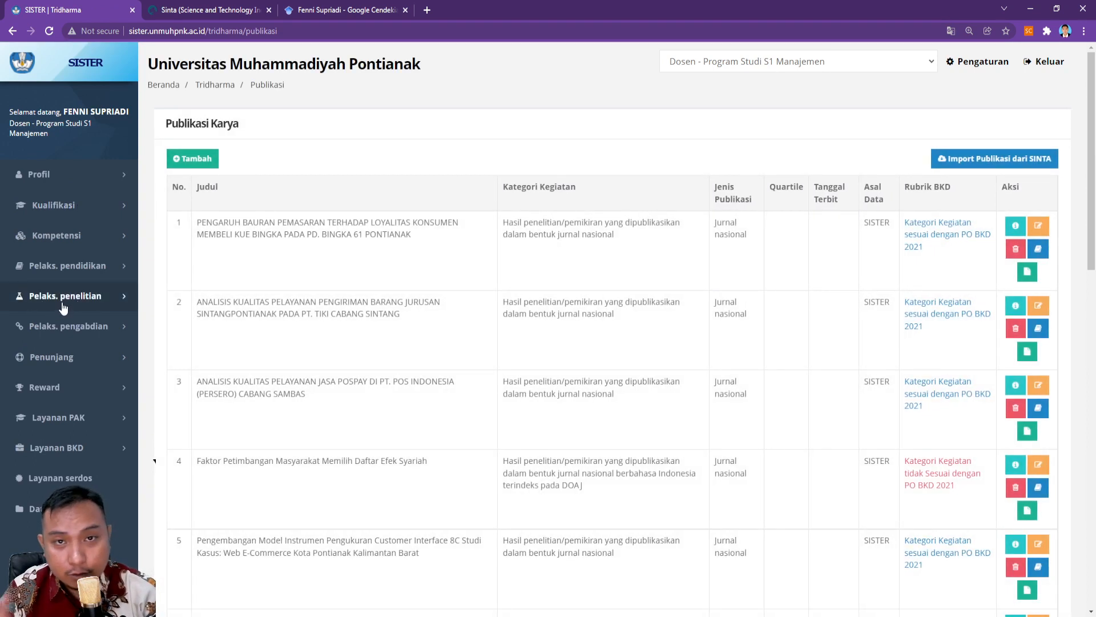
click(63, 308)
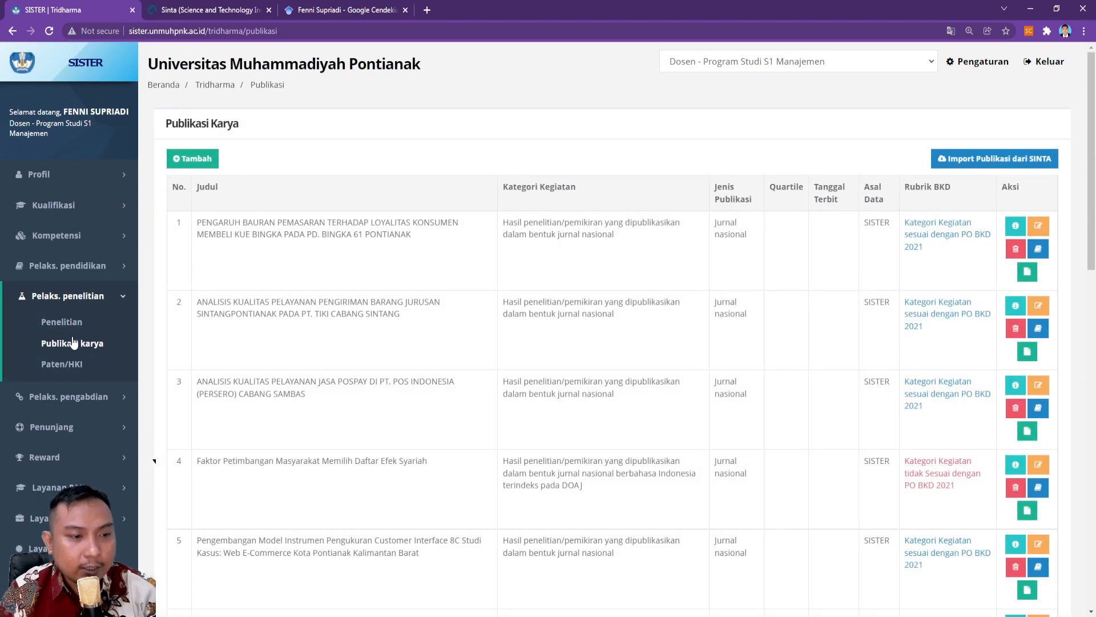
click(80, 301)
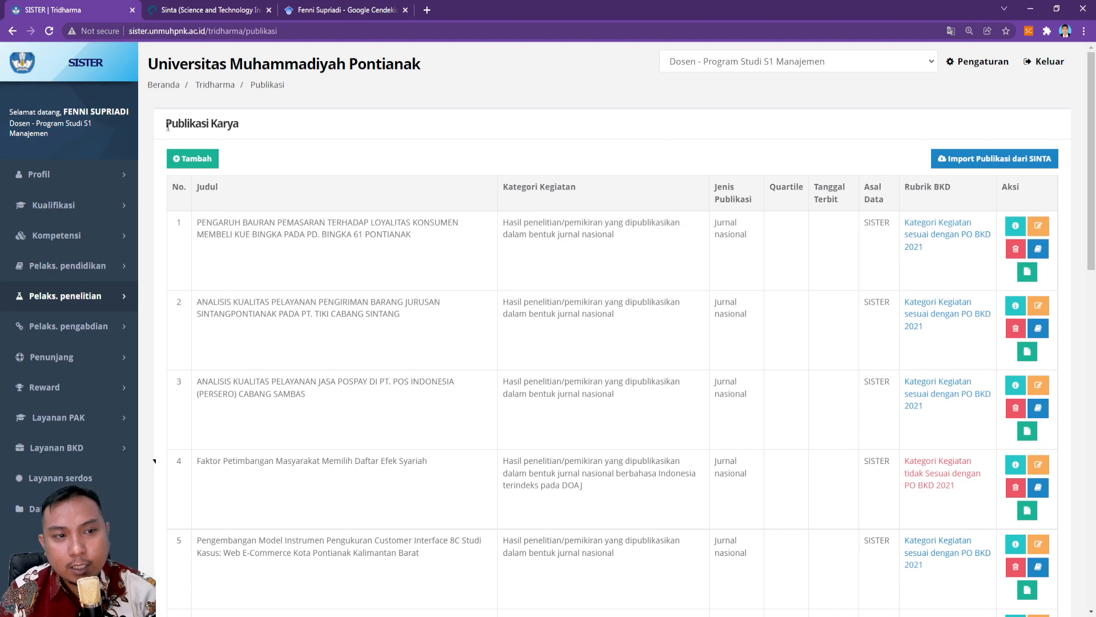
drag(165, 124, 273, 122)
click(361, 133)
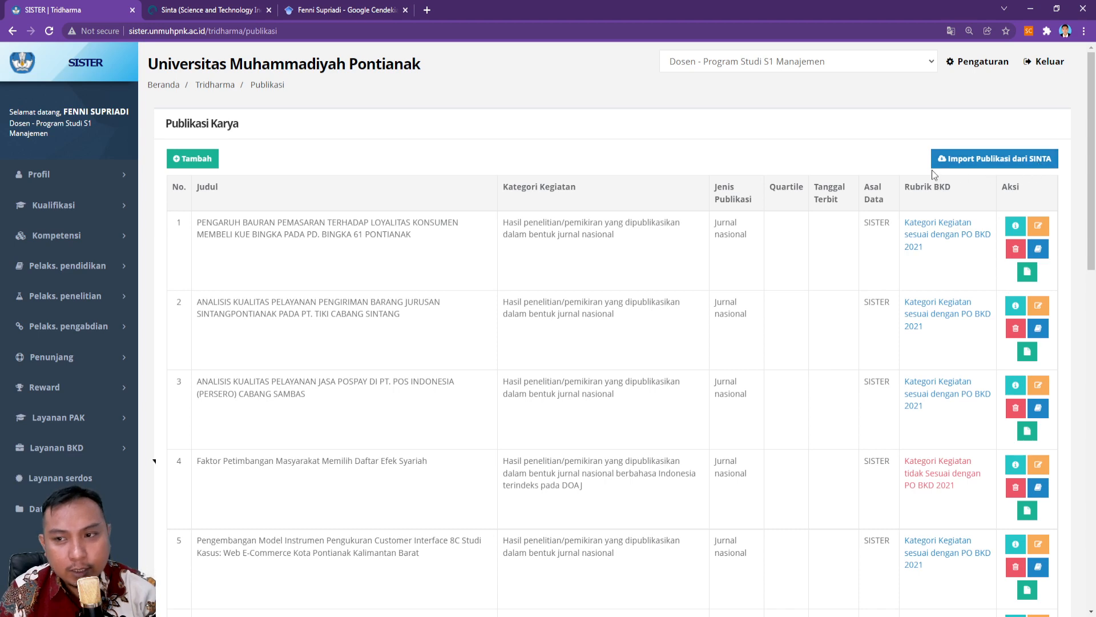
Step: Switch to the lecturer's Google Cendekia profile and examine the listed publications
click(342, 10)
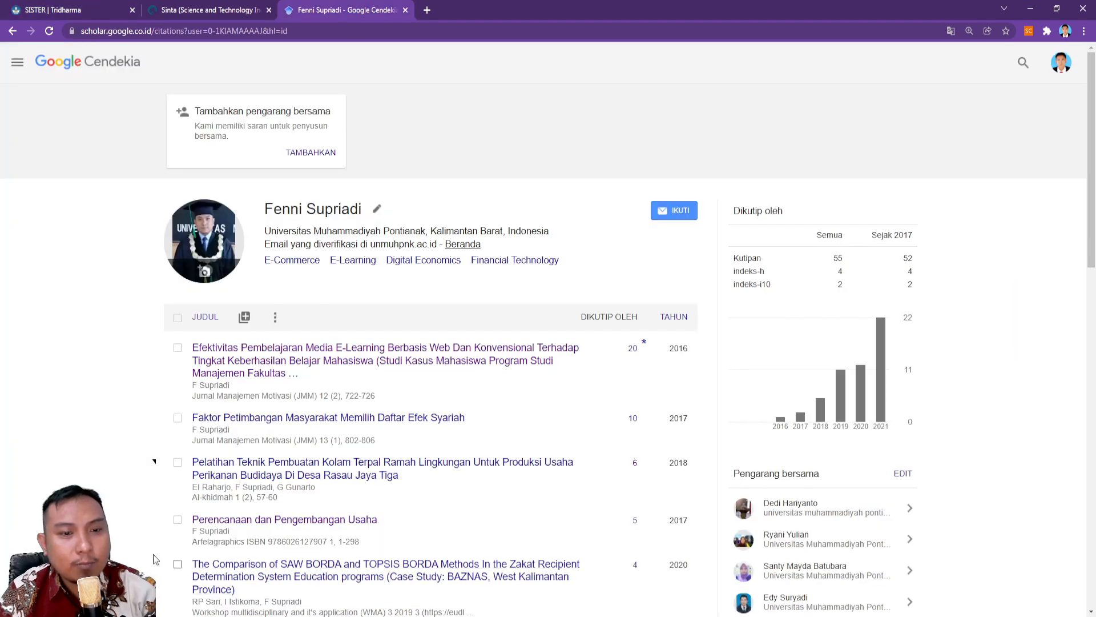
scroll(329, 357, down, 1)
scroll(329, 356, down, 2)
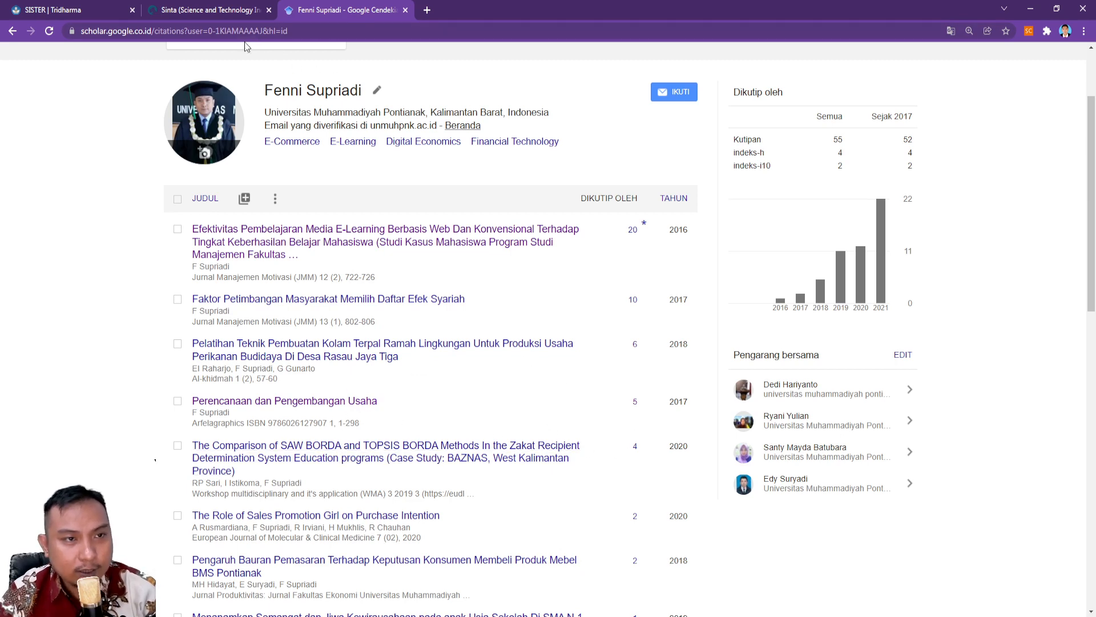
Step: Switch to SINTA, search the authors by Name for the lecturer's first name and open the matching author profile
click(206, 10)
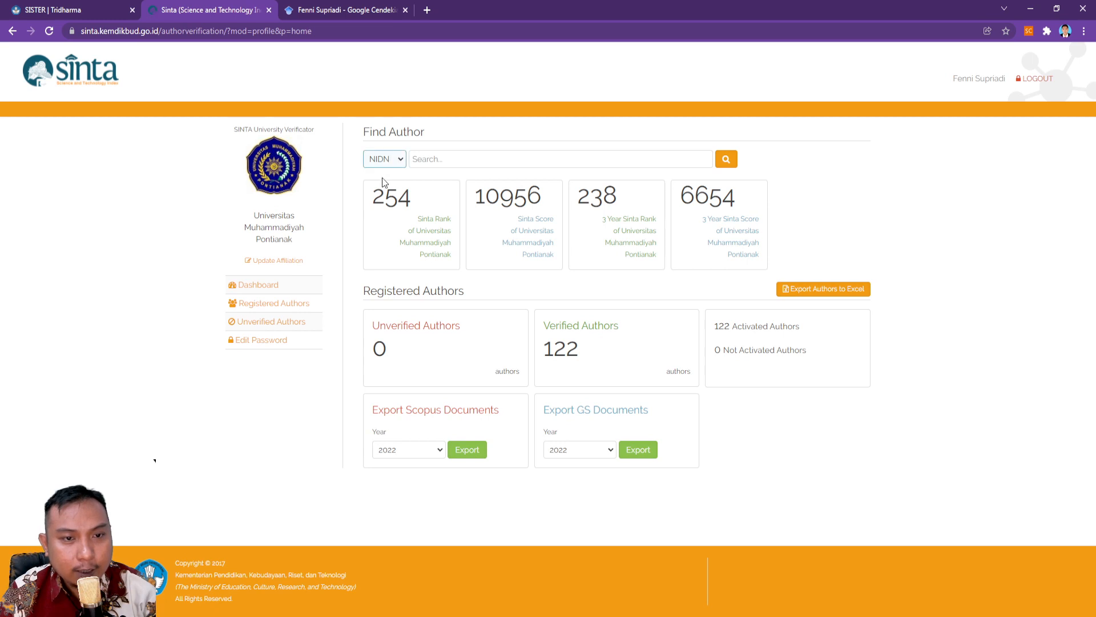
click(475, 160)
text(FE)
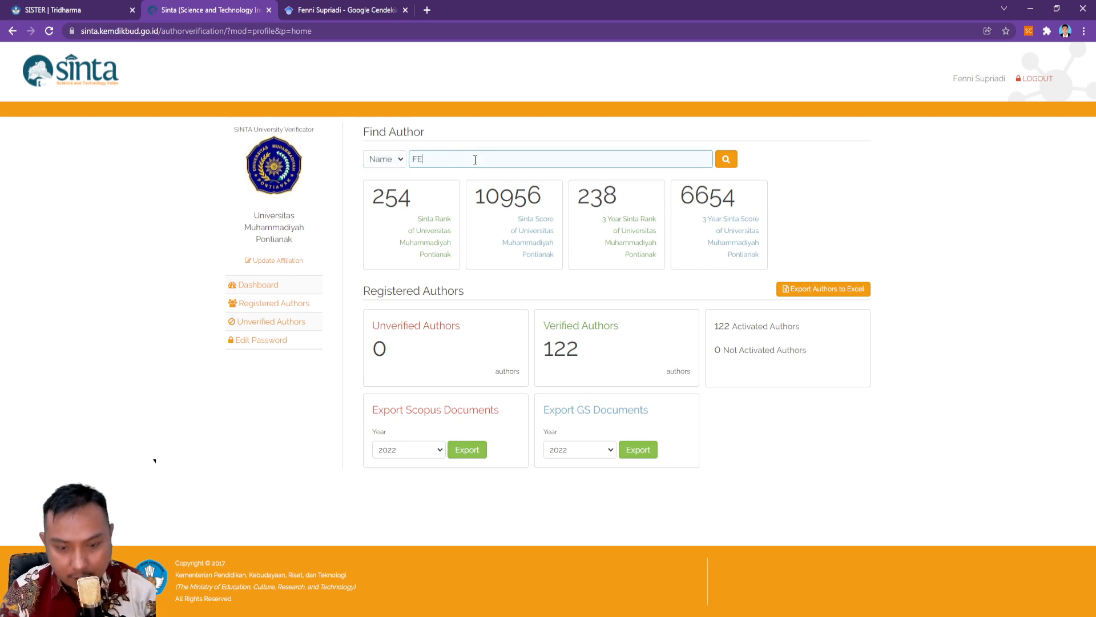
text(NNI)
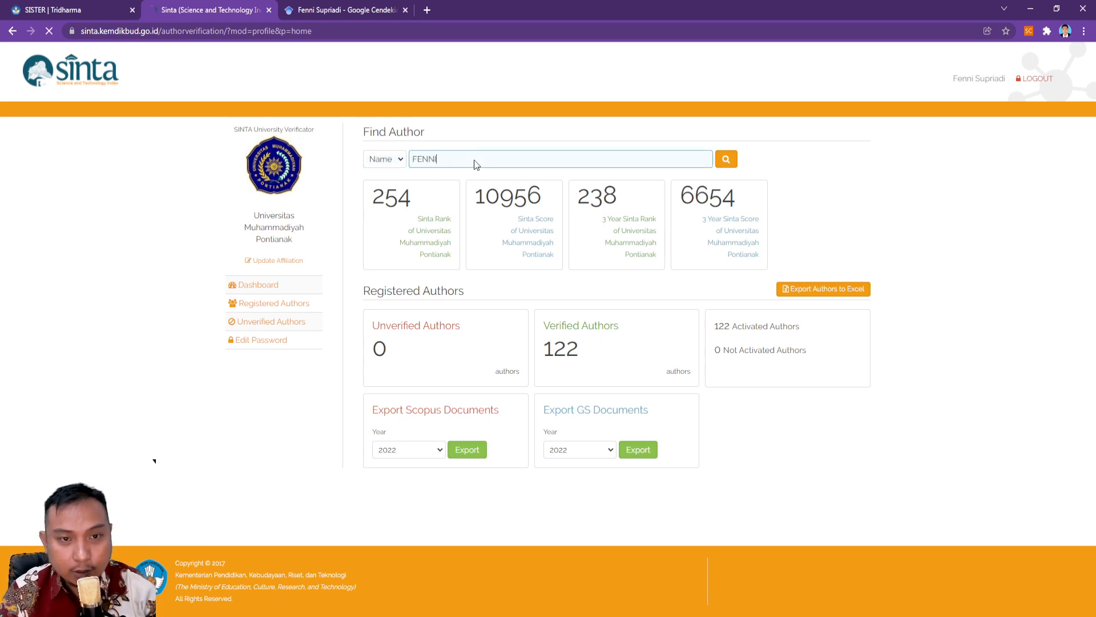
key(Return)
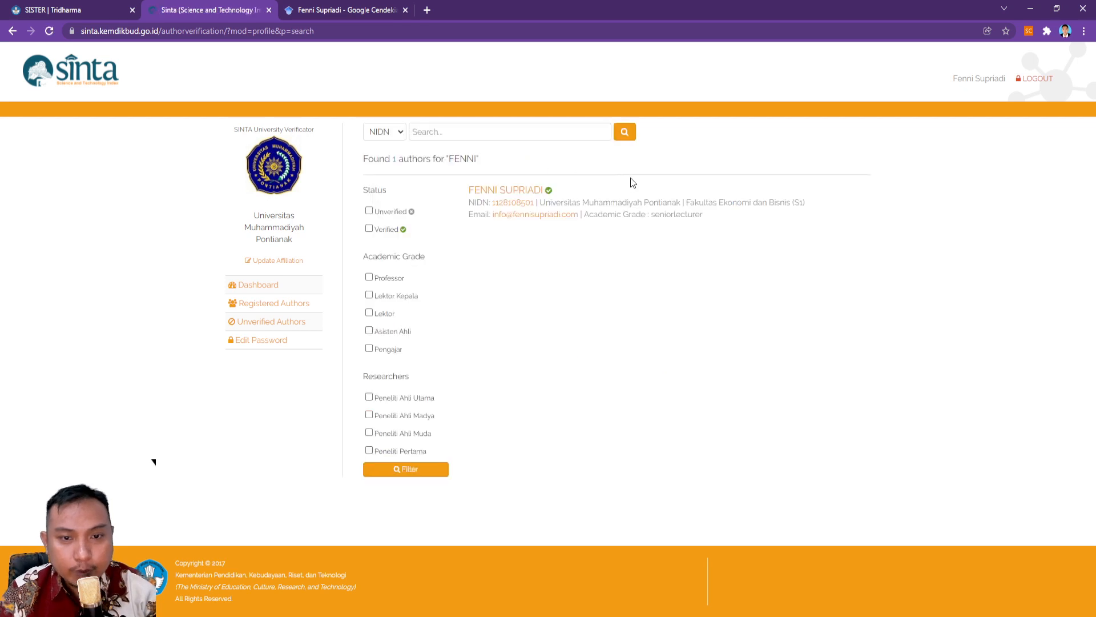
click(519, 190)
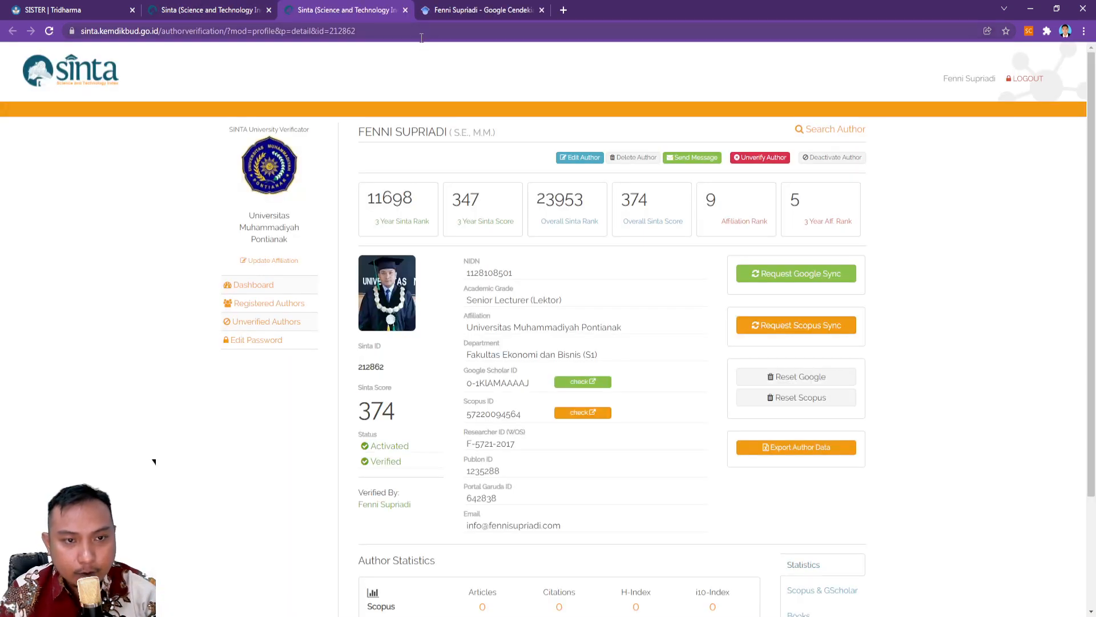
Step: Request Google Scholar document synchronization for this author and send the request
scroll(628, 261, down, 3)
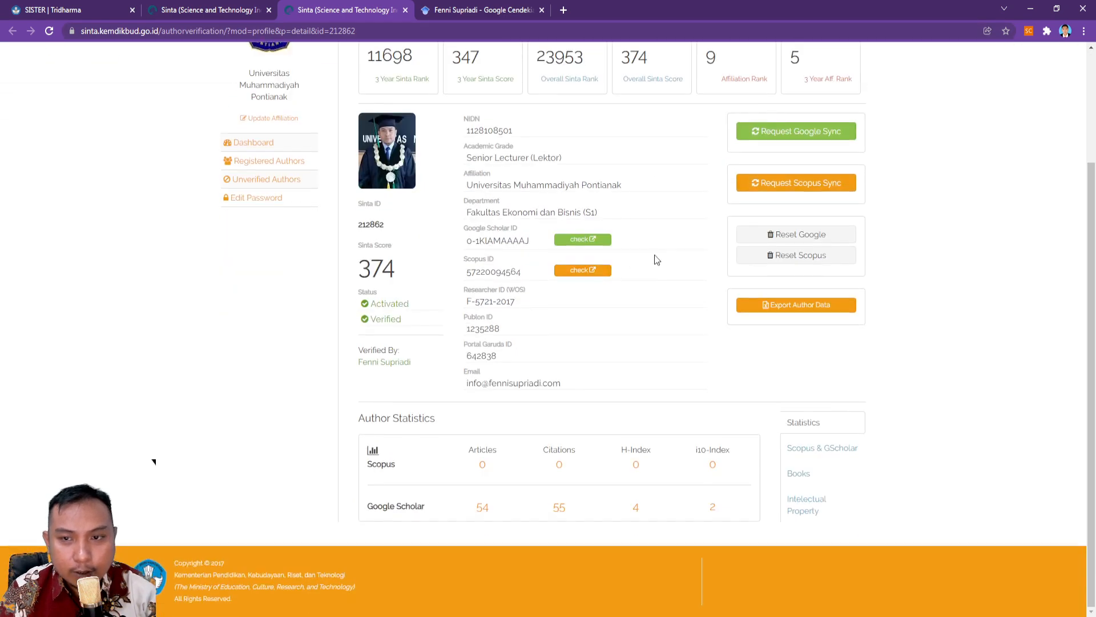
scroll(656, 259, up, 2)
click(817, 257)
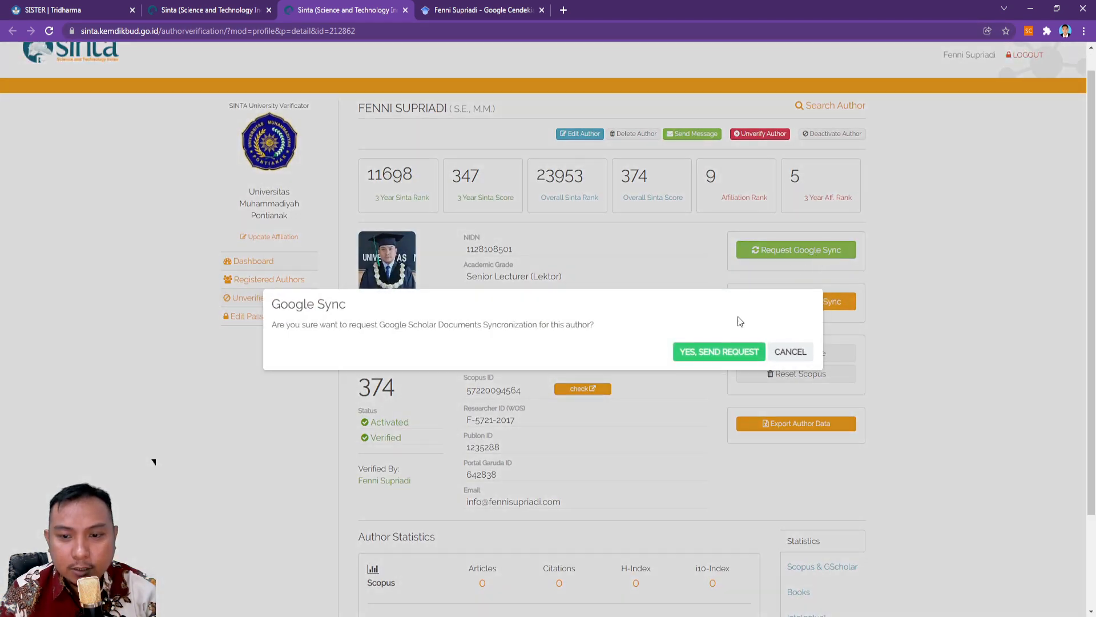
click(721, 349)
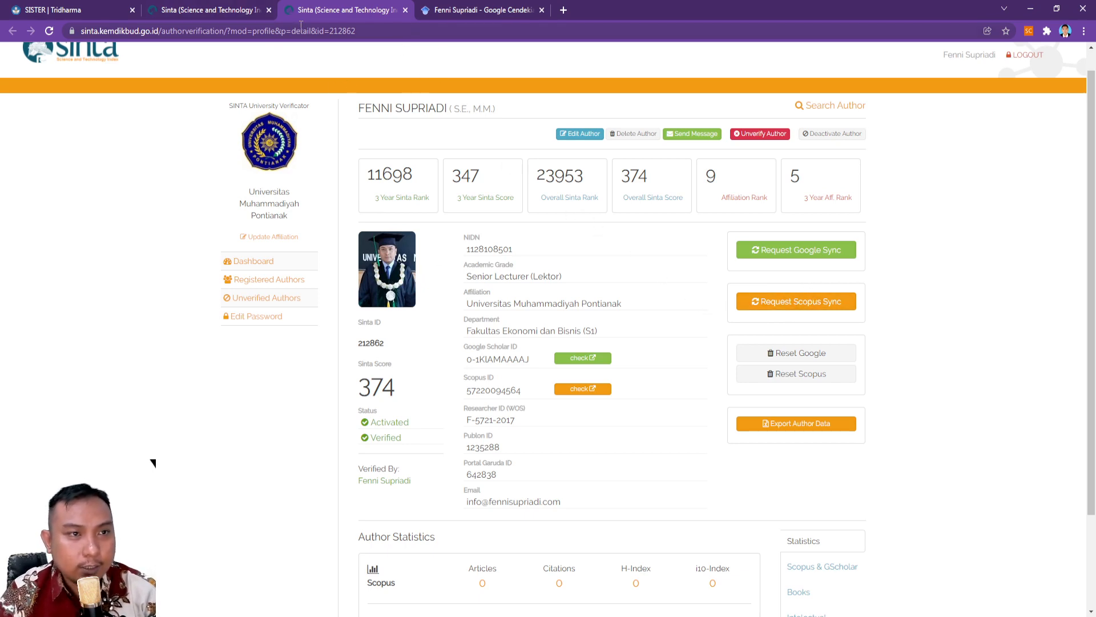
Step: Return to SISTER, open Import Publikasi dari SINTA from the Publikasi Karya page and look through the importable publications
click(94, 7)
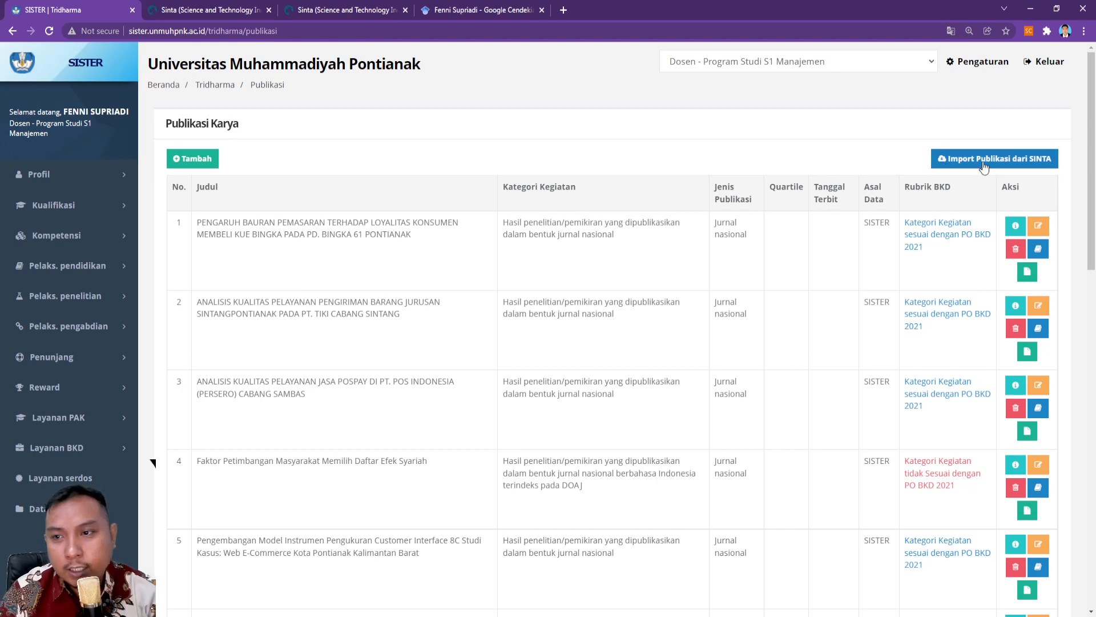
click(1006, 165)
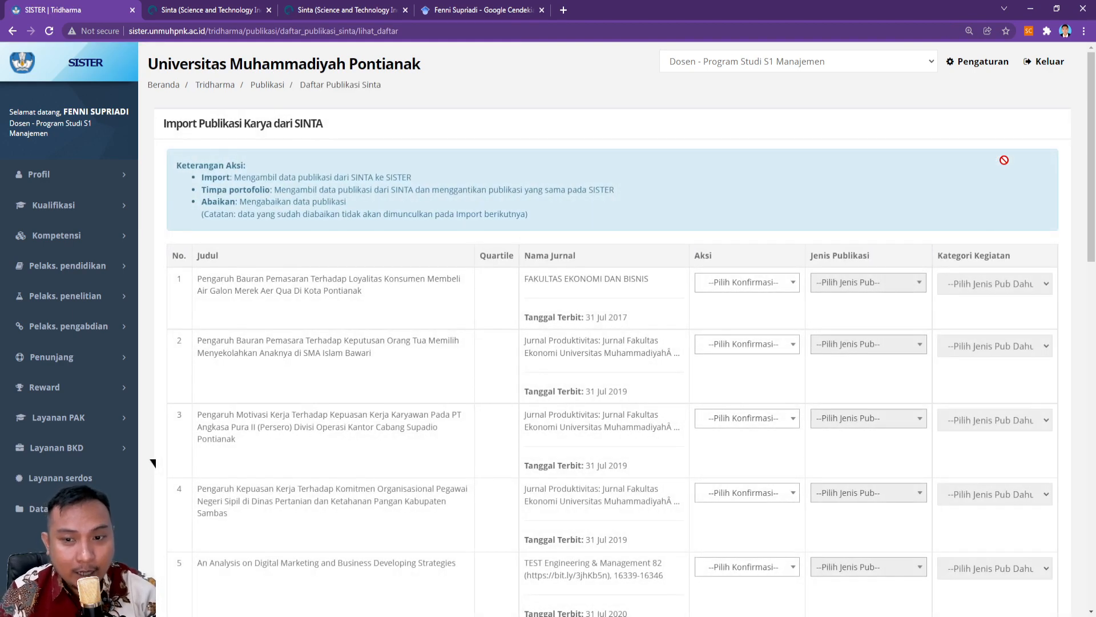
scroll(766, 329, down, 1)
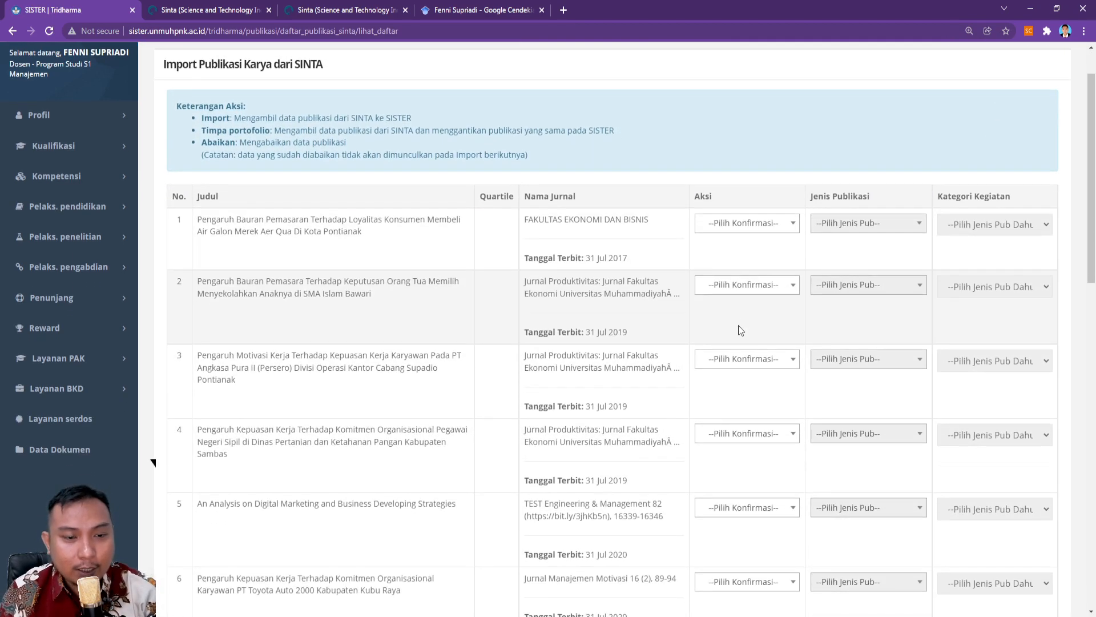
scroll(738, 330, down, 15)
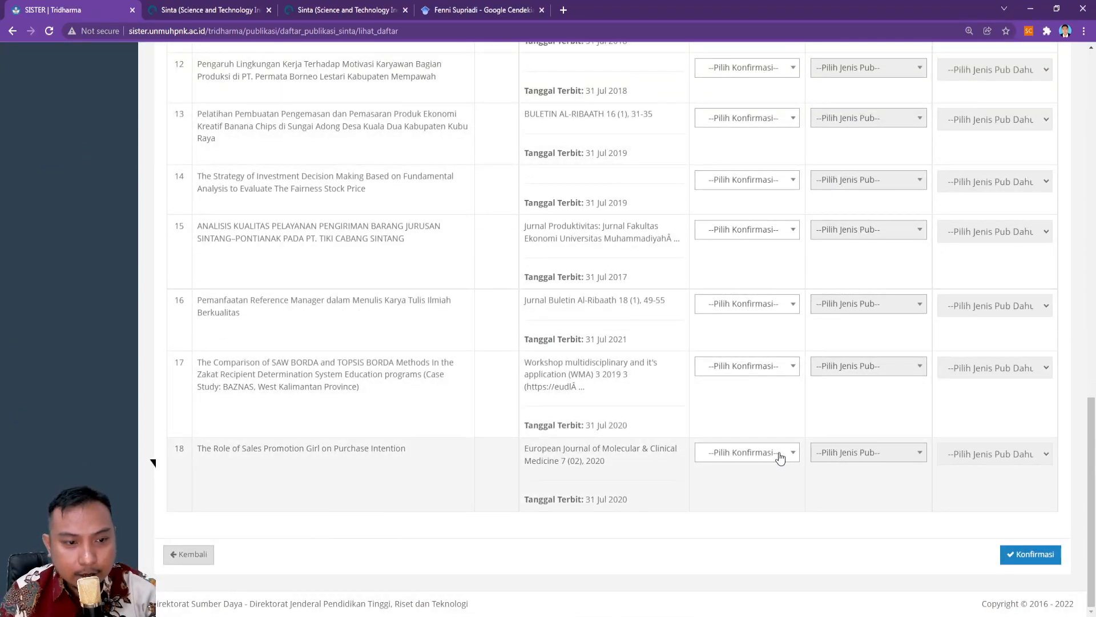
Step: Set the Aksi of publication 15, on PT. TIKI Cabang Sintang, to Import and check its title against the other entries
click(762, 233)
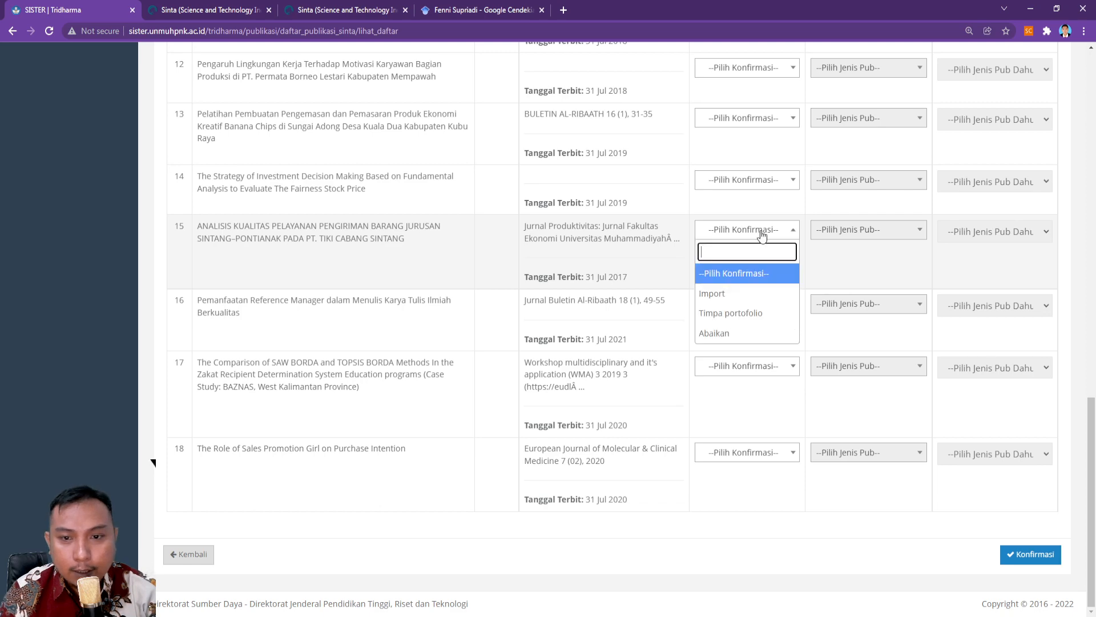
click(720, 293)
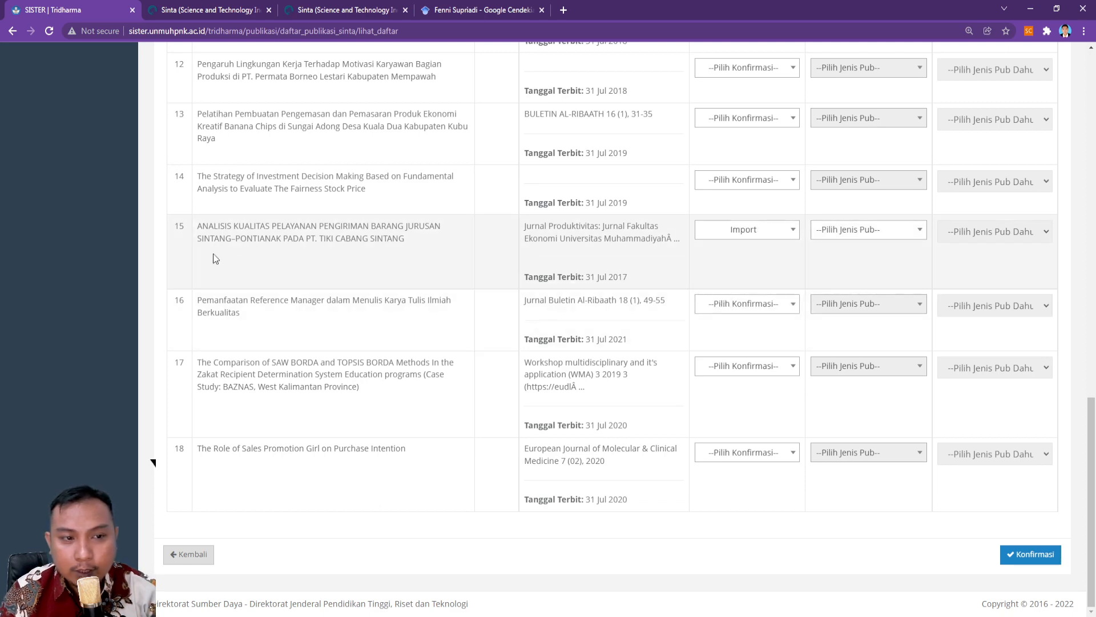
drag(196, 228, 406, 242)
scroll(424, 294, up, 3)
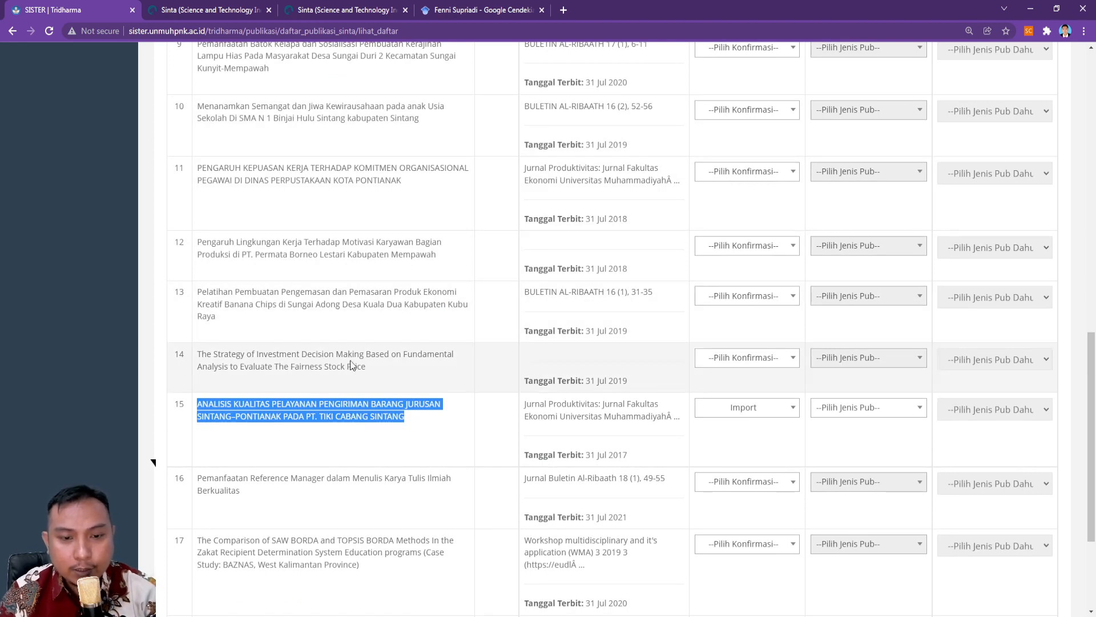
scroll(352, 366, down, 2)
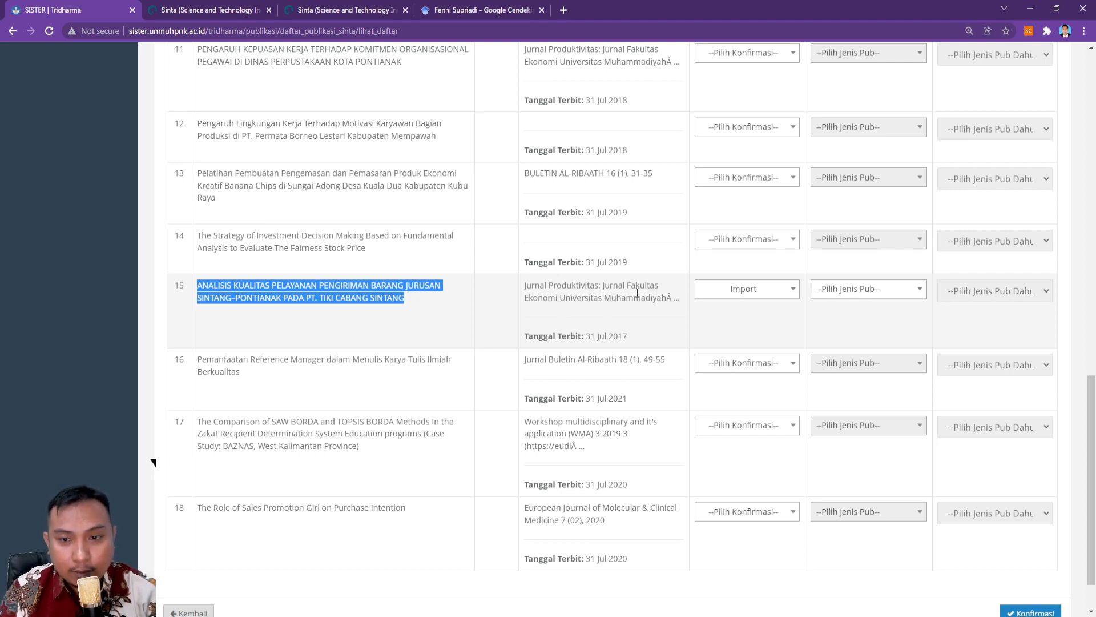
Step: Set publication 15's Jenis Publikasi to Jurnal nasional terakreditasi and its Kategori Kegiatan to the "Hasil penelitian/pem..." option
click(896, 294)
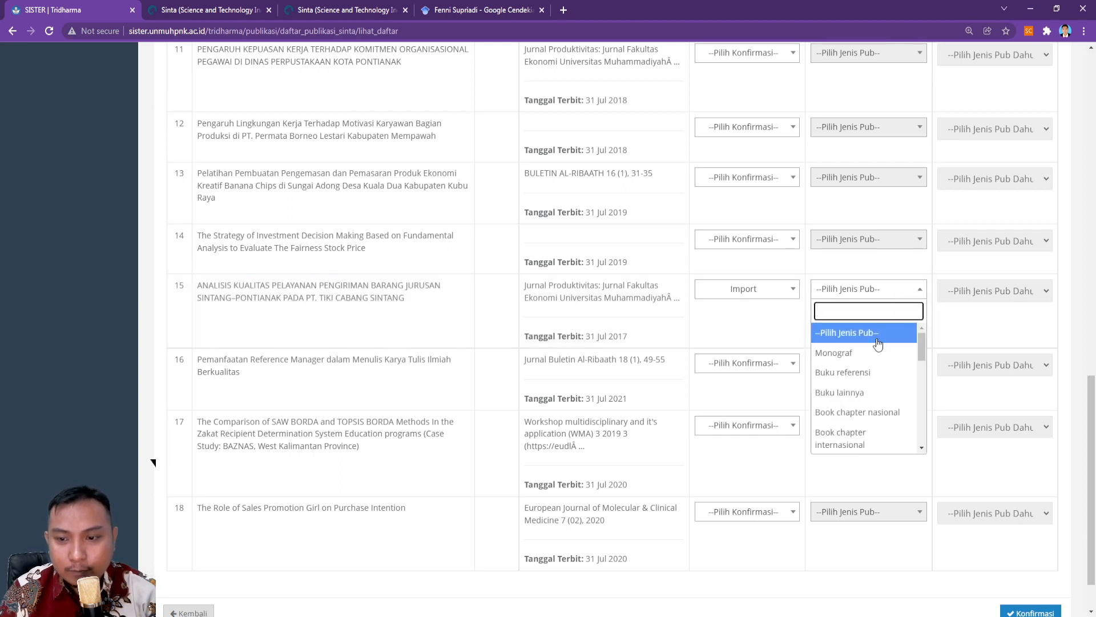
scroll(874, 358, down, 1)
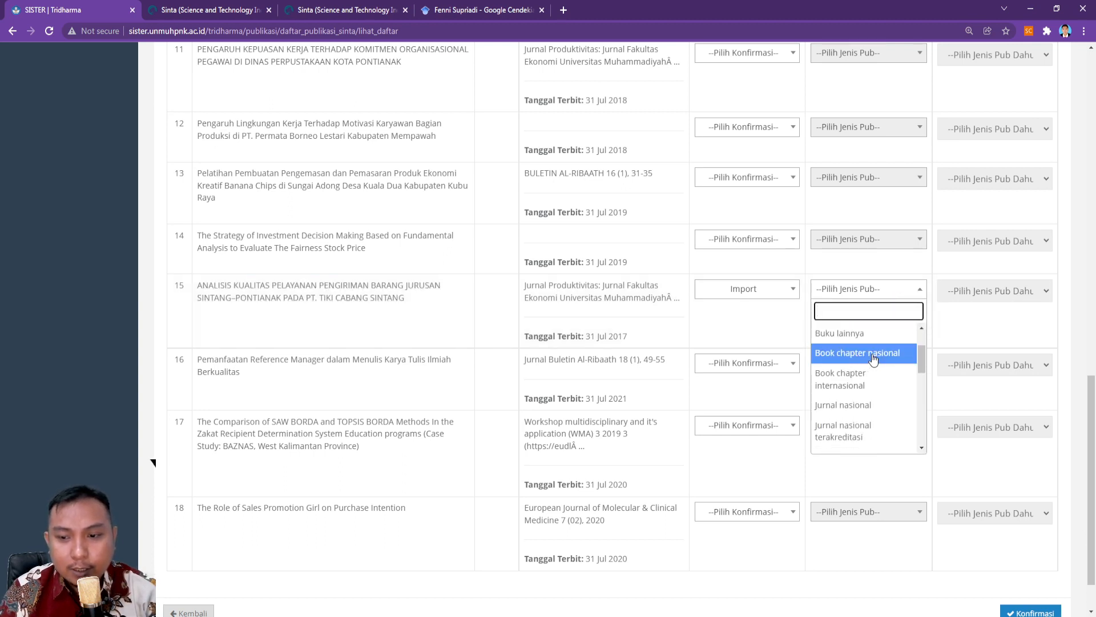
click(842, 429)
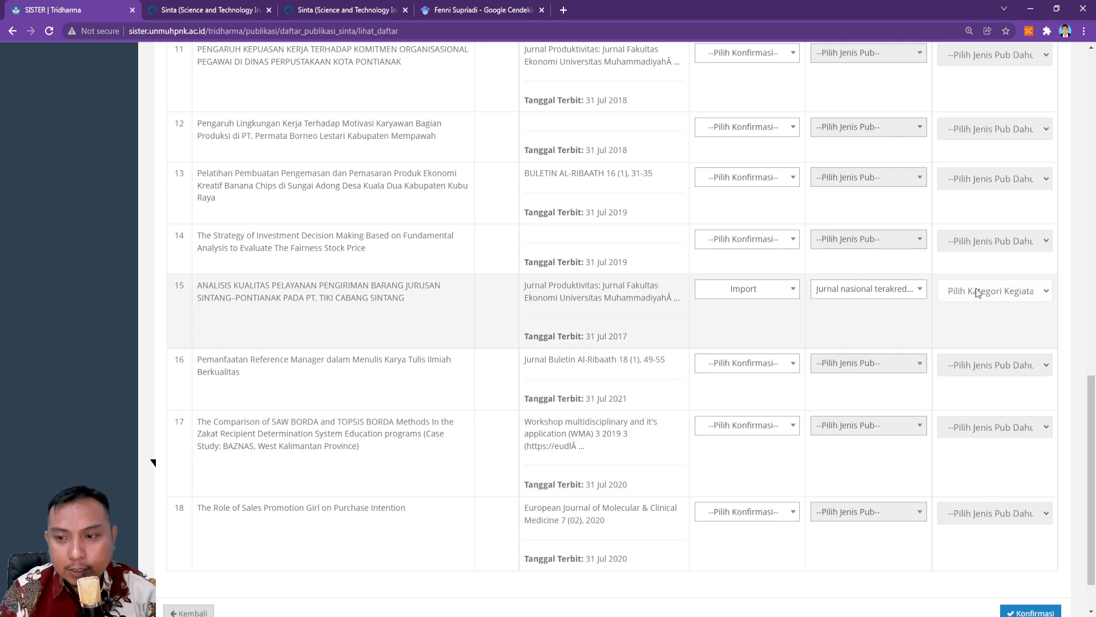
click(982, 291)
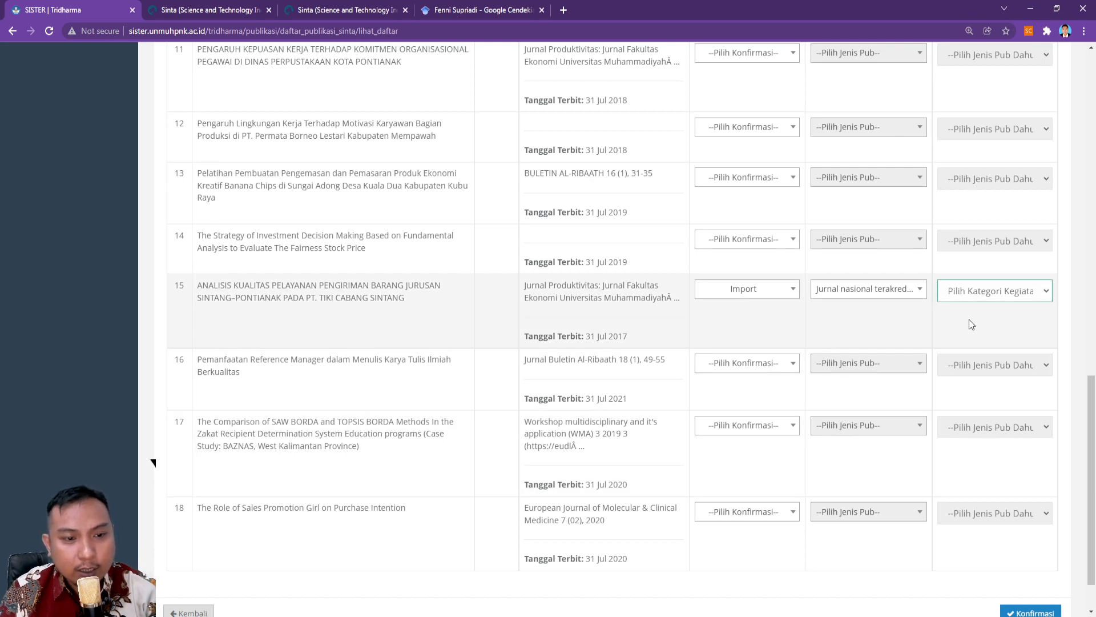
key(Down)
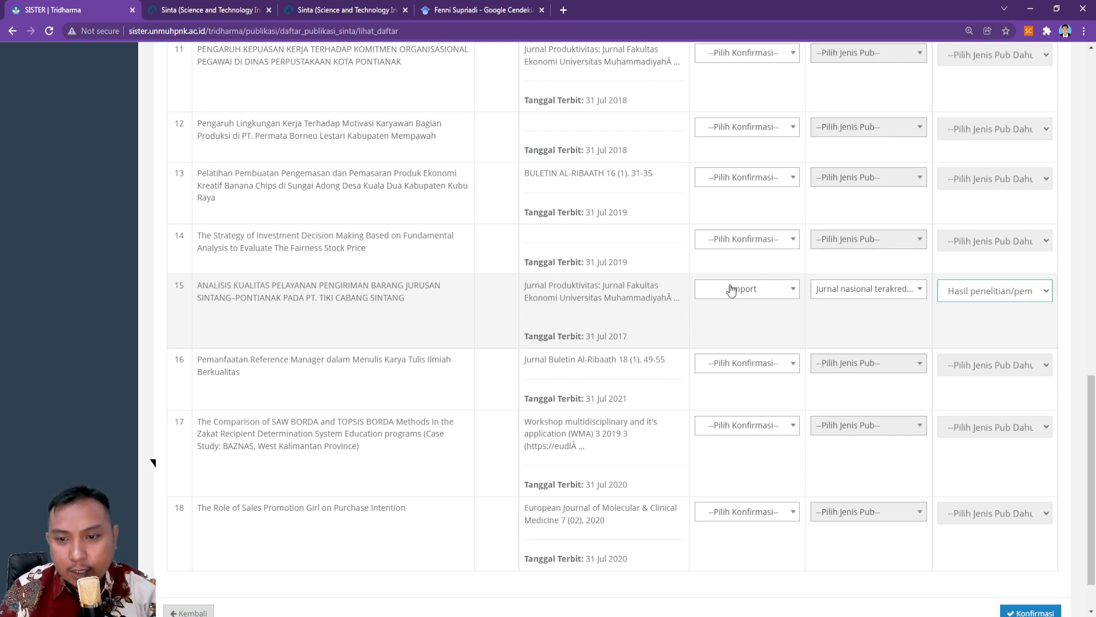
Step: Set the Aksi of publication 18, The Role of Sales Promotion Girl on Purchase Intention, to Import
scroll(919, 297, down, 1)
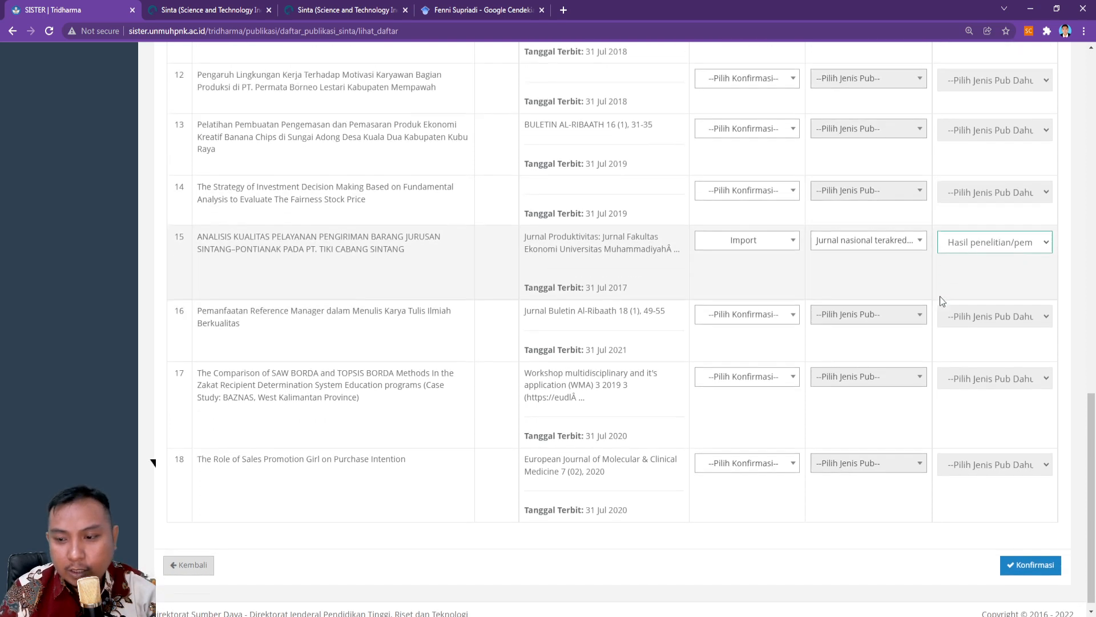
click(774, 306)
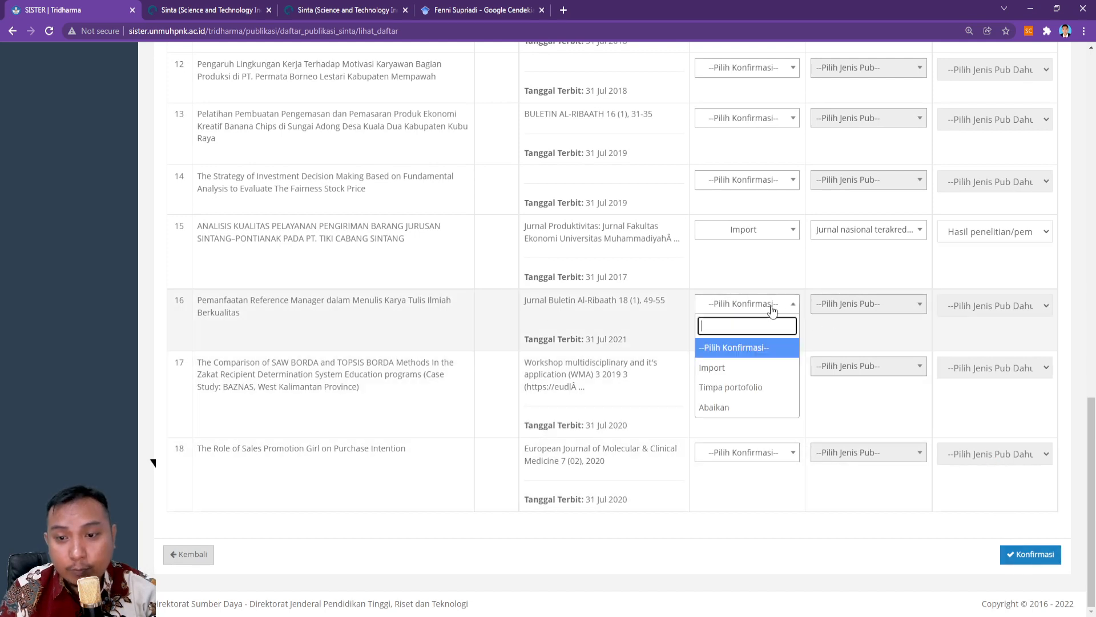
click(737, 452)
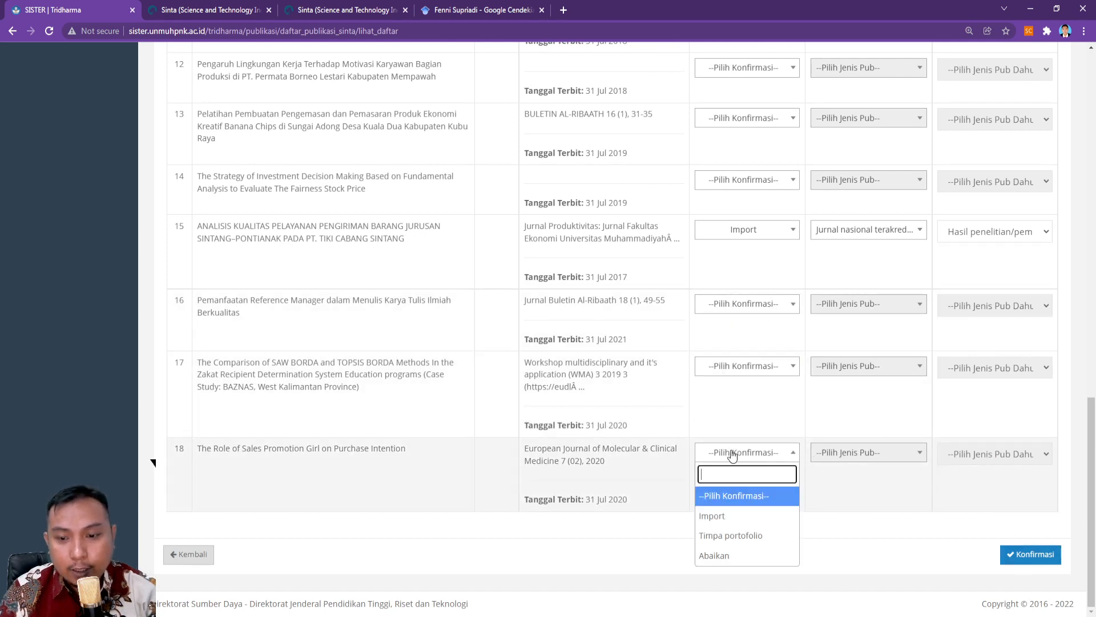
click(733, 504)
Step: Set publication 18's Jenis Publikasi to the "Jurnal internasional ber..." option and its Kategori Kegiatan to the "Hasil penelitian/pem..." option
click(868, 453)
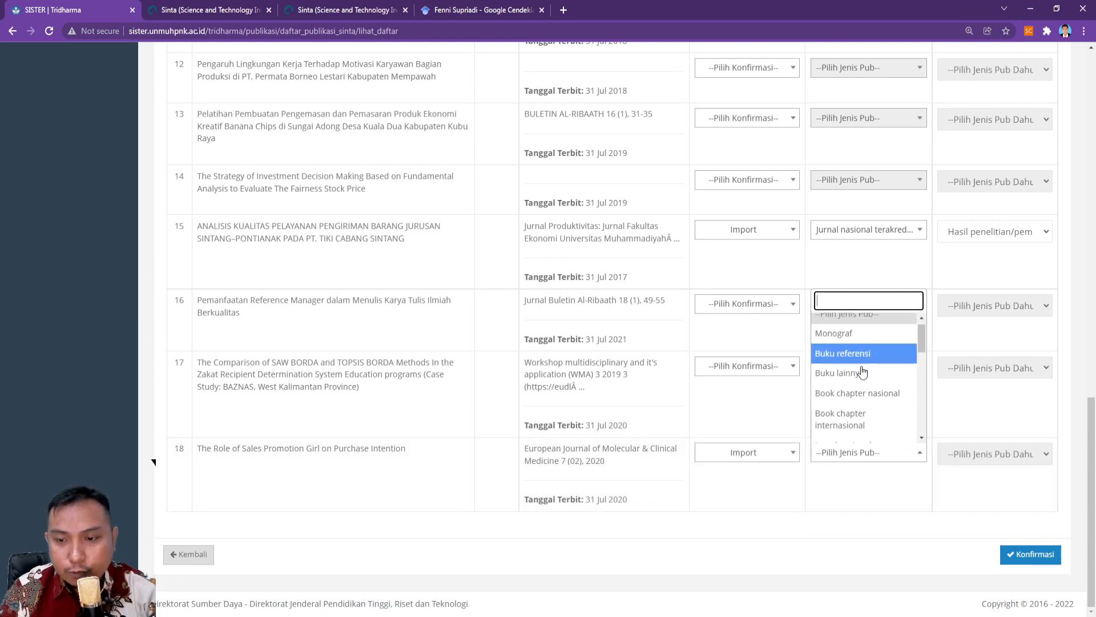
scroll(863, 377, down, 3)
click(856, 412)
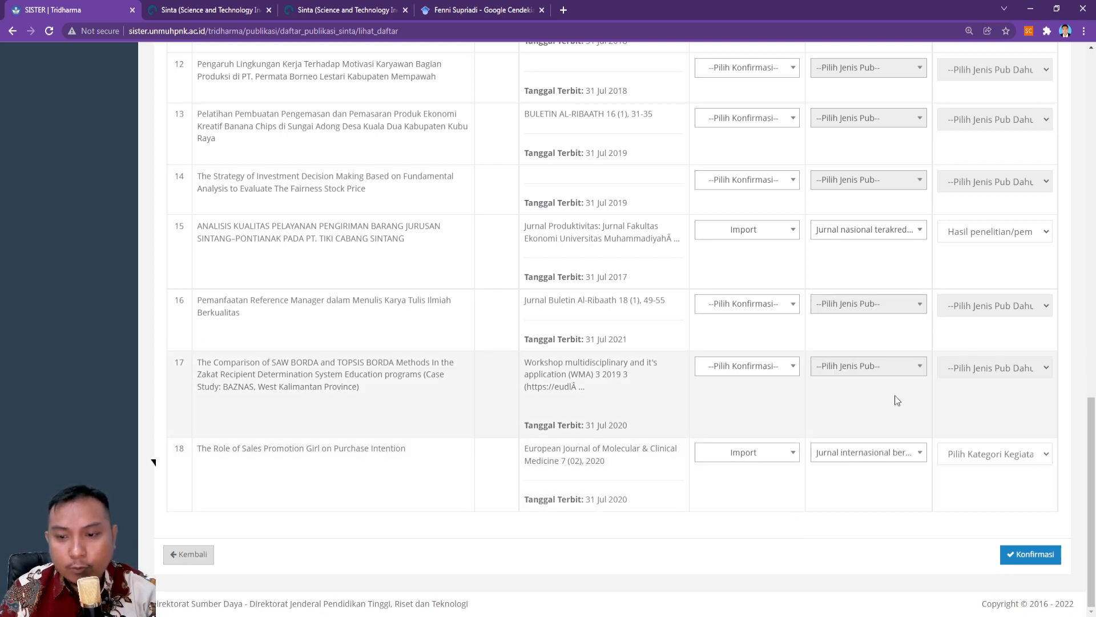
click(904, 453)
click(985, 449)
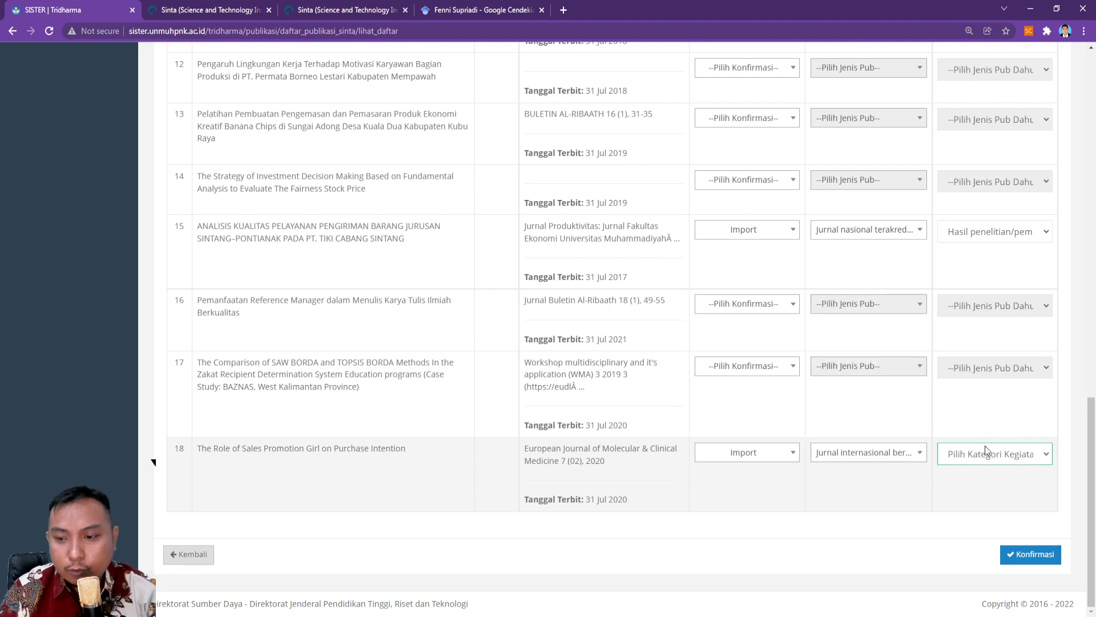
click(793, 489)
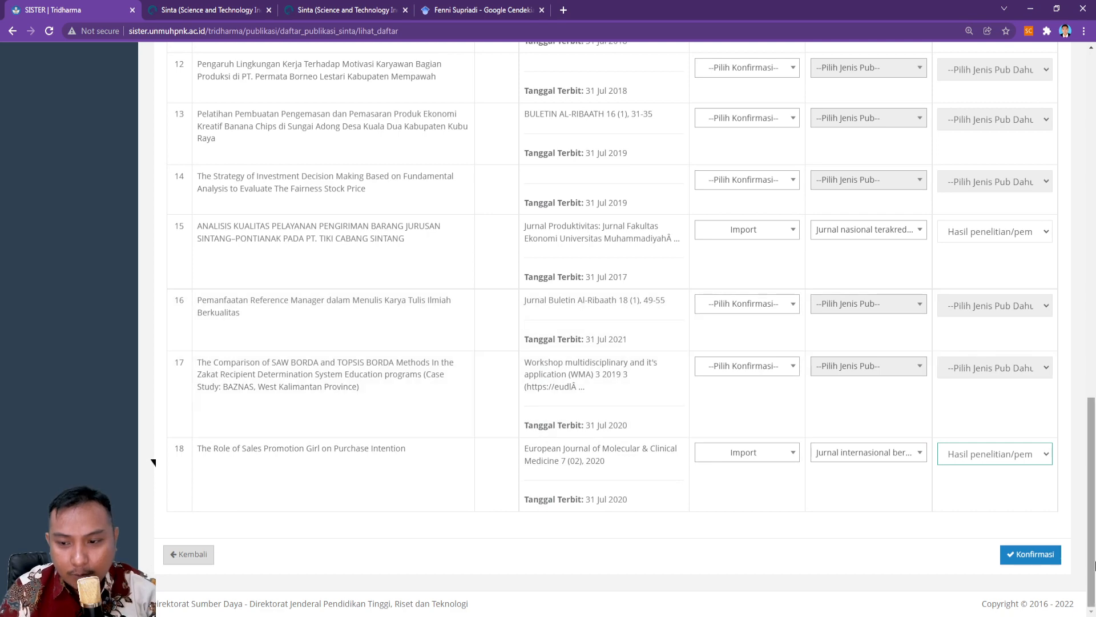
Step: Leave the SINTA import without confirming it and open page 2 of the Publikasi Karya list, dismissing the missing-document notice
click(185, 555)
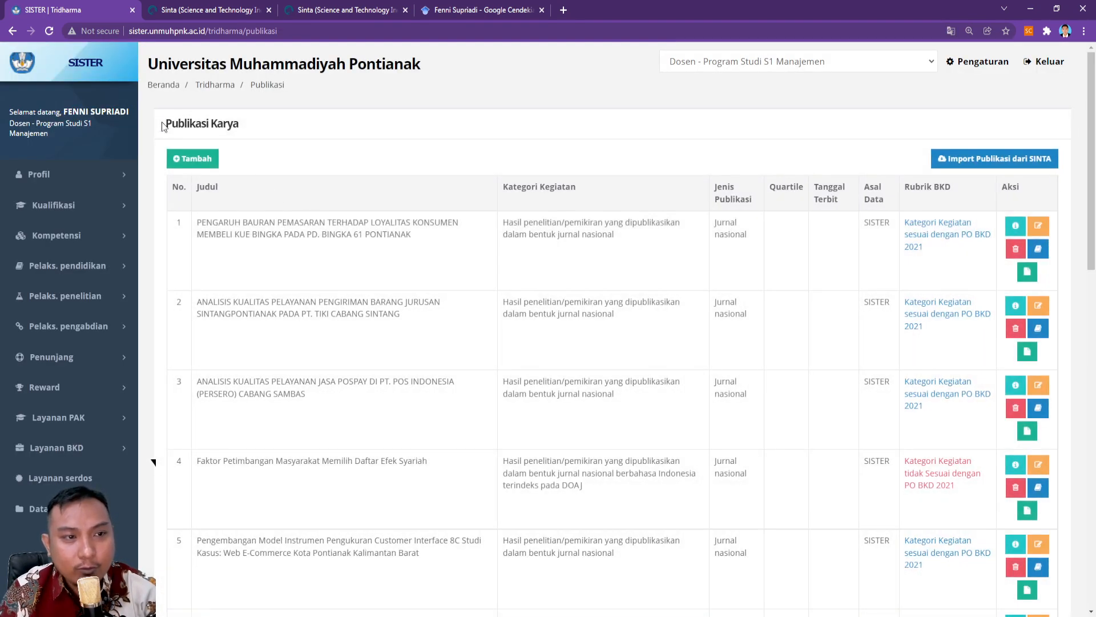
drag(162, 122, 276, 131)
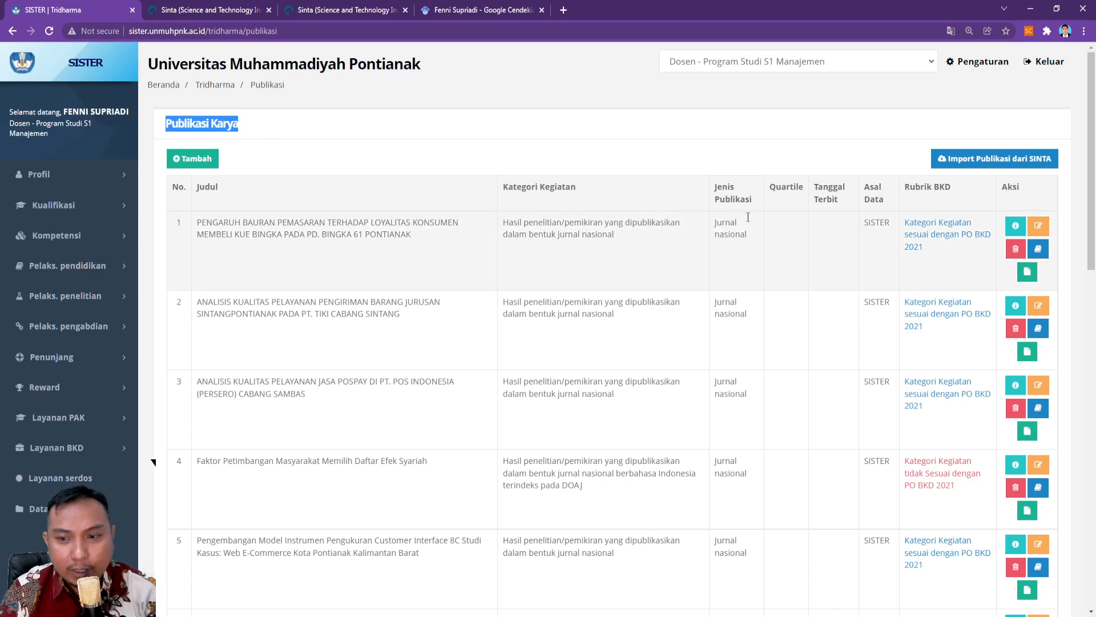
scroll(824, 269, down, 5)
scroll(841, 403, down, 10)
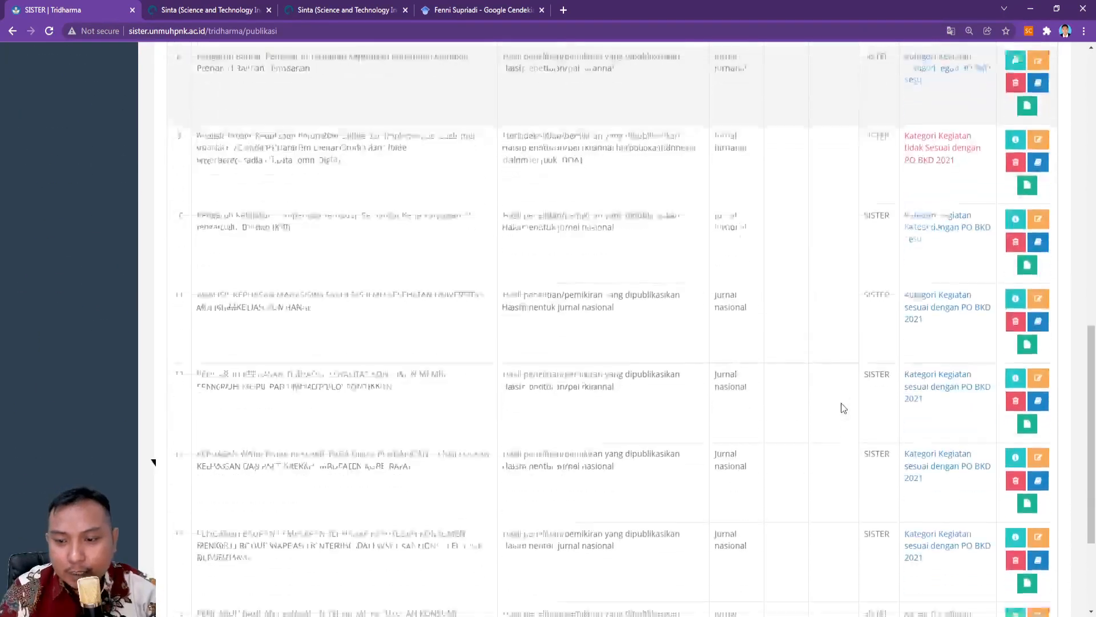
click(996, 545)
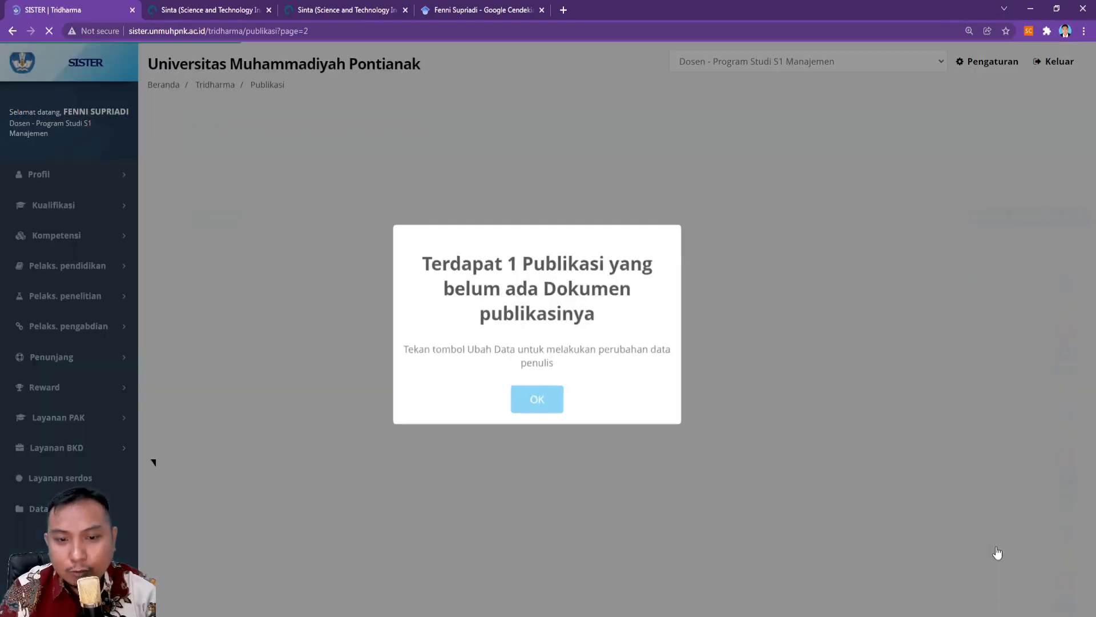
click(539, 409)
Step: Examine the SINTA-sourced publications 28 and 29 near the end of page 2, including their titles, categories and types
scroll(536, 402, down, 15)
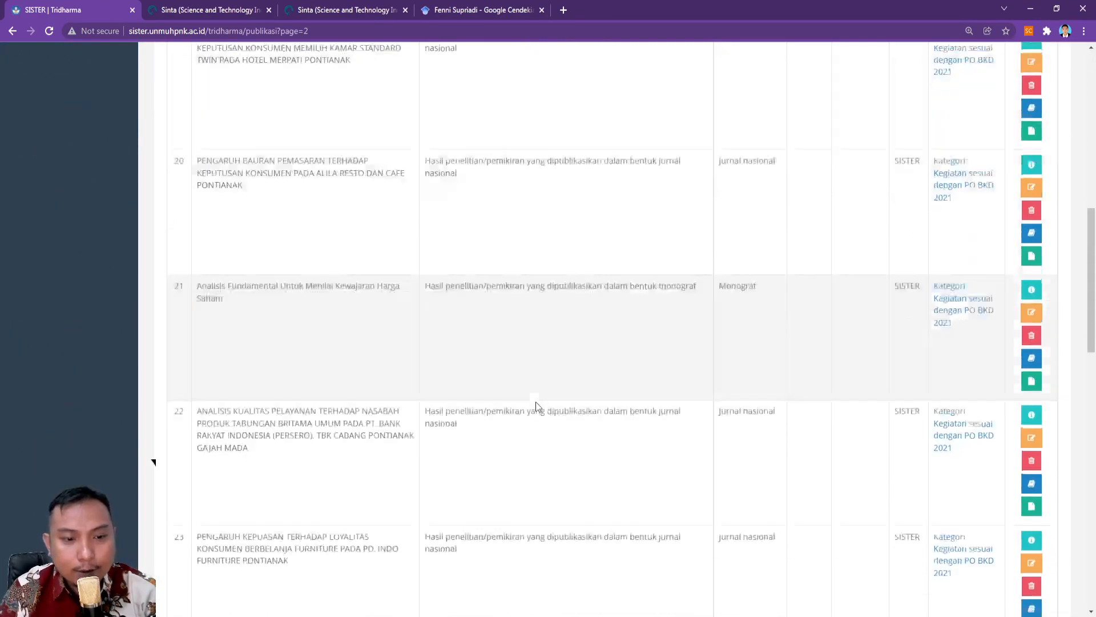
scroll(495, 365, down, 12)
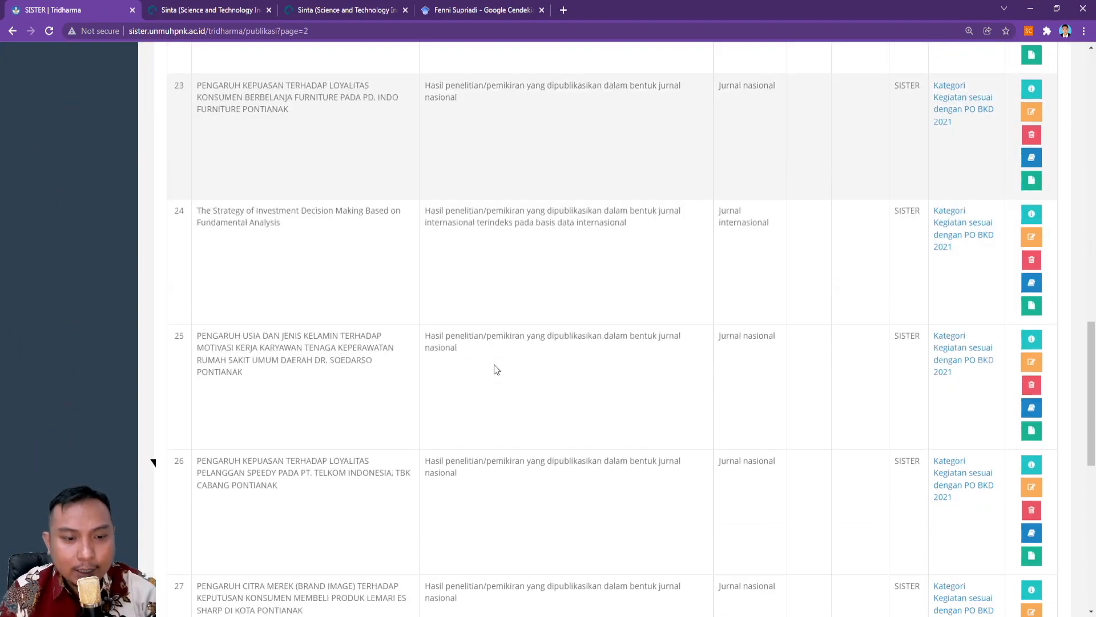
scroll(494, 369, down, 1)
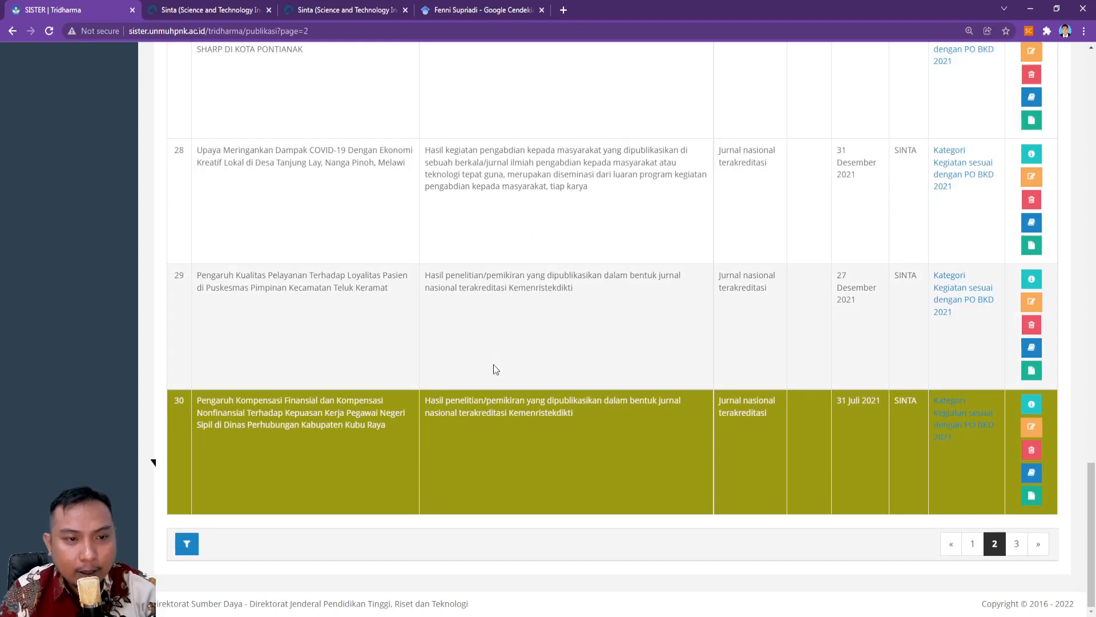
scroll(346, 352, up, 1)
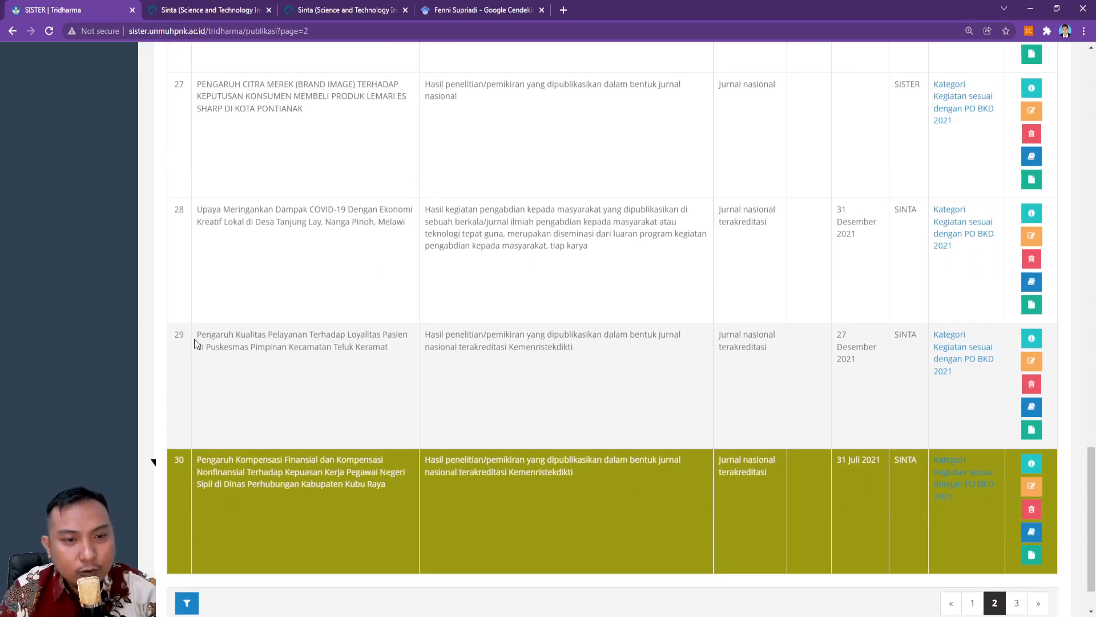
drag(194, 337, 911, 359)
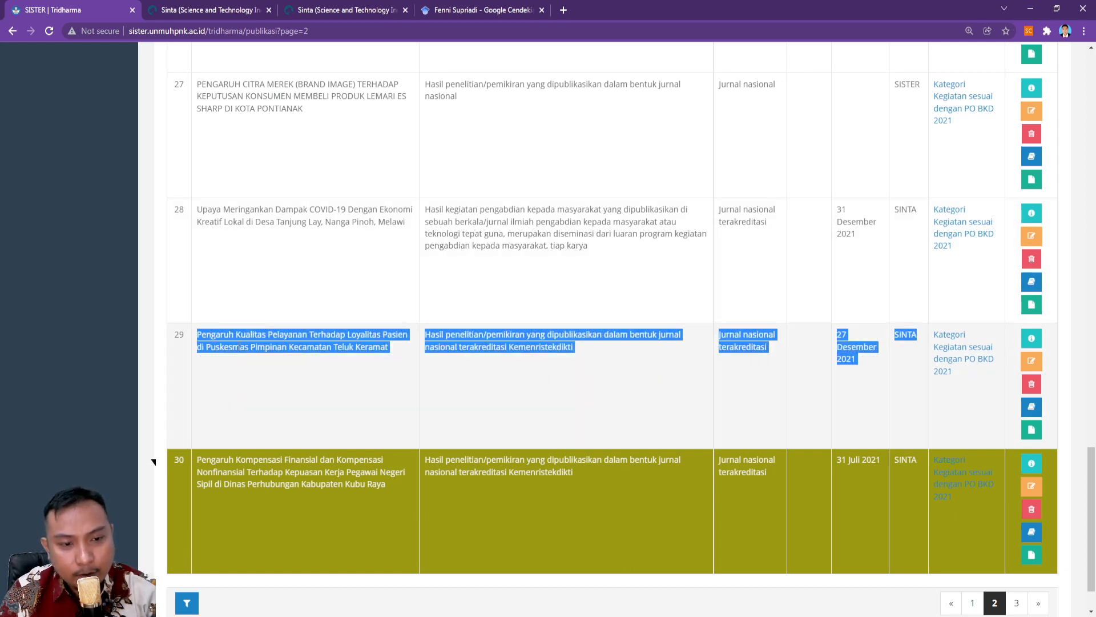
drag(197, 210, 620, 234)
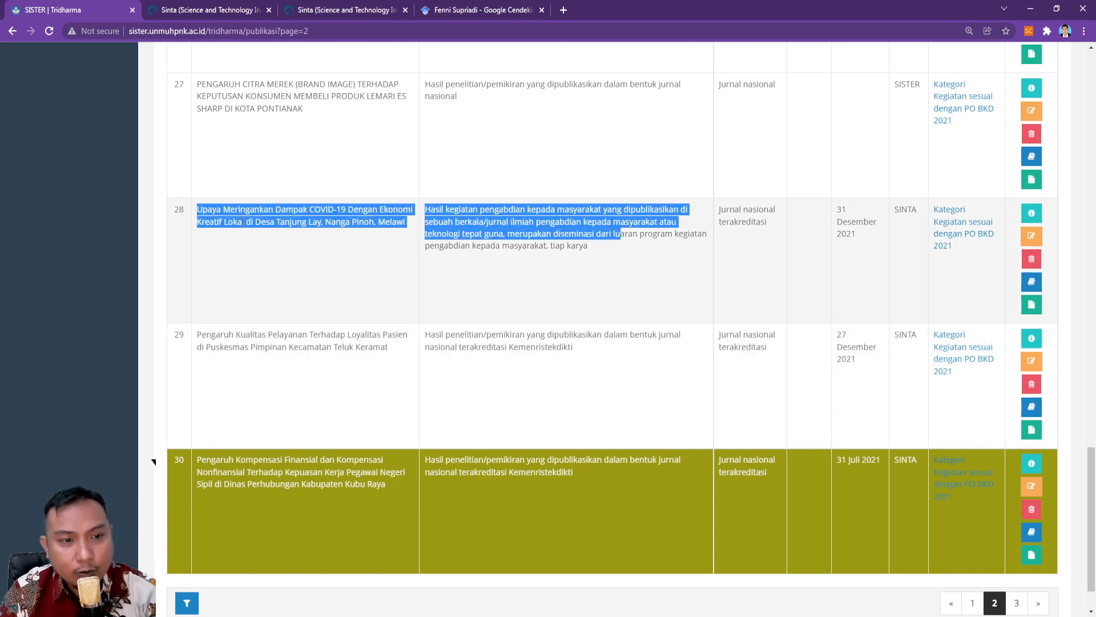
click(620, 234)
drag(197, 209, 873, 234)
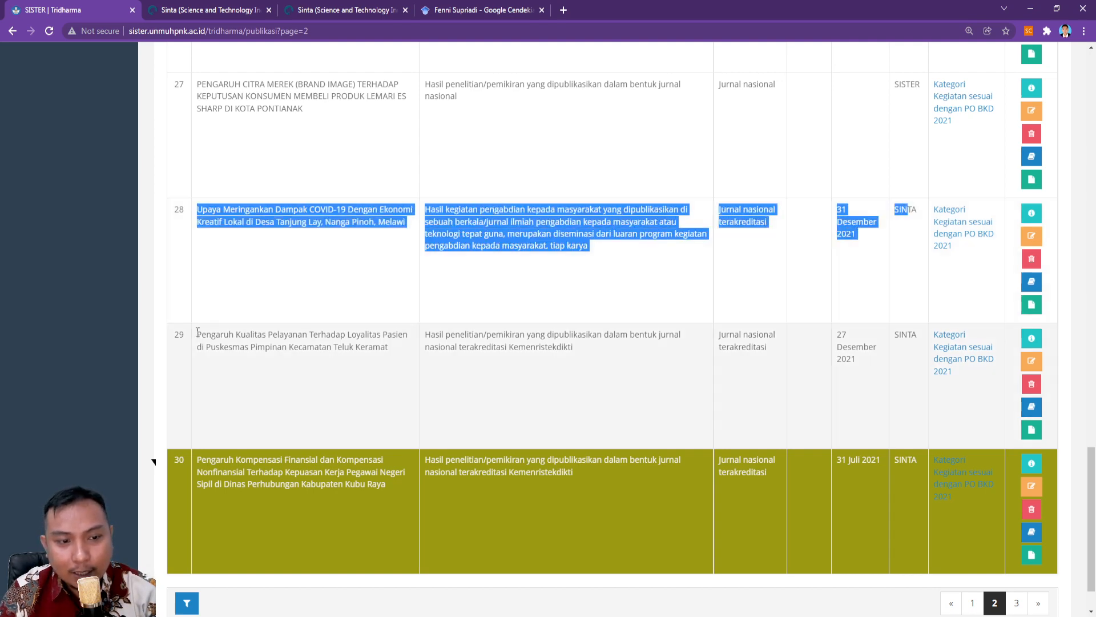
drag(197, 335, 858, 365)
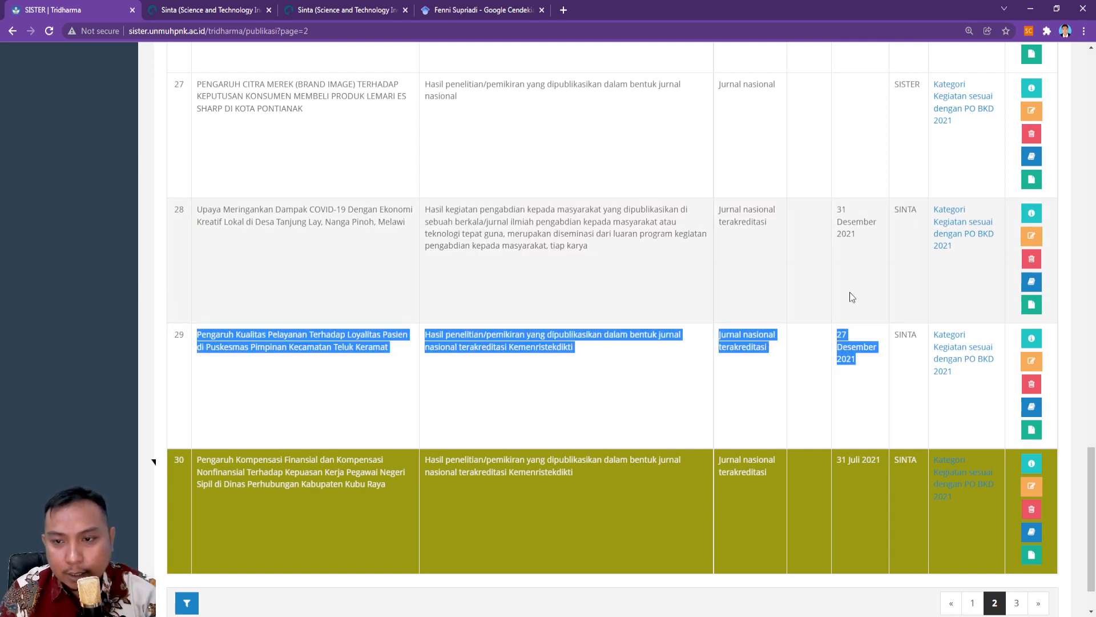
Step: Check the Tanggal Terbit of publications 28 and 29 against the other entries on page 2
scroll(850, 354, up, 2)
scroll(842, 314, down, 1)
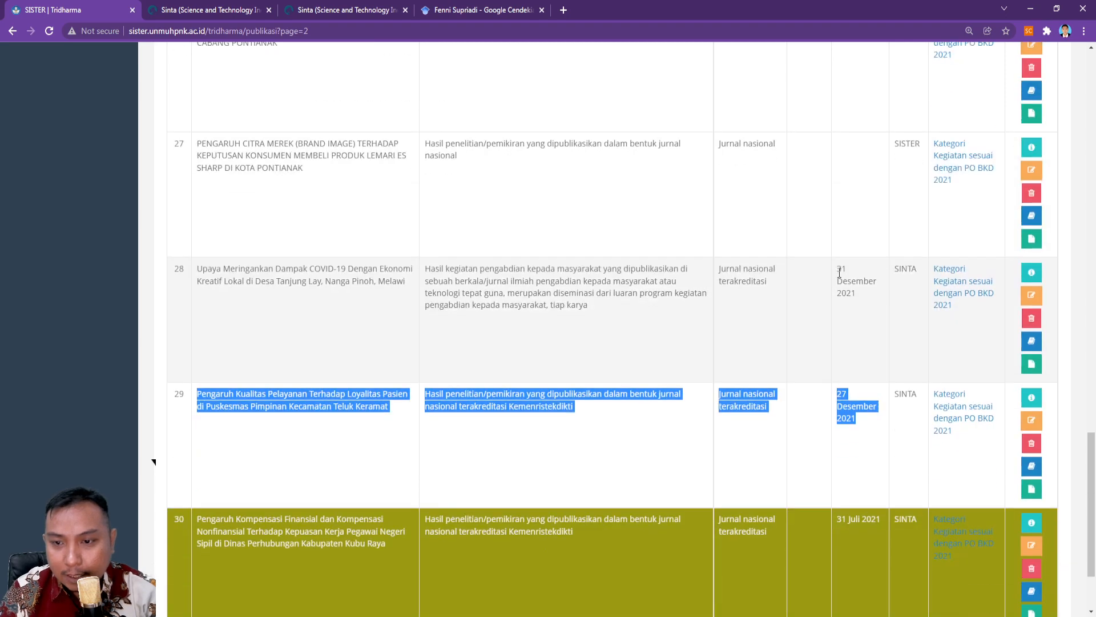
drag(840, 274, 856, 292)
double_click(842, 394)
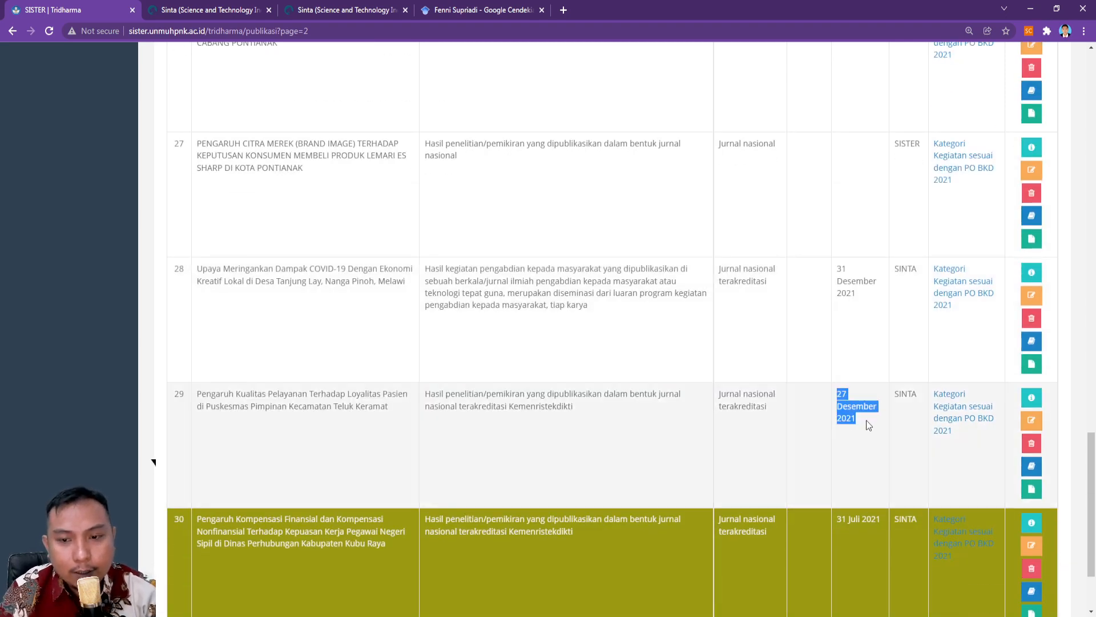
scroll(865, 425, up, 15)
scroll(862, 425, up, 10)
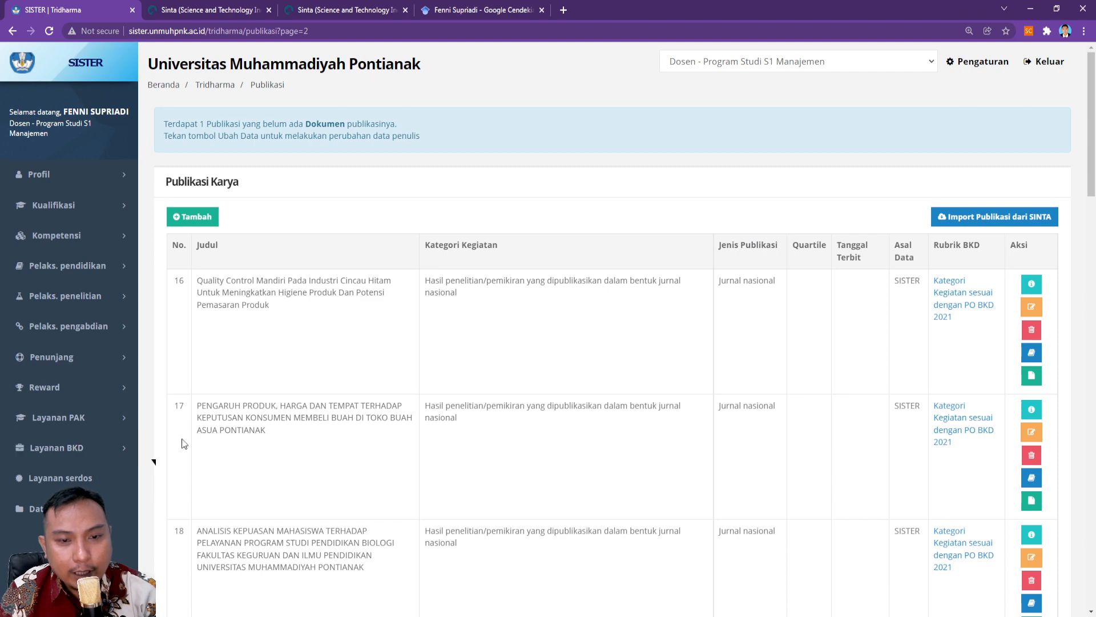
scroll(519, 427, down, 9)
scroll(534, 408, down, 15)
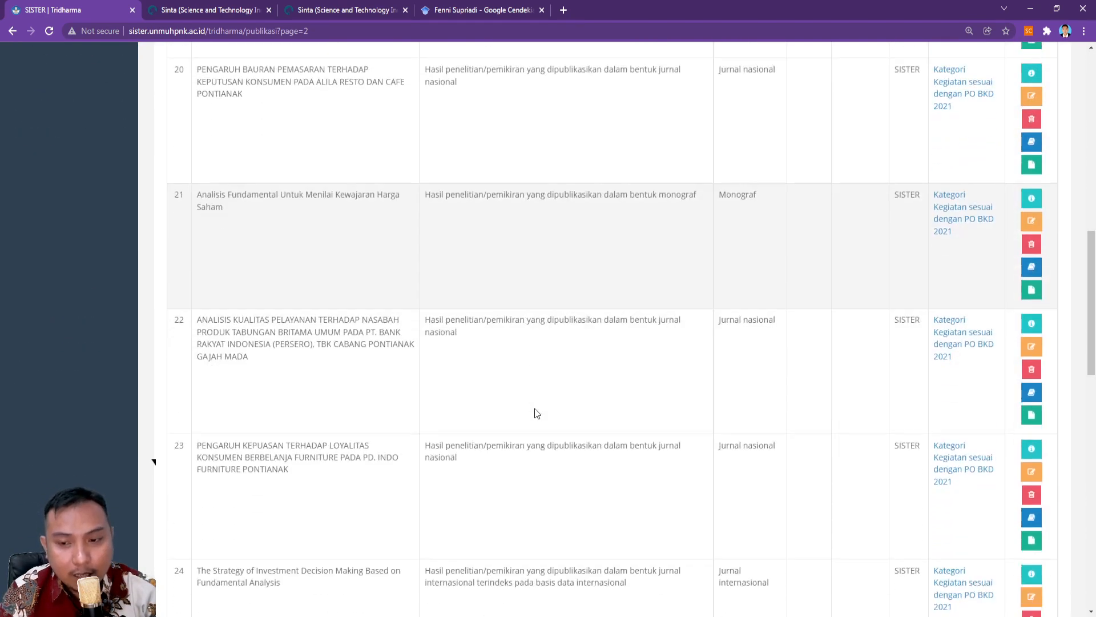
scroll(535, 412, down, 1)
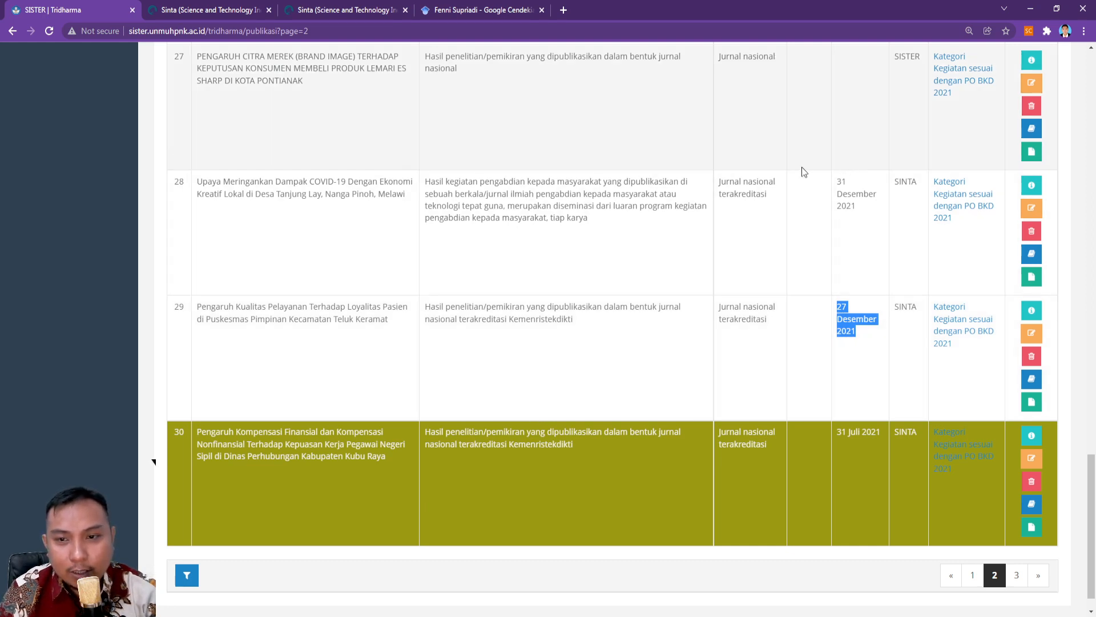
drag(839, 184, 857, 345)
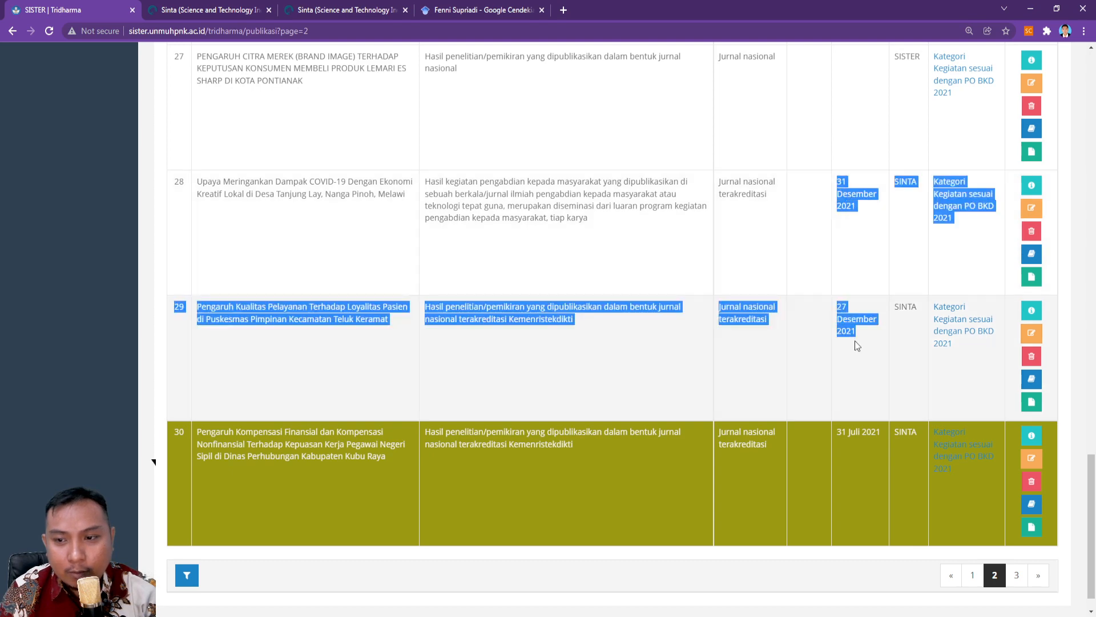
scroll(340, 287, up, 20)
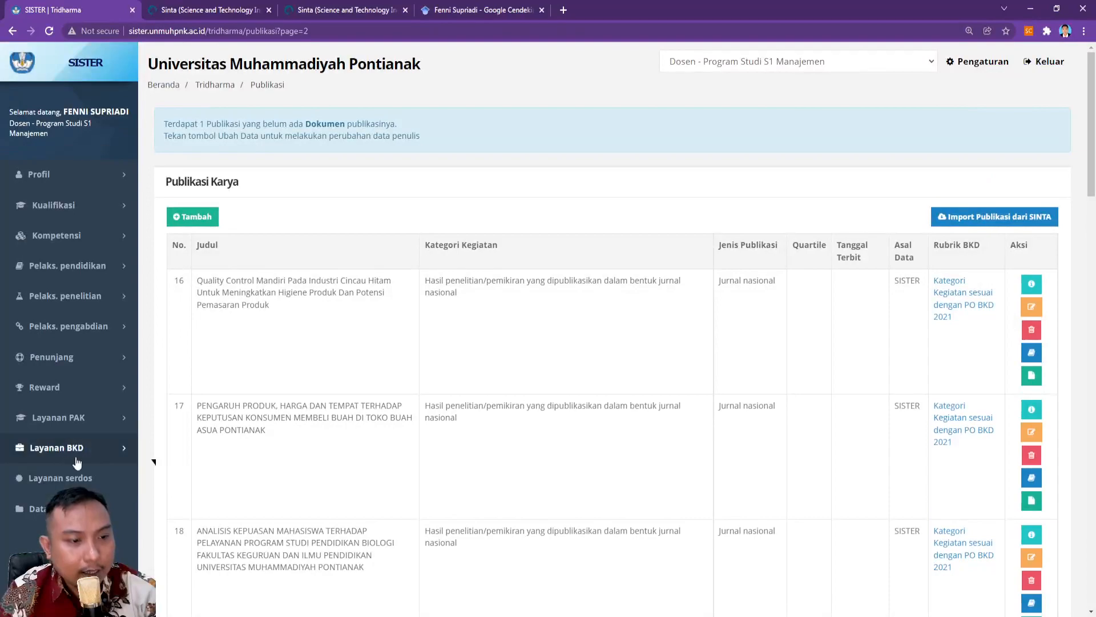
scroll(779, 411, down, 14)
scroll(777, 393, down, 14)
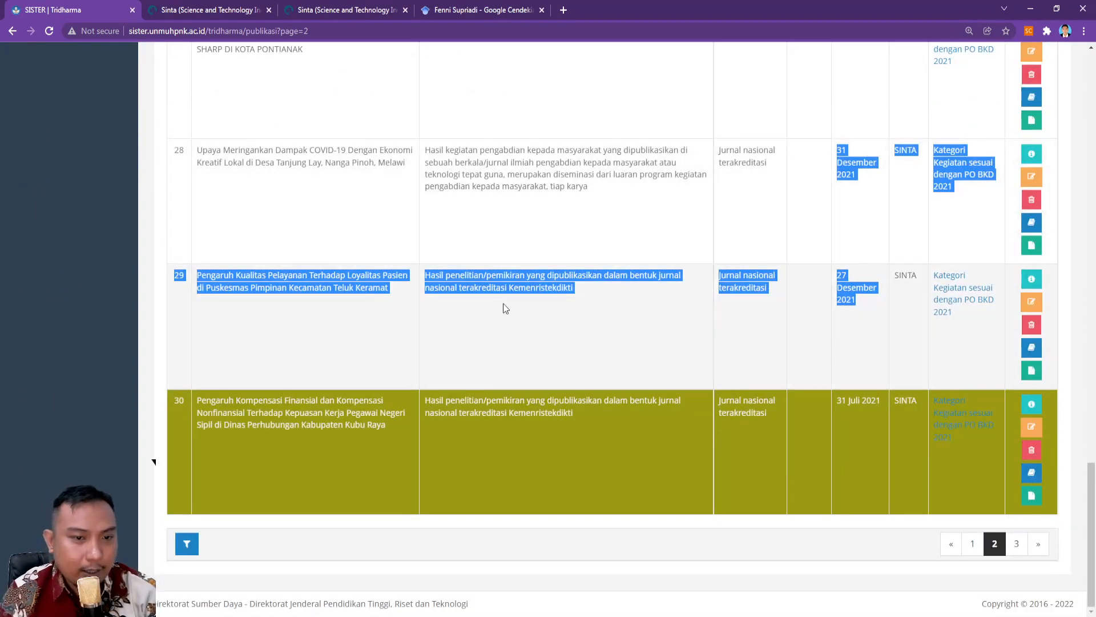
scroll(502, 303, up, 20)
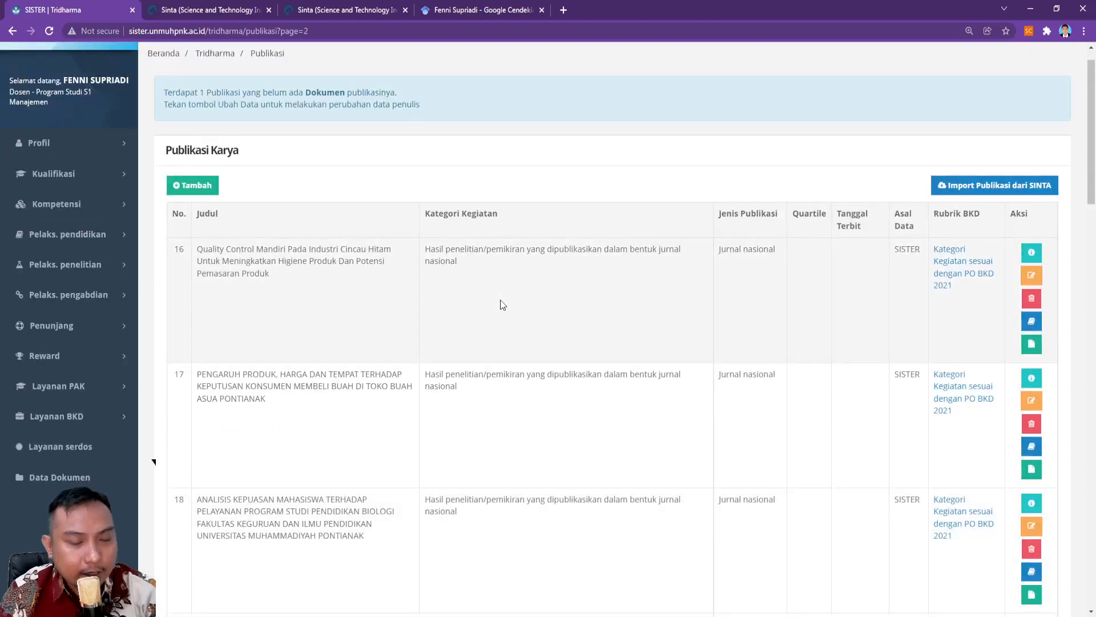
scroll(626, 426, down, 20)
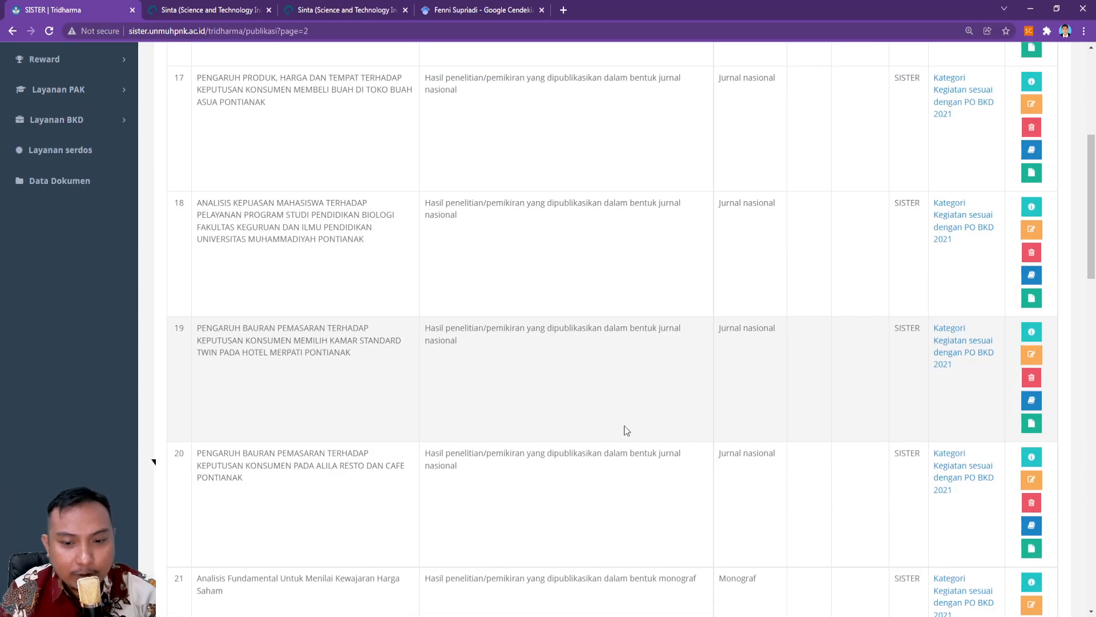
scroll(626, 425, down, 3)
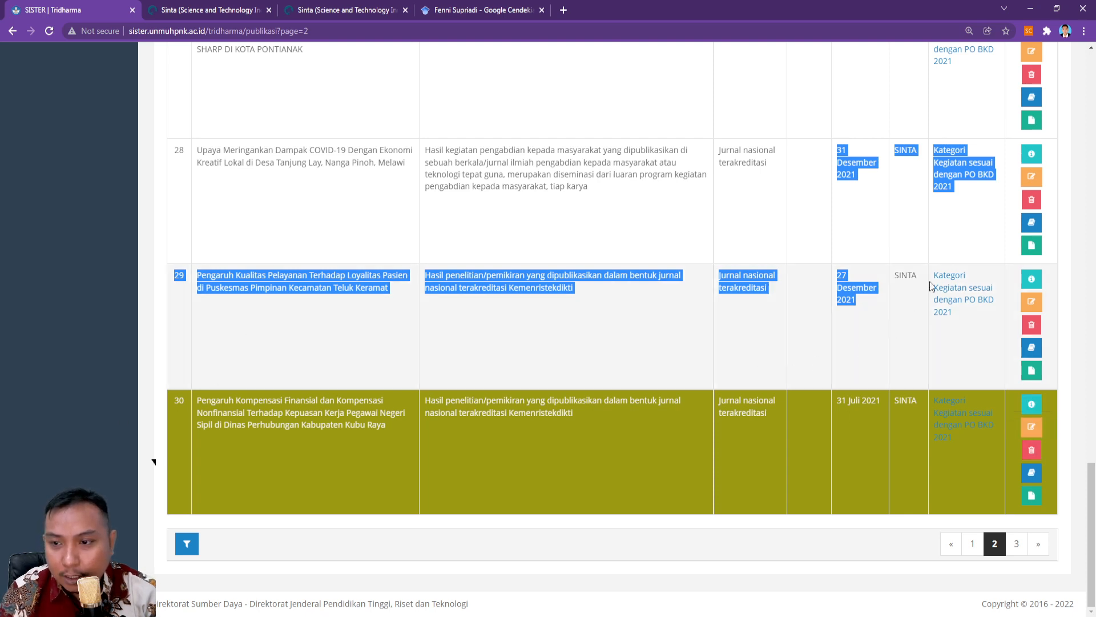
Step: Open publication 29, on Puskesmas Pimpinan Kecamatan Teluk Keramat, for editing and examine its Kategori Kegiatan and article details
click(258, 290)
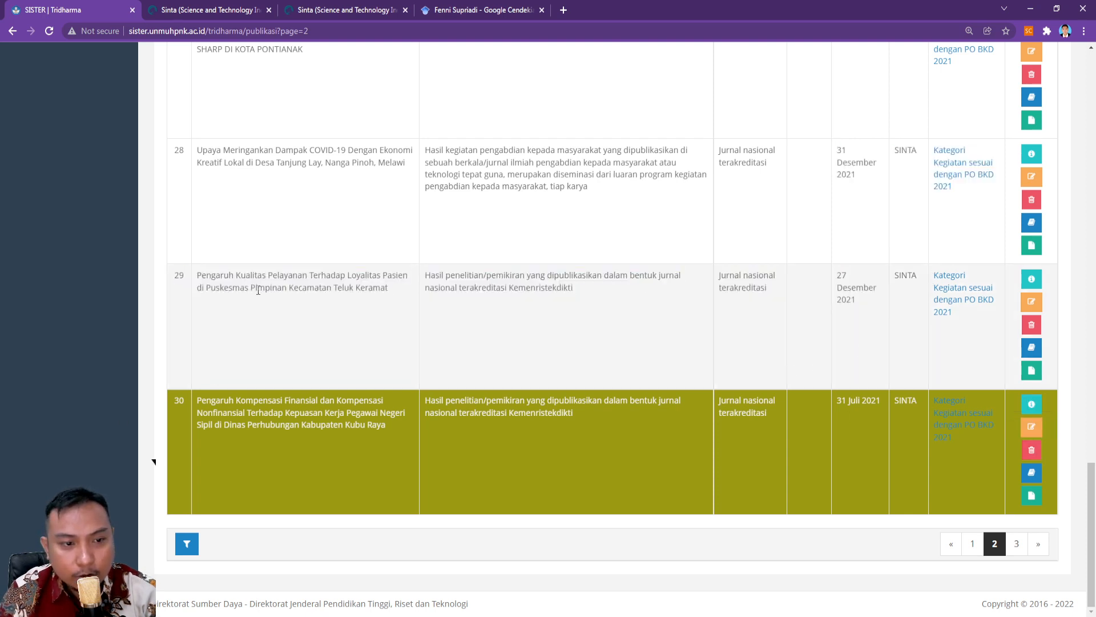
click(1032, 306)
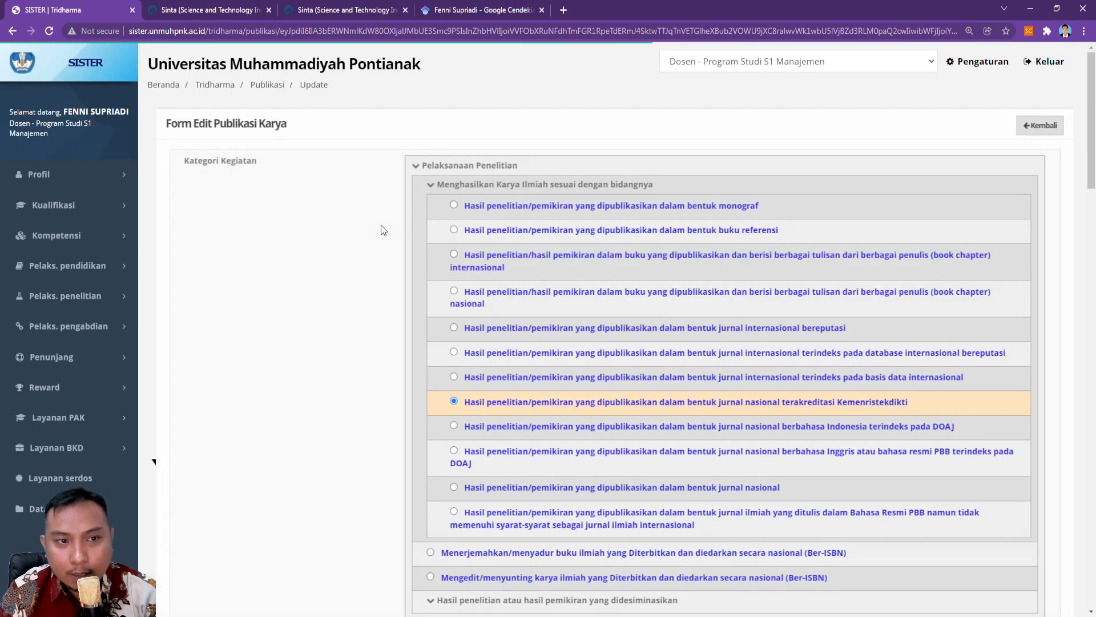
scroll(494, 341, down, 2)
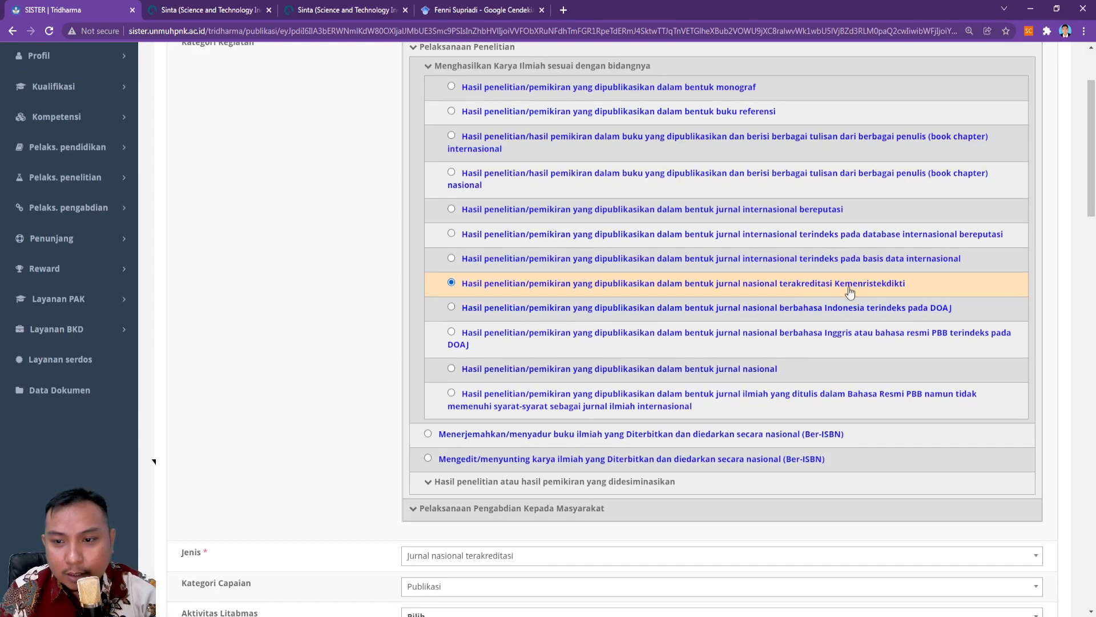
scroll(392, 370, up, 2)
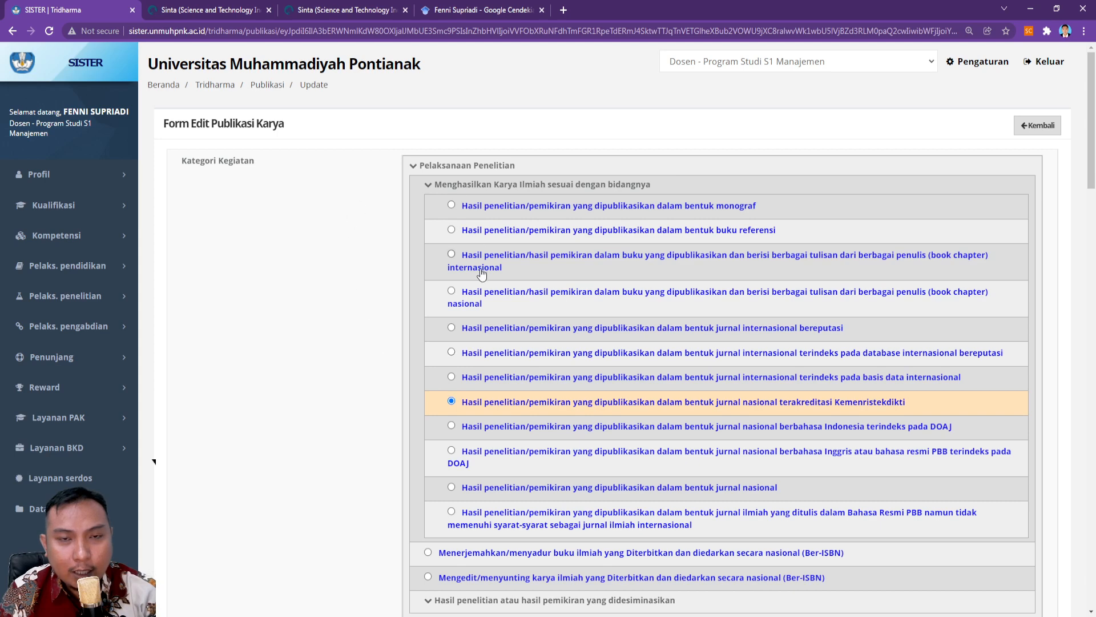
scroll(474, 275, down, 3)
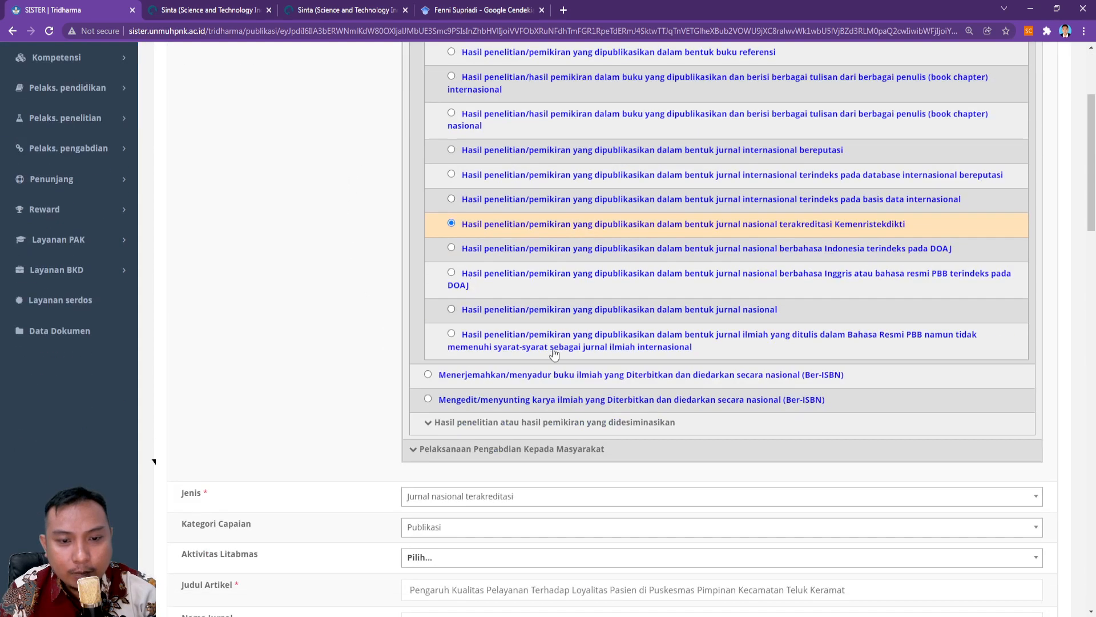
scroll(451, 291, down, 2)
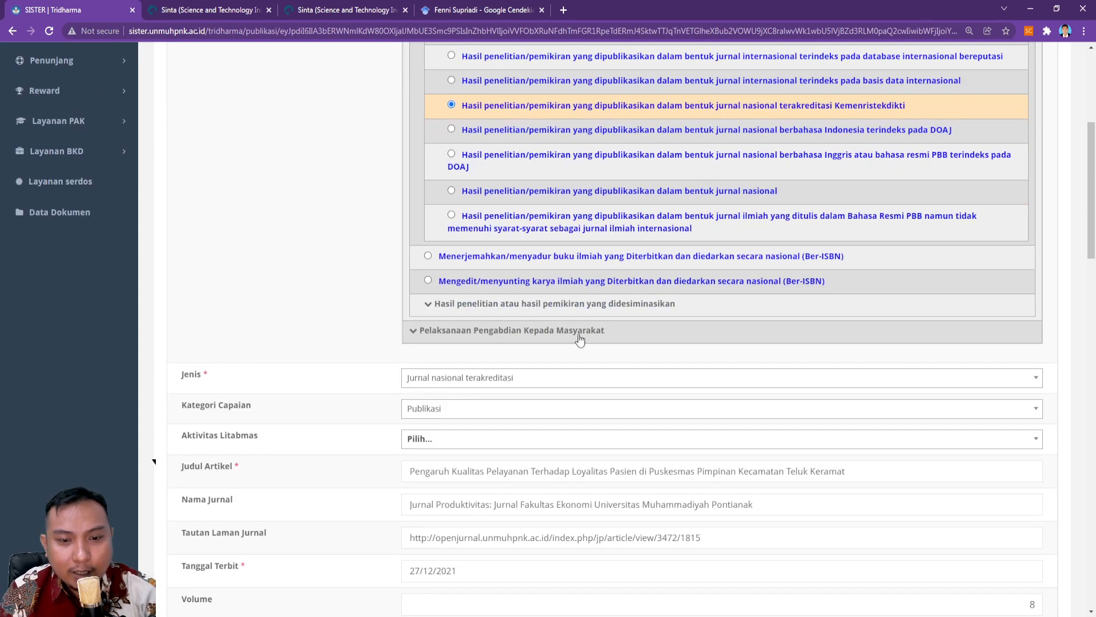
Step: Leave publication 29's edit form without saving and return to page 2 of the Publikasi Karya list, dismissing the notice
scroll(408, 320, up, 4)
scroll(401, 324, up, 1)
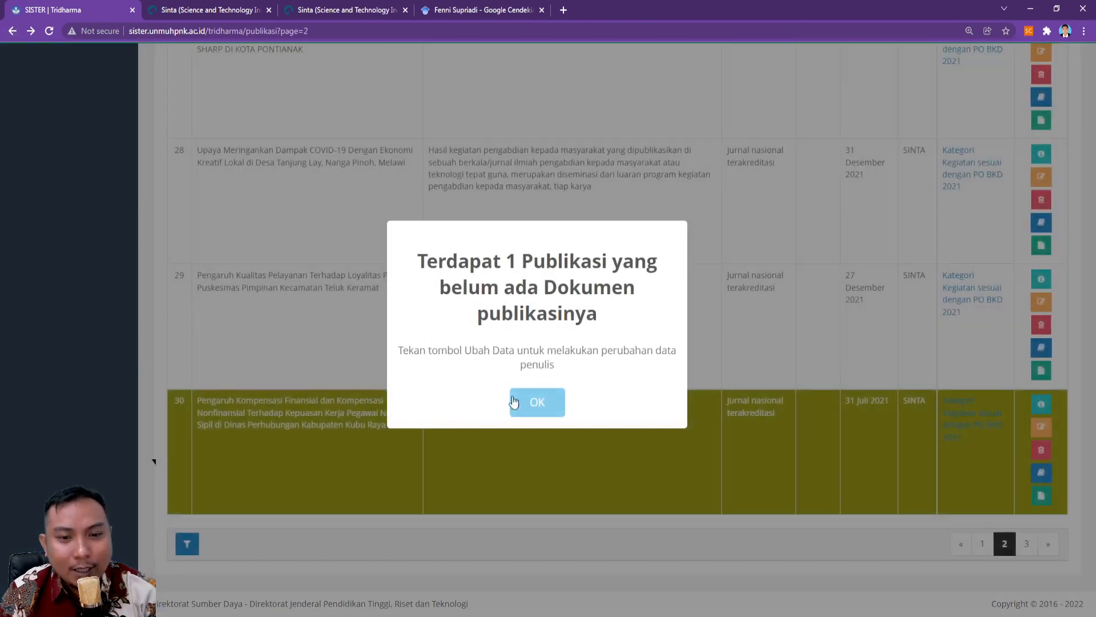
click(537, 400)
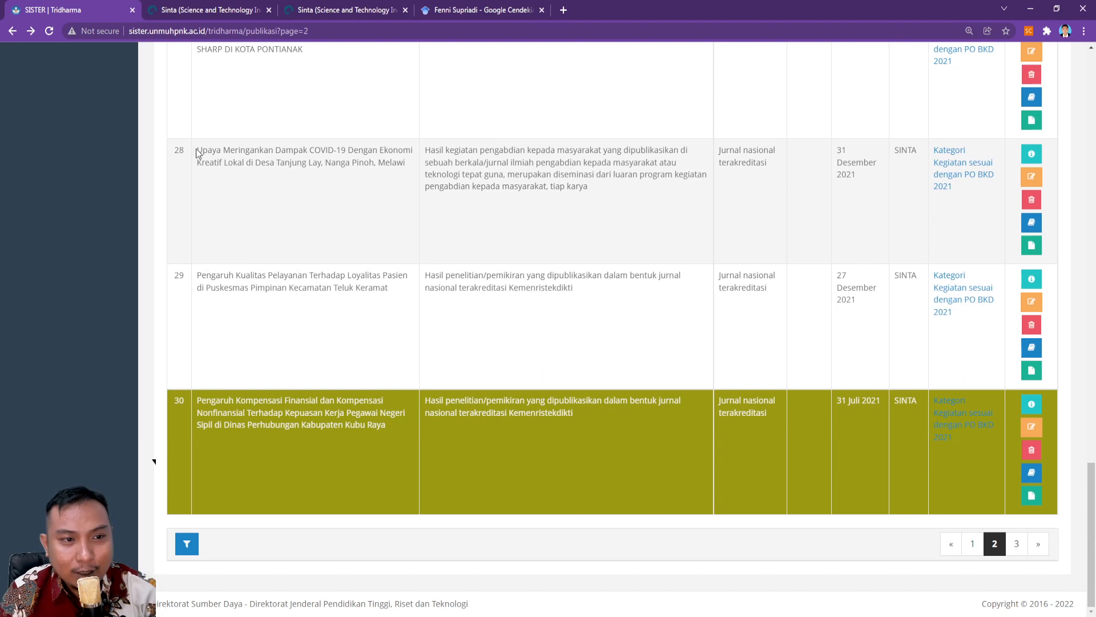
Step: Open publication 28, on Ekonomi Kreatif Lokal di Desa Tanjung Lay, for editing, and return to the list without saving, dismissing the notice
drag(196, 149, 910, 182)
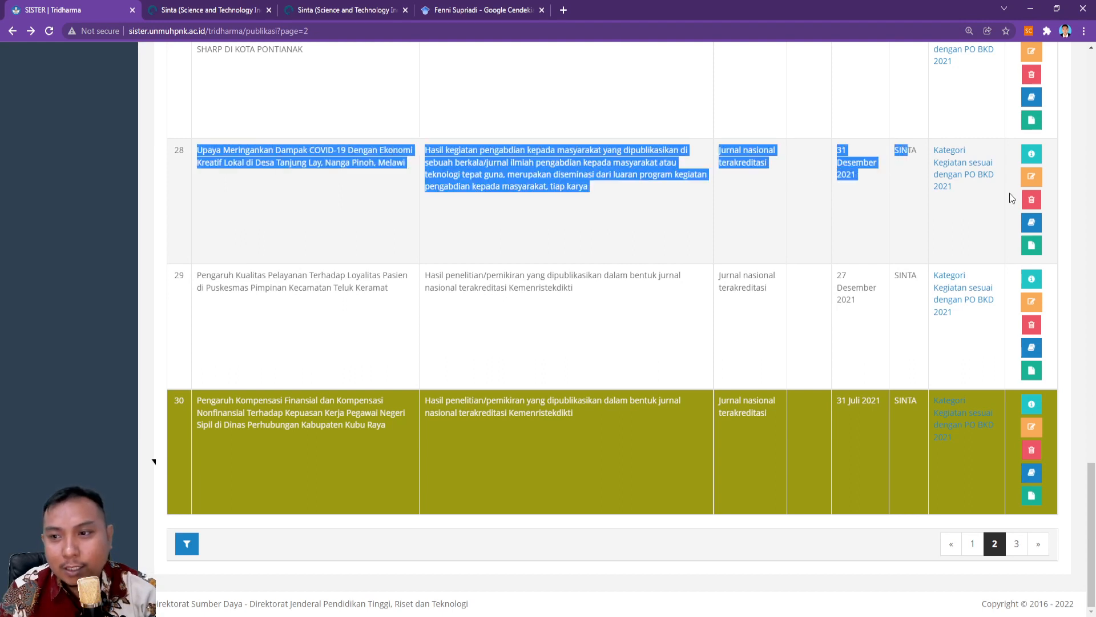
click(1032, 177)
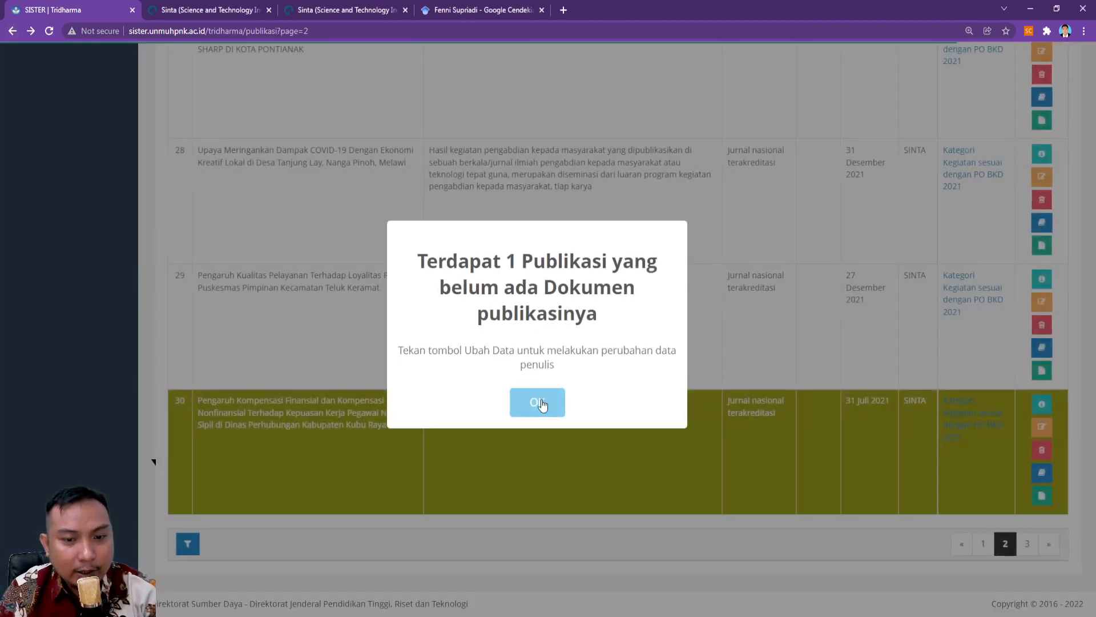
click(537, 401)
Step: Examine the fields of a blank Pengelola Jurnal entry under Pelaks. pengabdian, and return to the journal manager list without saving
scroll(232, 257, up, 20)
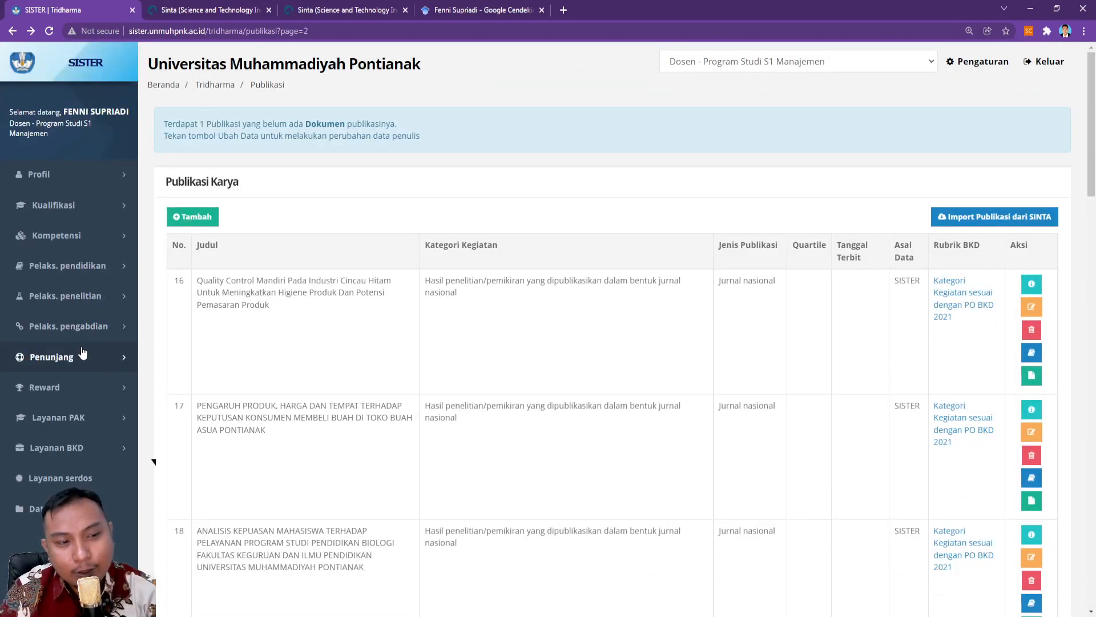
click(86, 330)
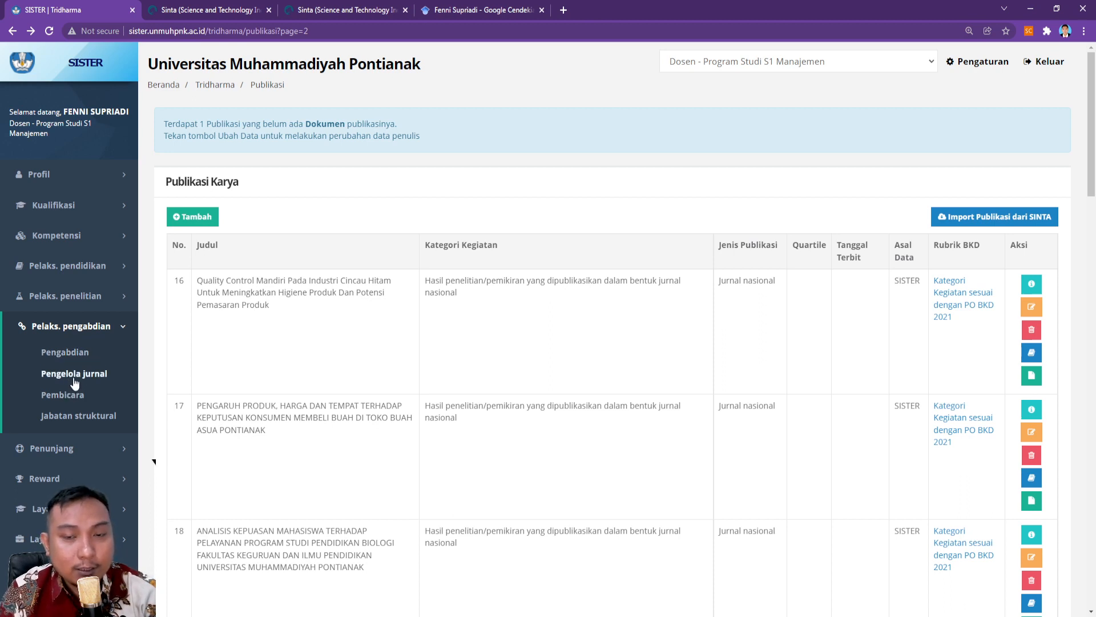
click(74, 376)
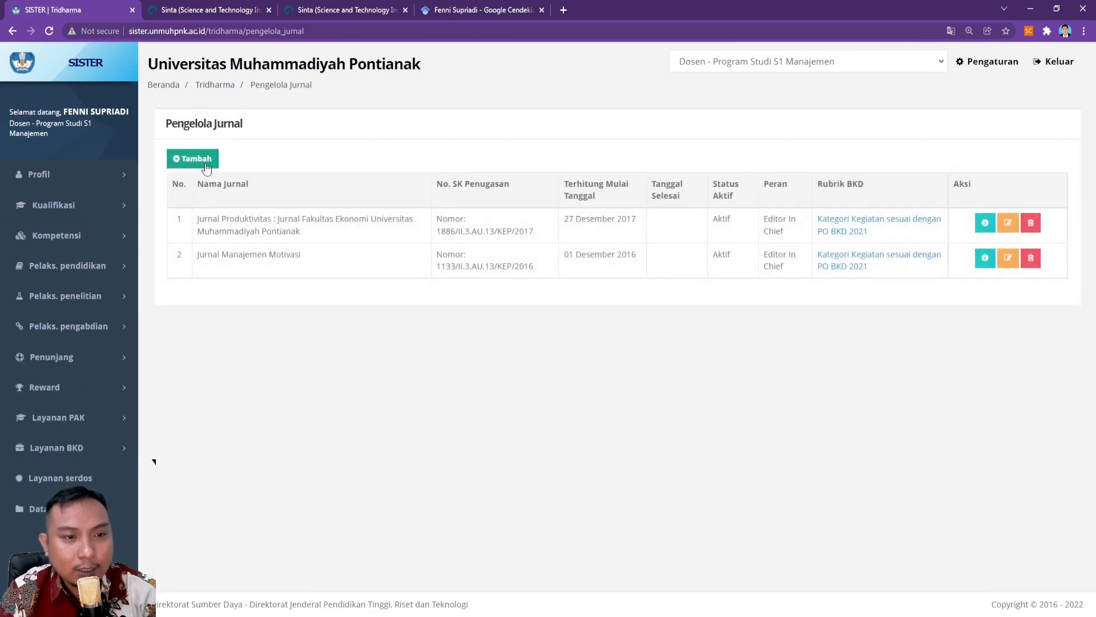
click(204, 162)
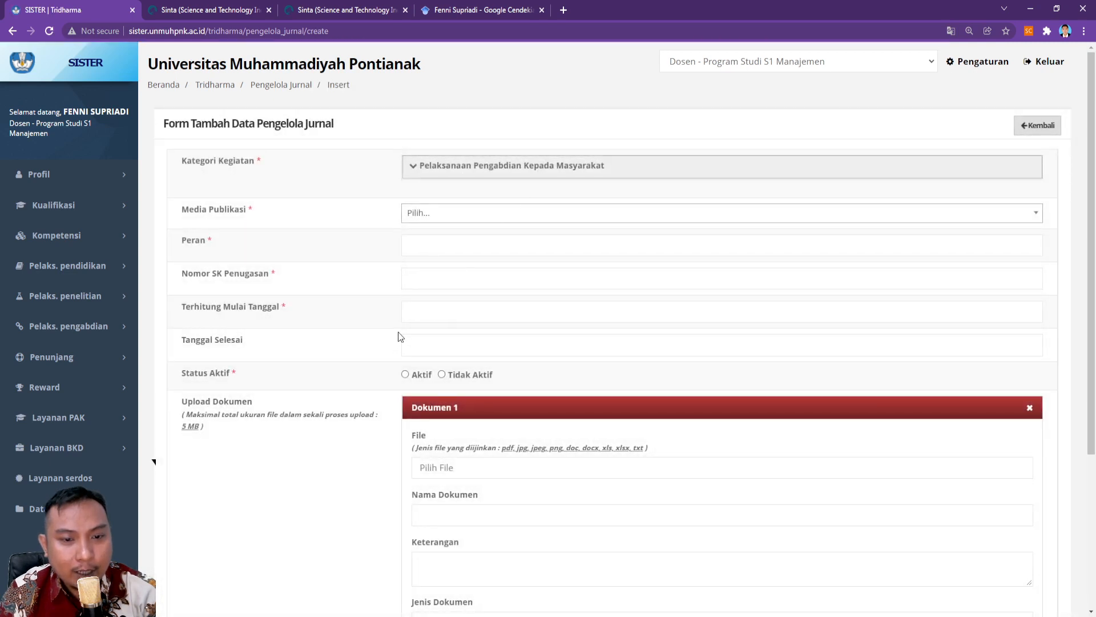
scroll(404, 379, down, 2)
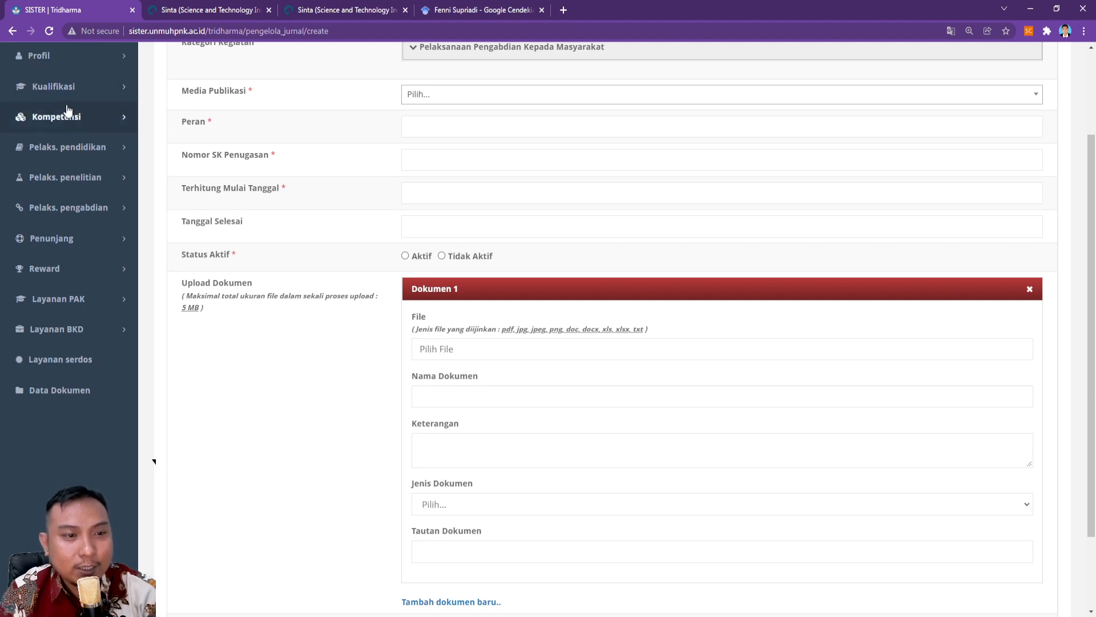
click(13, 31)
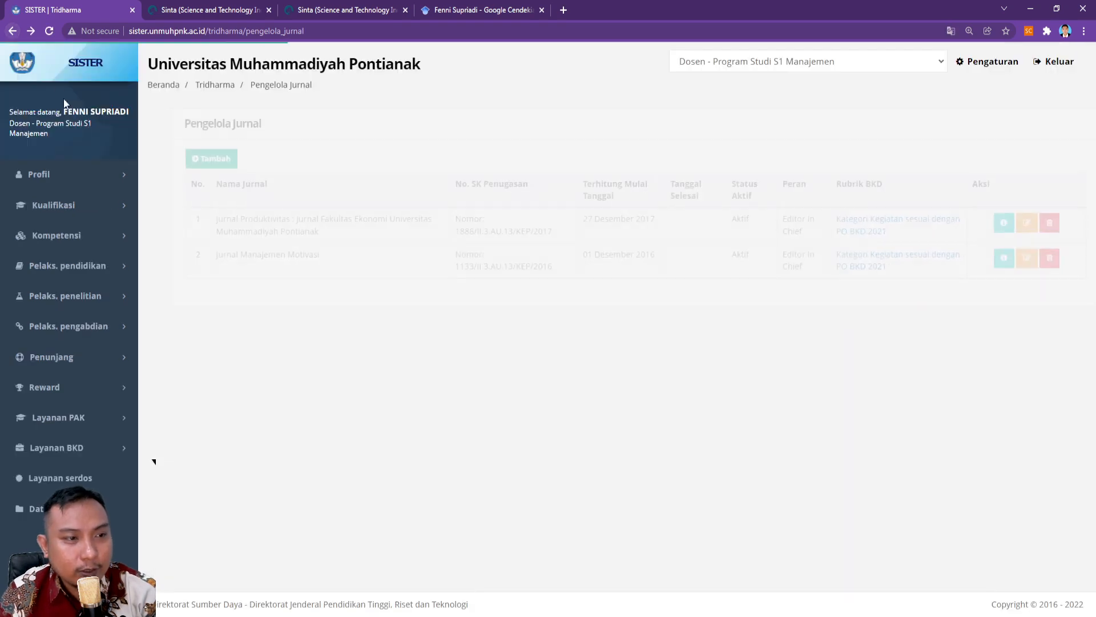
Step: Open the Penunjang Lain list under Penunjang and start a new blank entry
click(84, 363)
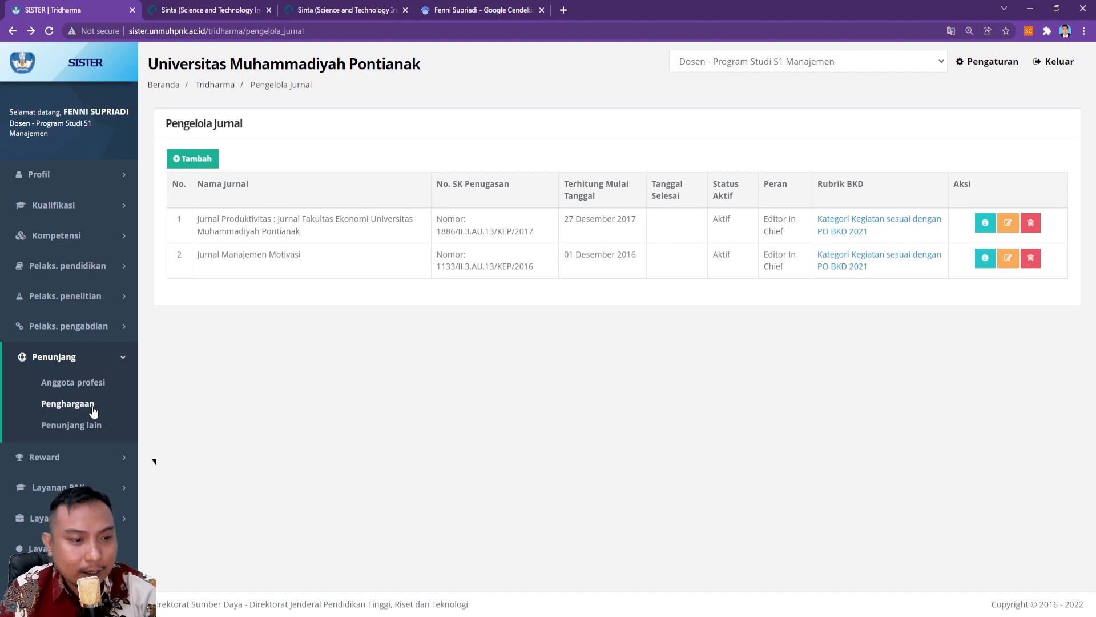
click(72, 359)
click(97, 364)
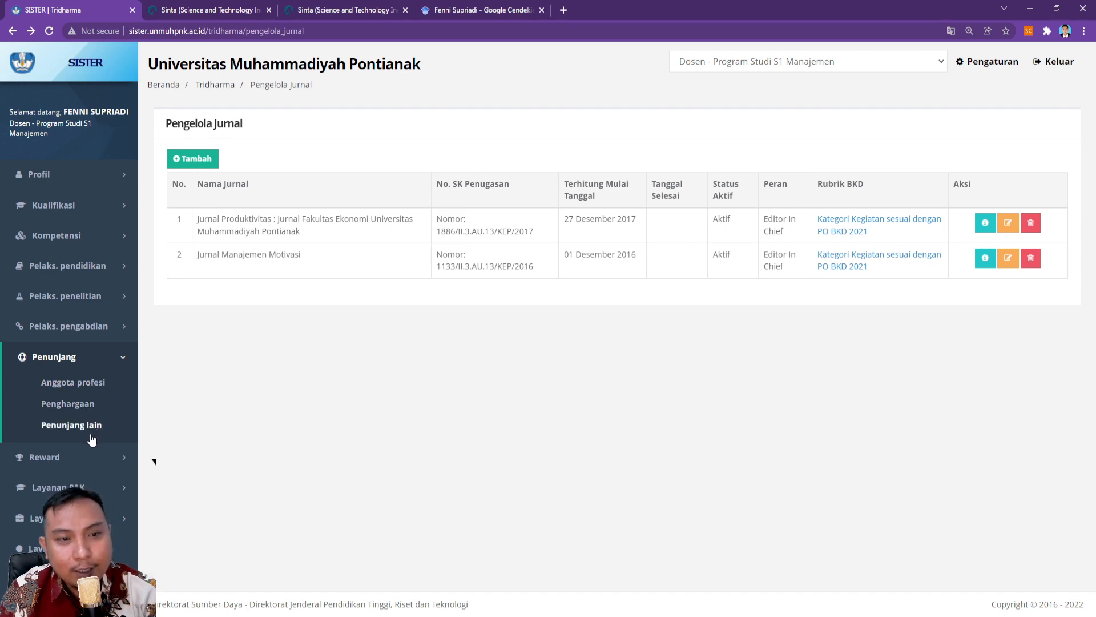
click(71, 425)
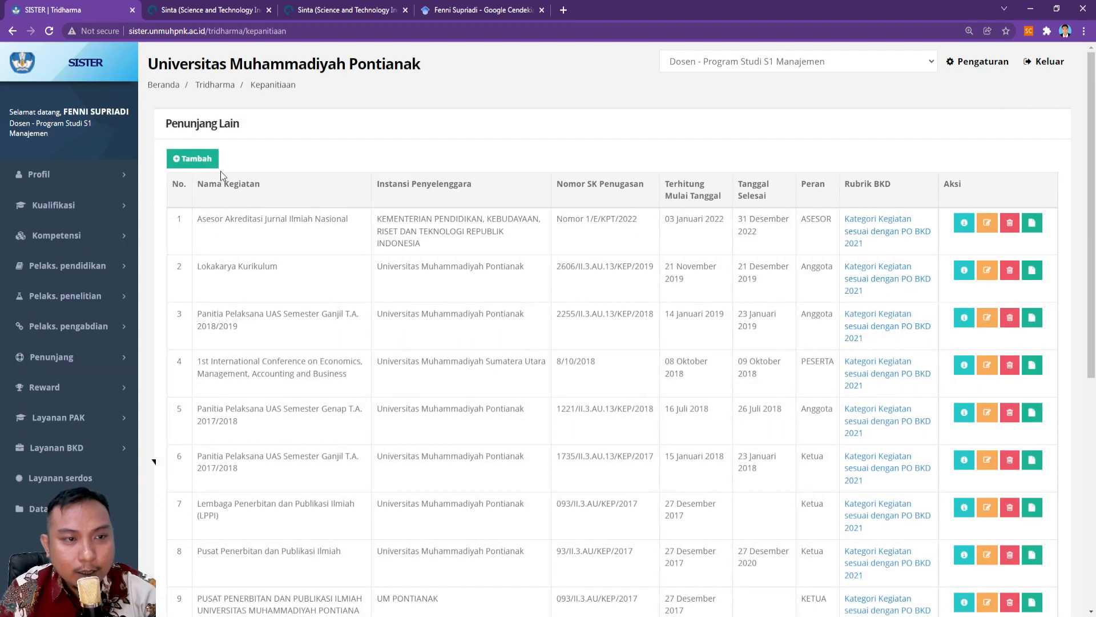
click(193, 162)
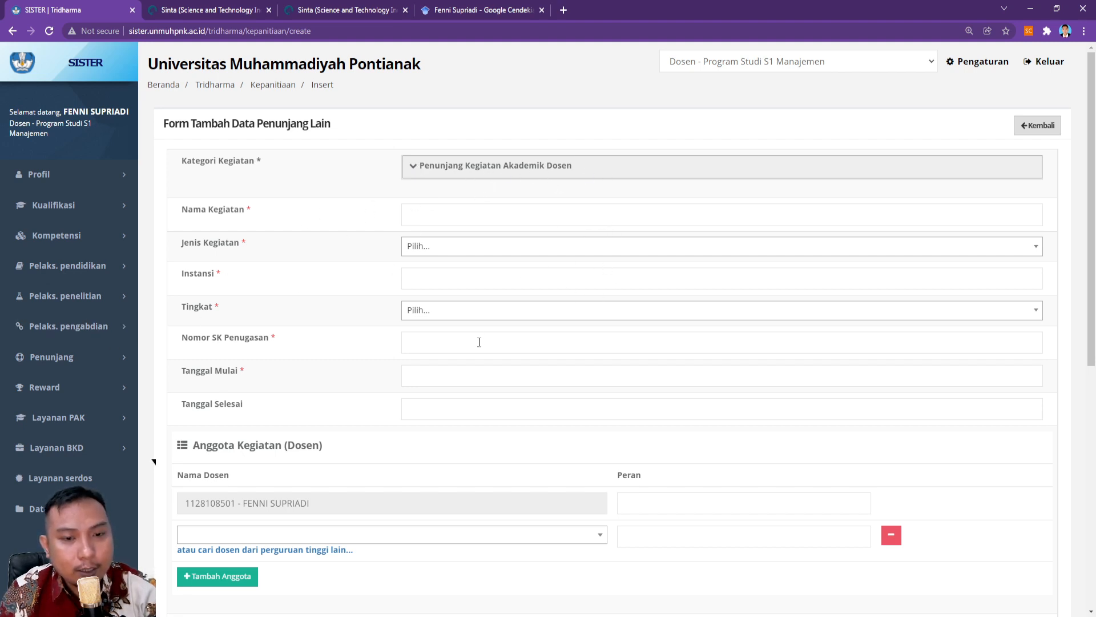
Step: Examine the new entry's Tingkat options, assignment number, date, member and Upload Dokumen fields, and return to the Penunjang Lain list without saving
click(464, 317)
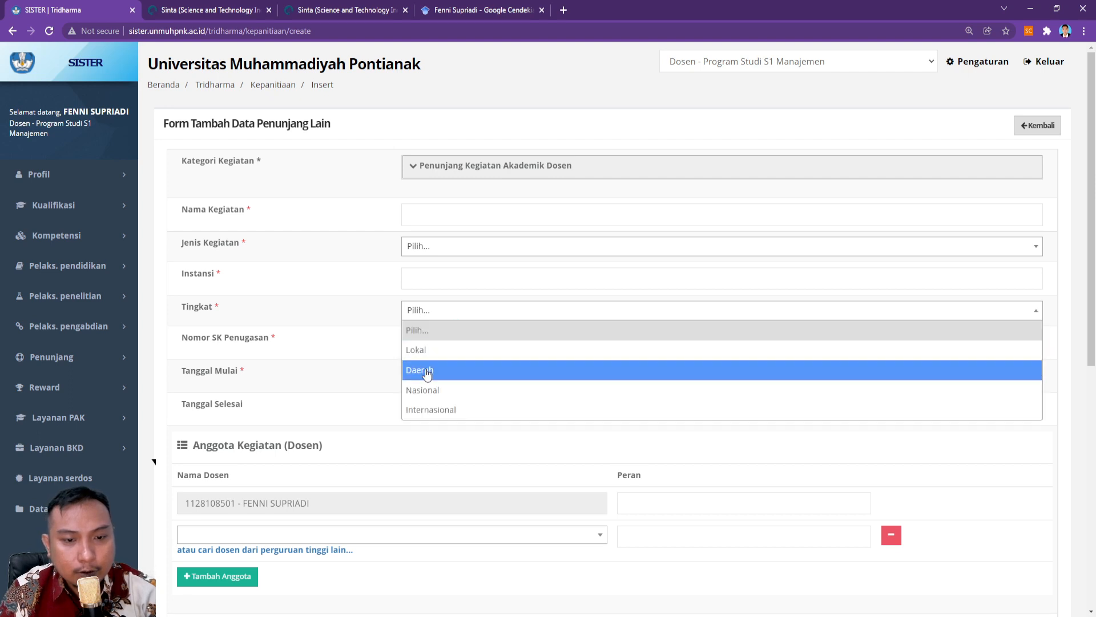
click(426, 311)
click(439, 347)
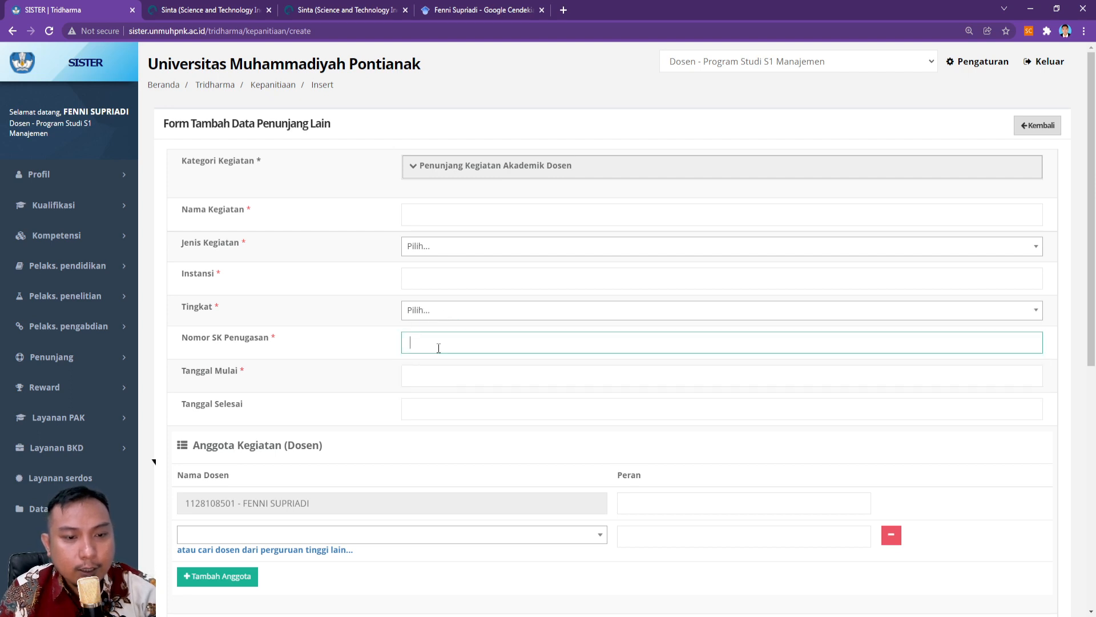
click(572, 376)
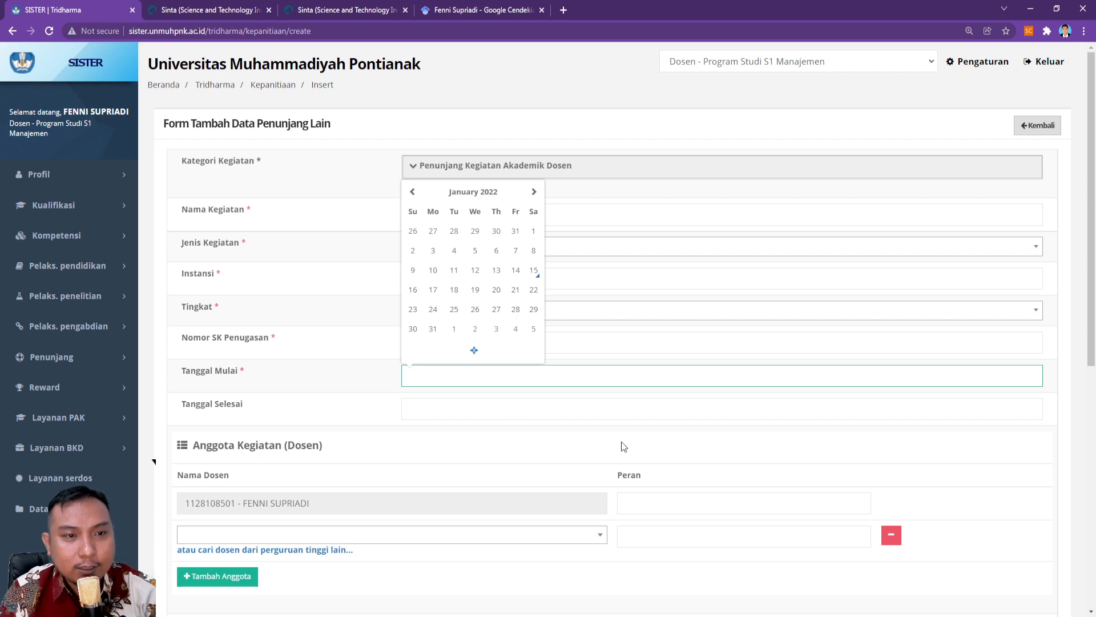
scroll(600, 440, down, 8)
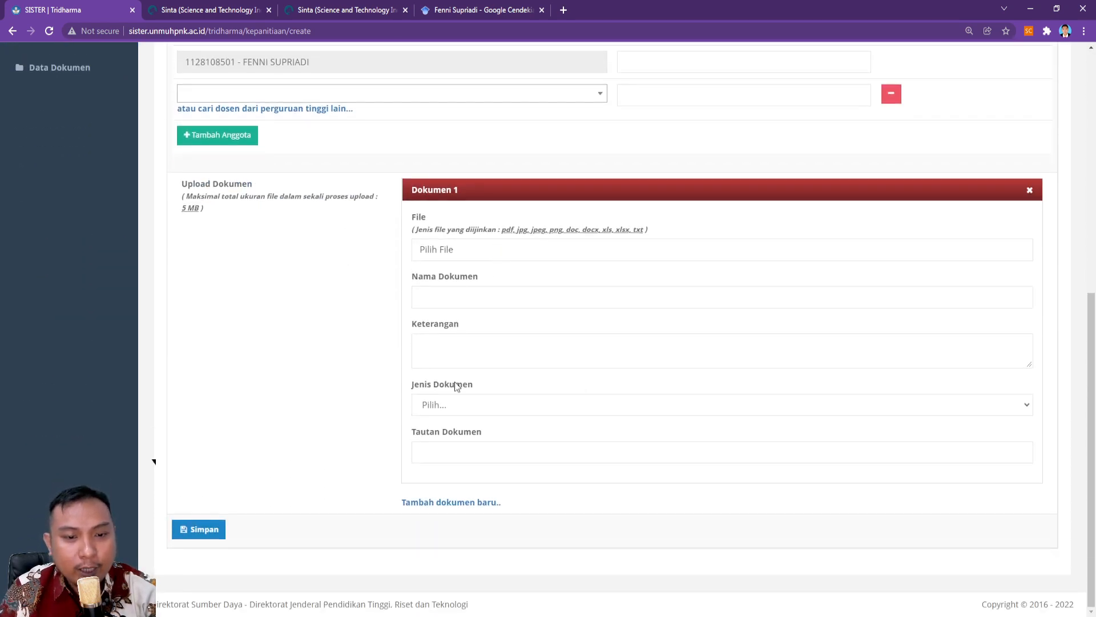
scroll(313, 406, up, 7)
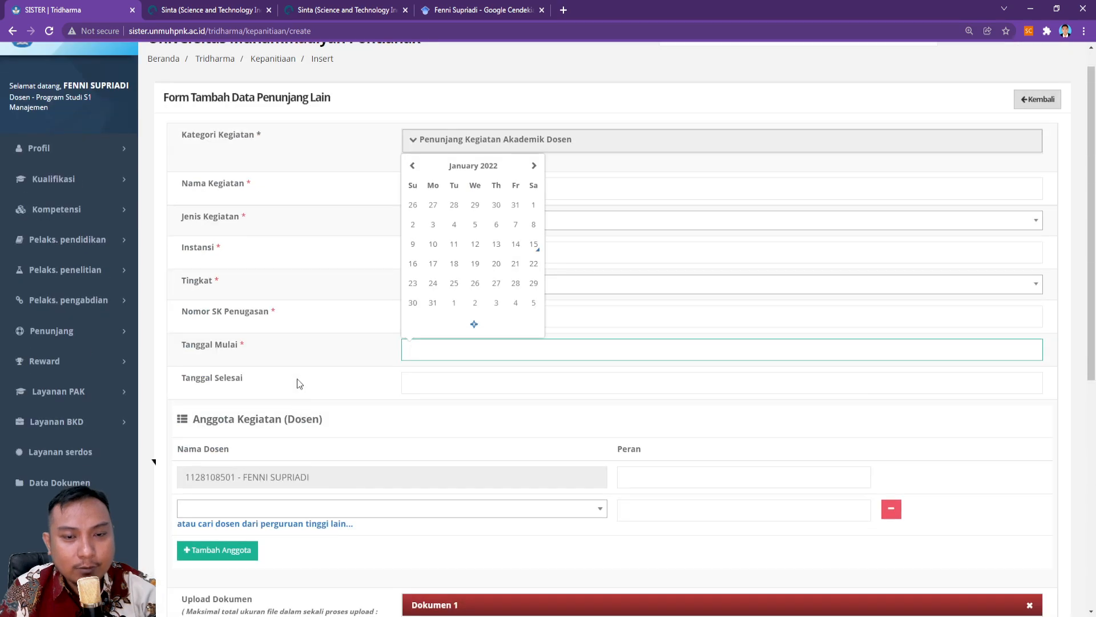
scroll(298, 382, down, 5)
scroll(300, 371, down, 2)
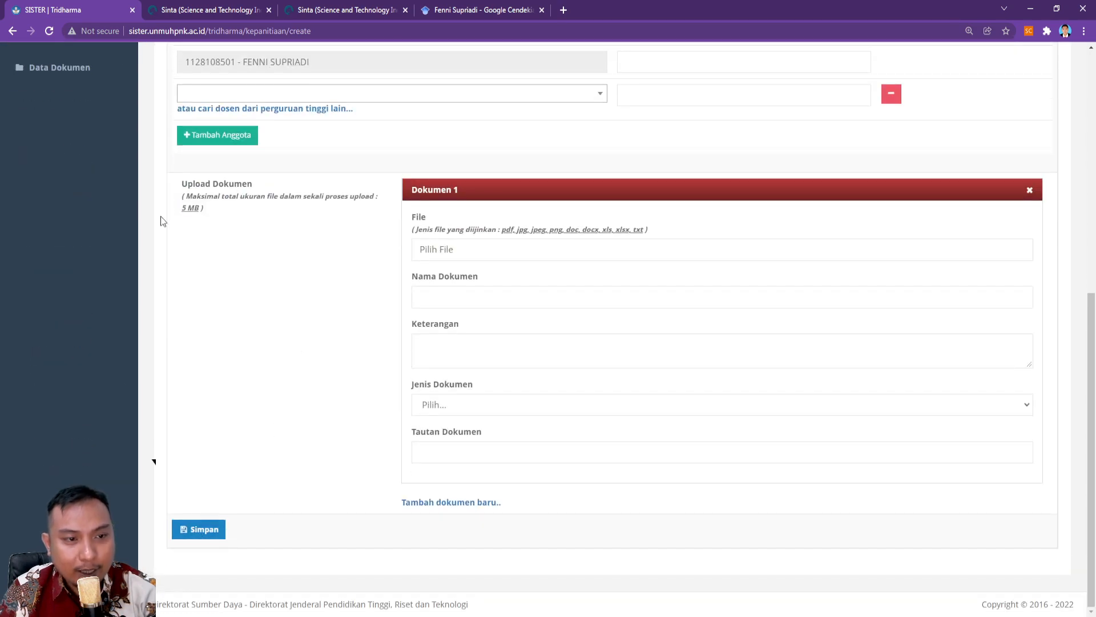
drag(183, 191, 264, 281)
scroll(252, 291, up, 8)
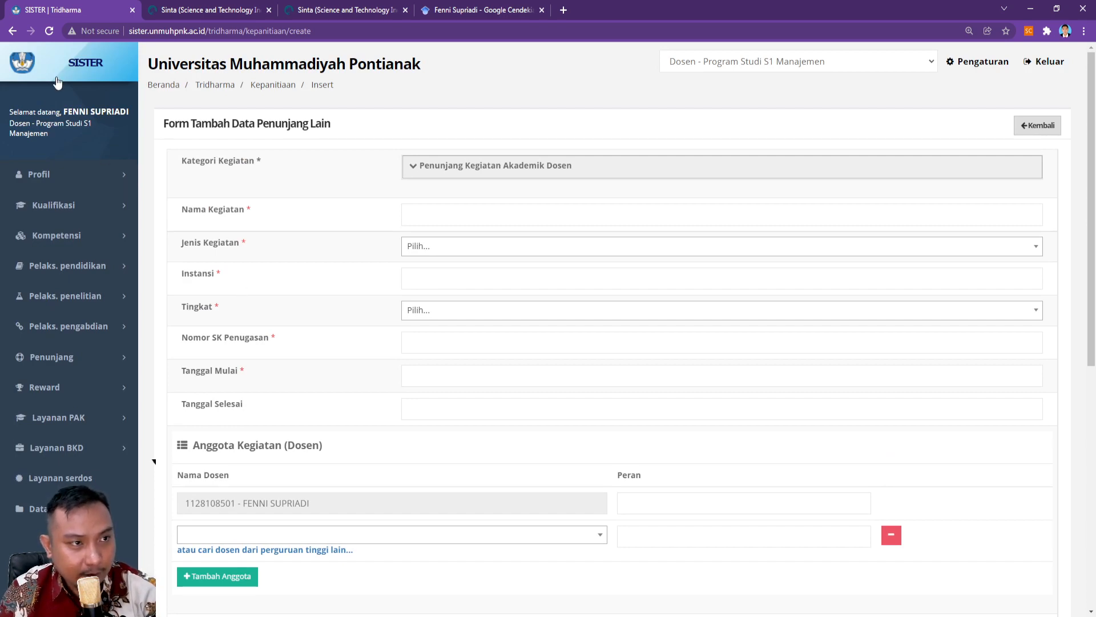
click(11, 31)
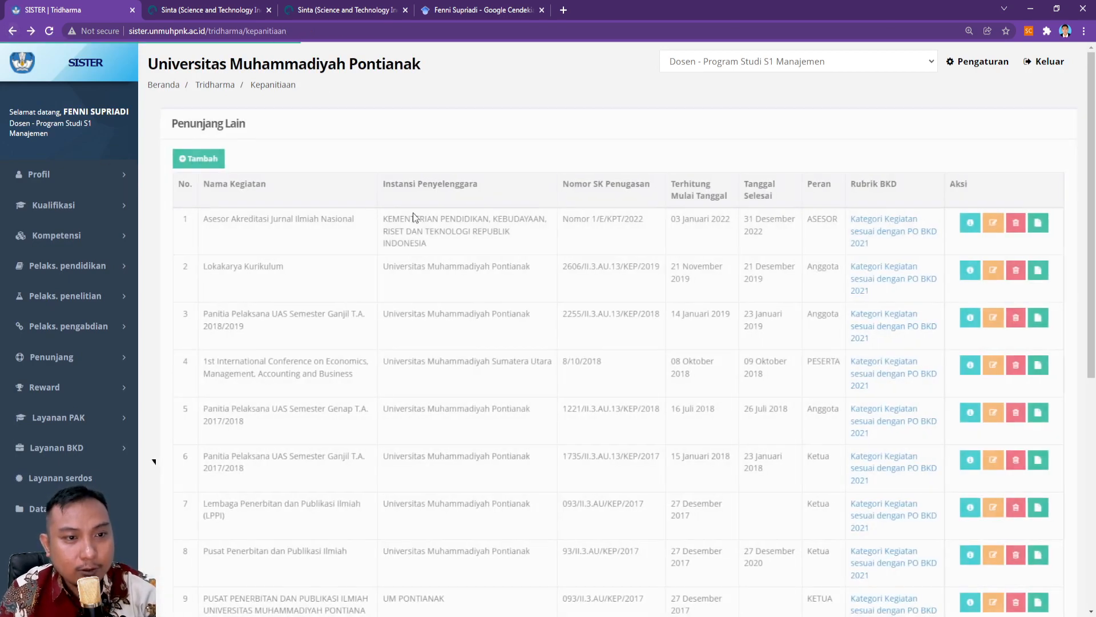
Step: Check the organiser, dates and role of the Asesor Akreditasi Jurnal Ilmiah Nasional activity, and open it for editing
drag(196, 218, 601, 227)
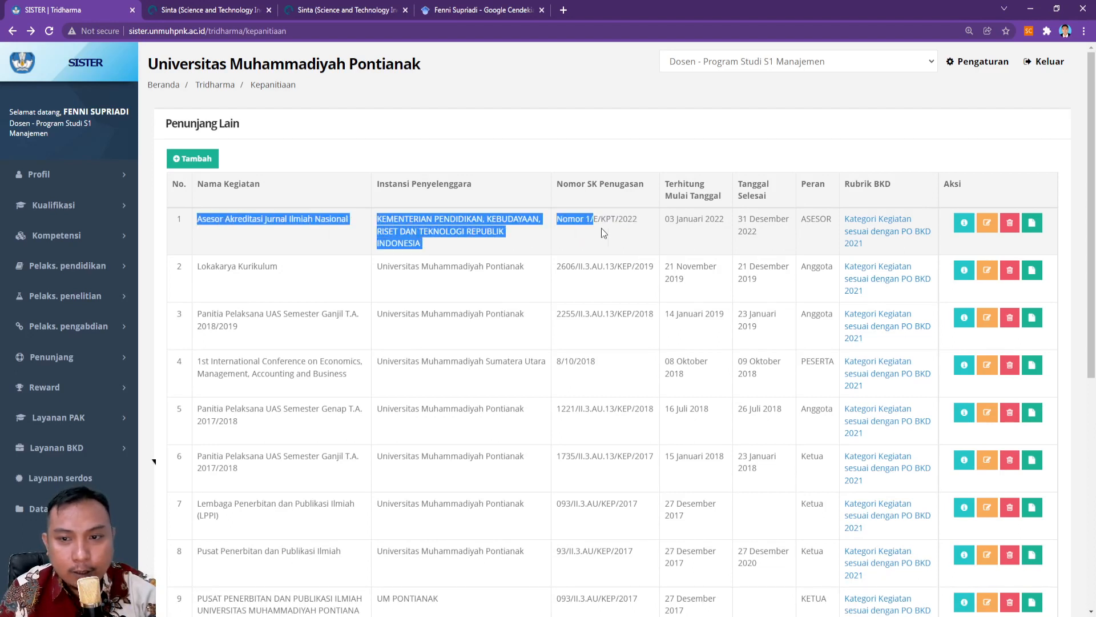
drag(727, 230, 832, 218)
click(724, 232)
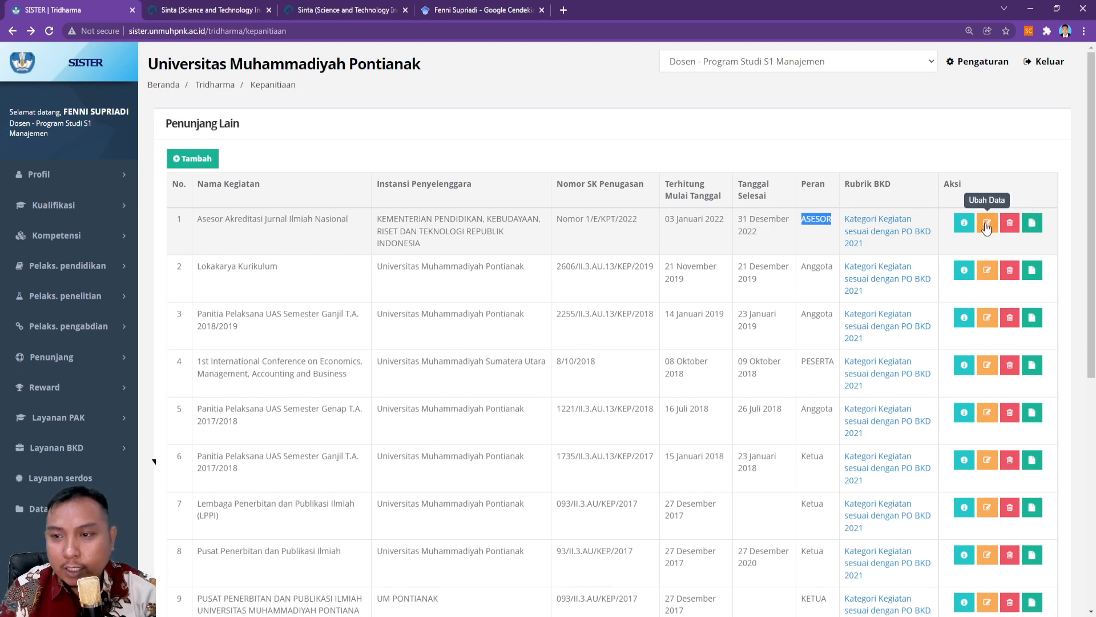
click(988, 226)
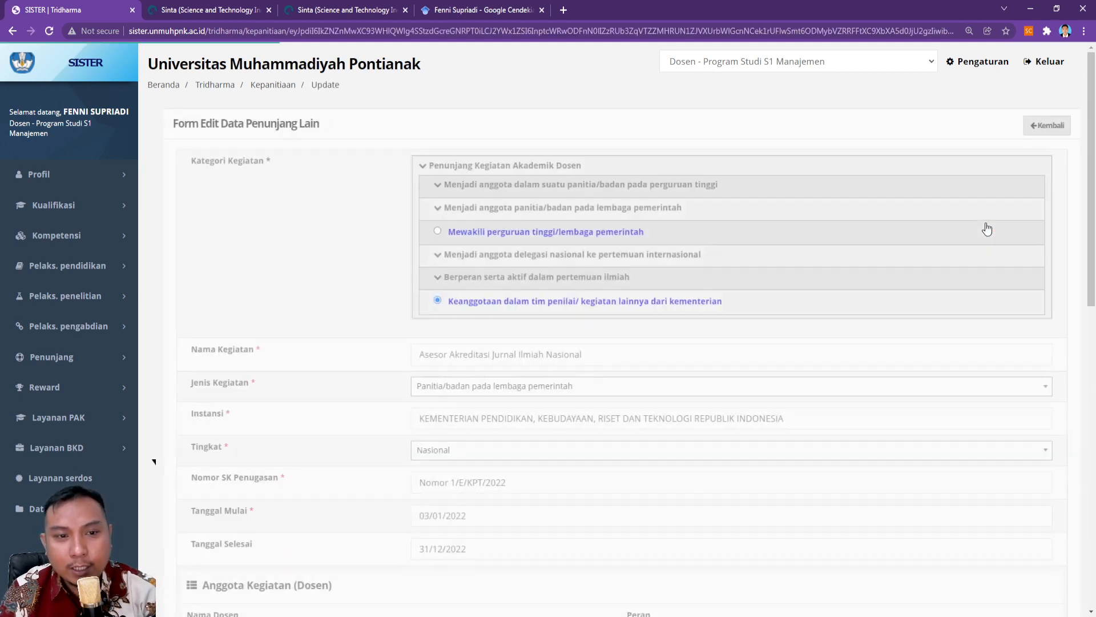
Step: Examine the assessor activity's name, Jenis Kegiatan, Instansi, Tingkat, dates, member role and stored assignment document without changing anything
drag(412, 357, 641, 354)
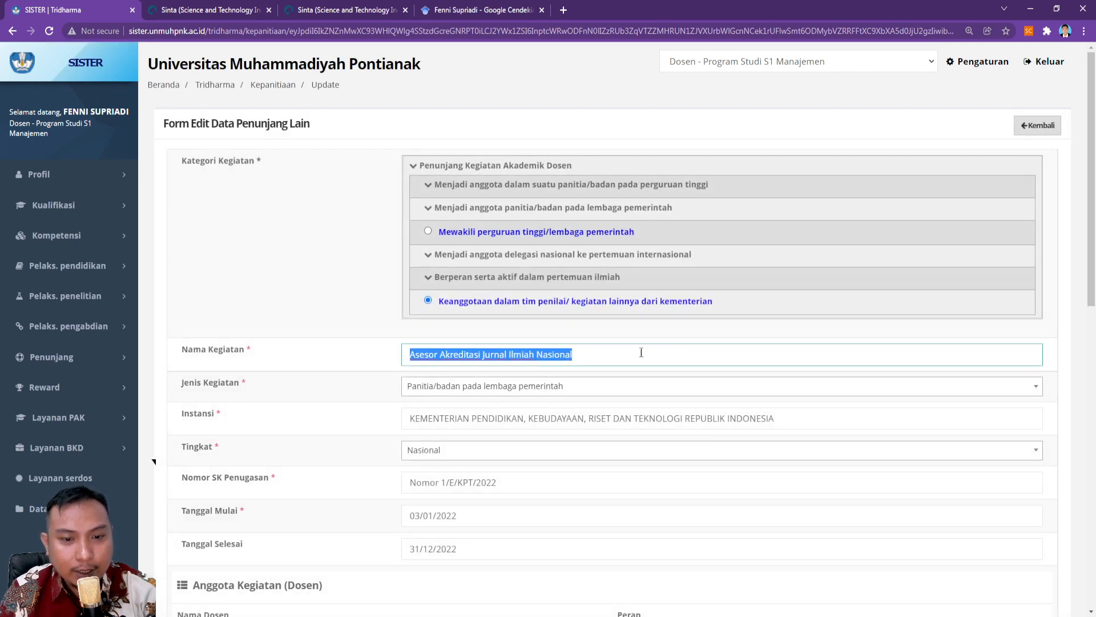
click(409, 391)
click(528, 393)
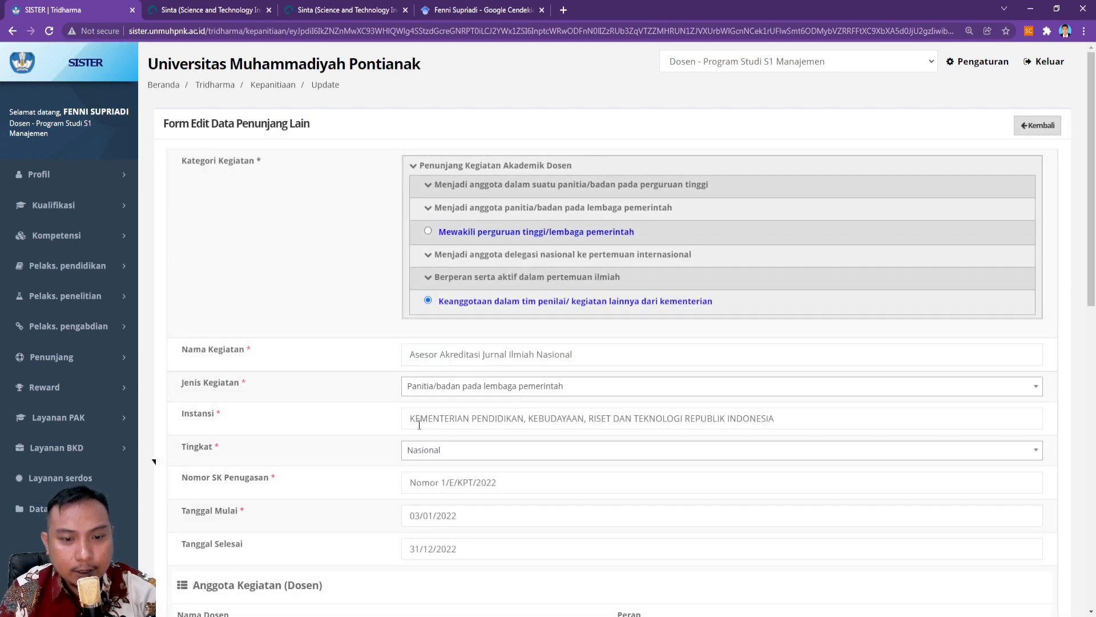
drag(421, 419, 528, 473)
click(498, 455)
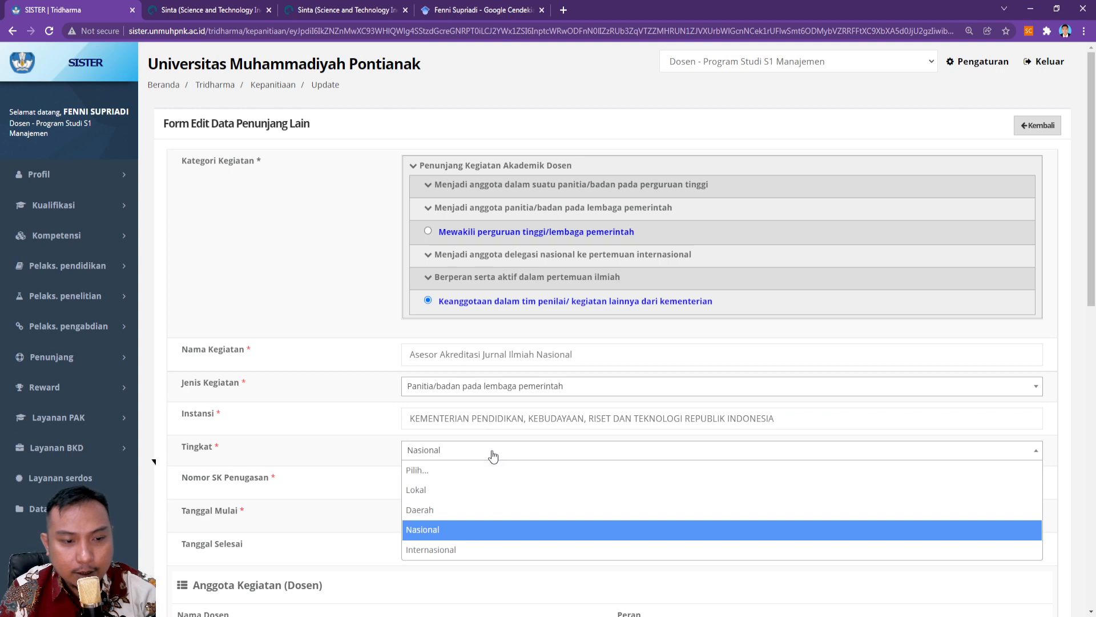
click(491, 455)
scroll(419, 461, down, 1)
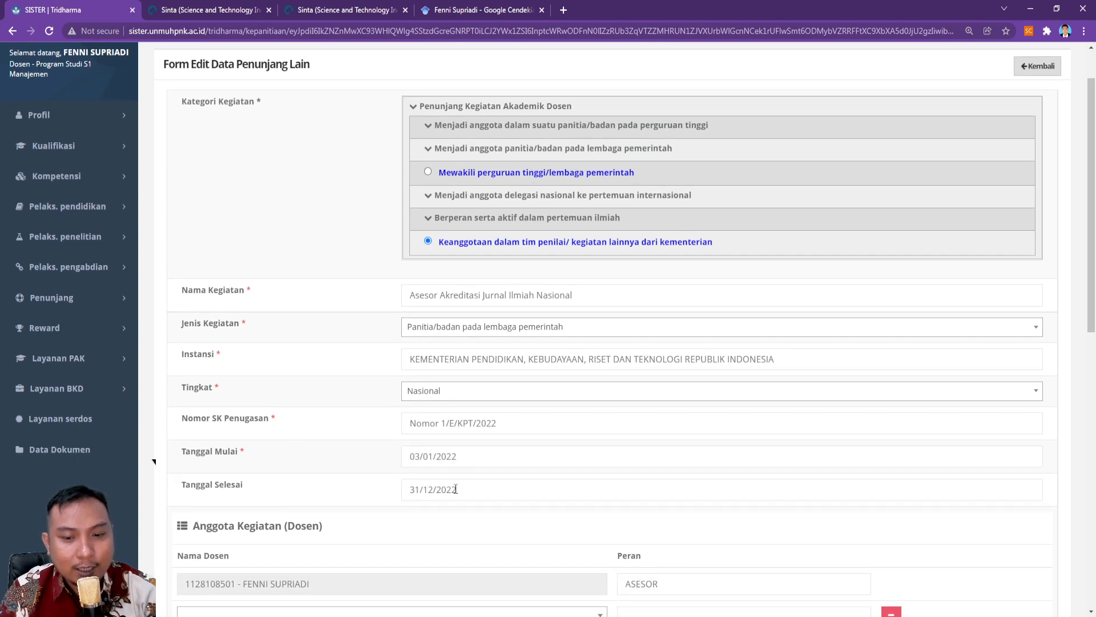
scroll(494, 421, down, 5)
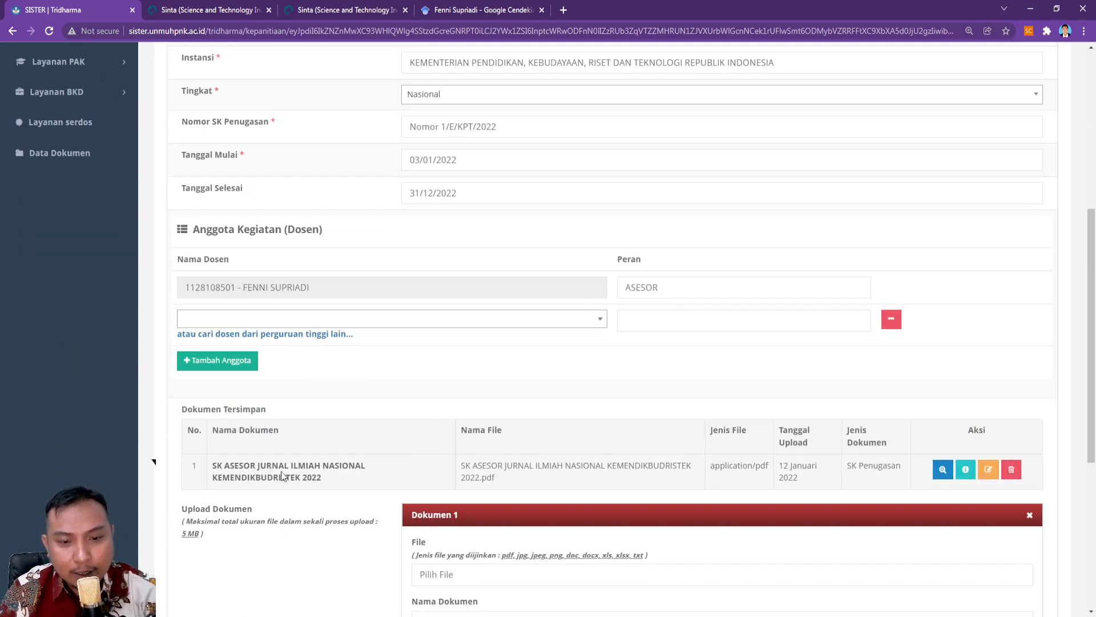
scroll(502, 440, down, 5)
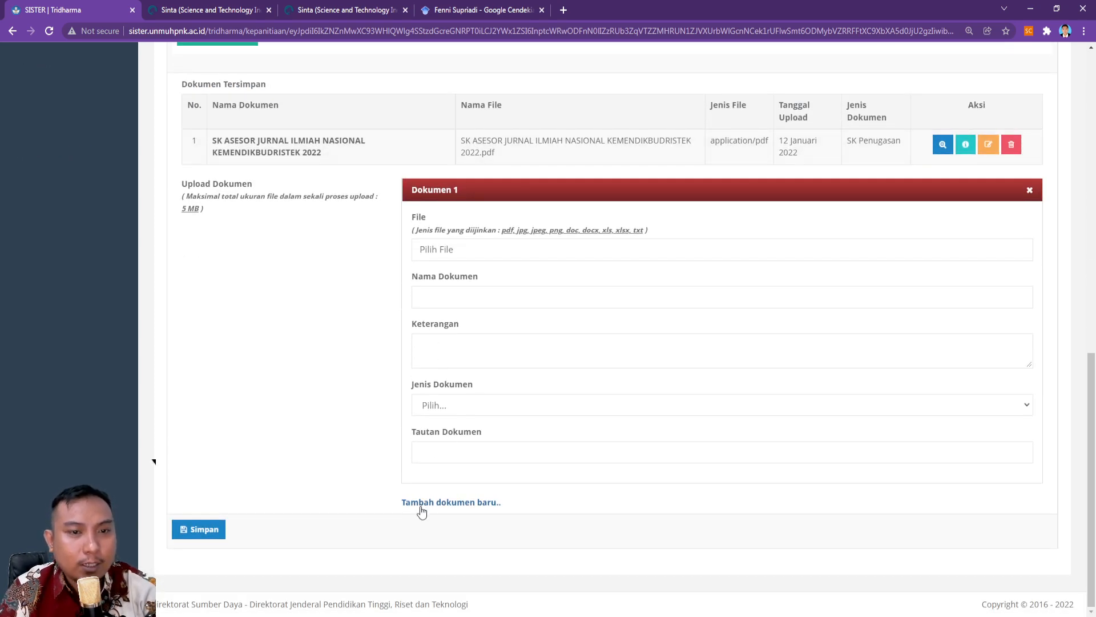
scroll(414, 497, up, 11)
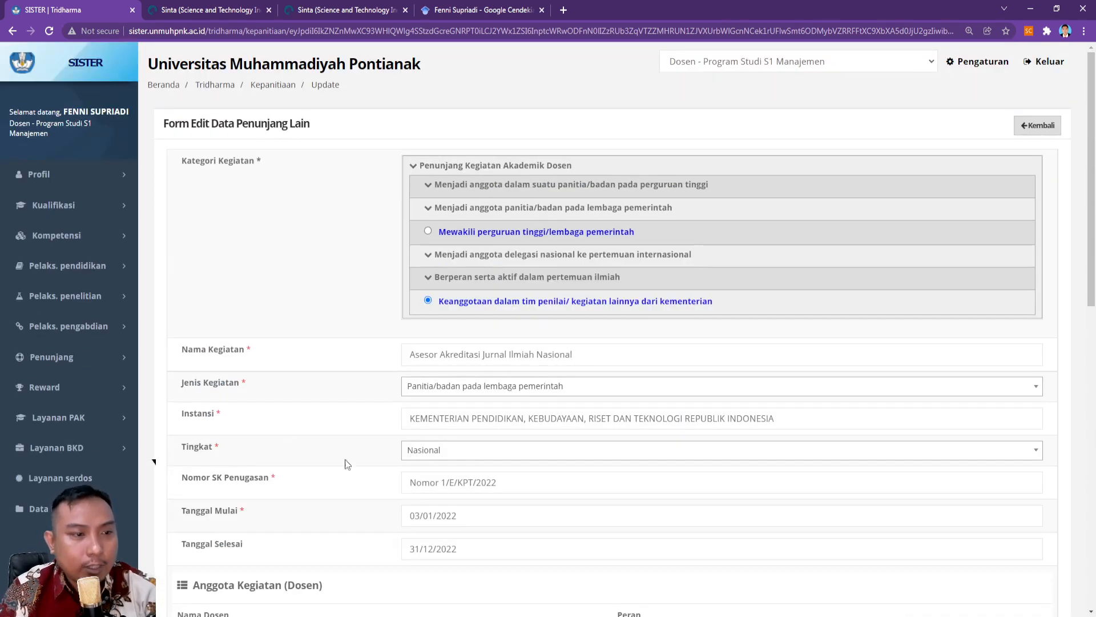
Step: Open the Pengajaran list under Pelaks. pendidikan and examine its courses and the notice on the Feeder PDDIKTI data source
click(94, 265)
click(64, 291)
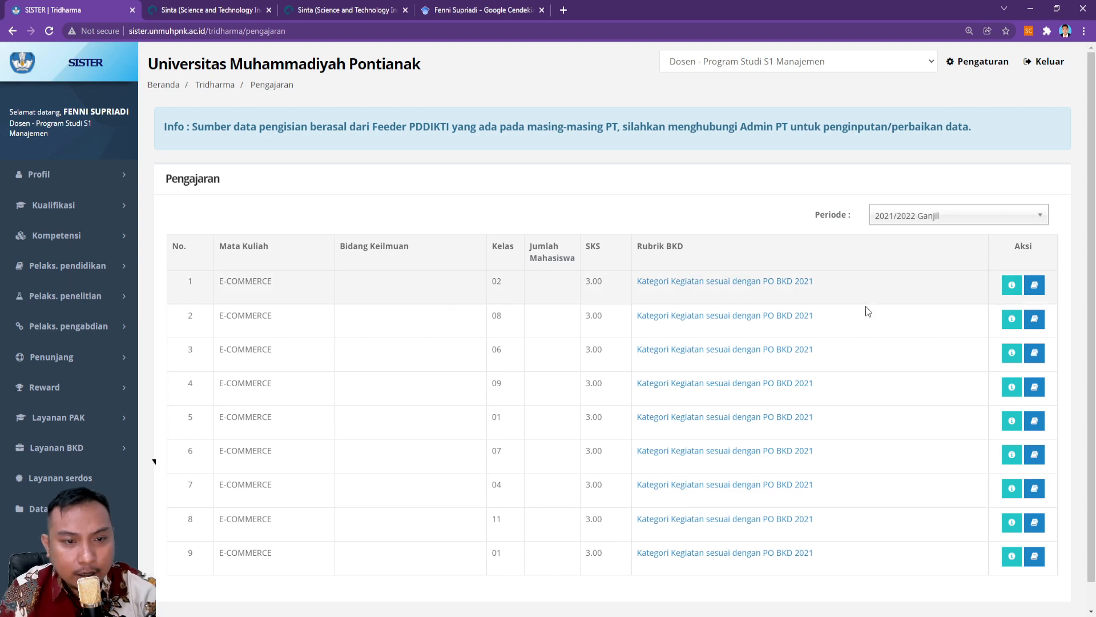
scroll(559, 320, down, 1)
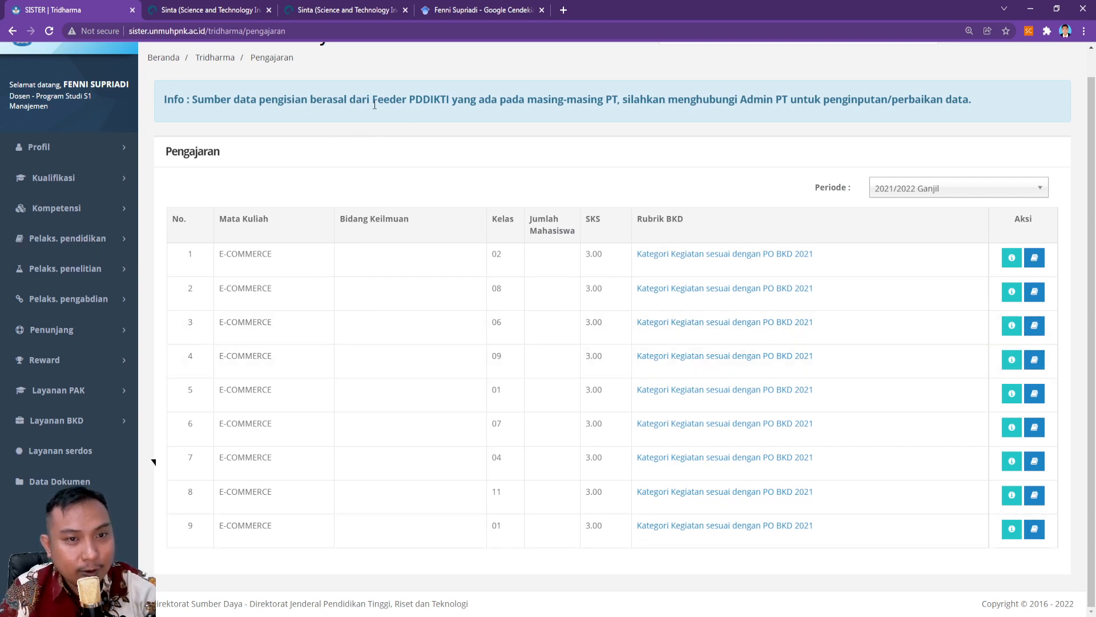
drag(373, 100, 972, 100)
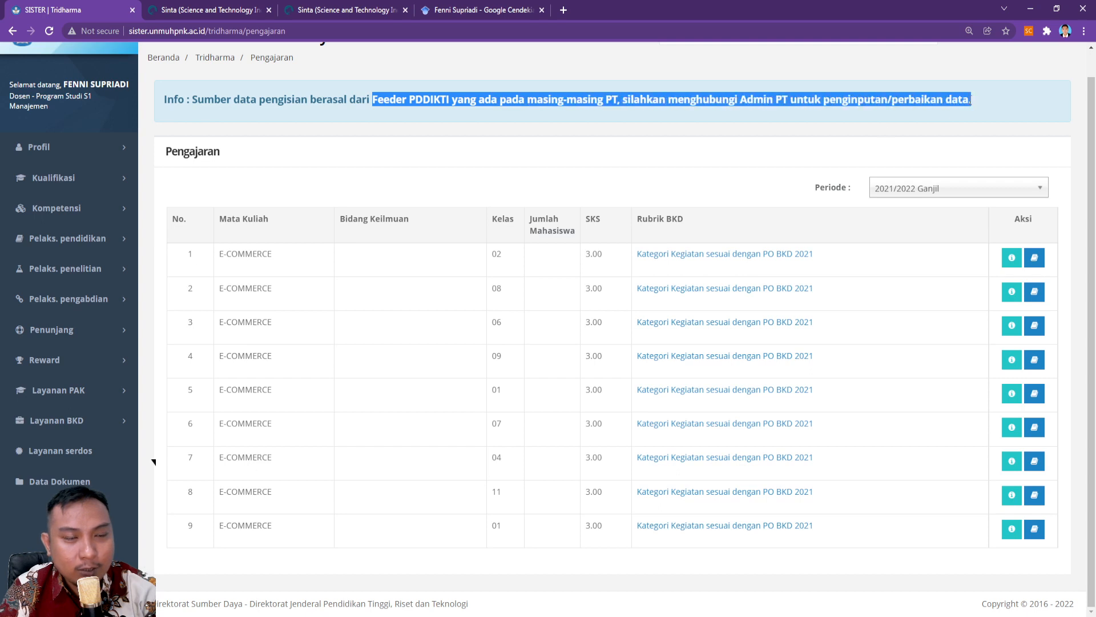
click(72, 269)
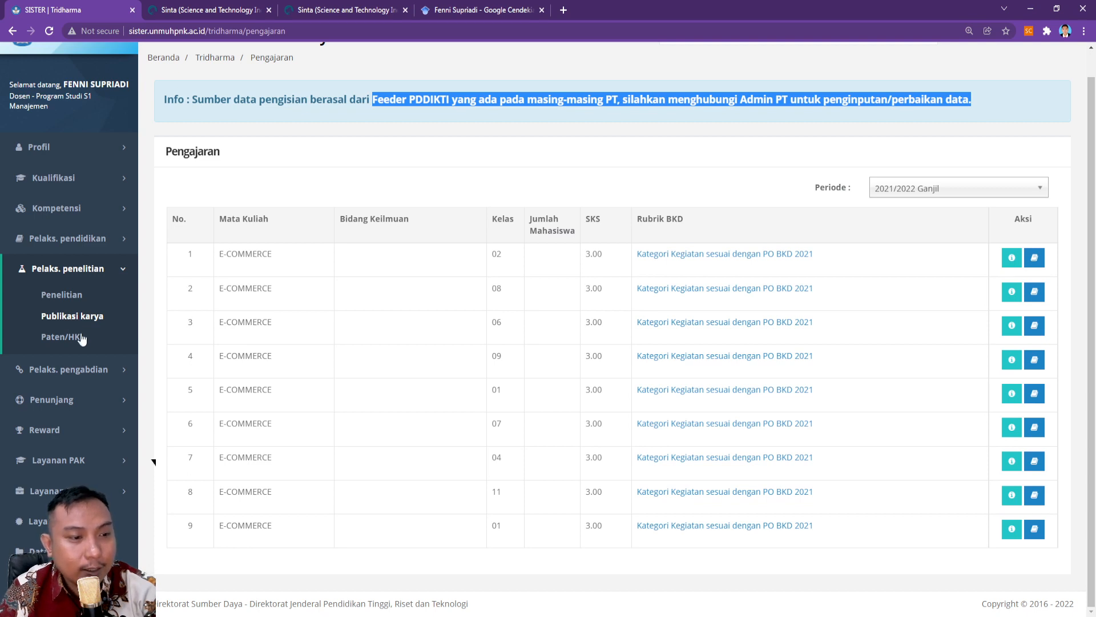
click(98, 375)
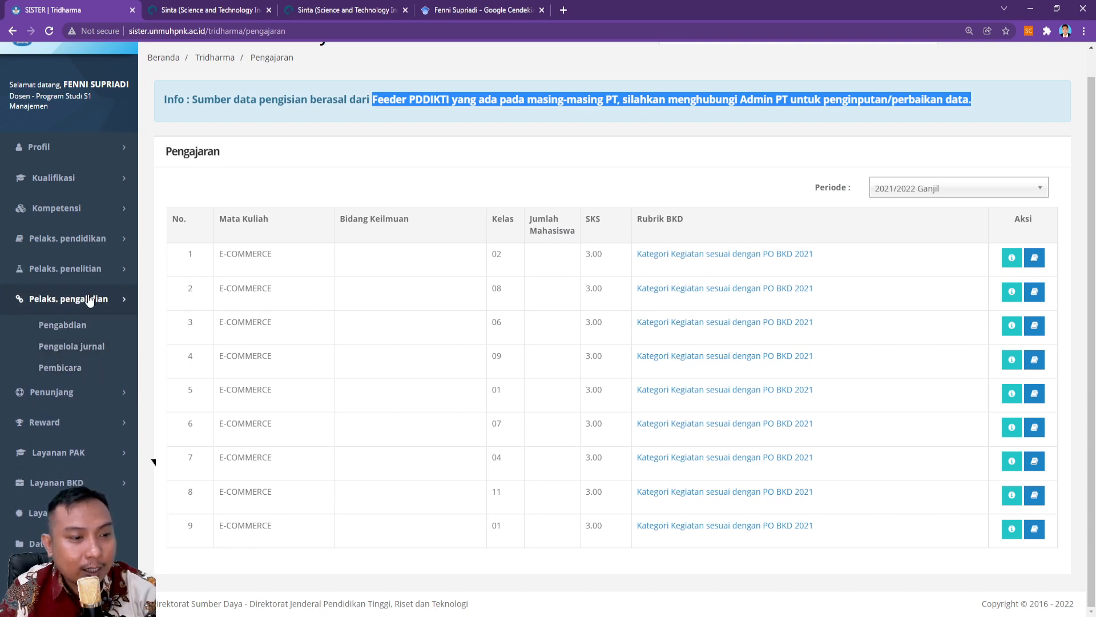
Step: Open the 2021/2022 Ganjil Laporan Kinerja from Rekap Kegiatan under Layanan BKD and check its Penarikan Kinerja period
click(92, 298)
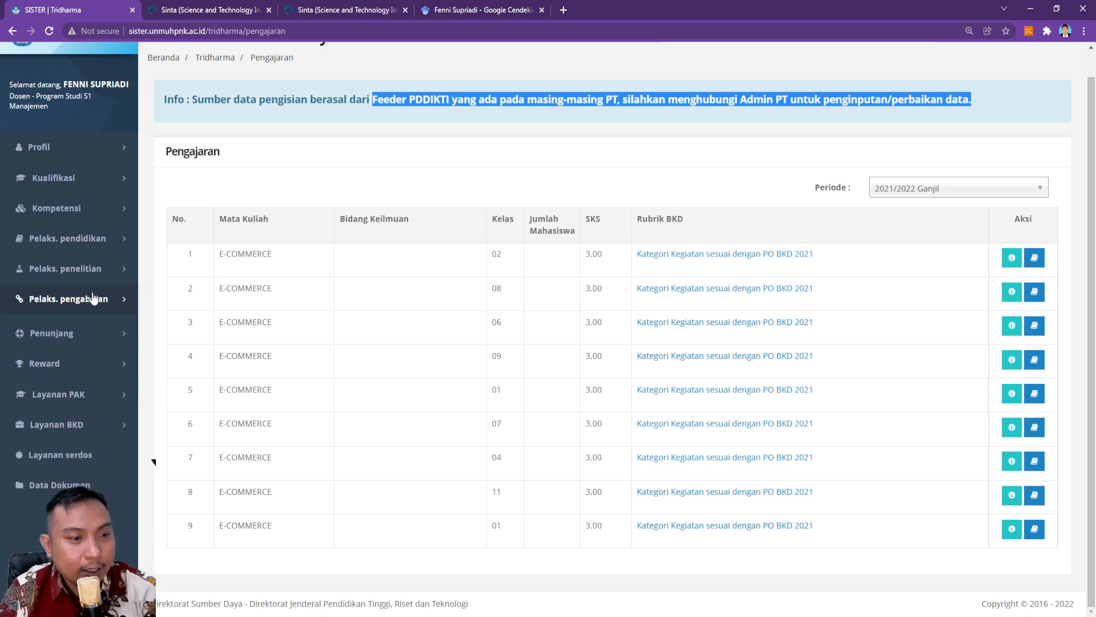
click(93, 330)
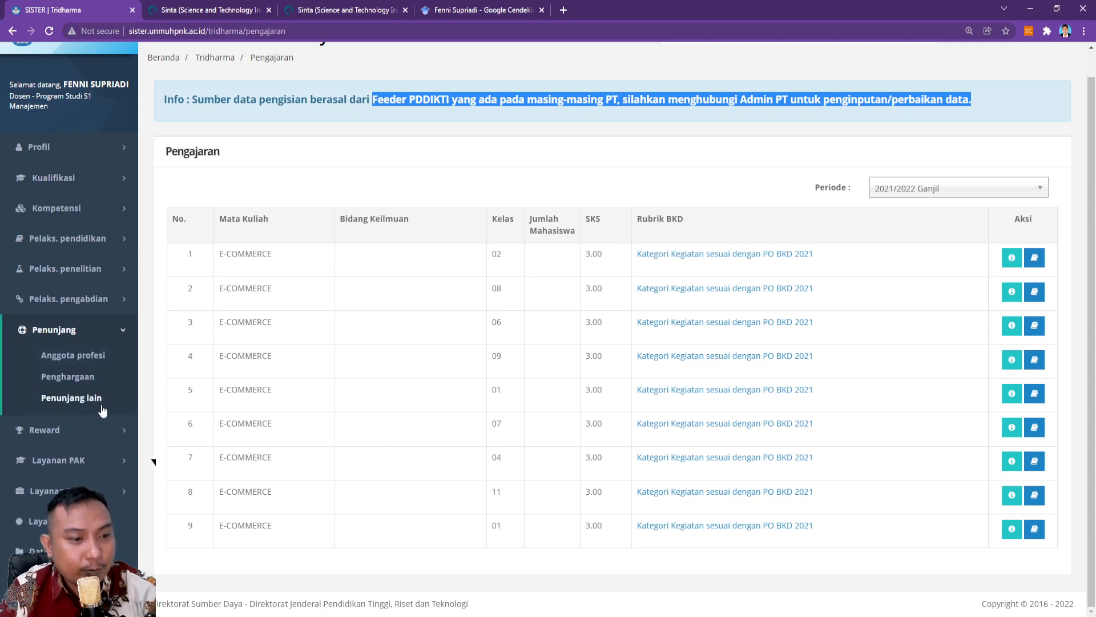
click(70, 330)
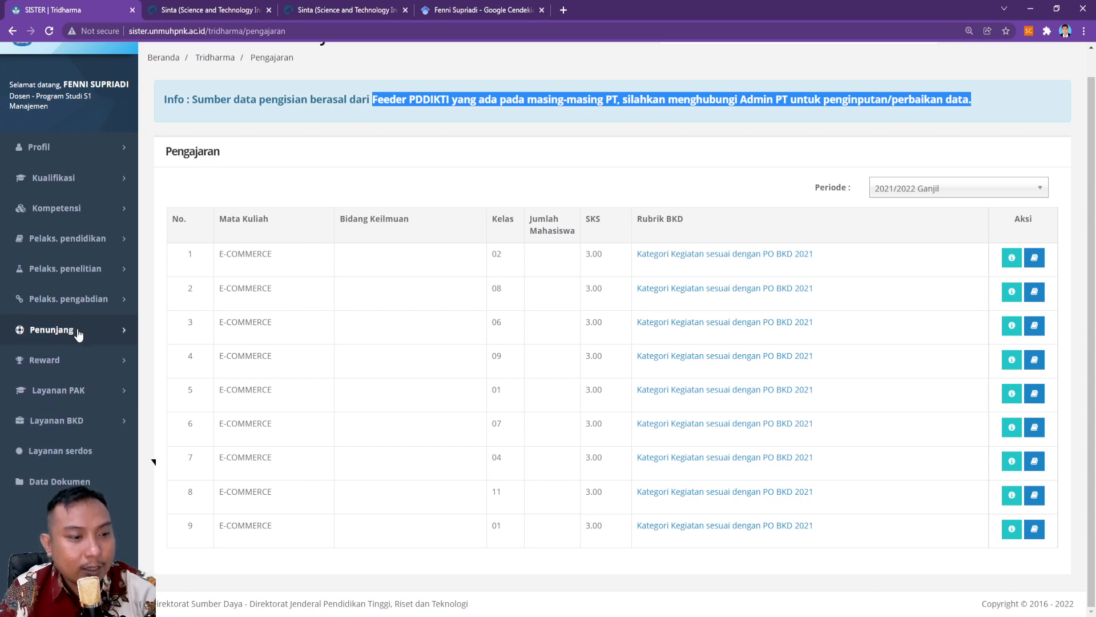
click(74, 429)
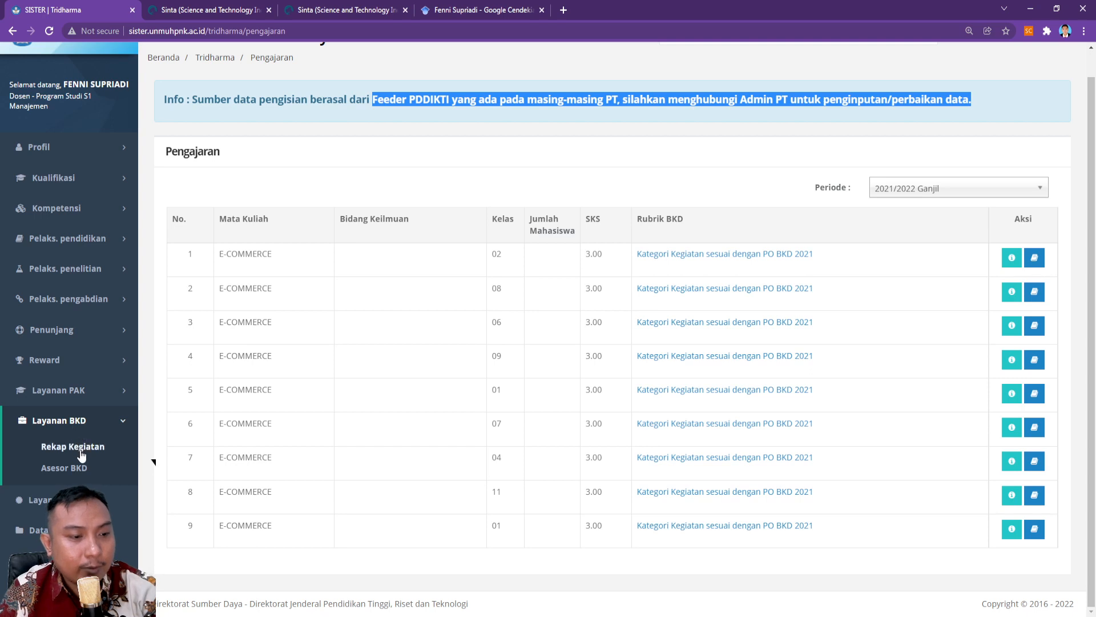
click(81, 453)
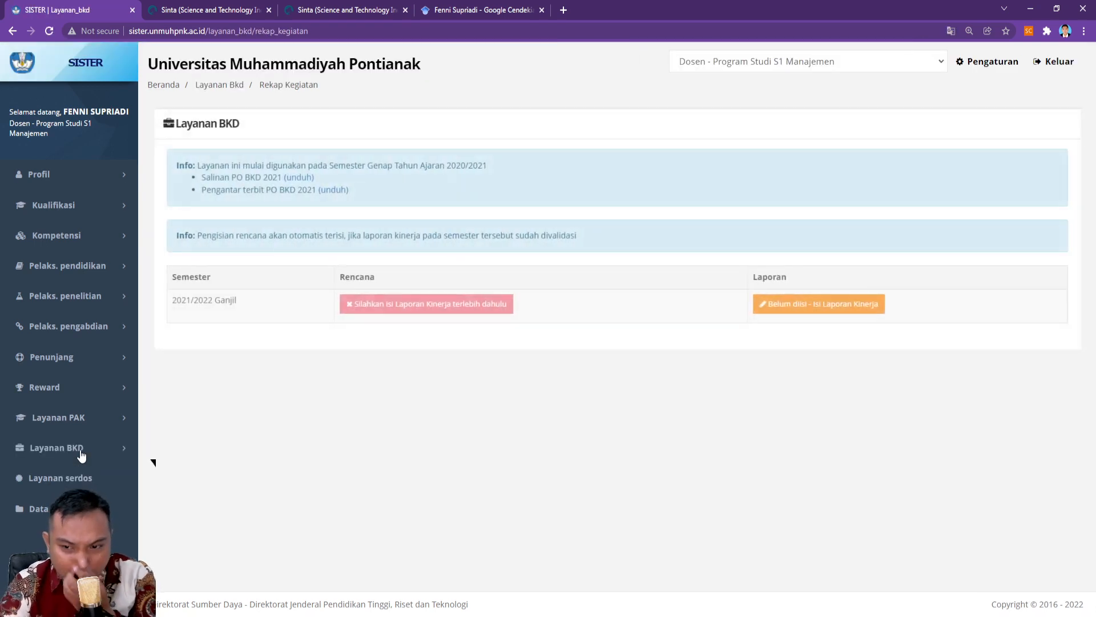
click(804, 308)
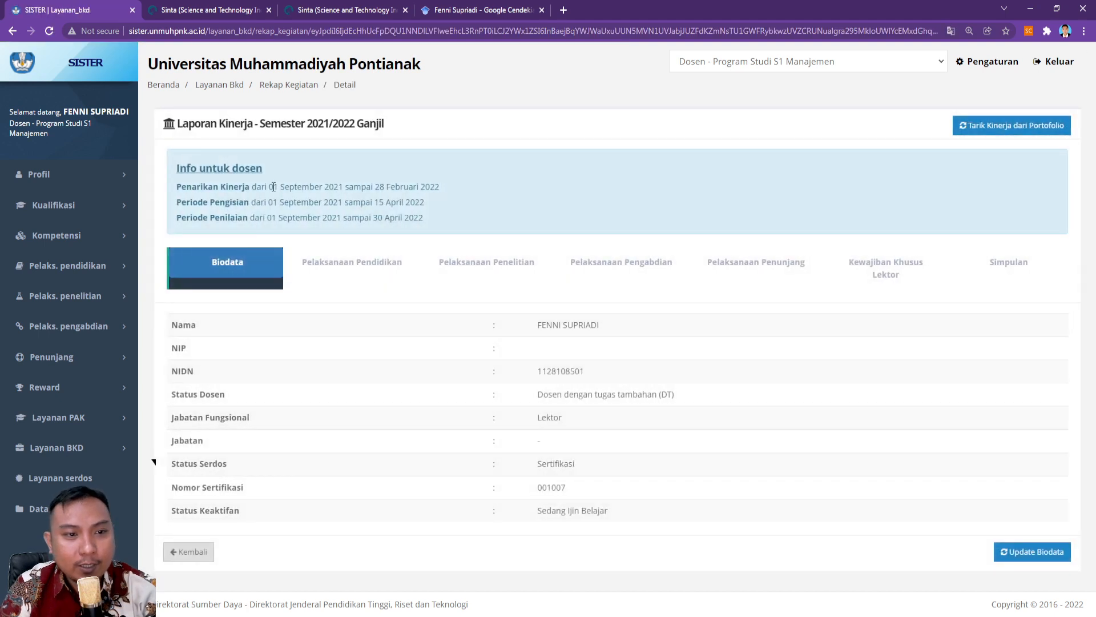
drag(267, 187, 419, 187)
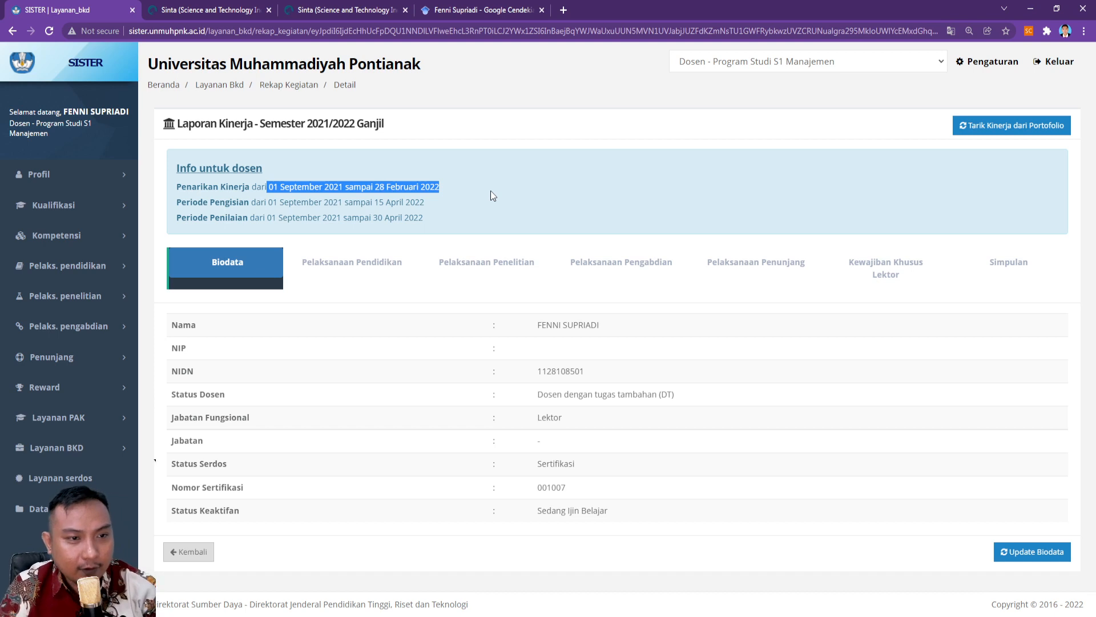
Step: Examine the report's Pelaksanaan Pendidikan section, checking the claimed teaching activity, its status and the Tarik Kinerja dari Portofolio option
click(356, 270)
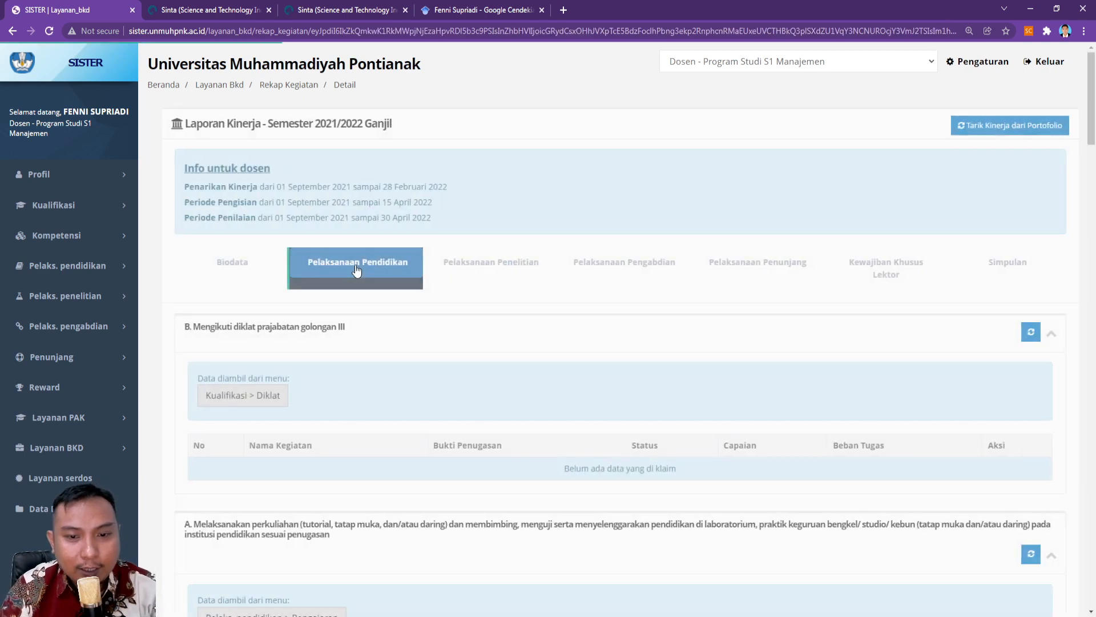
scroll(657, 351, down, 1)
scroll(720, 304, up, 1)
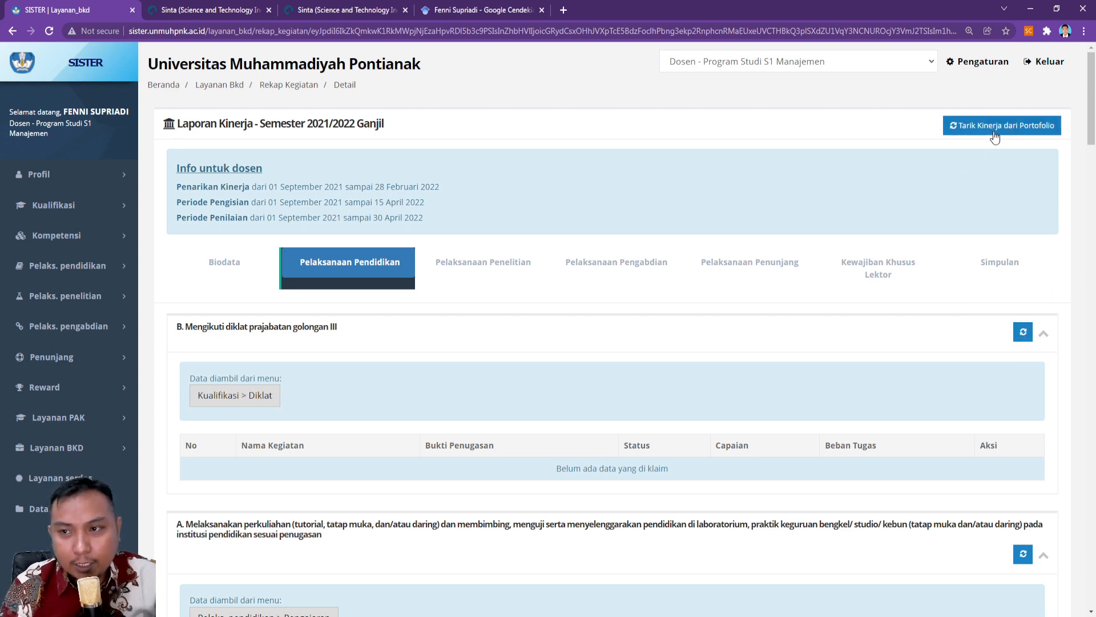
scroll(576, 472, down, 2)
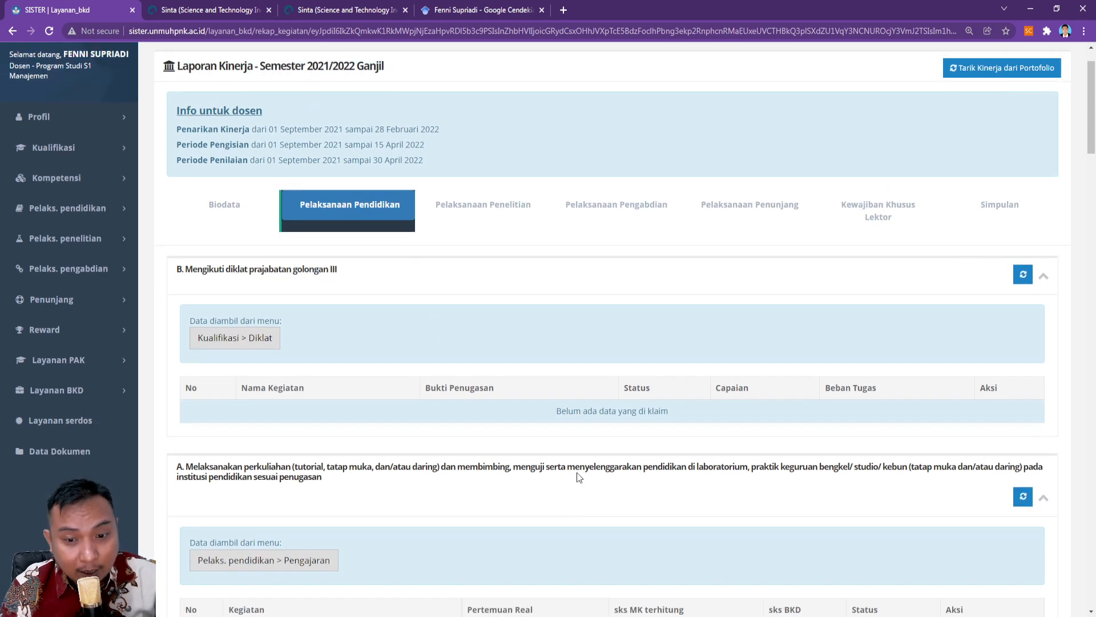
scroll(862, 233, up, 2)
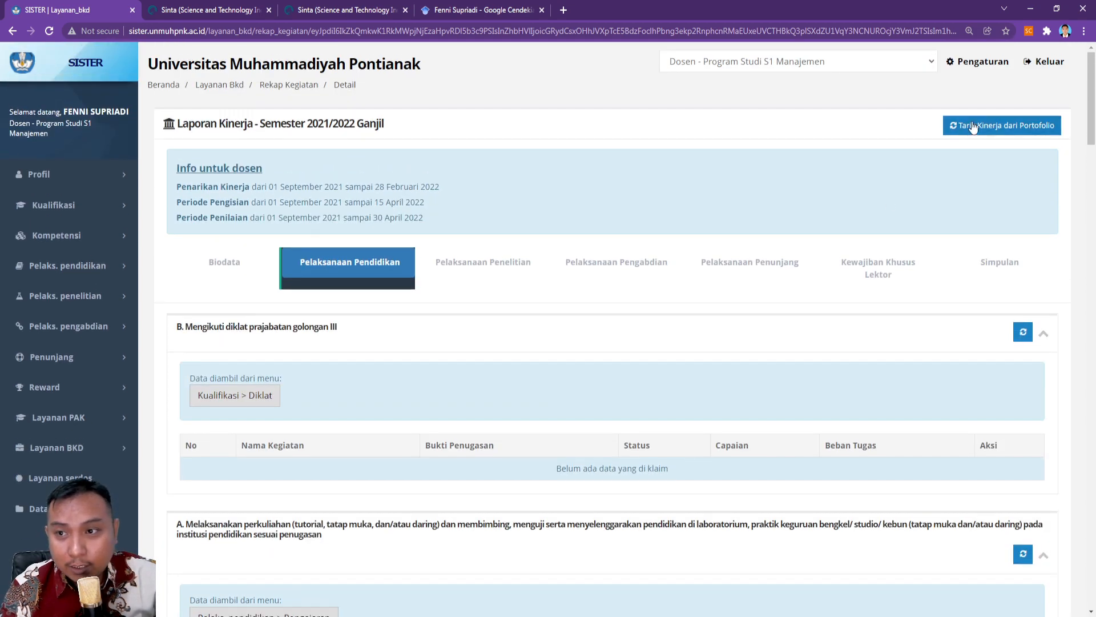
scroll(788, 228, down, 6)
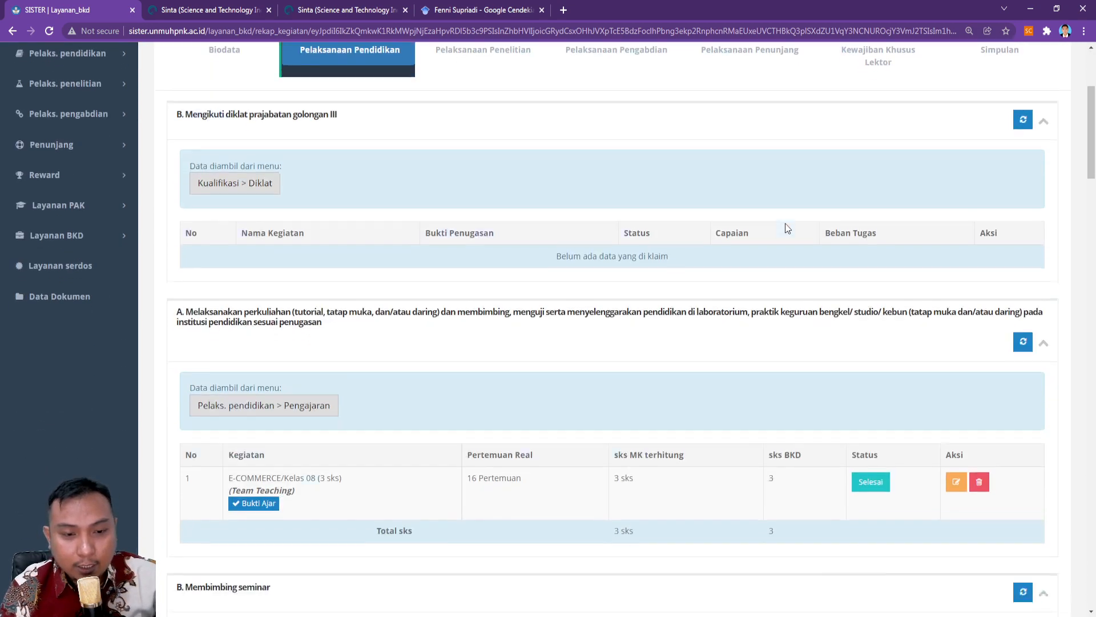
scroll(894, 177, up, 6)
scroll(372, 293, down, 5)
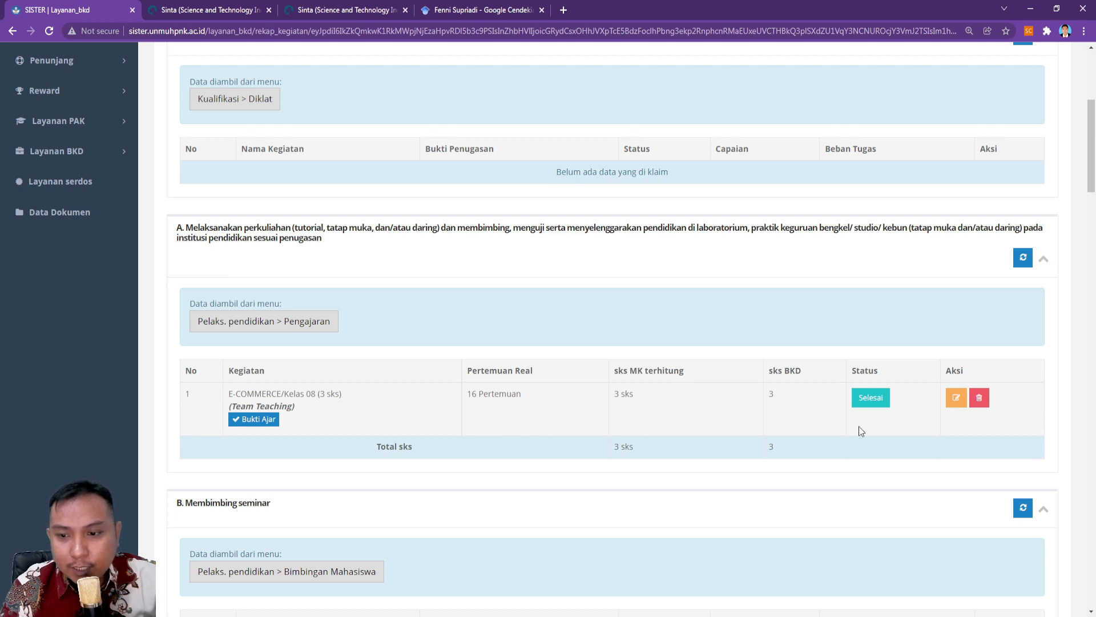
scroll(657, 406, down, 1)
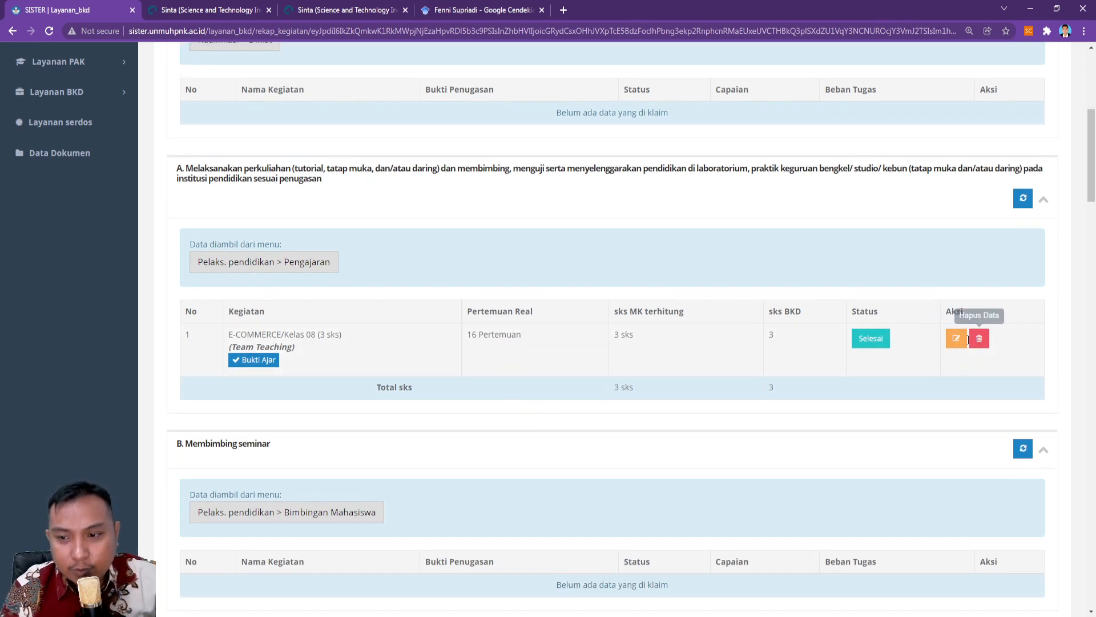
scroll(964, 272, up, 6)
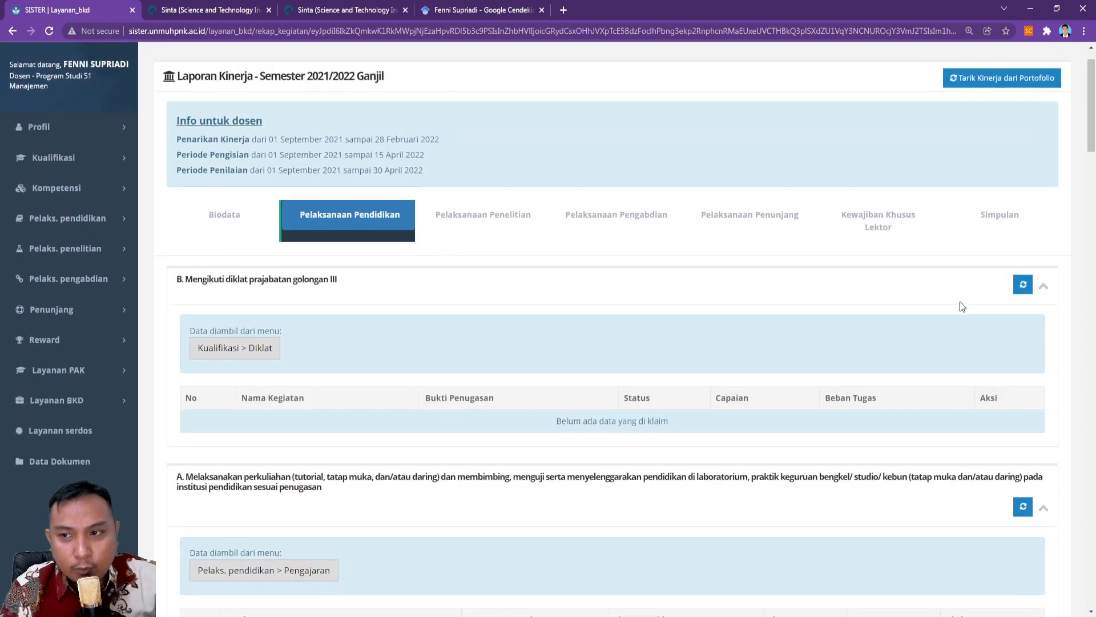
scroll(565, 459, down, 5)
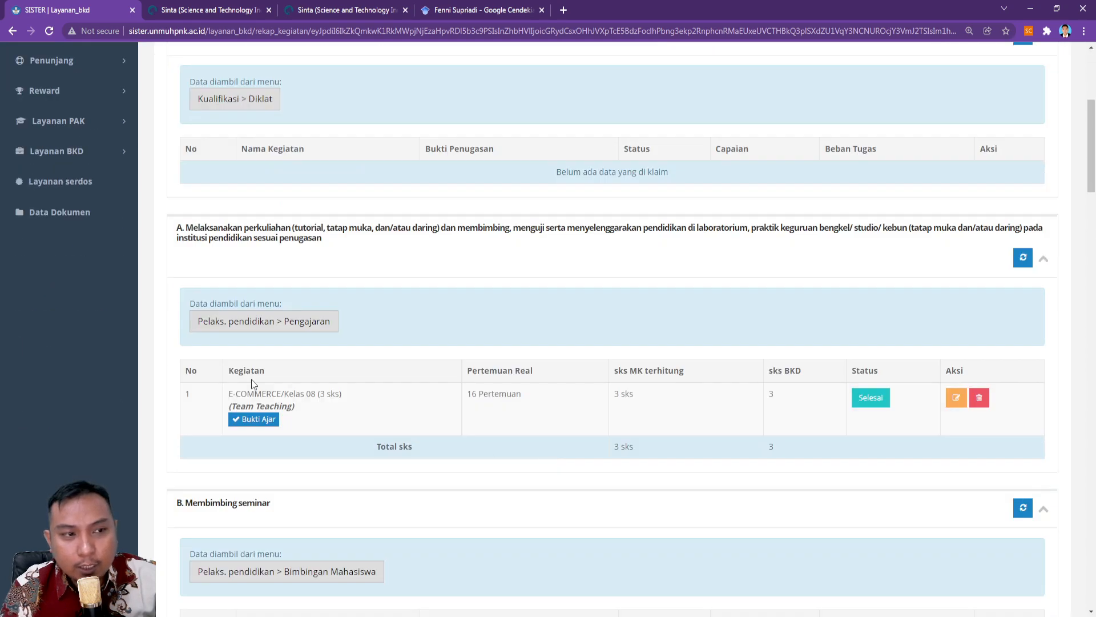
scroll(251, 379, up, 5)
Step: Open the Pengajaran list under Pelaks. pendidikan and review its E-COMMERCE classes for comparison with the report
click(68, 267)
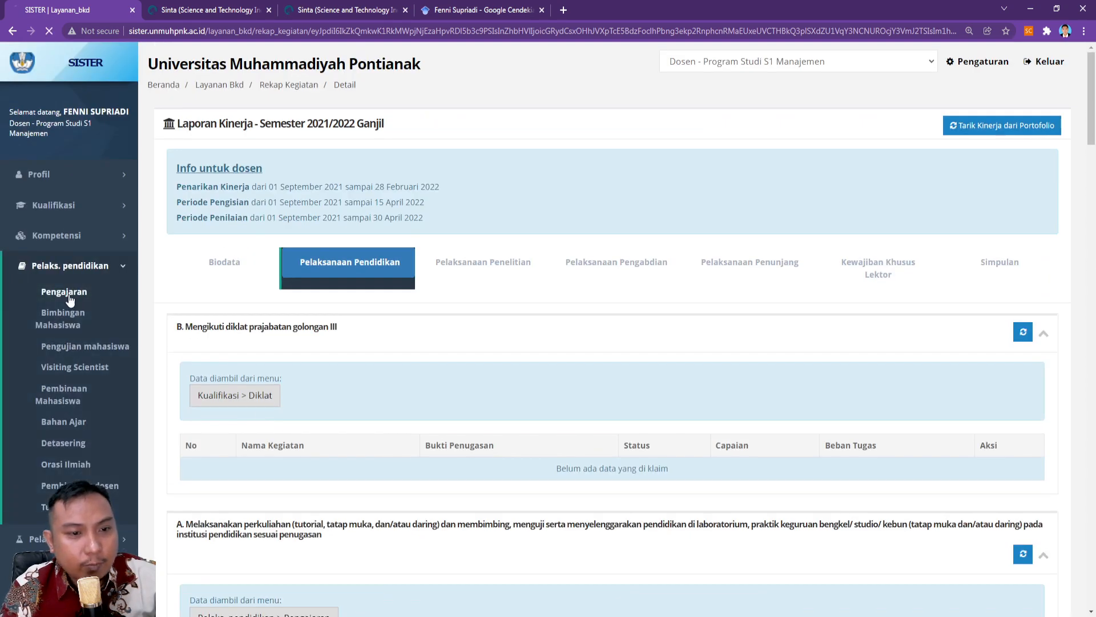
click(69, 296)
scroll(878, 329, down, 1)
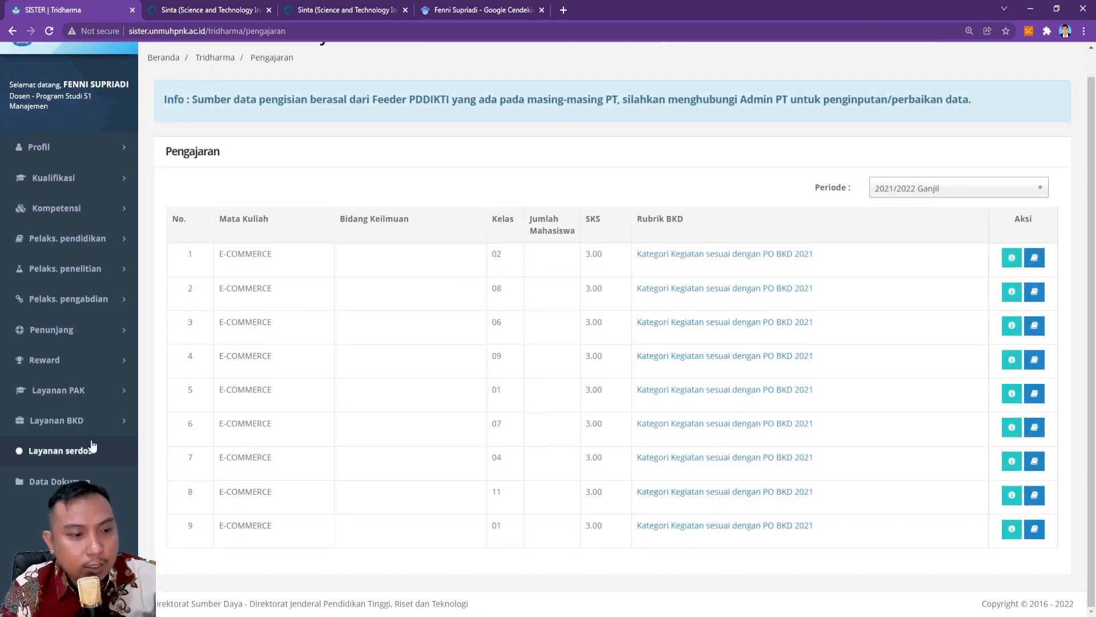
Step: Reopen the 2021/2022 Ganjil Laporan Kinerja through Layanan BKD and show the teaching activity under Pelaksanaan Pendidikan
click(63, 421)
click(84, 455)
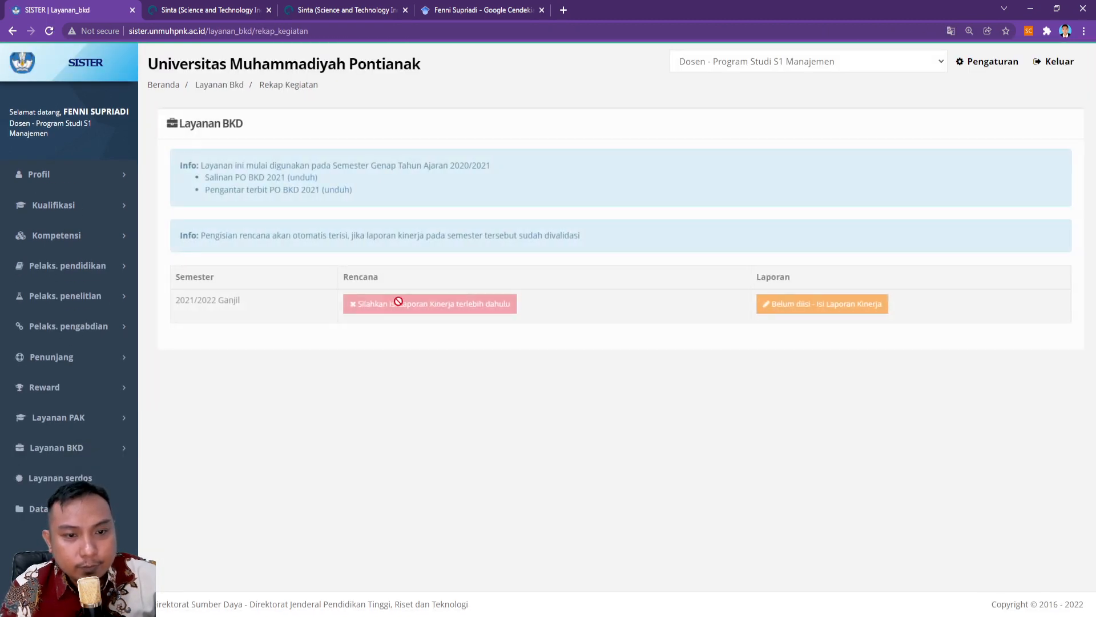
click(768, 304)
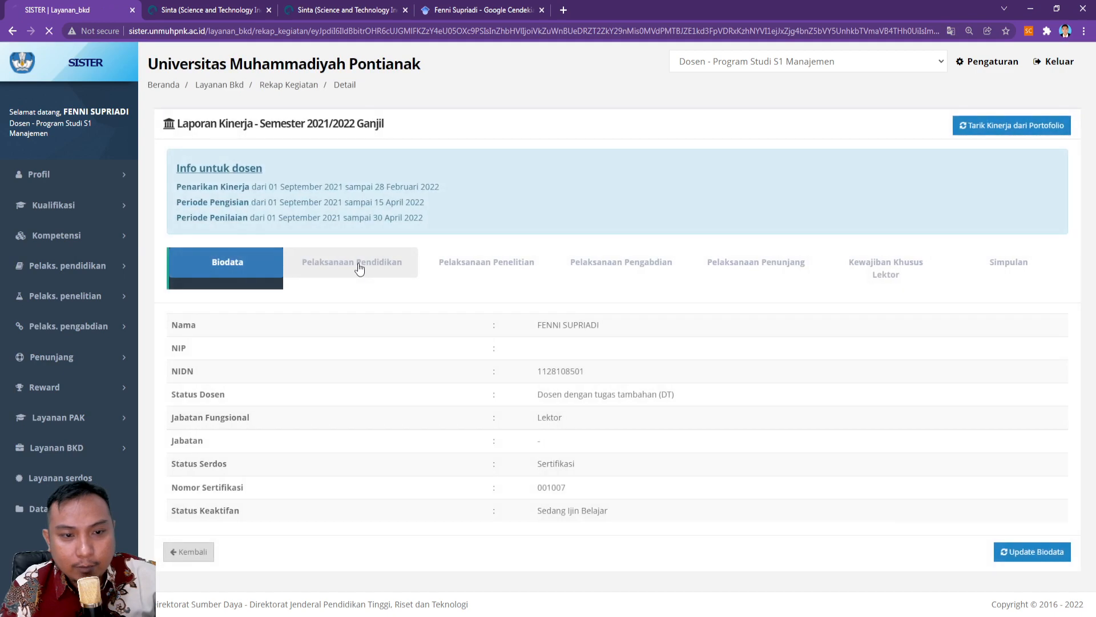
click(358, 275)
scroll(1032, 116, down, 1)
scroll(564, 447, down, 5)
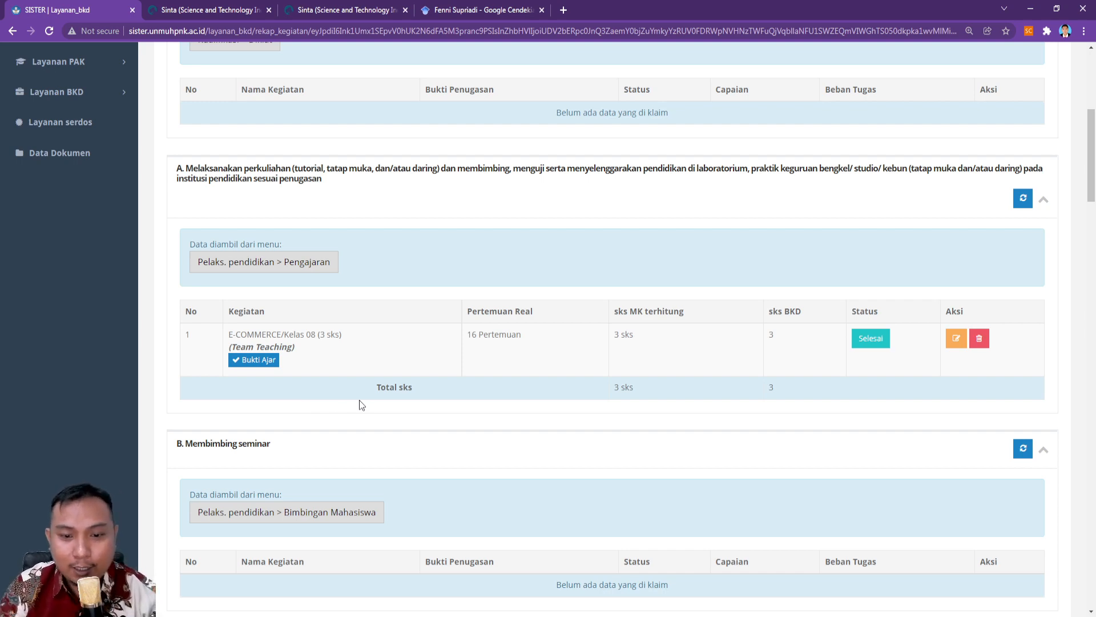
Step: Review the remaining Pelaksanaan Pendidikan categories, including the Tugas Tambahan entry, and return to the E-COMMERCE teaching row
scroll(358, 400, down, 20)
scroll(386, 497, down, 6)
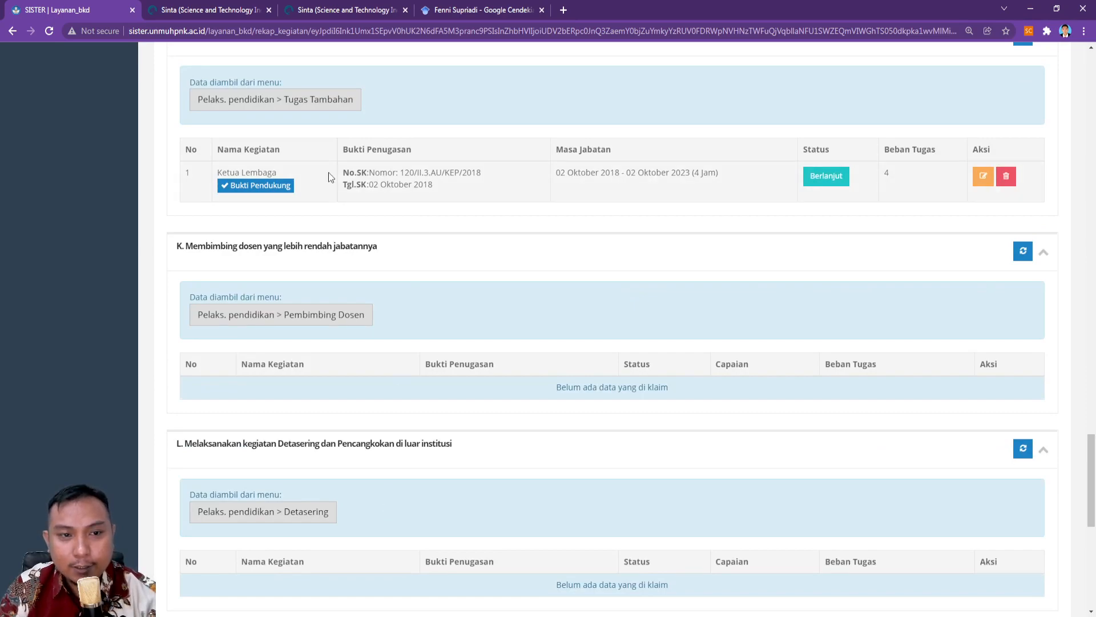
scroll(462, 419, up, 20)
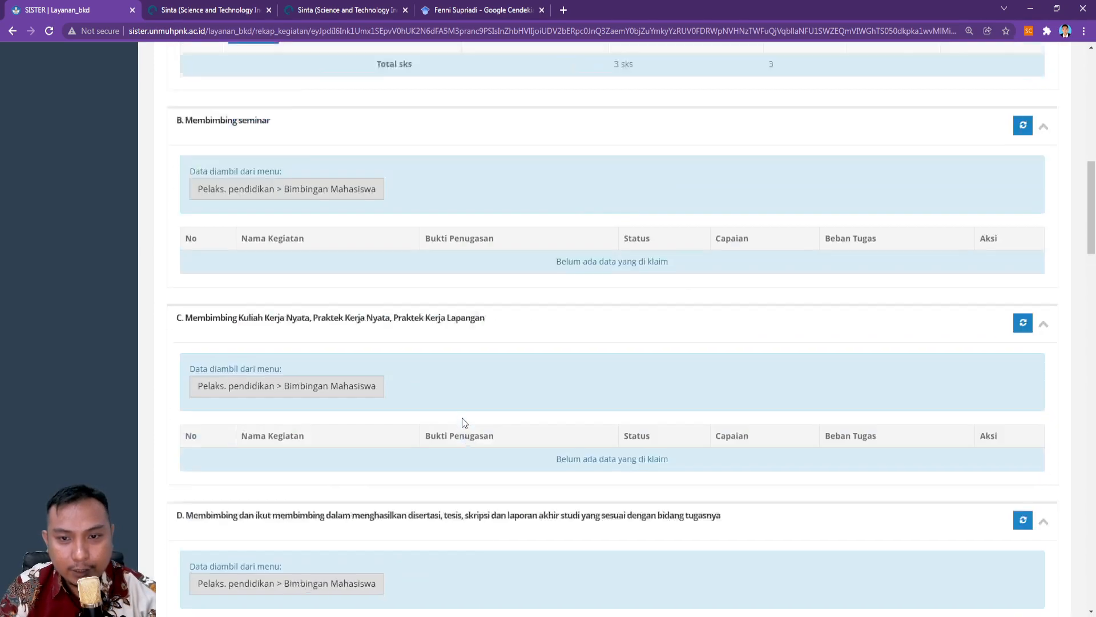
scroll(462, 420, up, 9)
scroll(619, 433, down, 3)
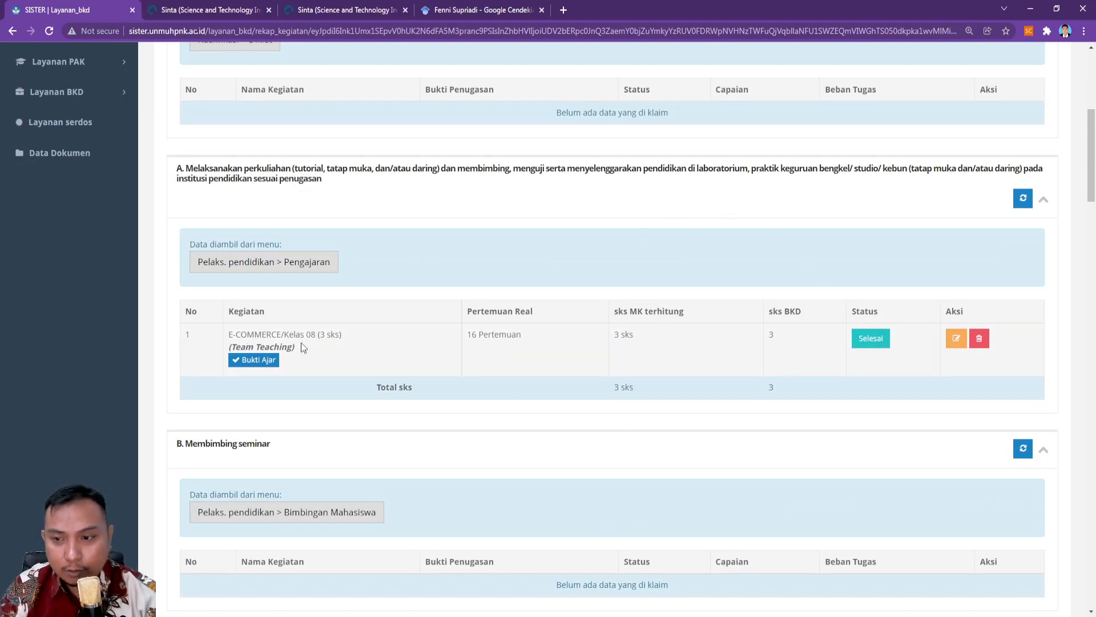
Step: Open the E-COMMERCE class 08 entry for editing, check its meetings, SKS and team teaching fields, and return without saving
click(958, 341)
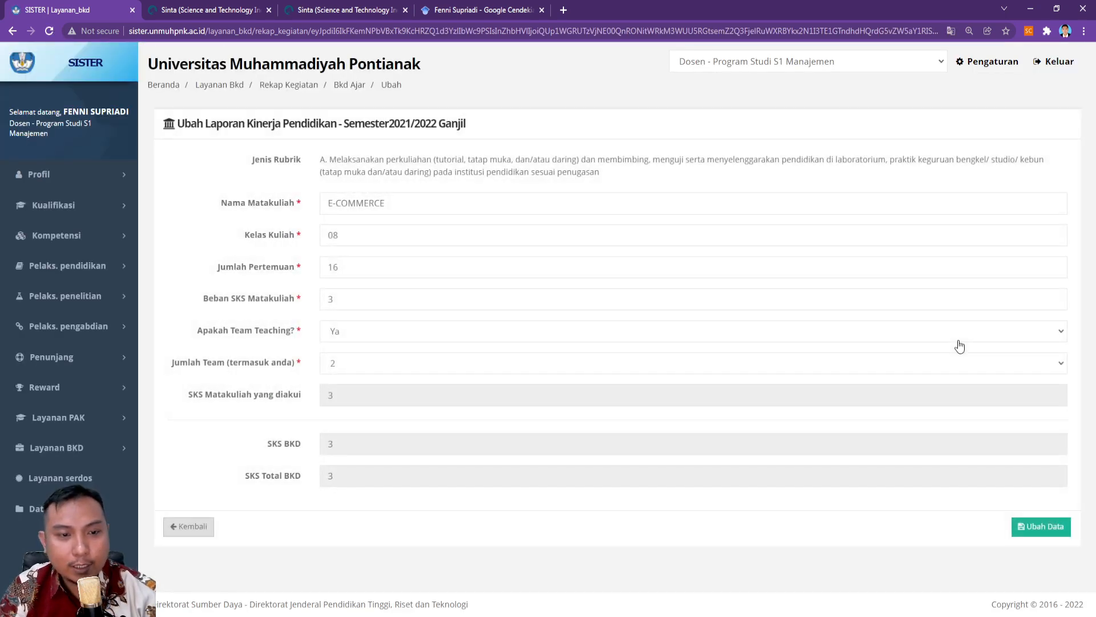
drag(368, 238, 310, 273)
click(367, 301)
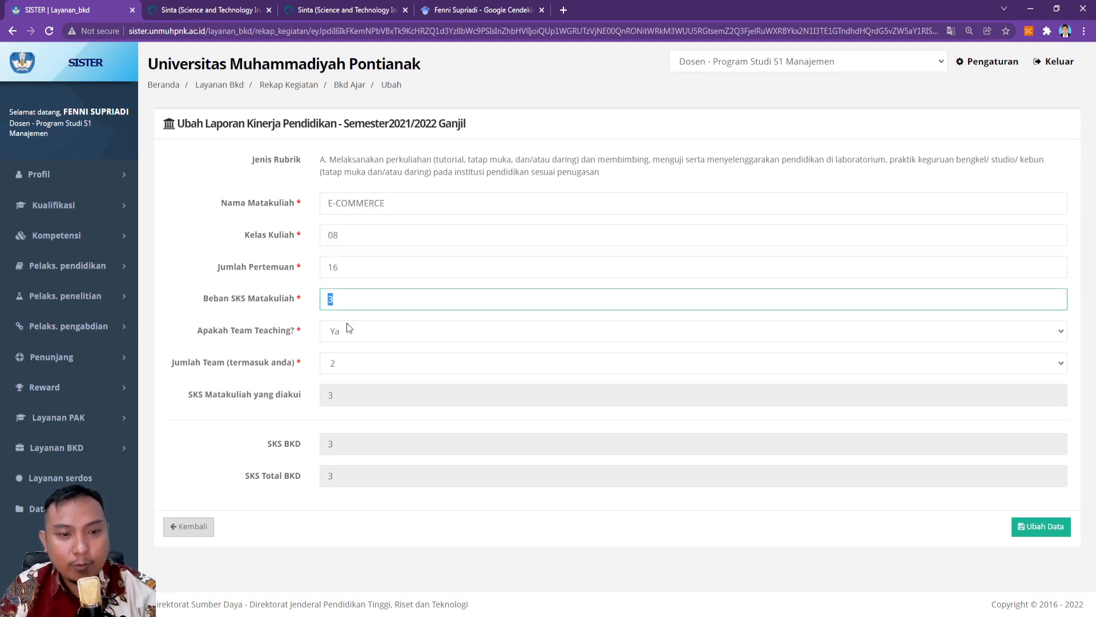
key(Tab)
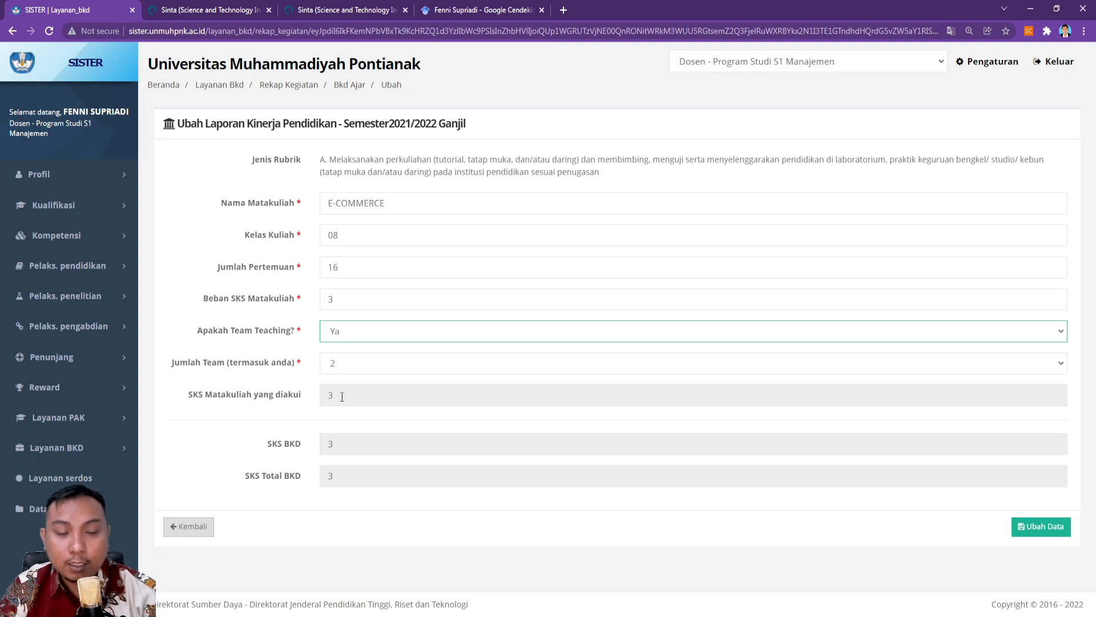
click(197, 526)
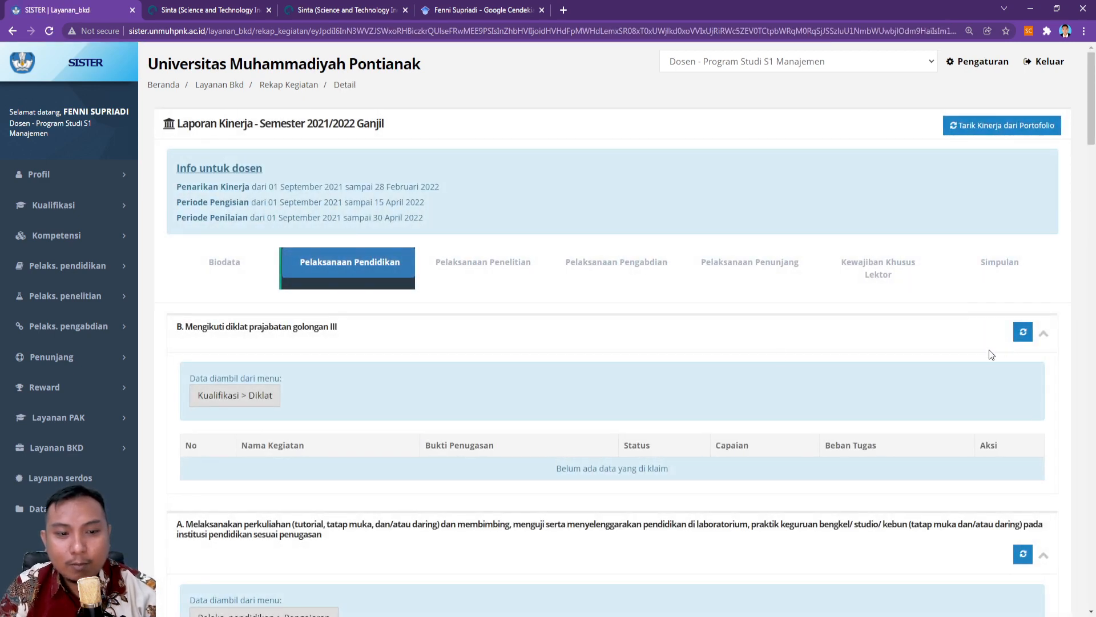
Step: Open the Bukti Ajar of the E-COMMERCE class 08 activity and examine its stored documents and the Upload Dokumen fields
scroll(292, 415, down, 4)
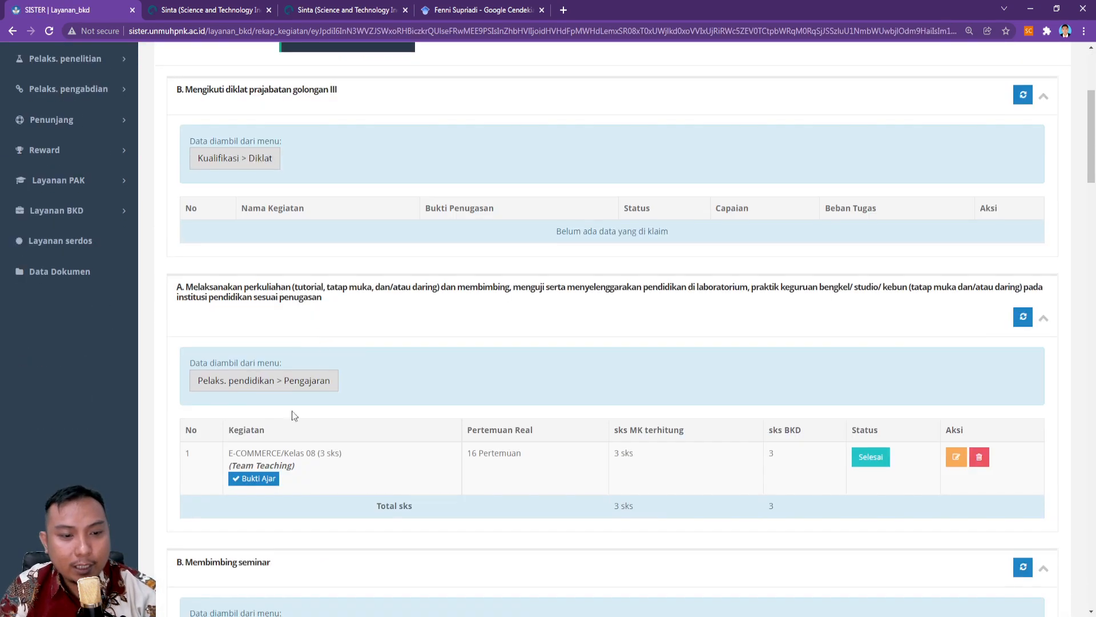
click(255, 479)
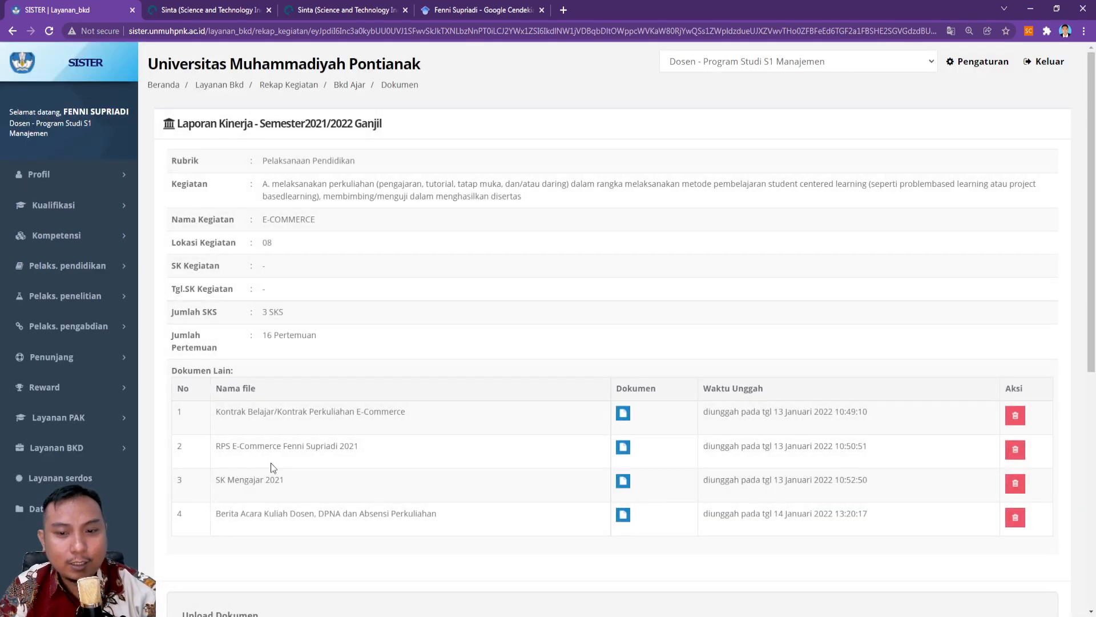
scroll(276, 371, down, 3)
scroll(277, 370, down, 4)
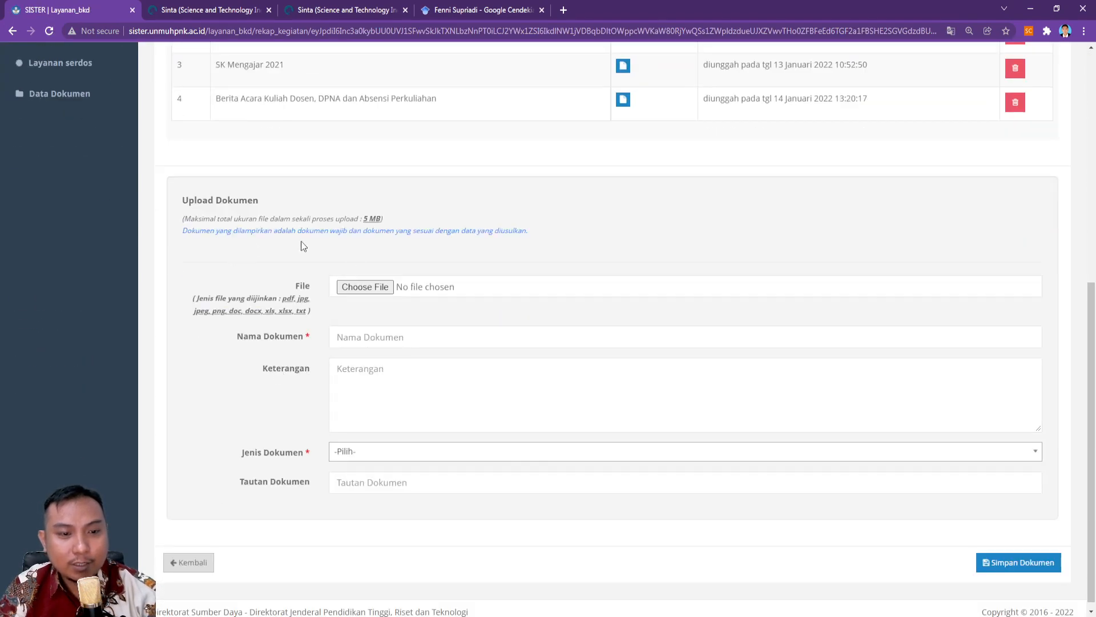
scroll(356, 290, up, 7)
scroll(355, 290, down, 3)
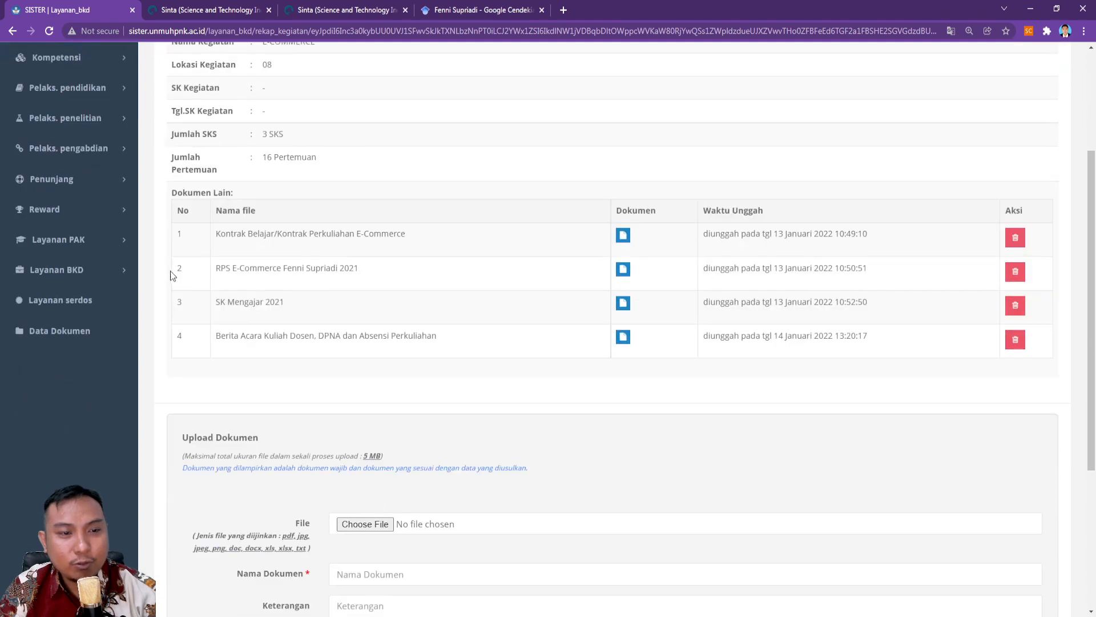
scroll(399, 308, down, 1)
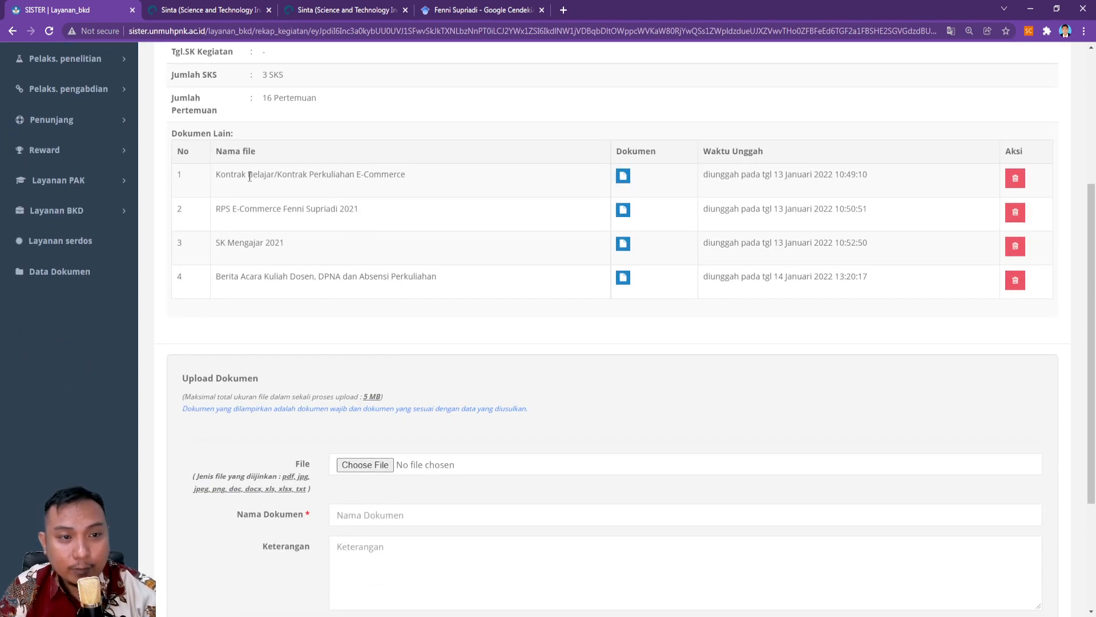
scroll(349, 381, down, 2)
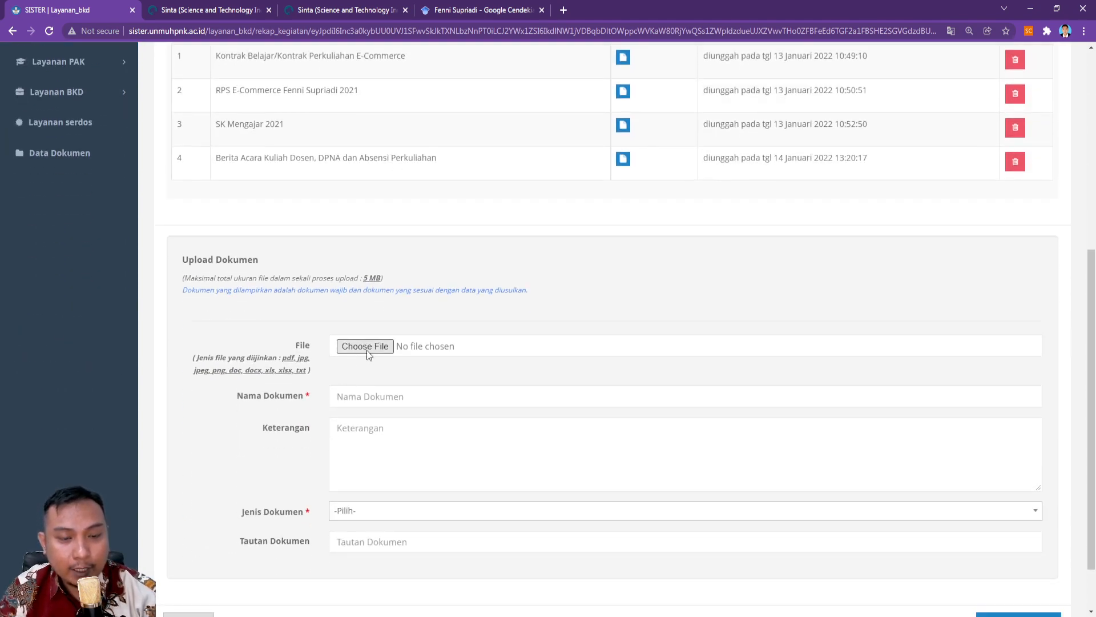
scroll(337, 411, up, 4)
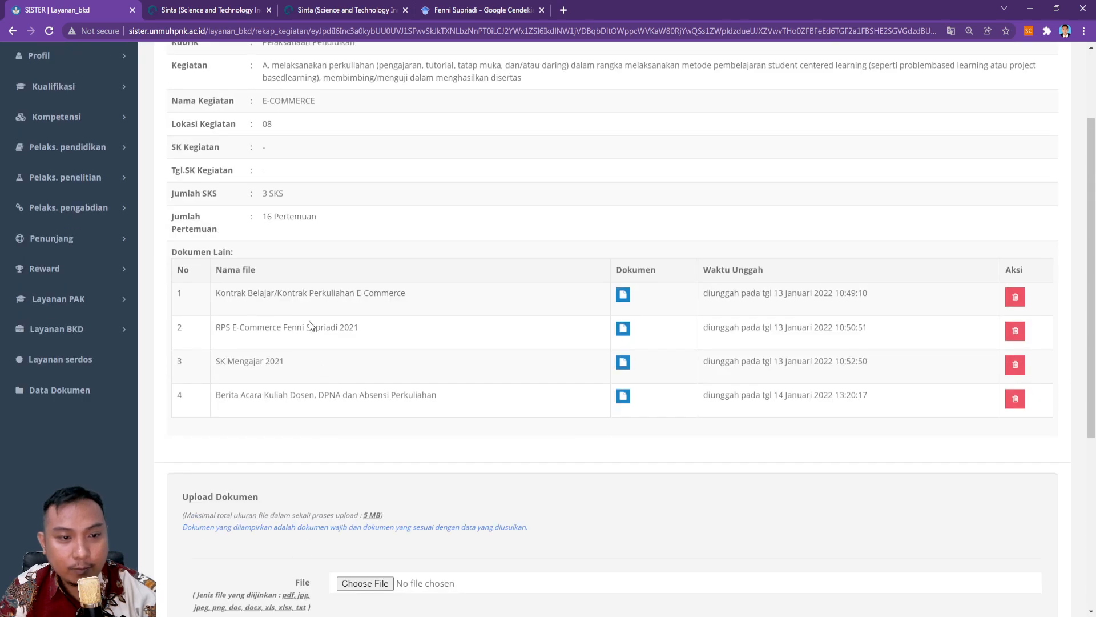
Step: Browse the Jenis Dokumen options in the E-COMMERCE upload form, including Kontak perkuliahan, without choosing one
scroll(394, 319, down, 3)
scroll(394, 368, down, 2)
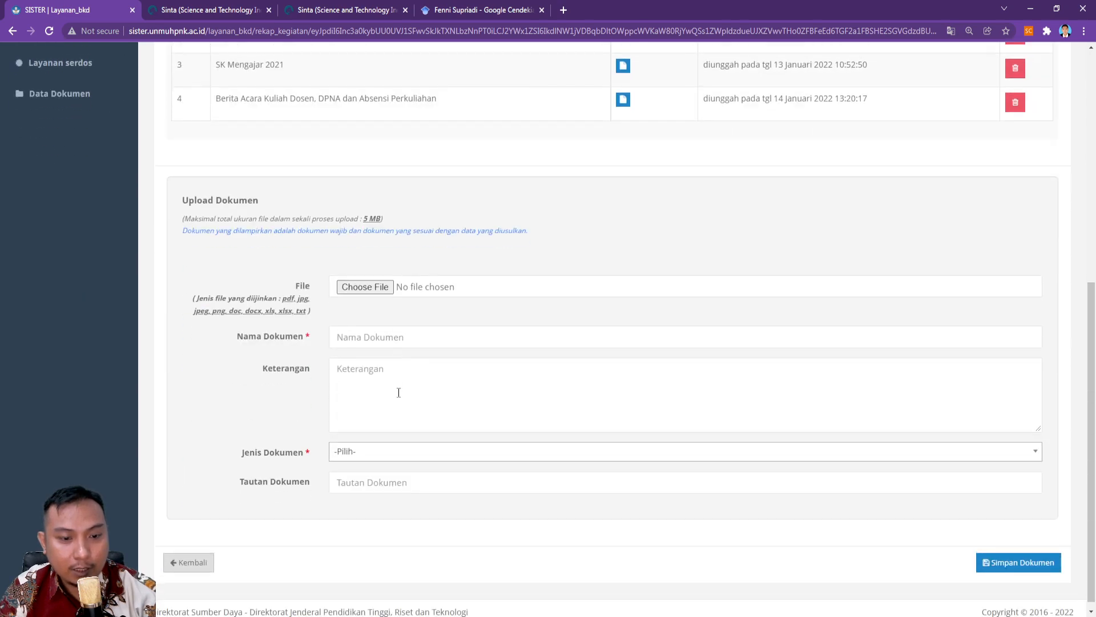
click(362, 453)
scroll(383, 514, down, 6)
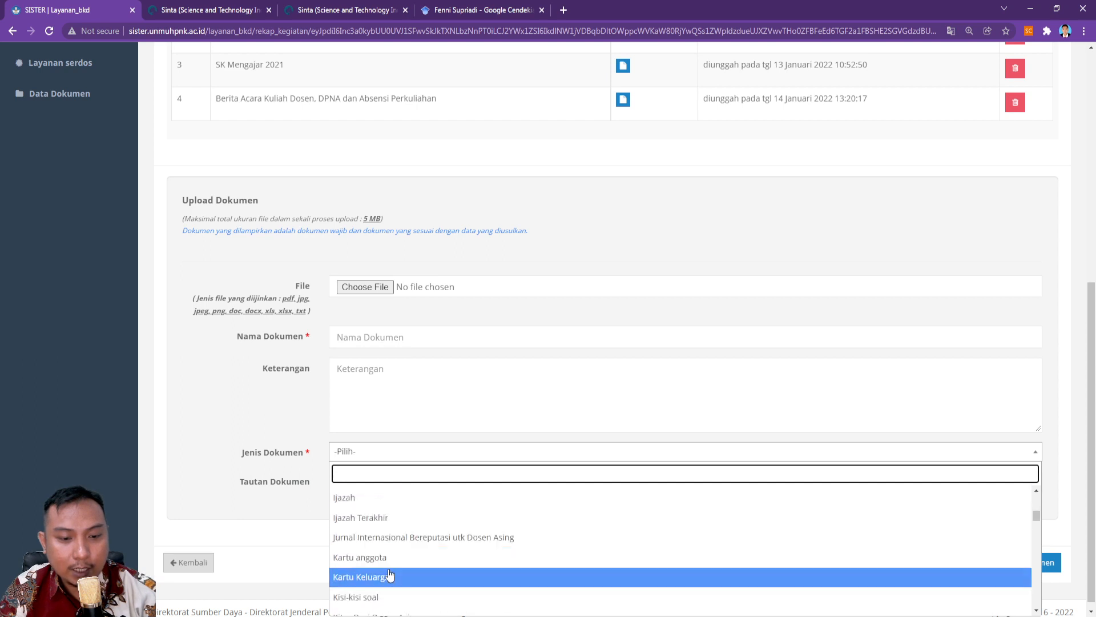
scroll(388, 571, down, 3)
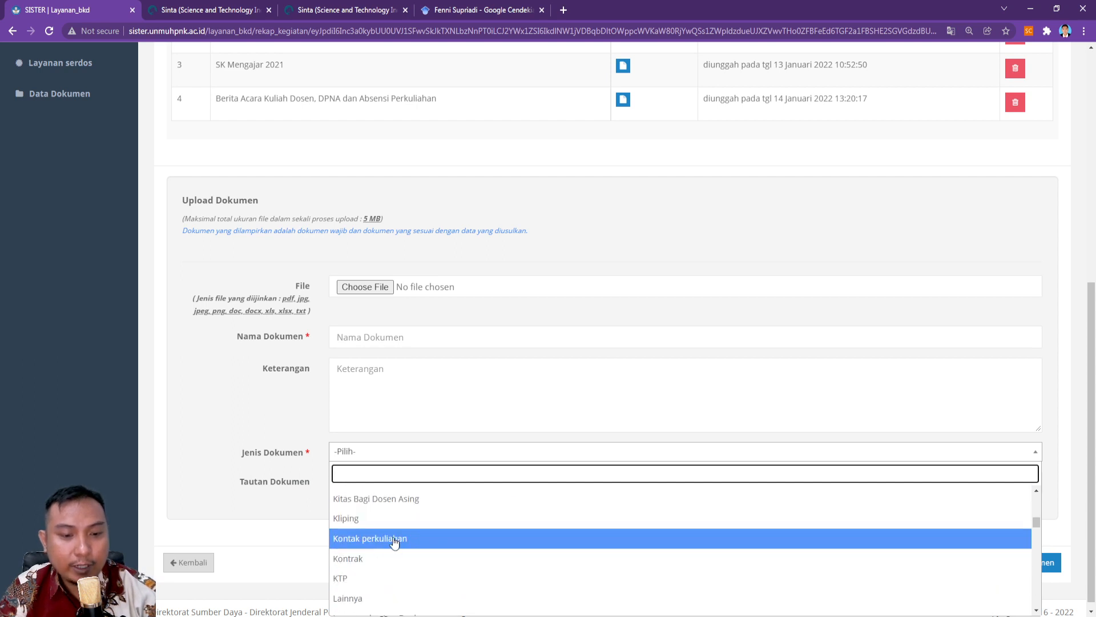
click(235, 413)
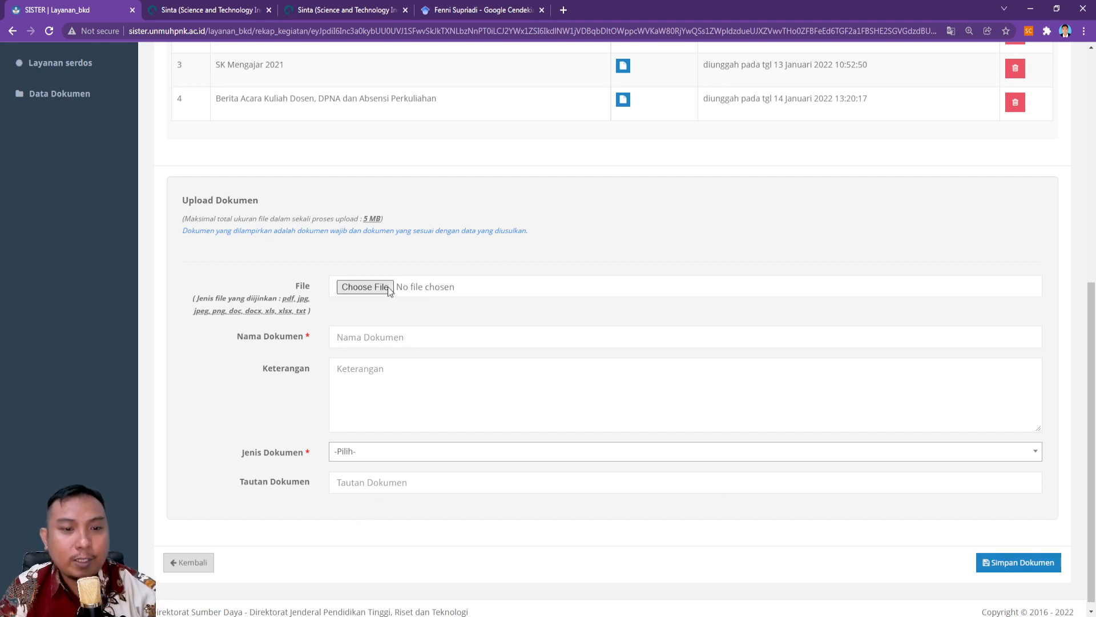
Step: Compare the stored teaching documents, such as SK Mengajar 2021, with the File, Nama Dokumen, Keterangan and Jenis Dokumen upload fields
scroll(337, 373, up, 3)
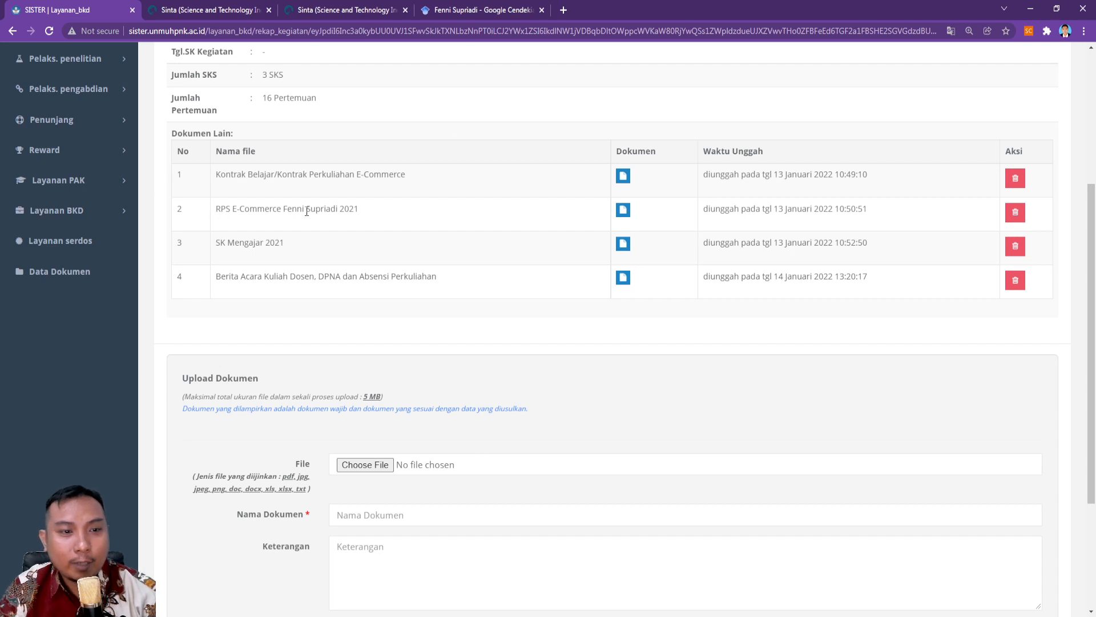
scroll(418, 433, down, 3)
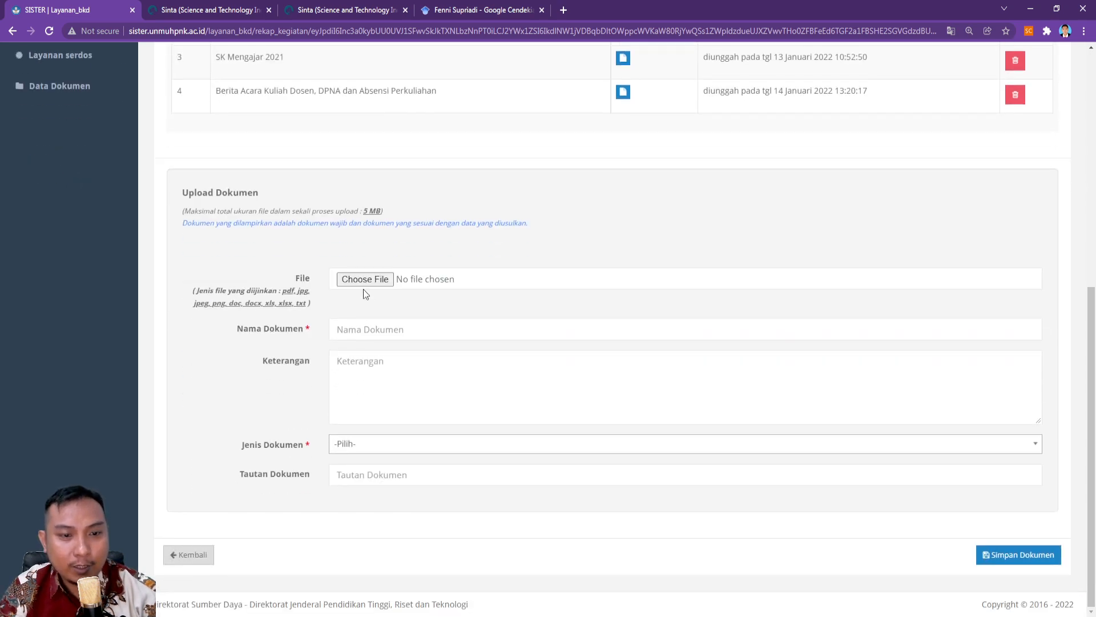
click(348, 445)
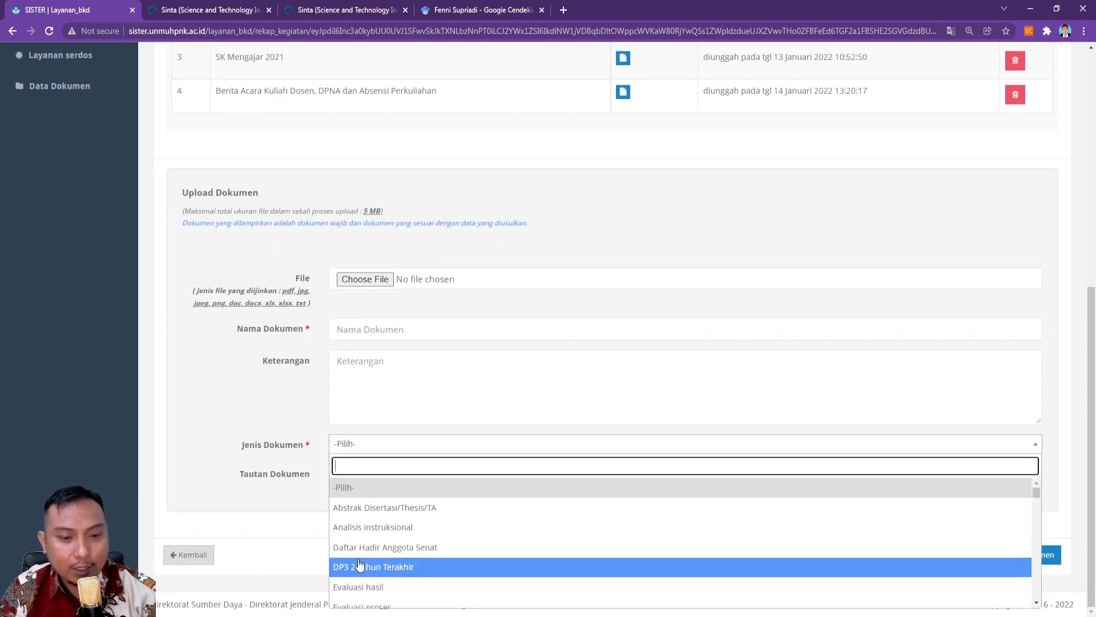
click(221, 410)
scroll(222, 411, up, 5)
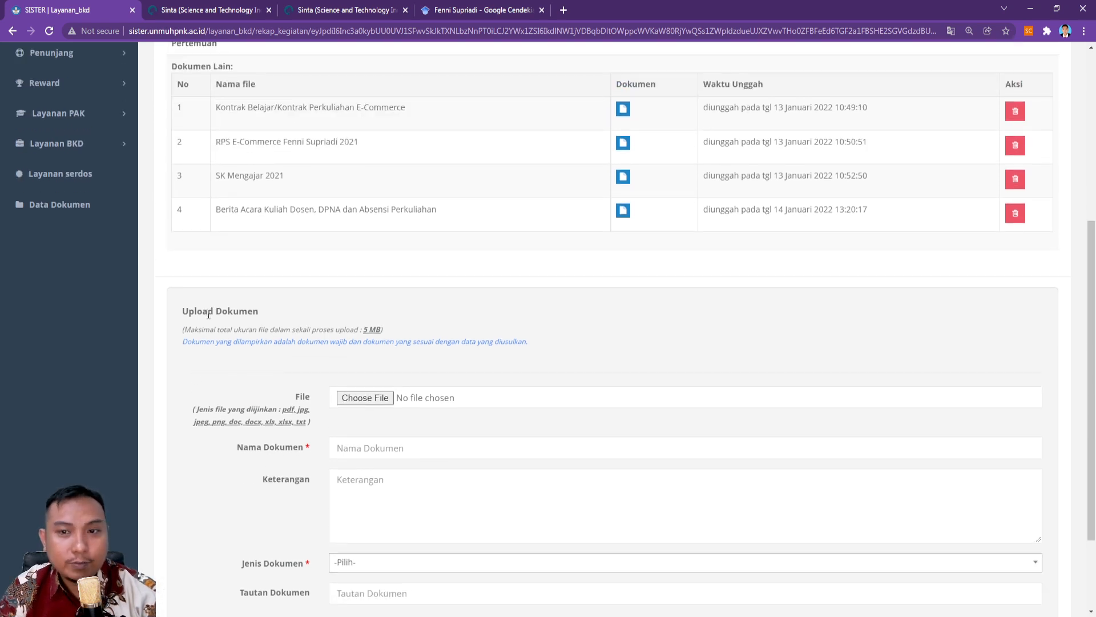
drag(215, 296, 285, 296)
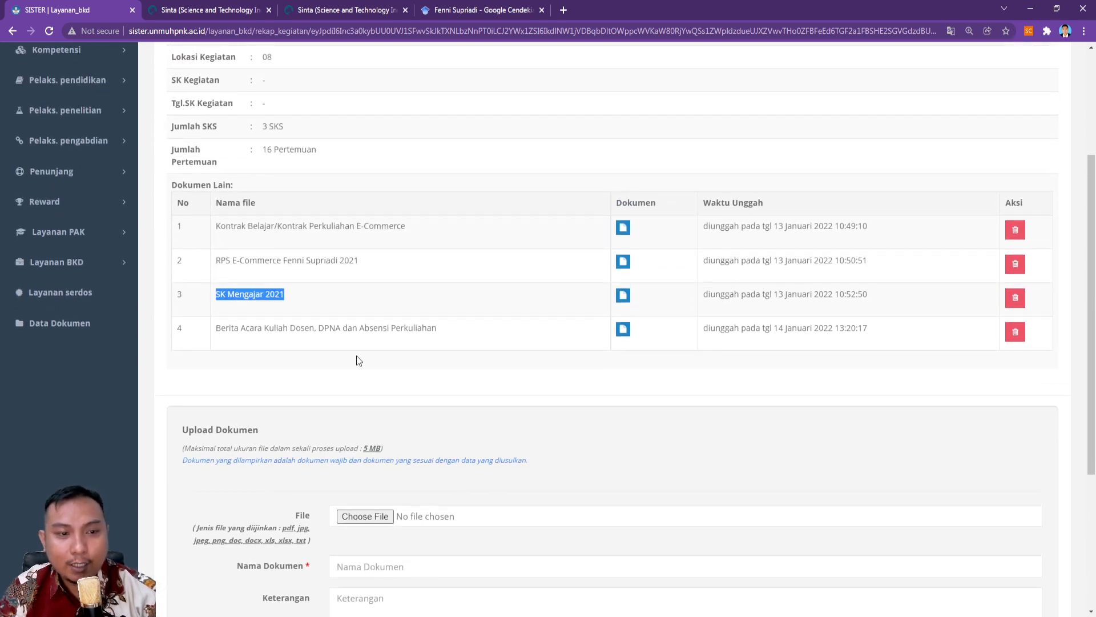
scroll(354, 360, down, 5)
click(390, 333)
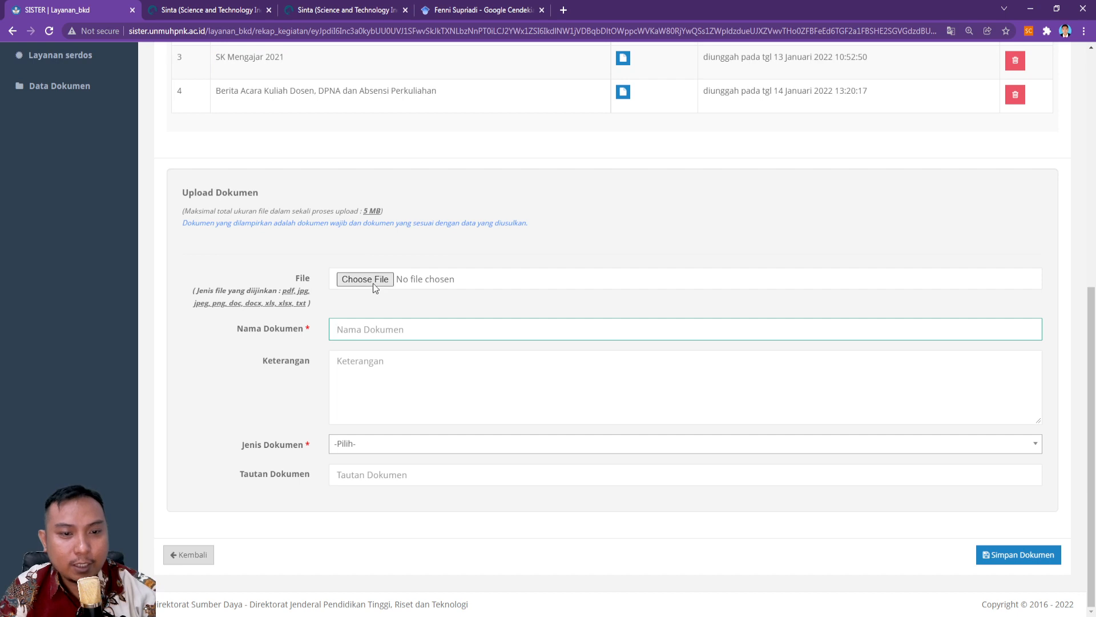
click(237, 376)
click(350, 449)
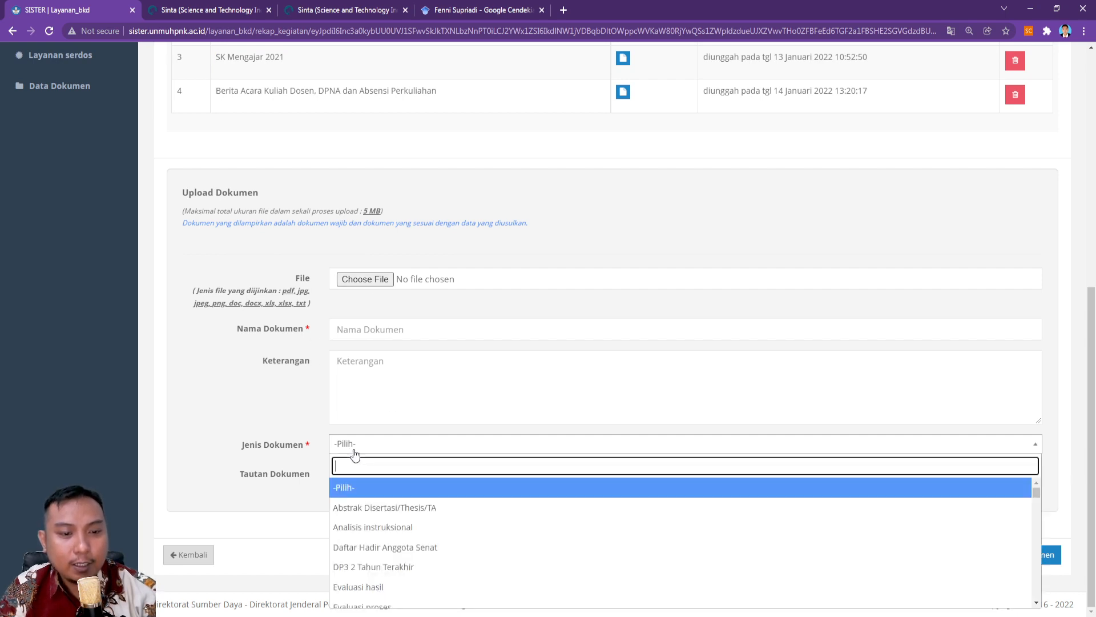
click(206, 411)
scroll(207, 413, up, 3)
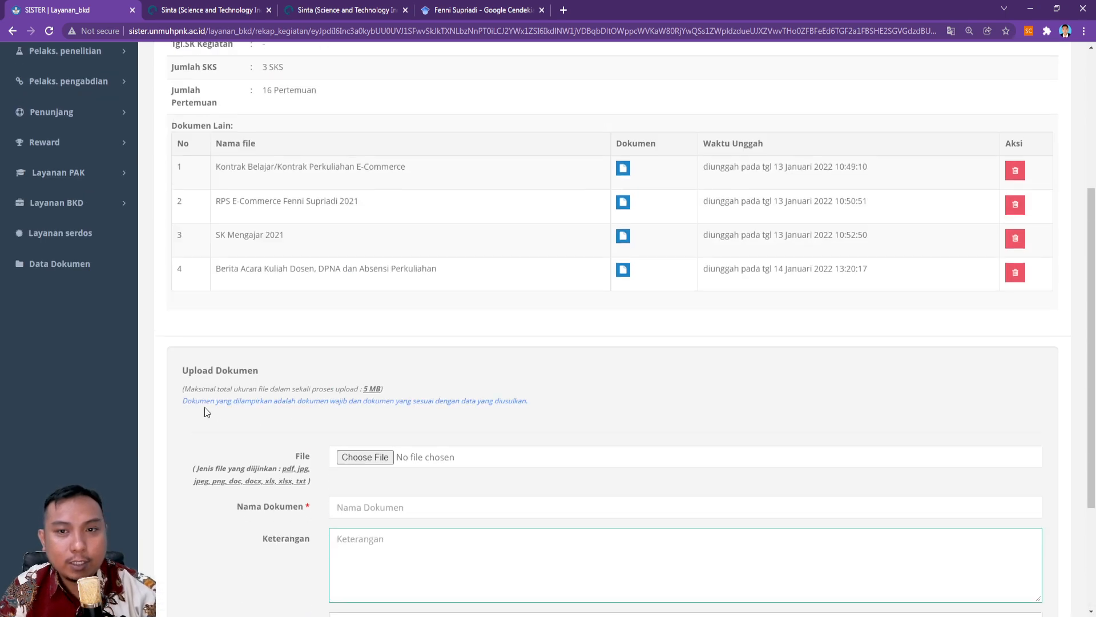
Step: Open the stored Kontrak Belajar/Kontrak Perkuliahan E-Commerce document, close it, and look over the document list again
click(622, 169)
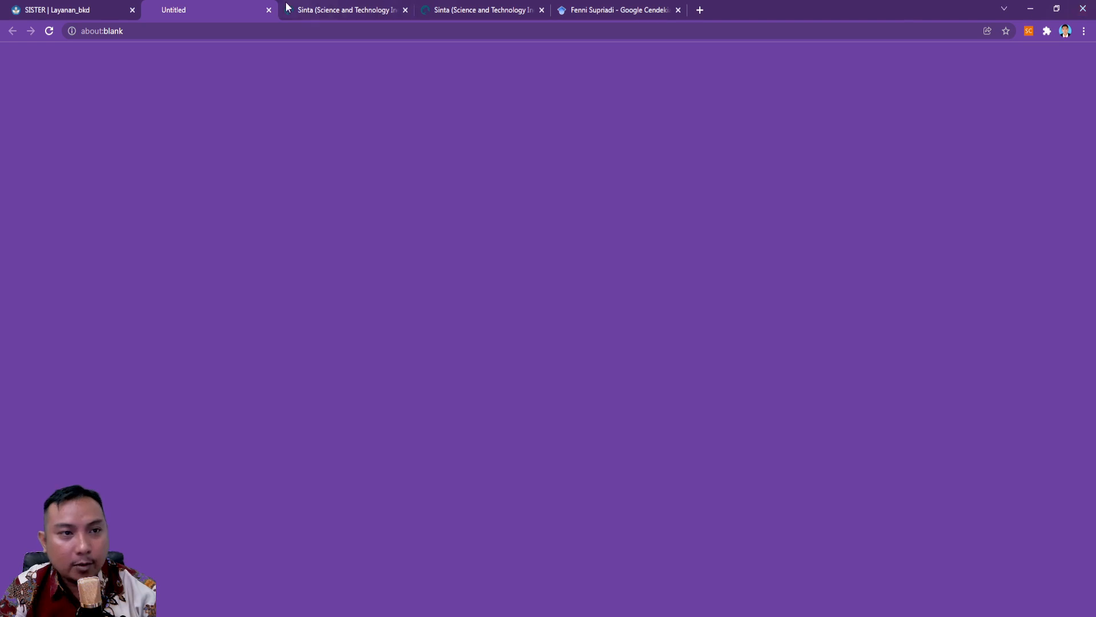
click(269, 10)
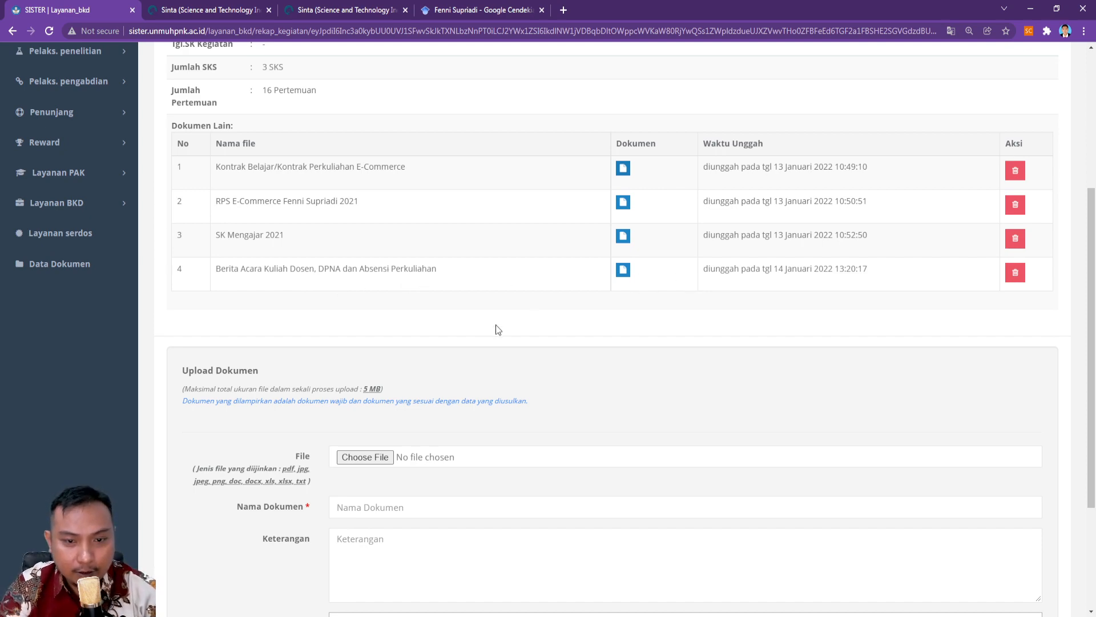
scroll(495, 324, down, 3)
scroll(495, 324, up, 3)
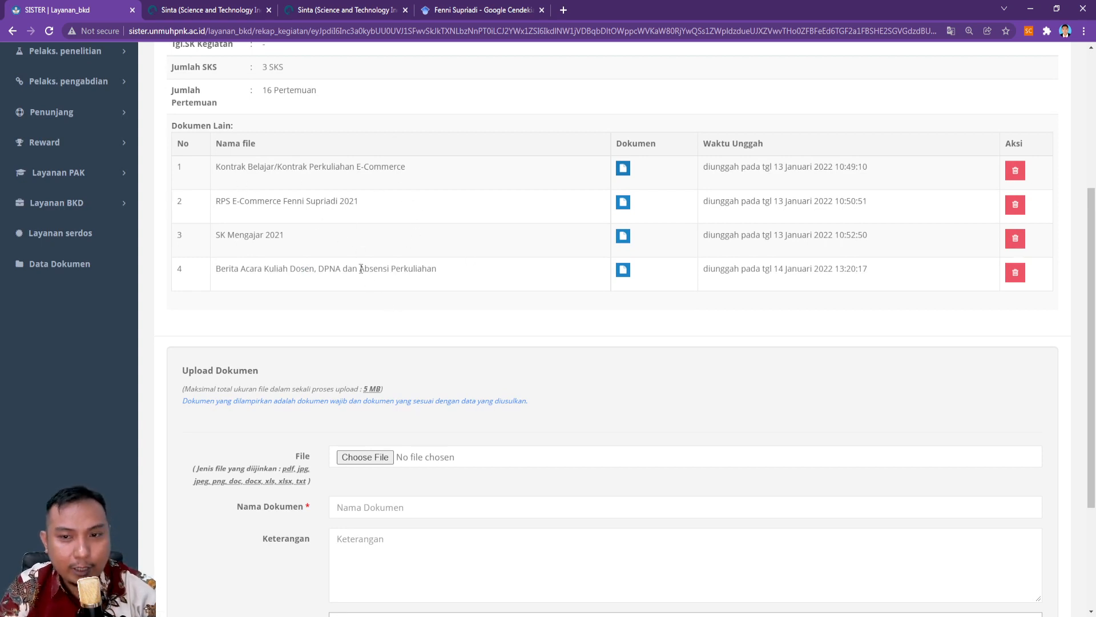
scroll(366, 287, up, 5)
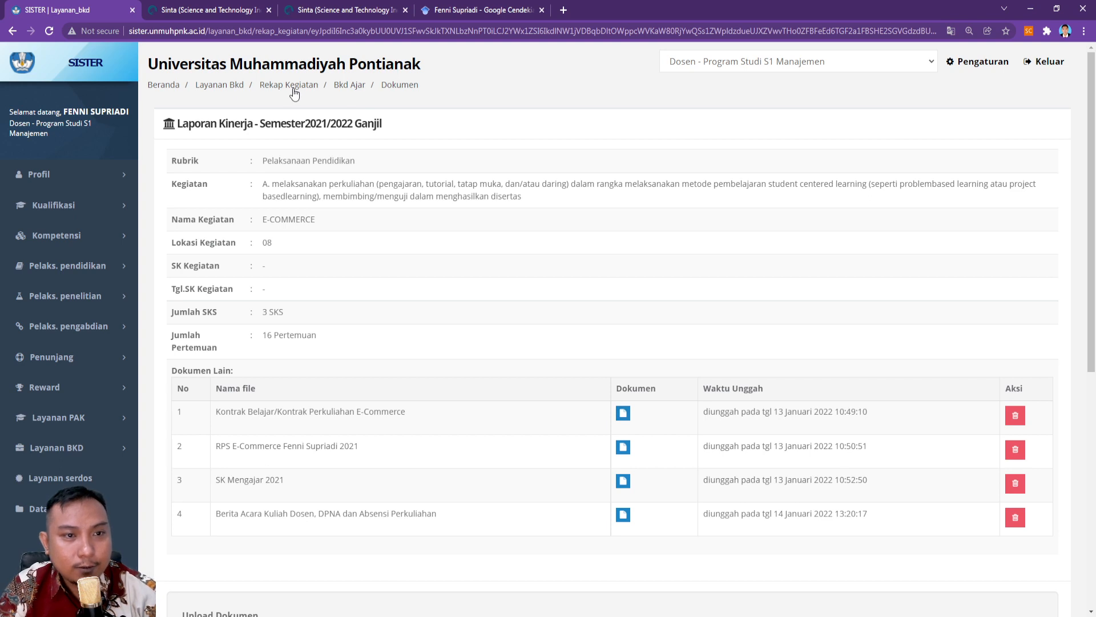
Step: Go back to the BKD Rekap Kegiatan, open the 2021/2022 Ganjil performance report and show its Pelaksanaan Pendidikan activities
click(71, 451)
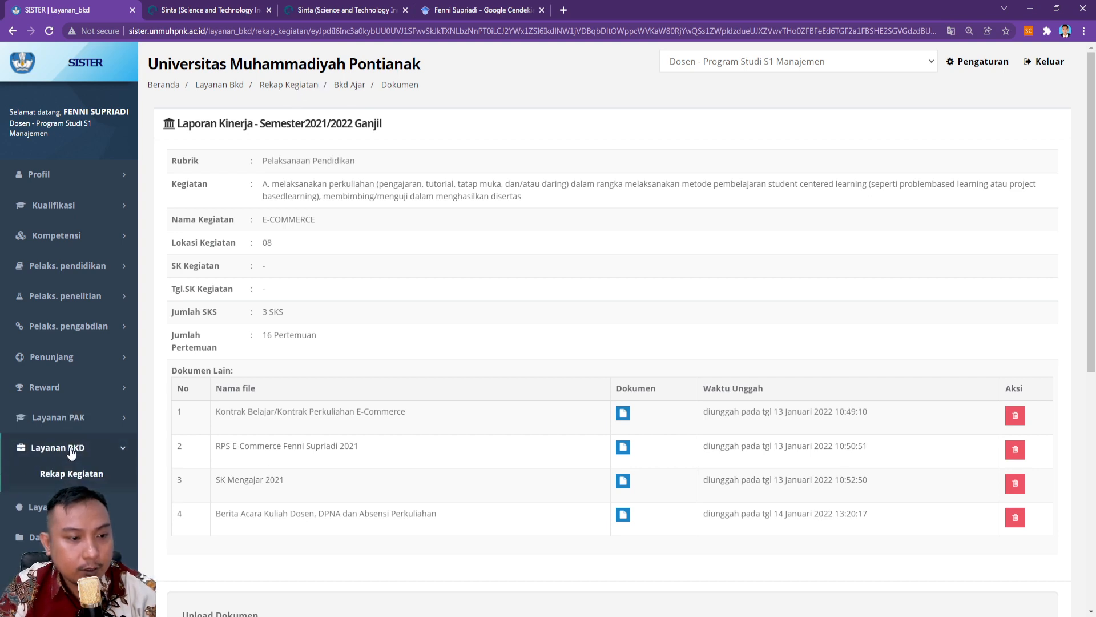
click(71, 473)
click(824, 304)
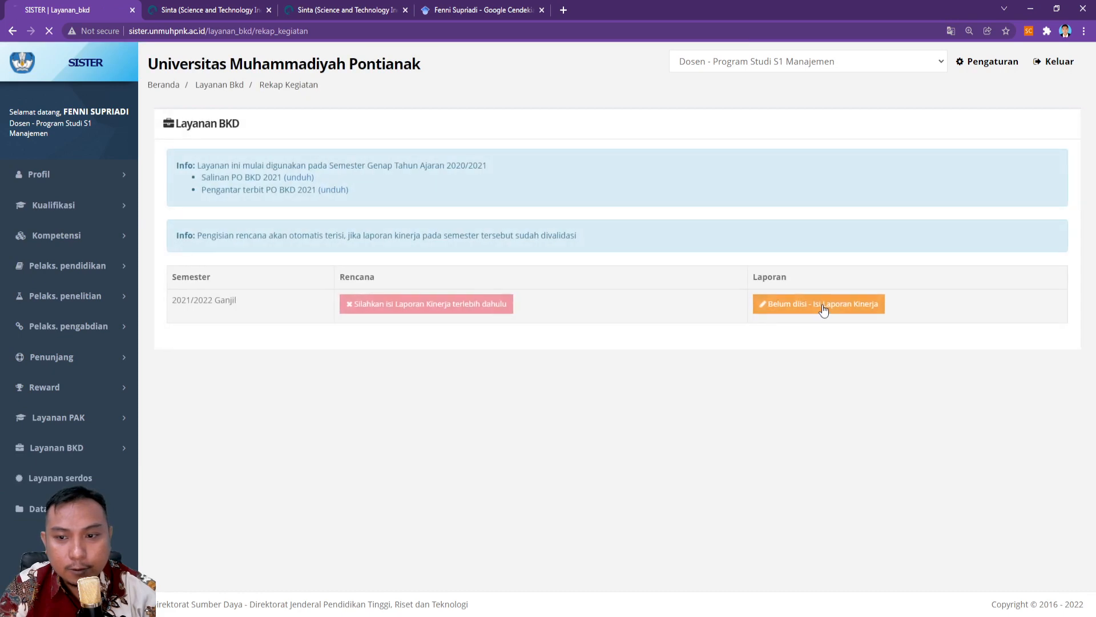
click(351, 274)
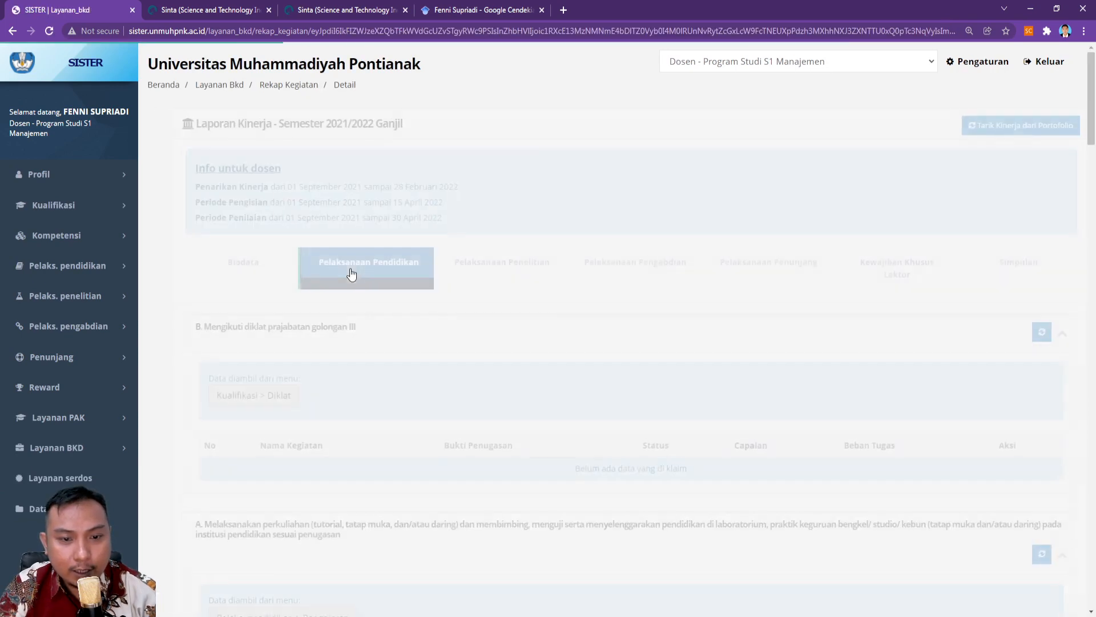
scroll(362, 357, down, 2)
scroll(260, 514, down, 4)
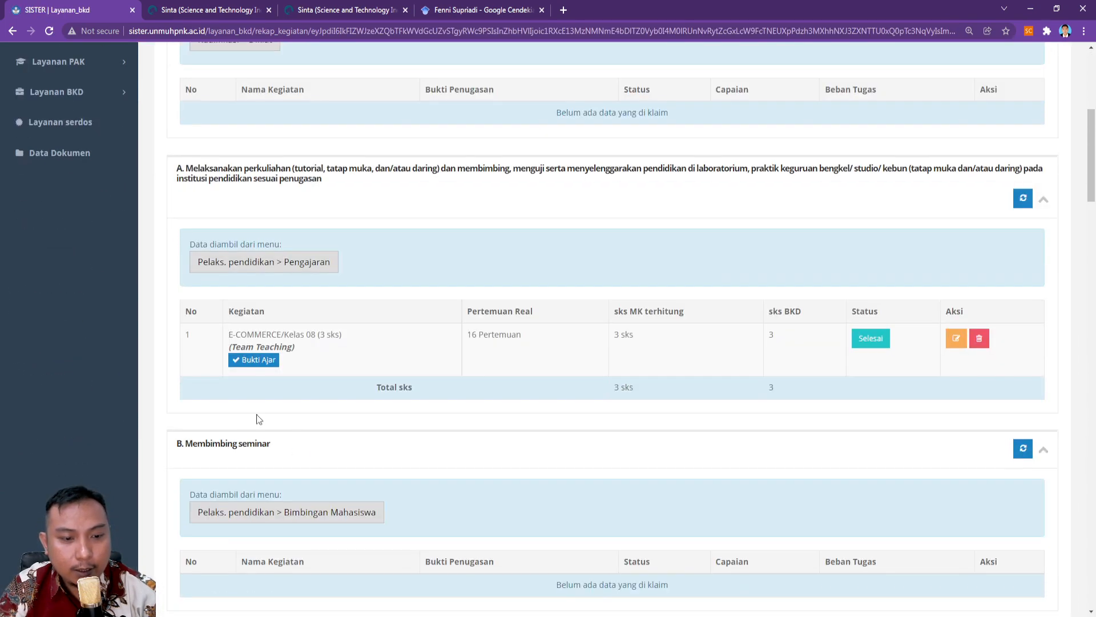
Step: Open the status change form of the E-COMMERCE class 08 activity and close it without changing the status
scroll(913, 343, down, 3)
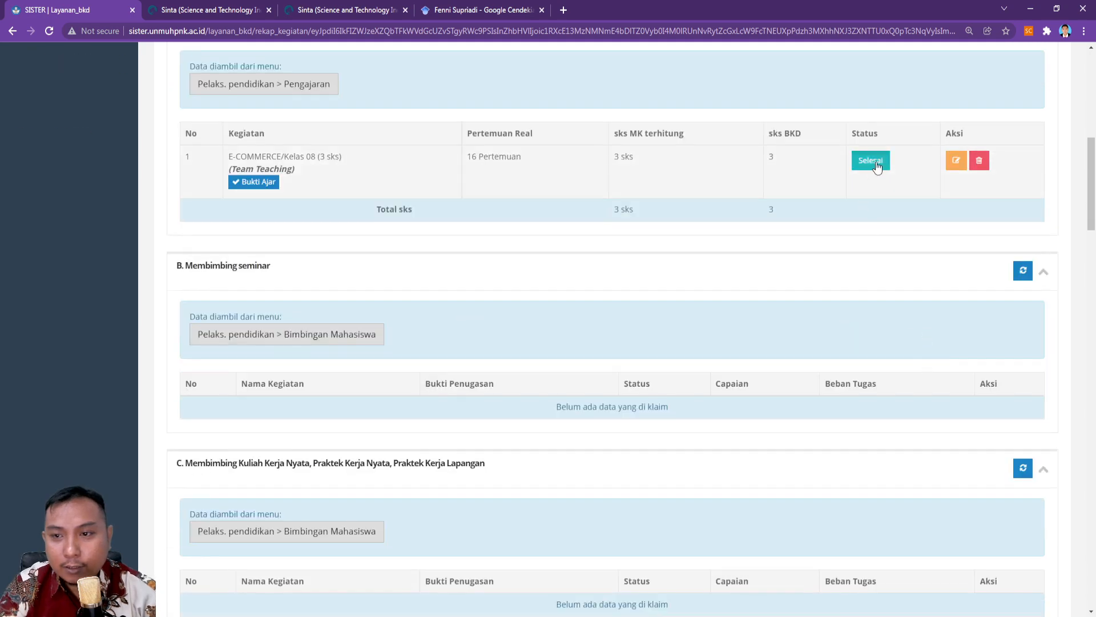
scroll(873, 157, down, 1)
click(870, 102)
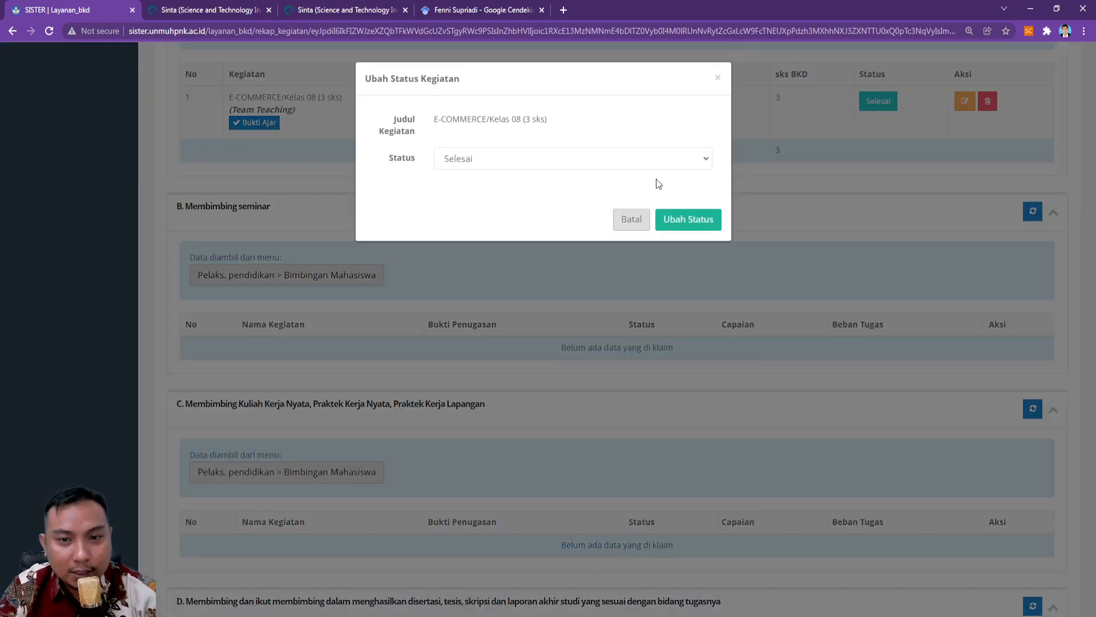
click(717, 78)
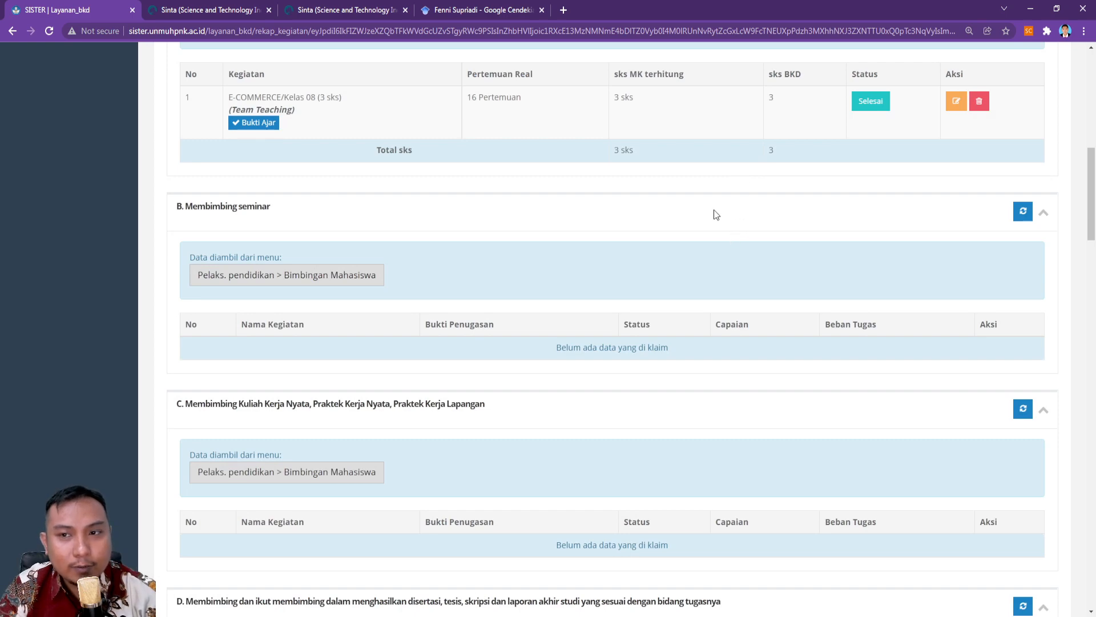
Step: Open the report's Simpulan and examine the Total Kinerja requirement and the Kewajiban BKD conclusion
scroll(714, 220, up, 10)
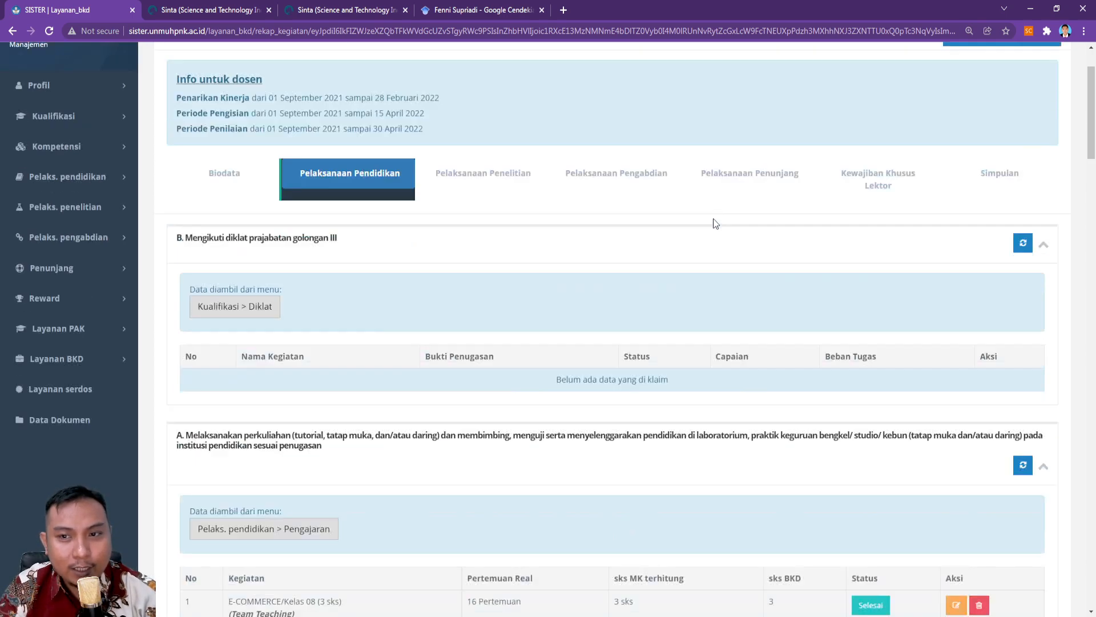
click(1020, 273)
scroll(702, 283, down, 4)
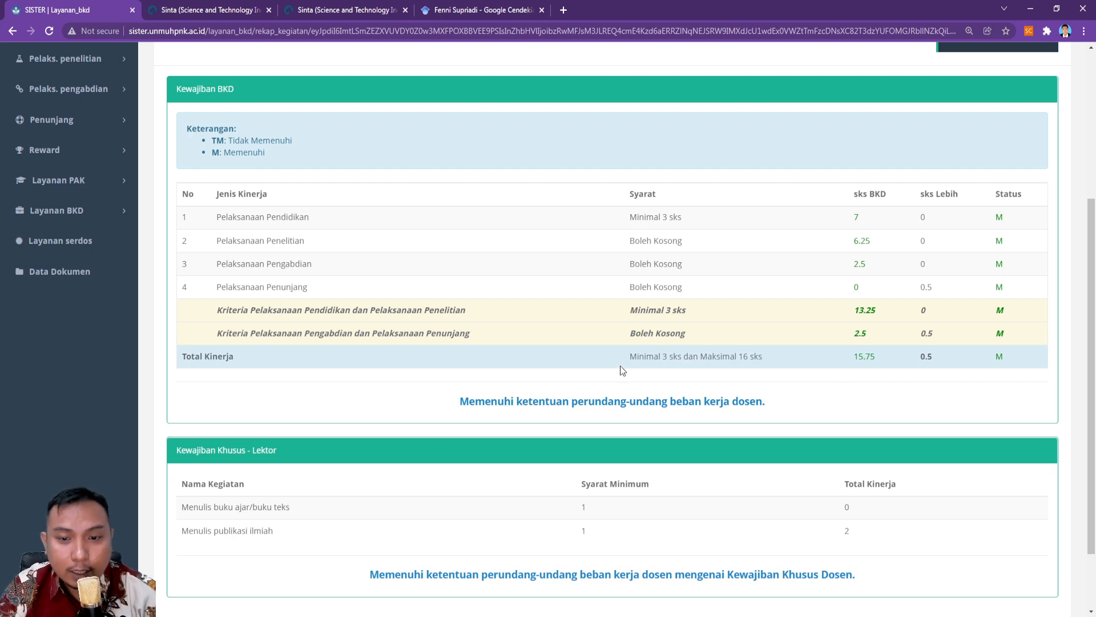
drag(630, 356, 782, 355)
drag(786, 400, 439, 404)
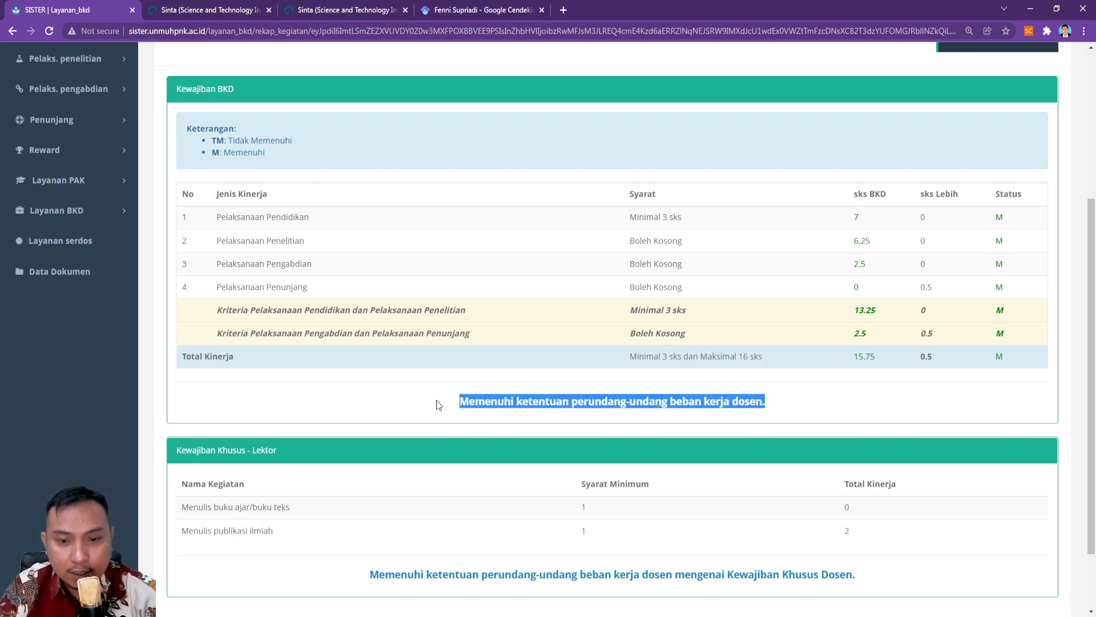
click(439, 404)
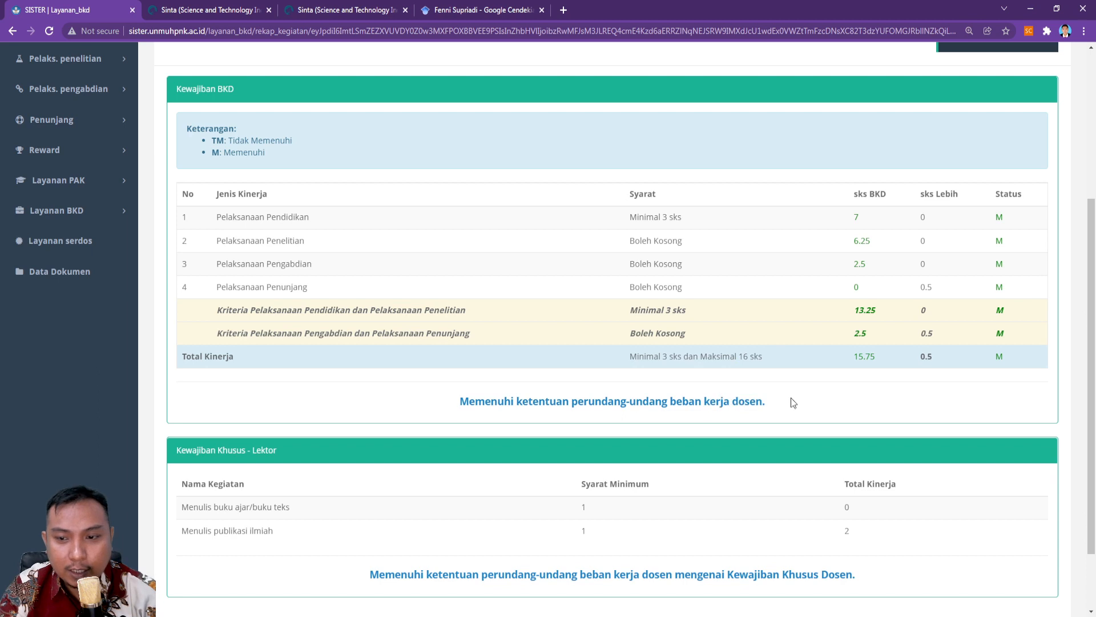
Step: Return from the Simpulan to Pelaksanaan Pendidikan and recheck the E-COMMERCE class 08 status form without changing it
click(13, 31)
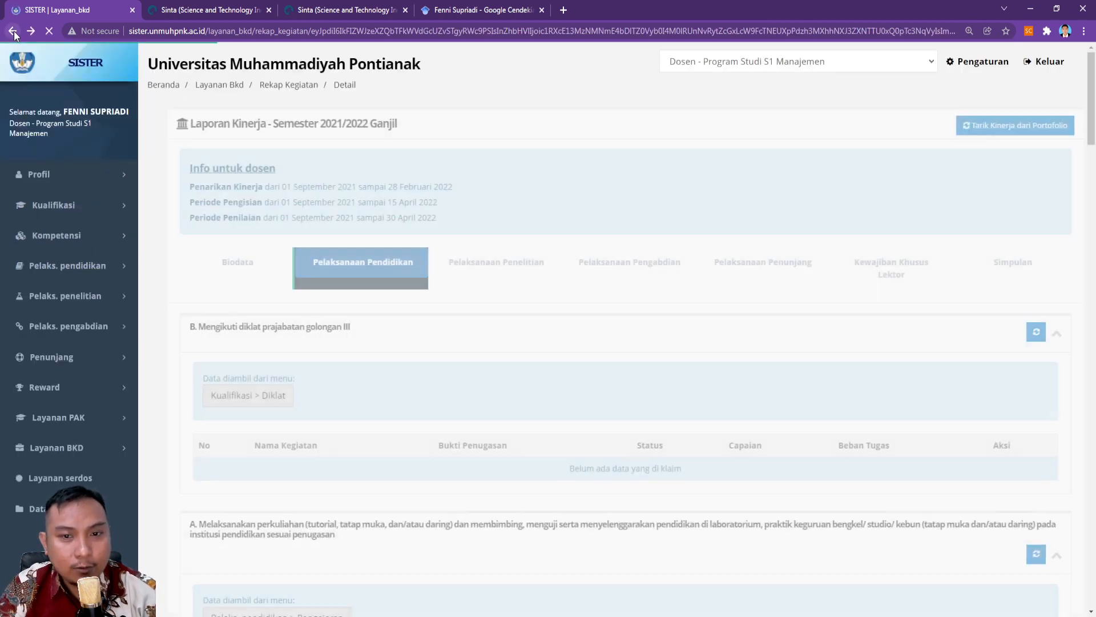
scroll(264, 419, down, 3)
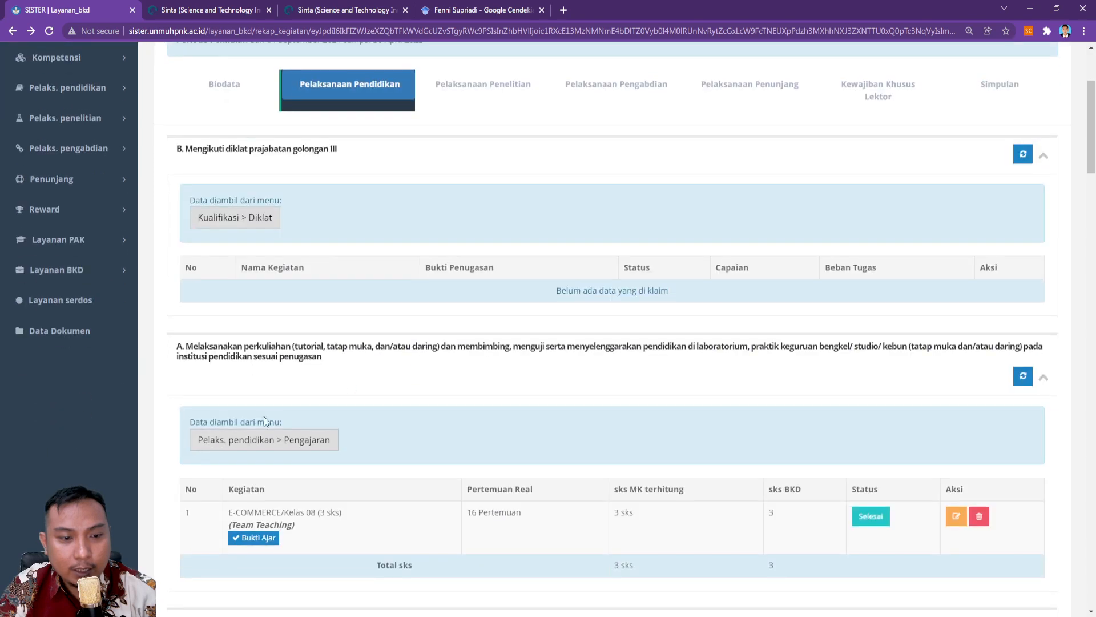
scroll(671, 462, down, 3)
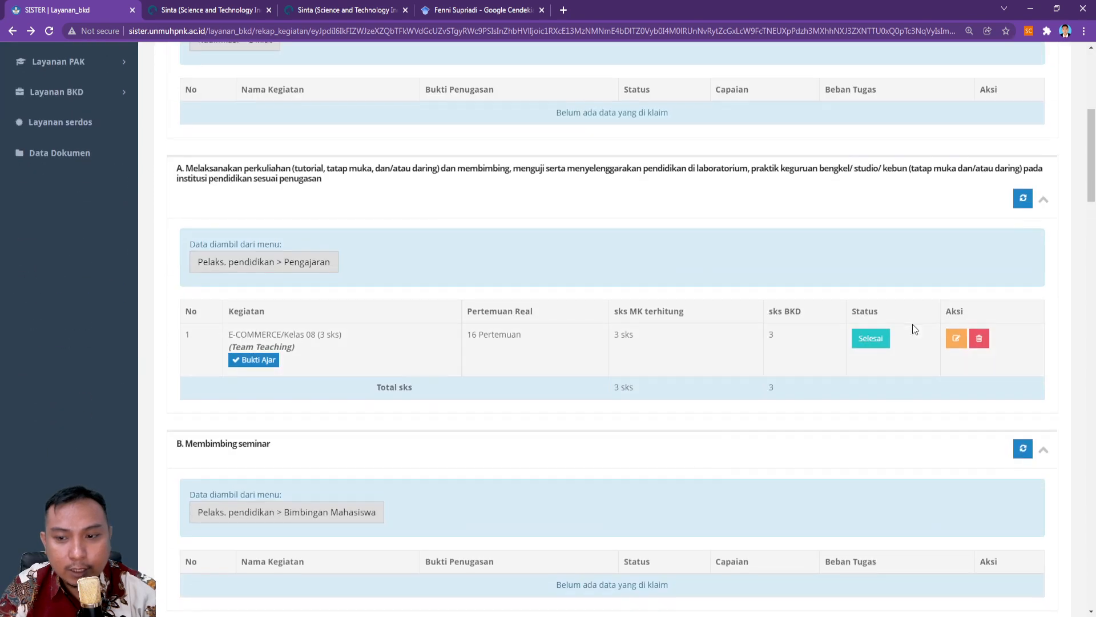
click(874, 340)
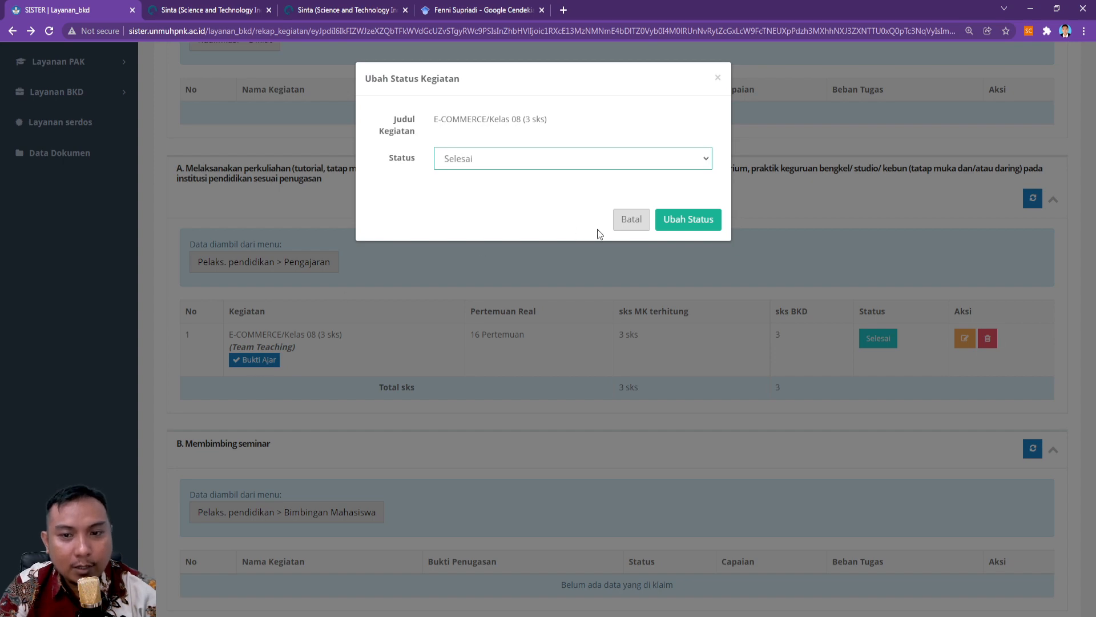
click(718, 78)
Step: Review the Pelaksanaan Pendidikan categories from Membimbing seminar through the Ketua Lembaga position to the student mentoring category M
scroll(532, 416, down, 5)
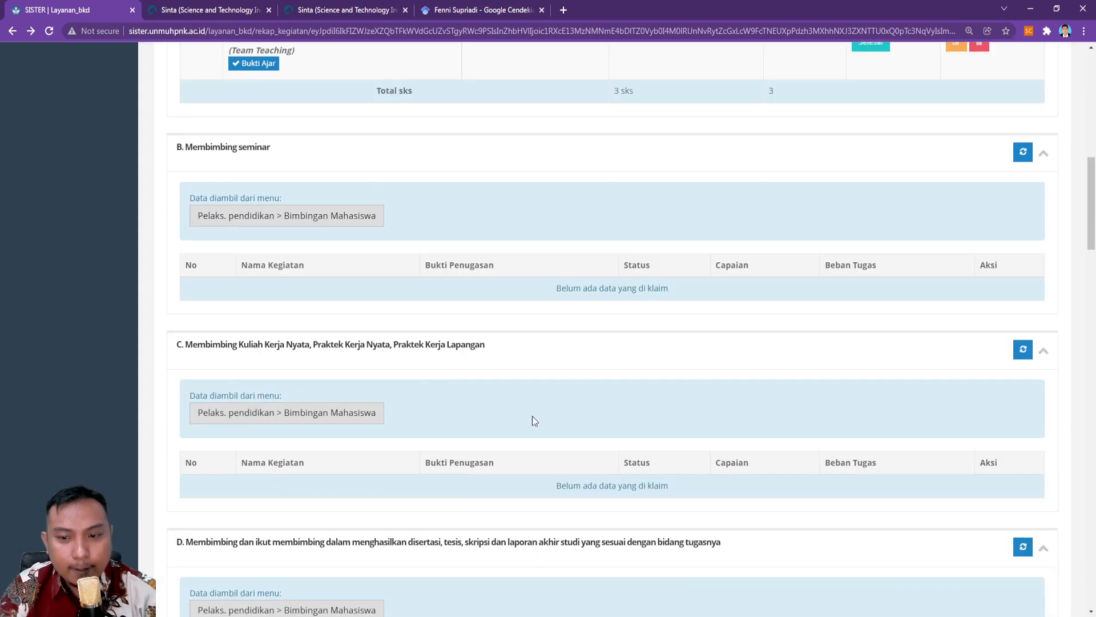
scroll(532, 416, down, 20)
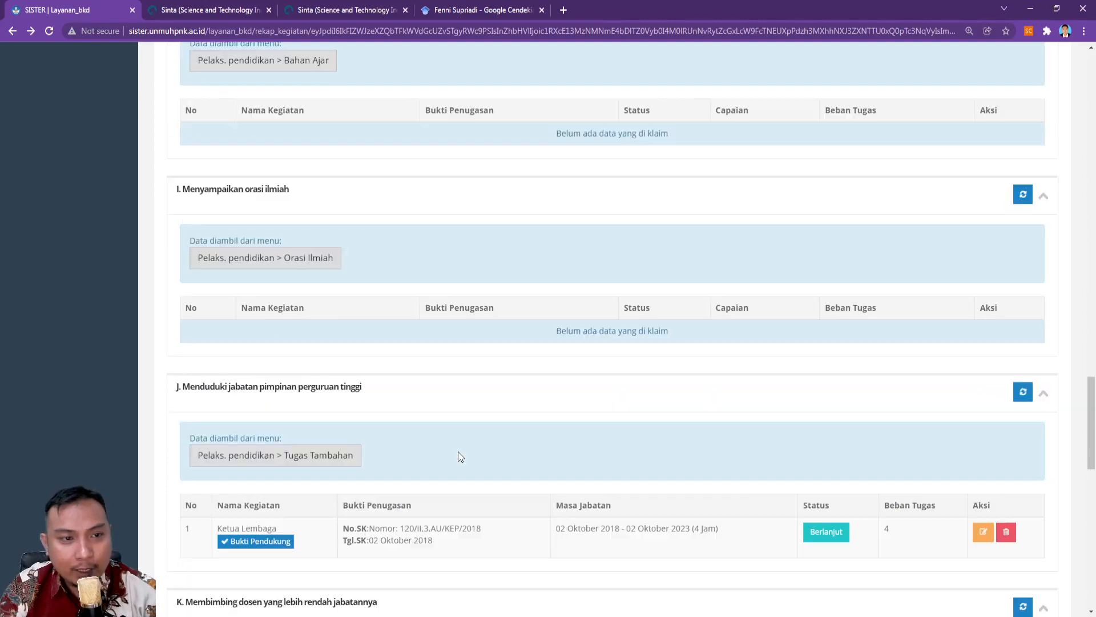
scroll(460, 455, up, 15)
scroll(343, 422, down, 15)
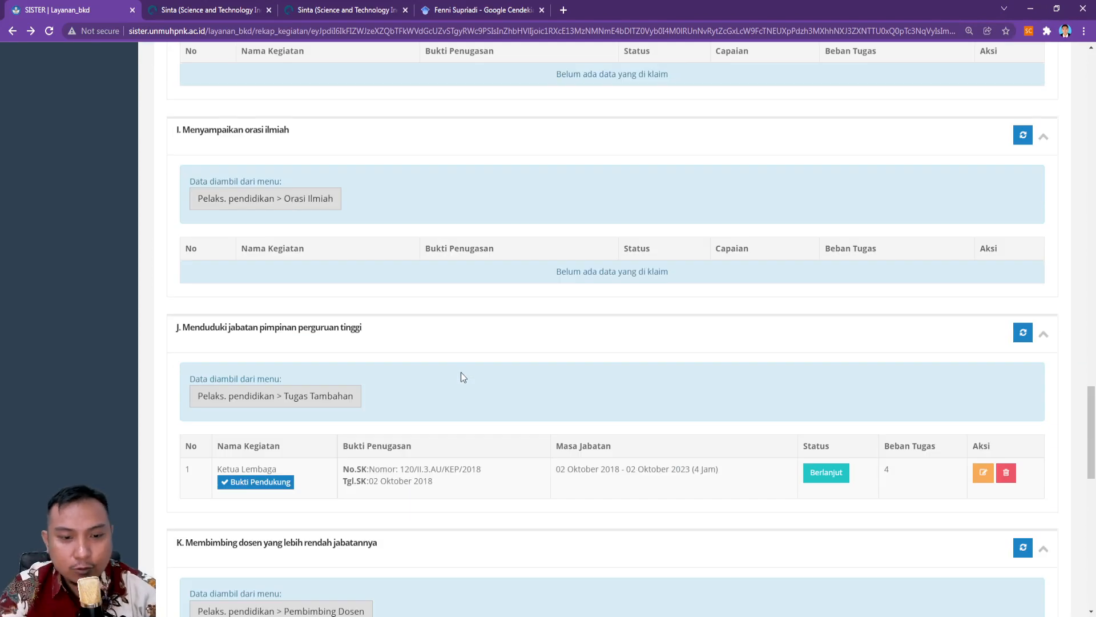
scroll(461, 371, down, 10)
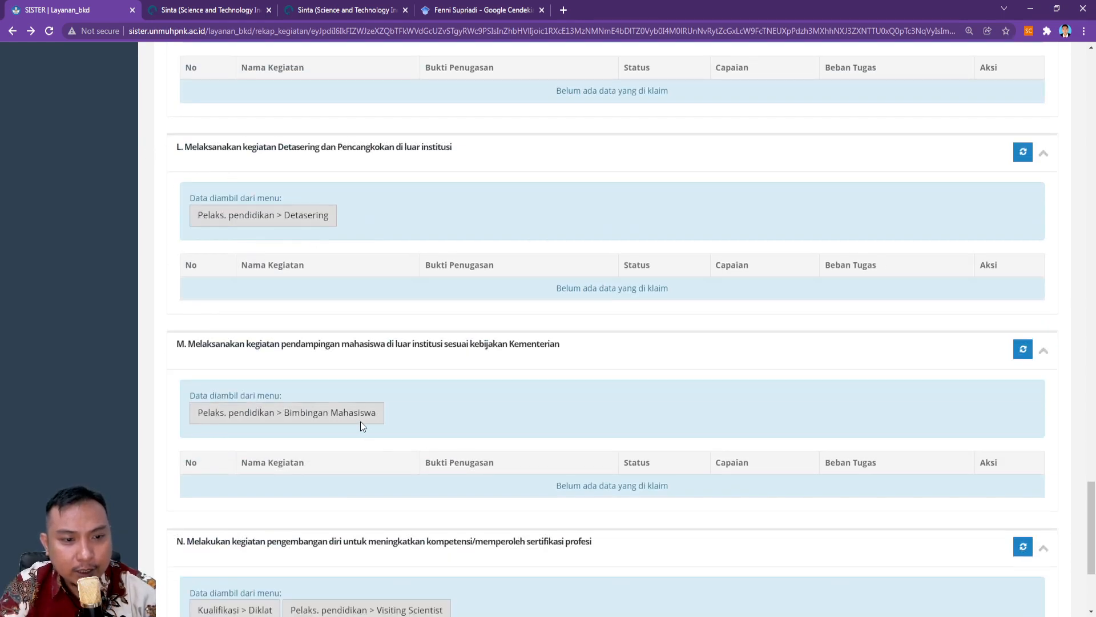
Step: Review the last Pelaksanaan Pendidikan category N and recheck the Ketua Lembaga position in category J
scroll(360, 422, down, 1)
scroll(611, 397, down, 3)
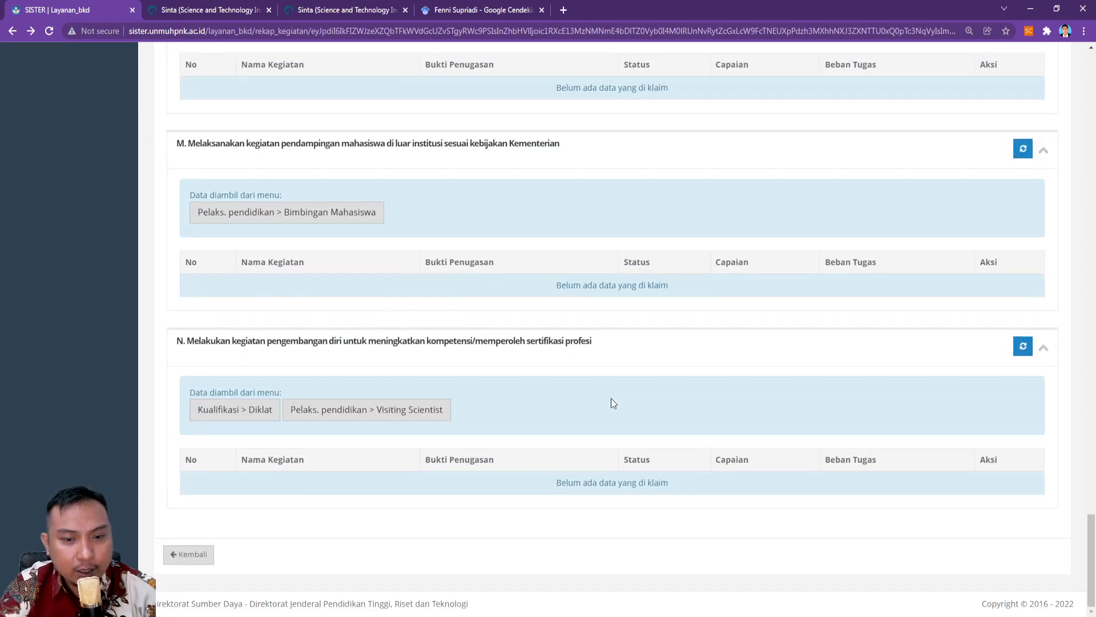
scroll(611, 402, up, 9)
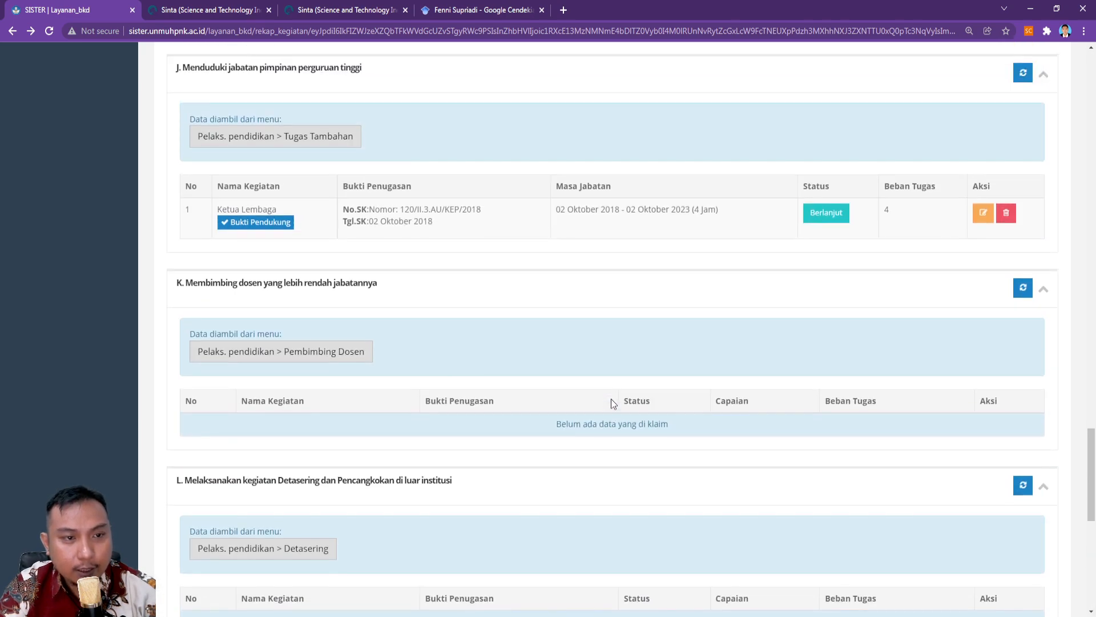
scroll(611, 398, up, 6)
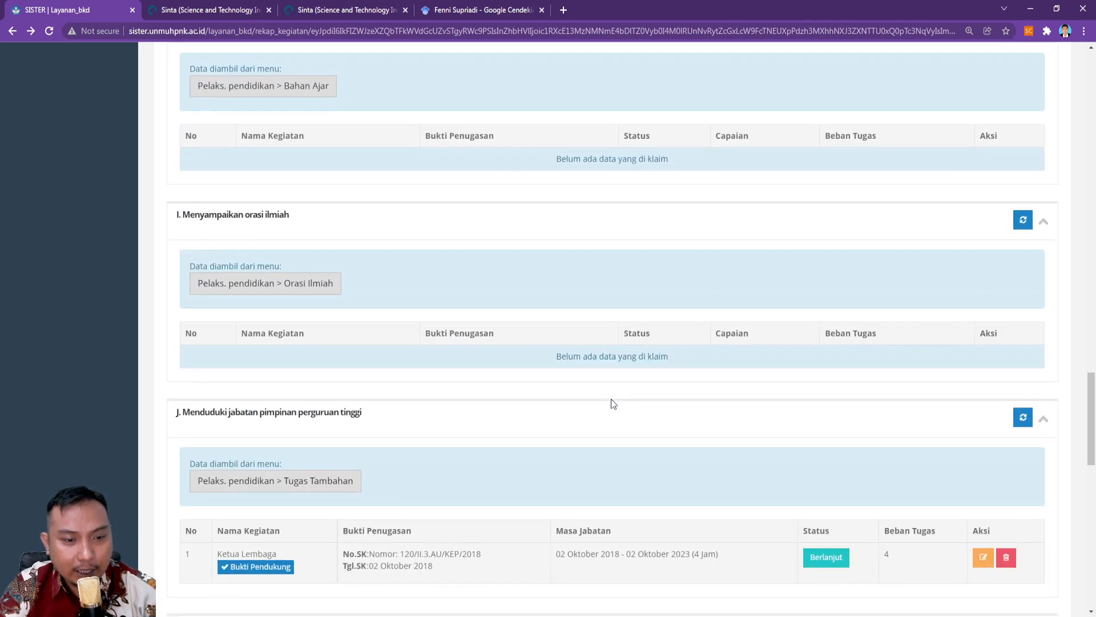
scroll(611, 399, down, 2)
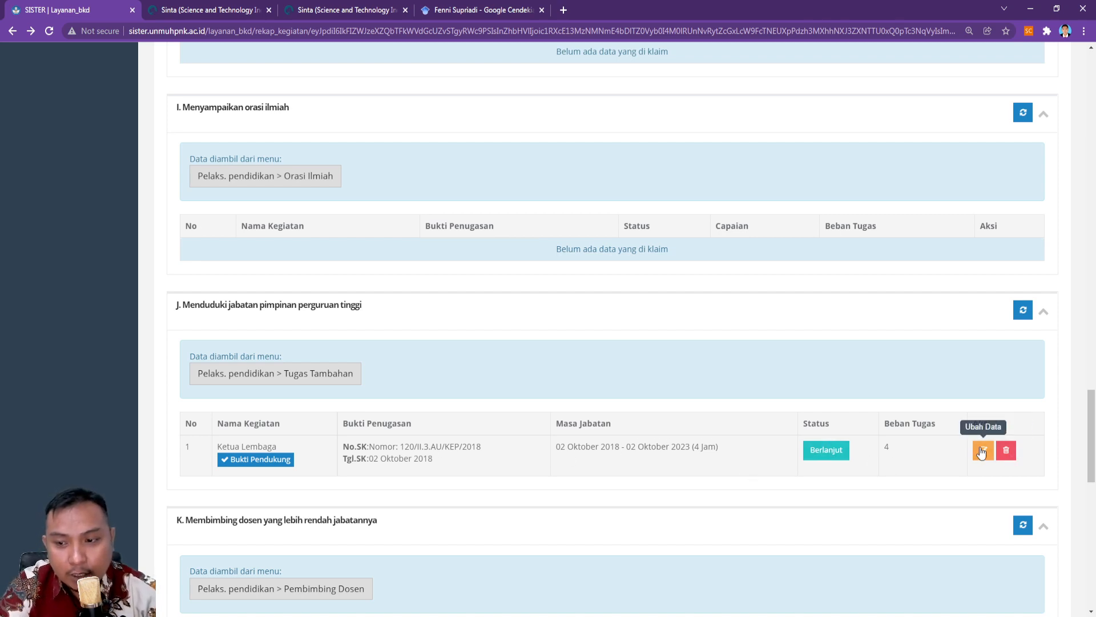
Step: Open the report's Pelaksanaan Penelitian, examine the article in category A, and check the Pelaks. penelitian submenu
scroll(935, 451, up, 20)
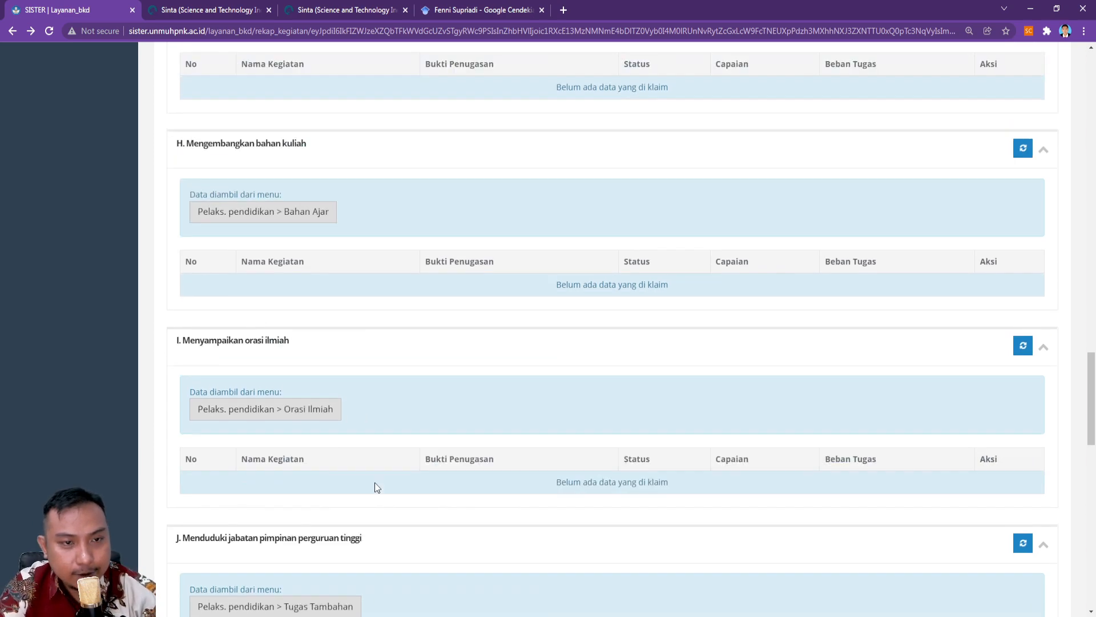
scroll(370, 481, up, 6)
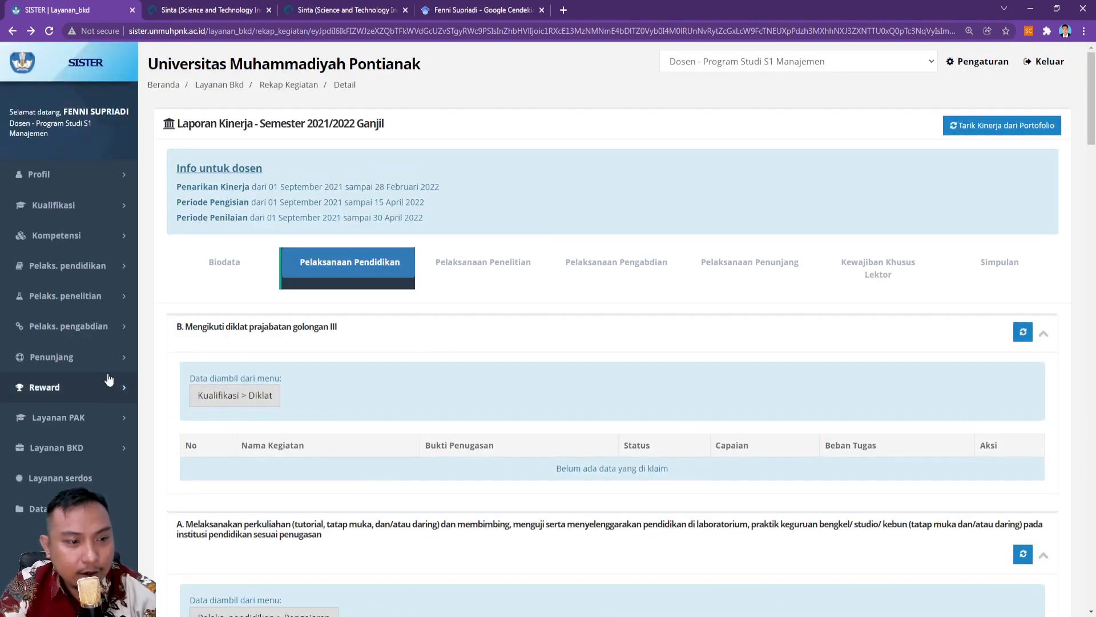
click(497, 272)
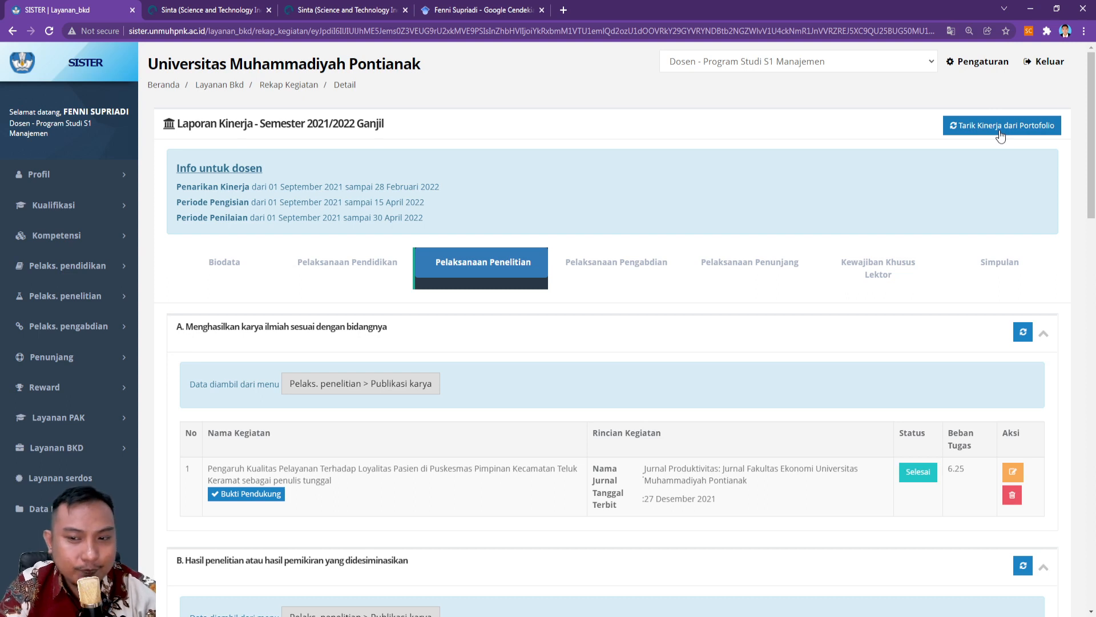
scroll(1000, 135, down, 1)
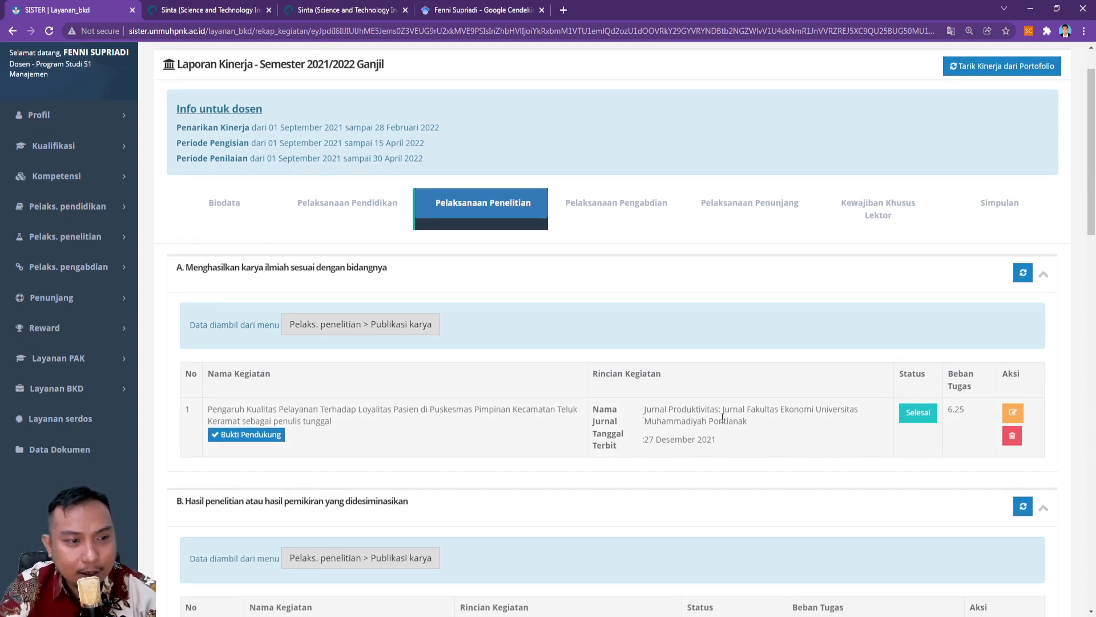
click(62, 270)
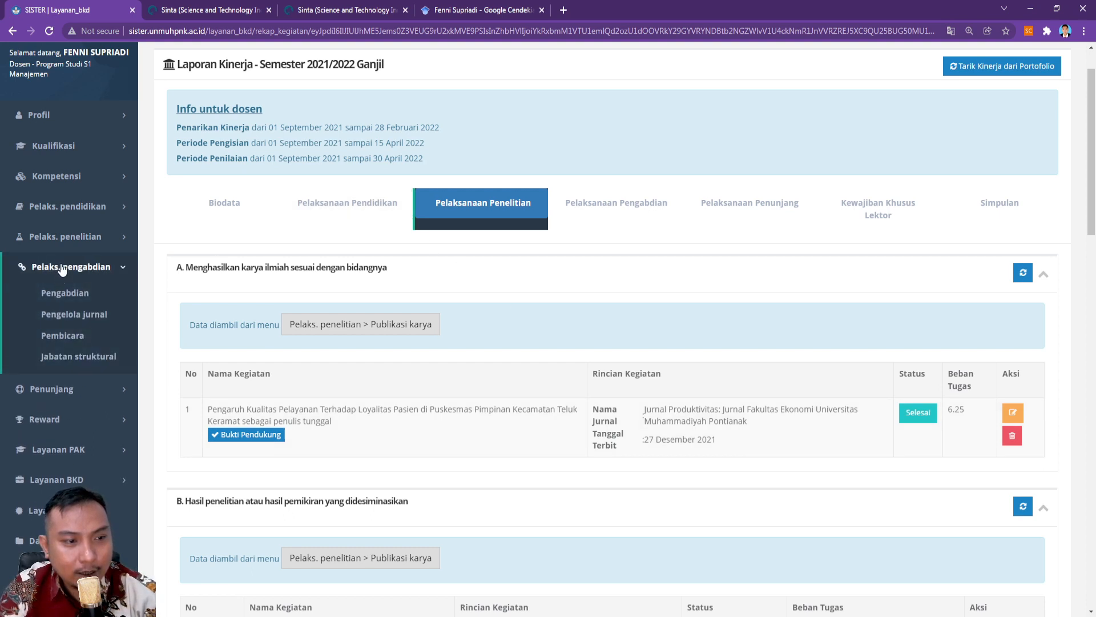
click(66, 239)
click(90, 237)
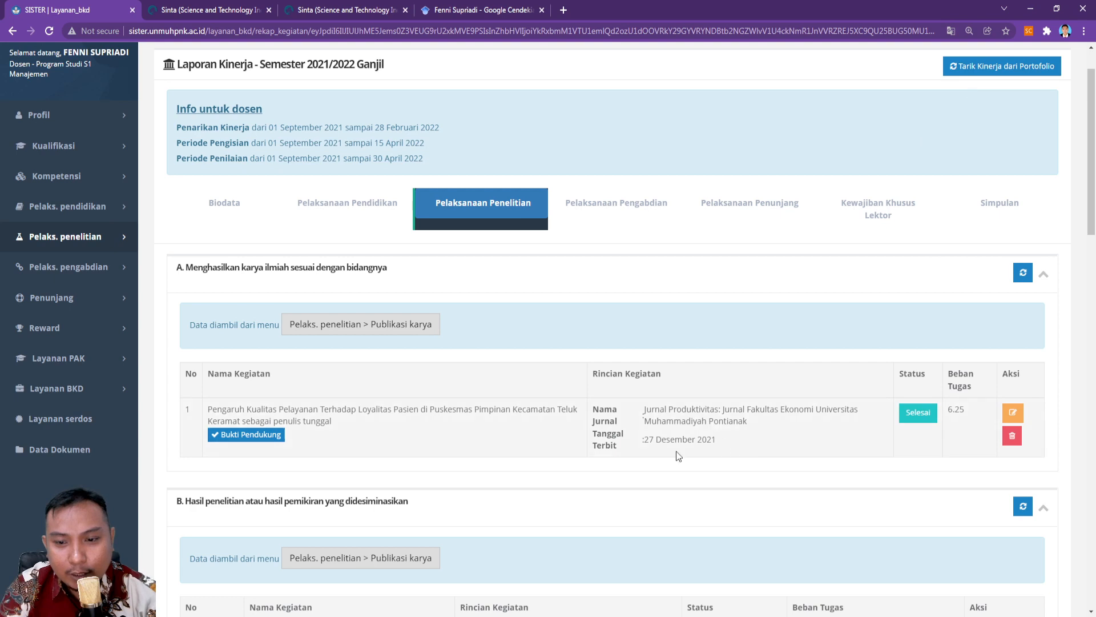
Step: Compare the journal article's Tanggal Terbit with the Penarikan Kinerja period, and check its status form without changing it
drag(643, 438, 734, 444)
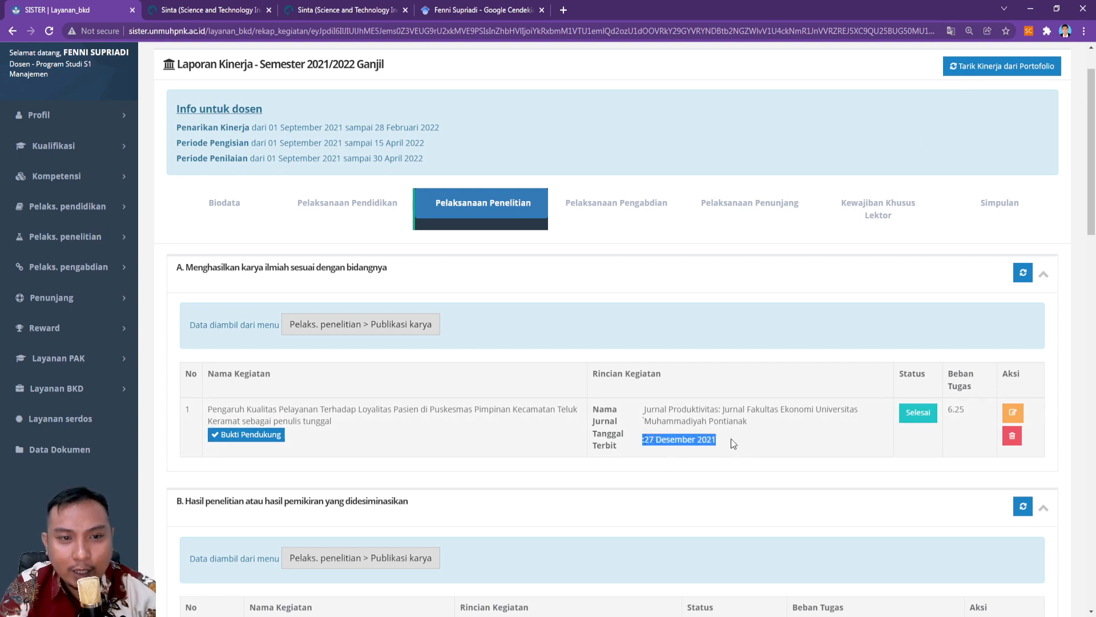
click(268, 127)
drag(268, 127, 445, 122)
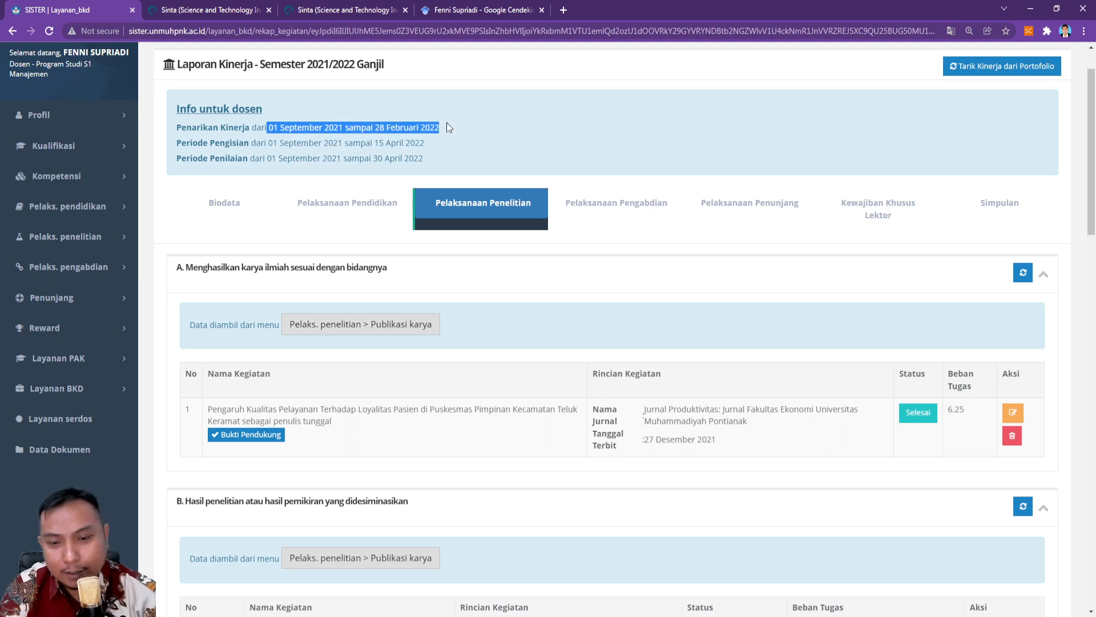
drag(648, 439, 717, 439)
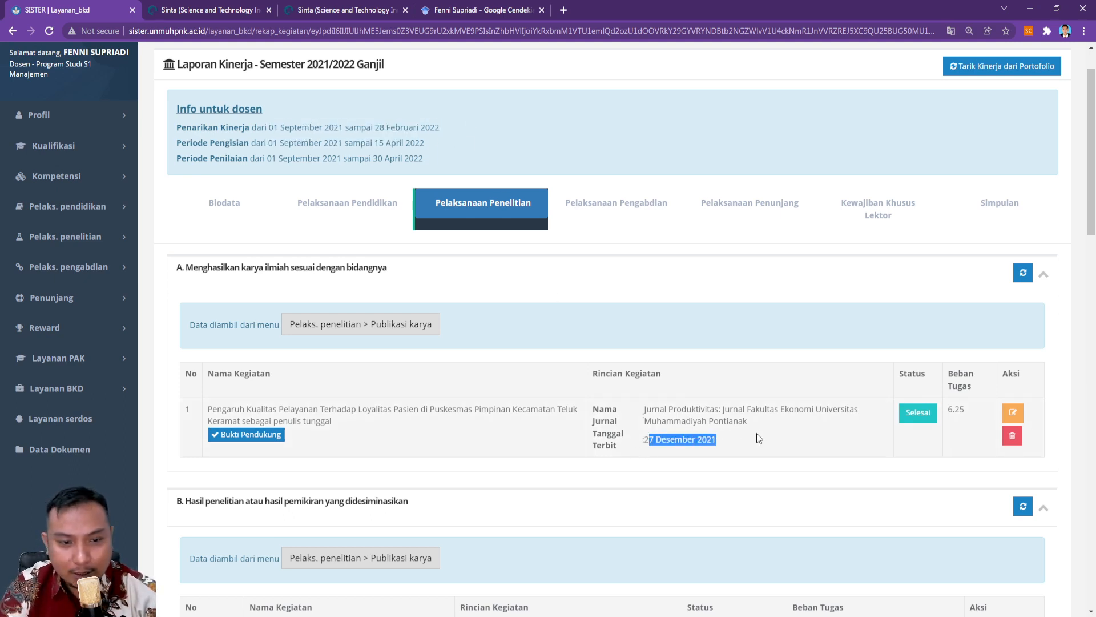
click(914, 418)
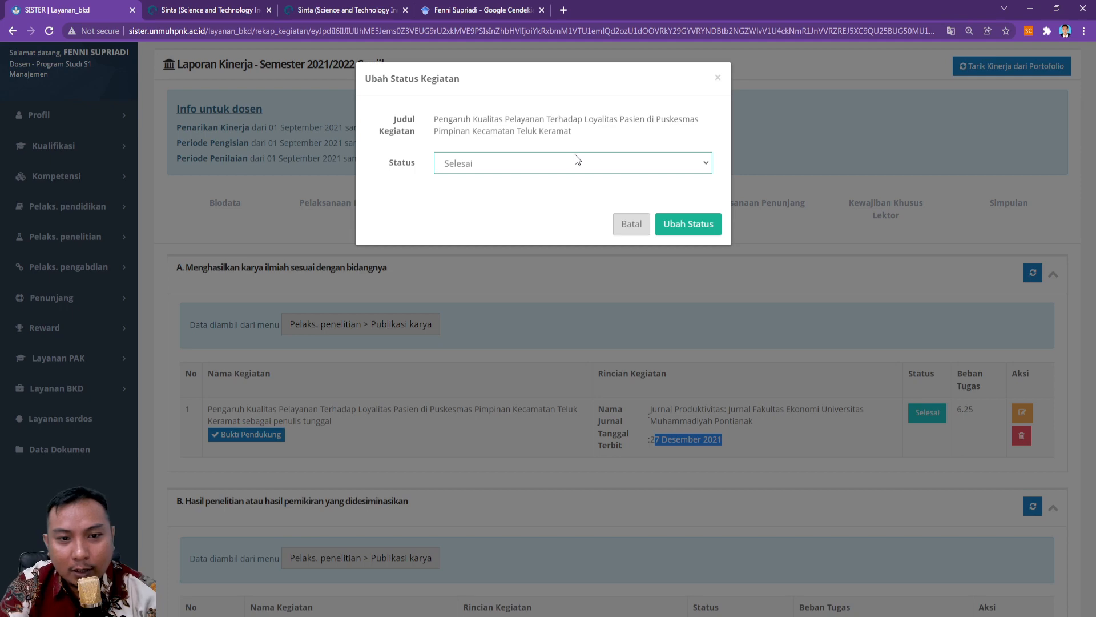
click(717, 77)
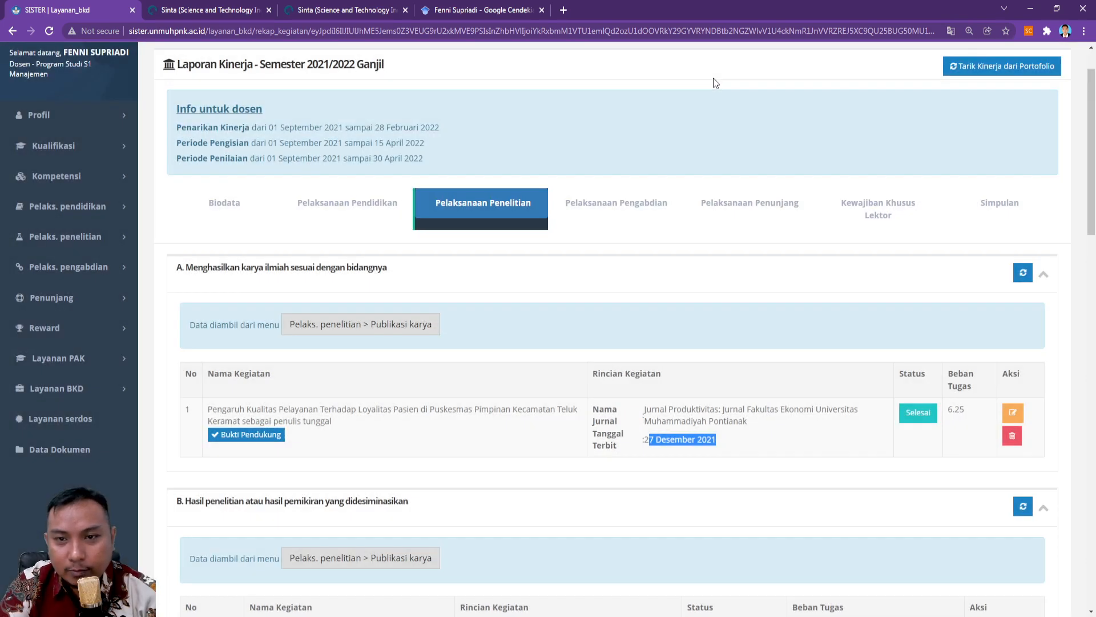
Step: Edit the journal article in category A, setting Jumlah Penulis to 2 and Peran Penulis to penulis anggota, and save the data
click(1013, 412)
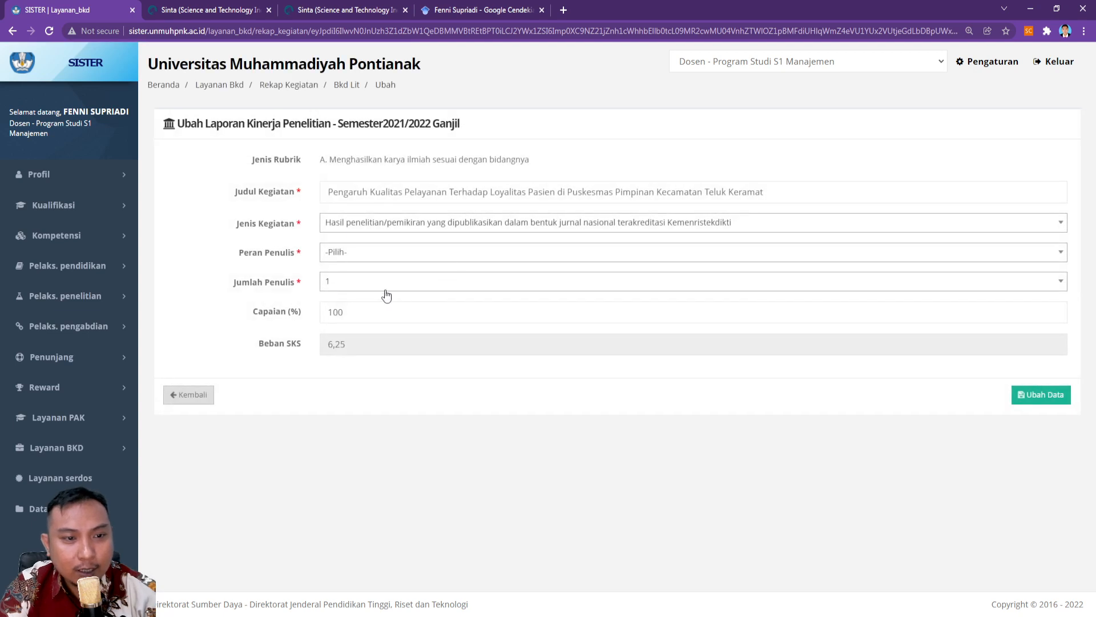
click(388, 261)
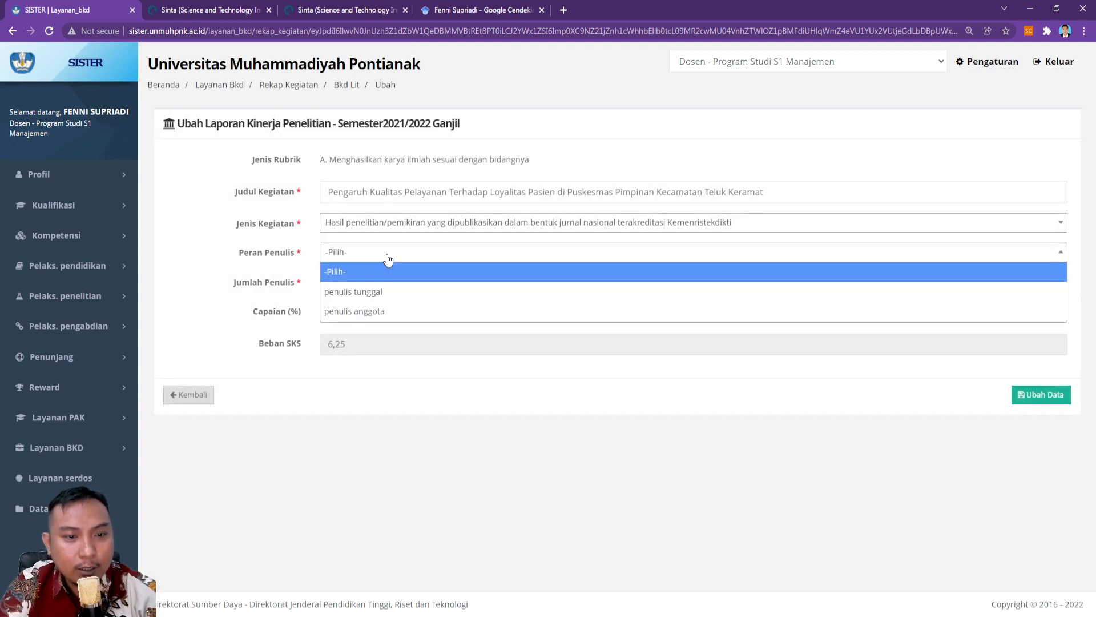
click(388, 260)
click(388, 260)
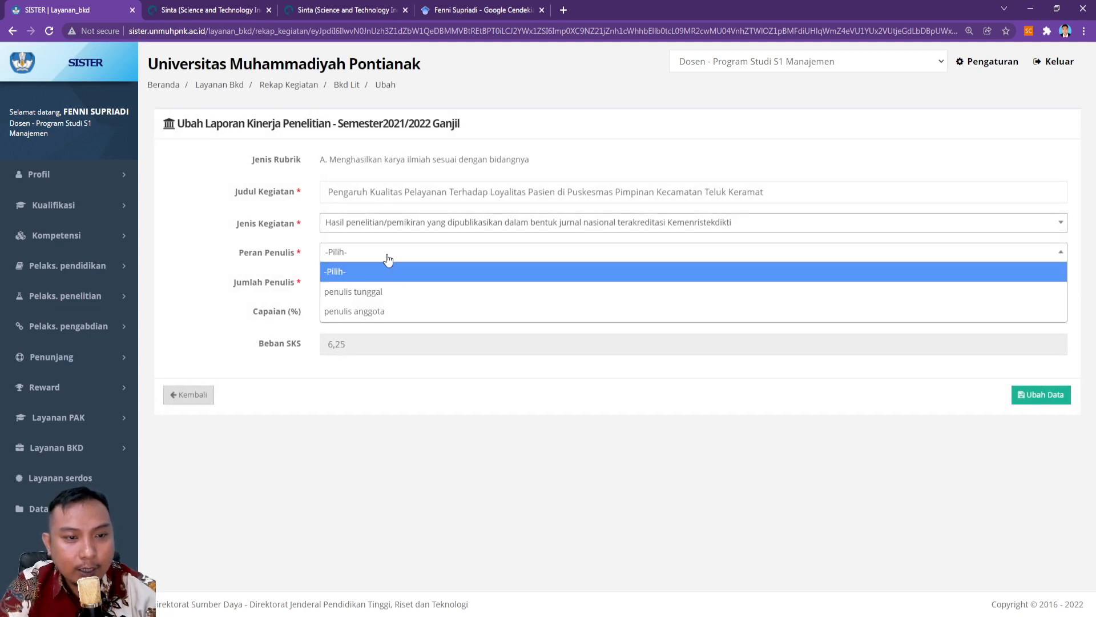
click(387, 261)
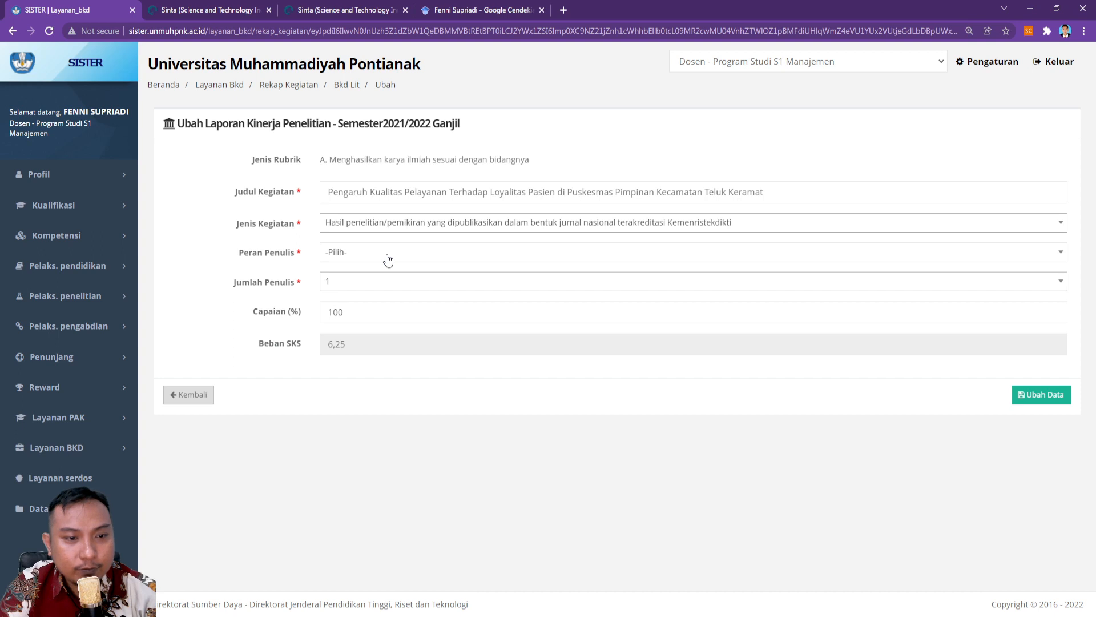
click(352, 290)
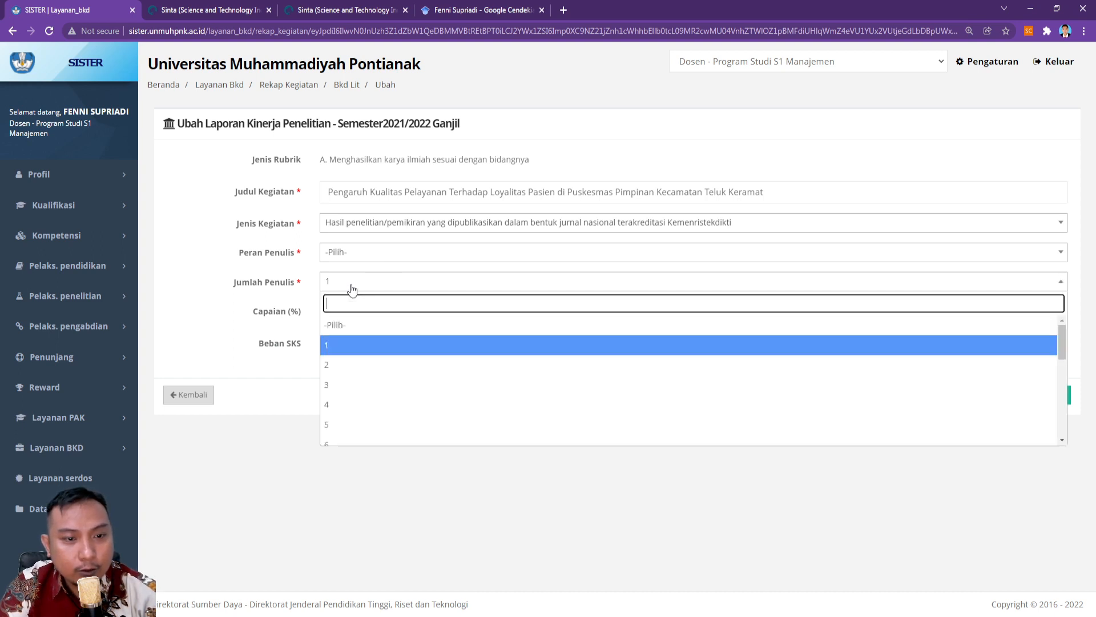
click(340, 364)
click(363, 258)
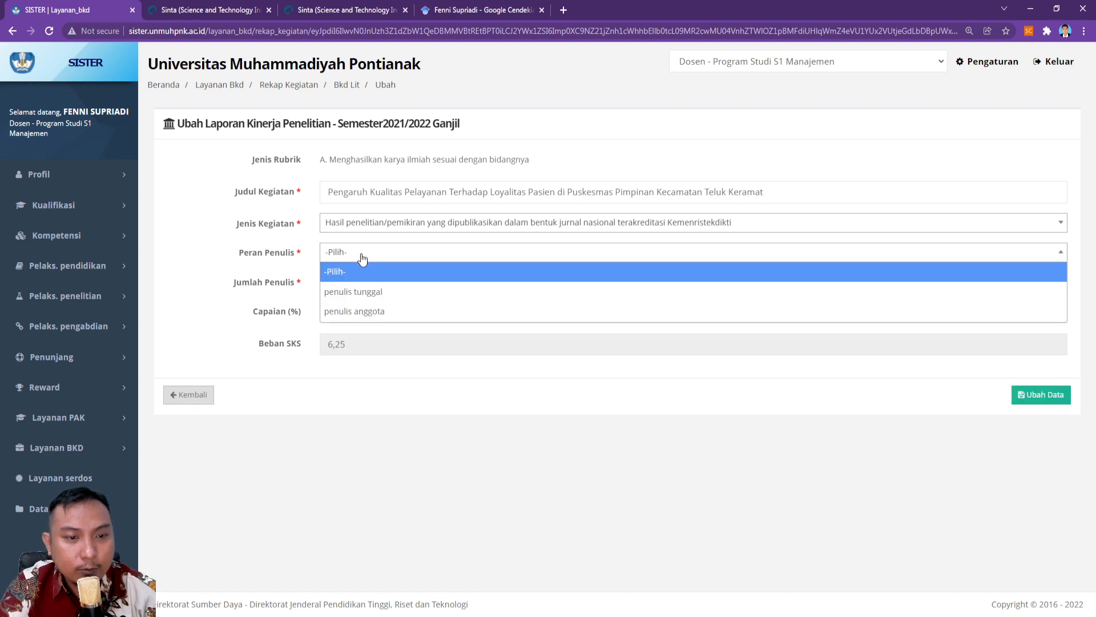
click(363, 311)
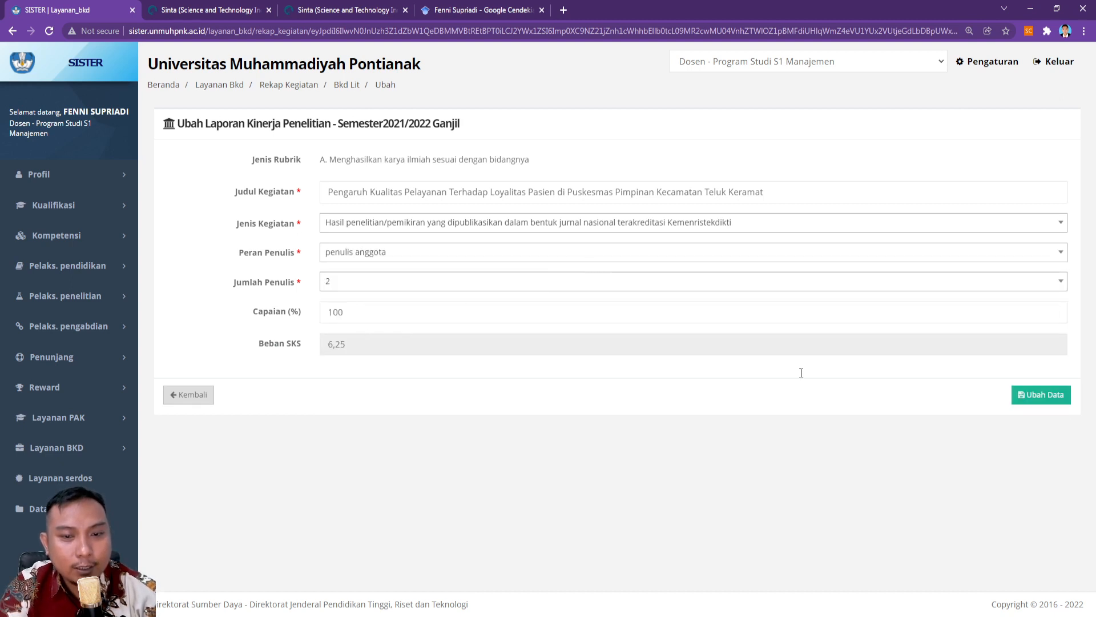
click(1034, 400)
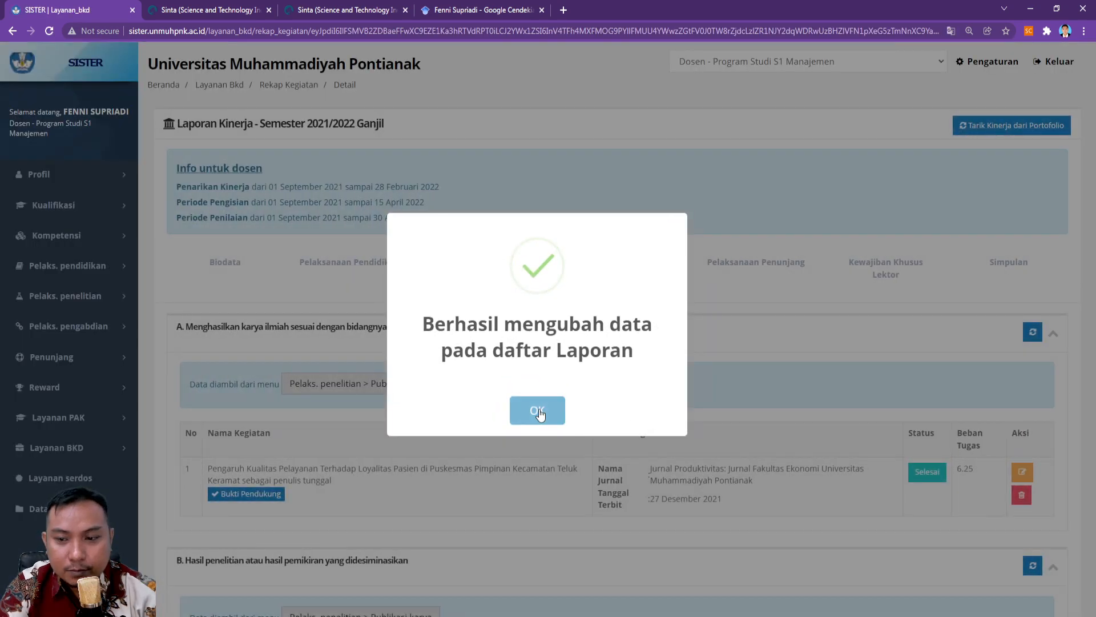
click(540, 410)
Step: Review Pelaksanaan Pengabdian down to the COVID-19 Ekonomi Kreatif article in category F and check its status form without changing it
scroll(628, 382, down, 3)
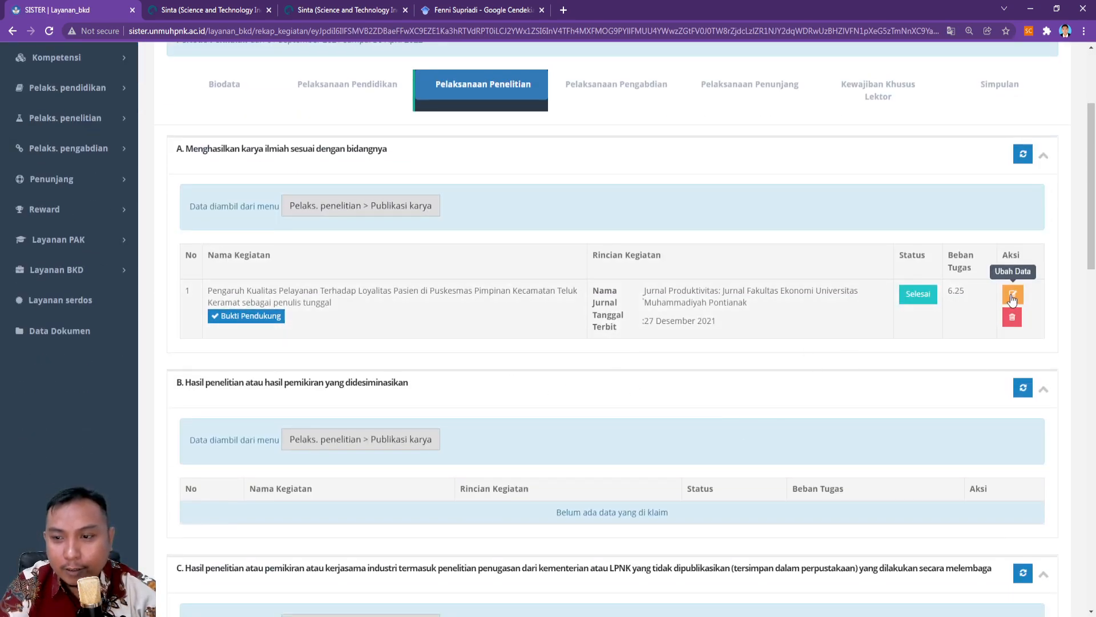
scroll(988, 177, up, 3)
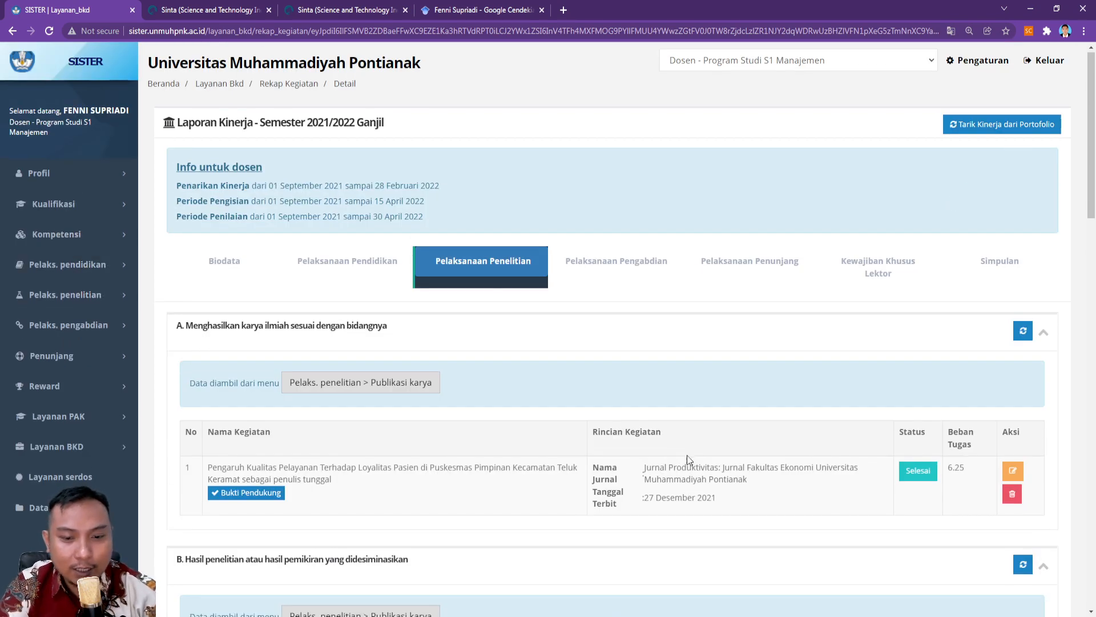
scroll(688, 461, down, 4)
scroll(692, 457, up, 4)
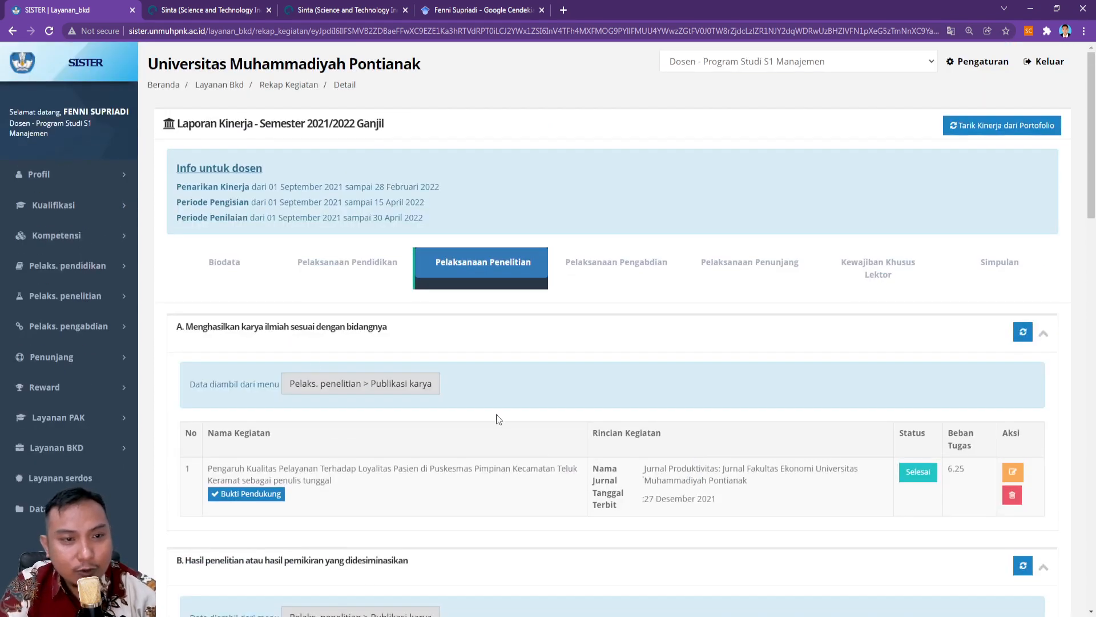
click(647, 270)
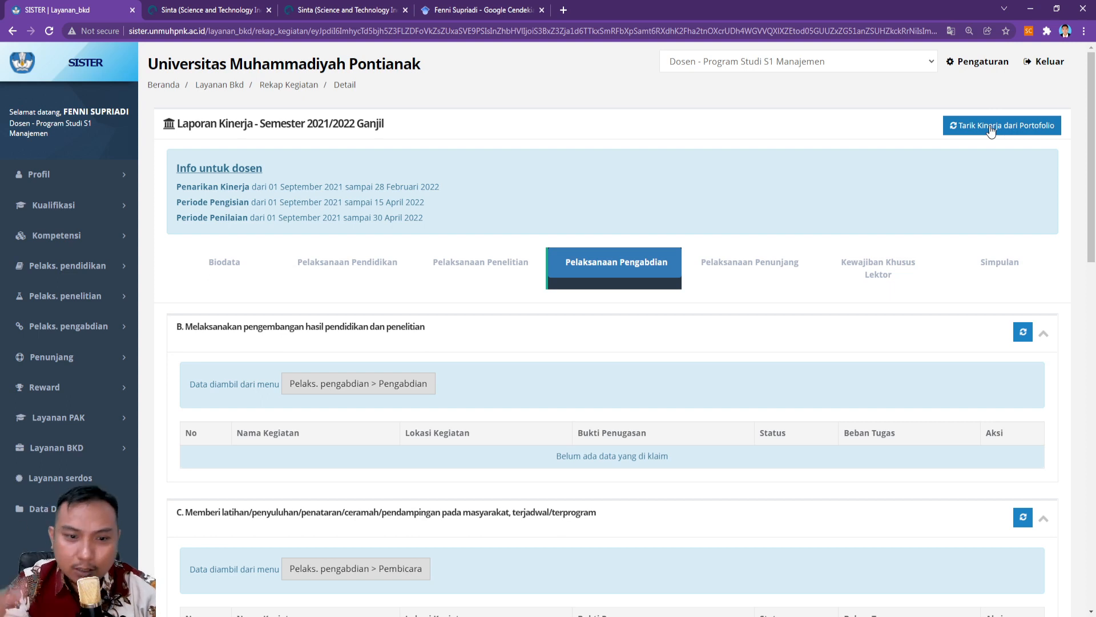
scroll(998, 213, down, 1)
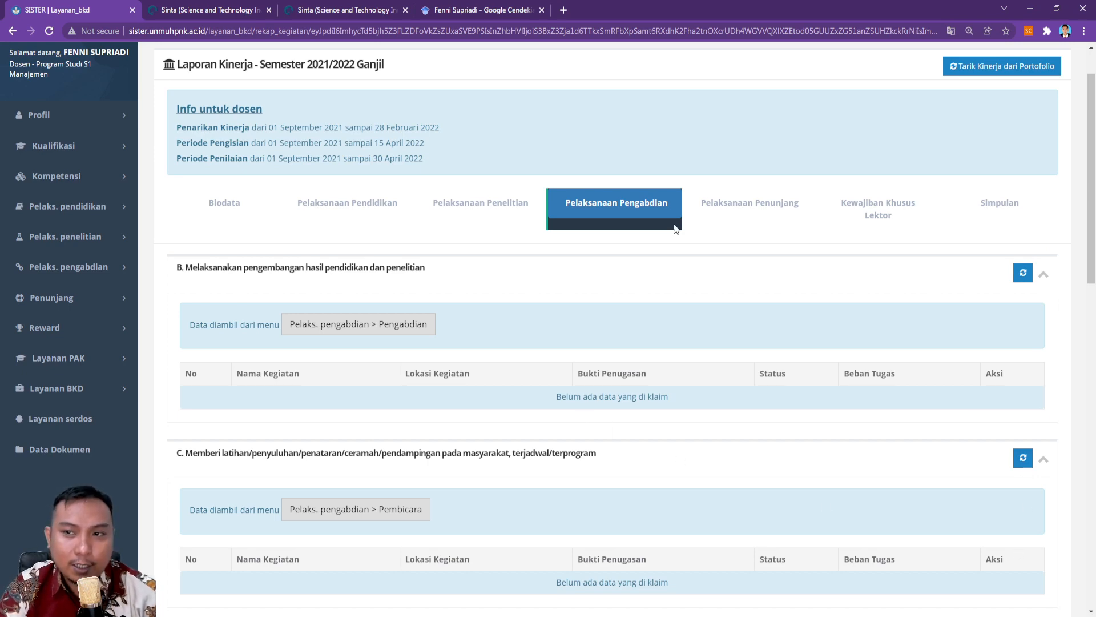
scroll(728, 280, down, 7)
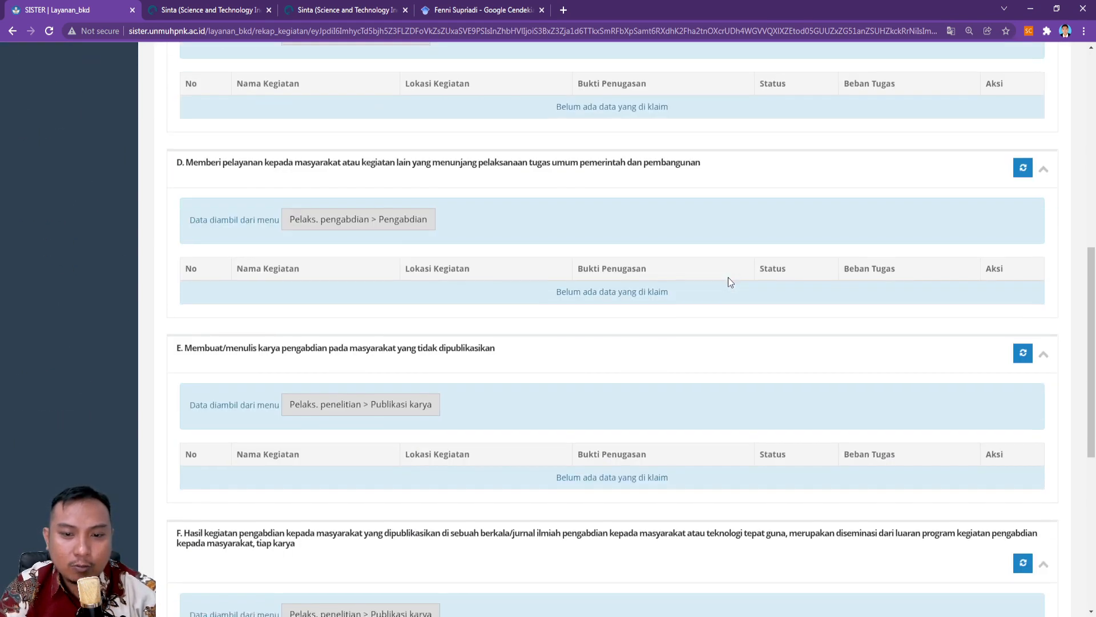
scroll(727, 276, down, 7)
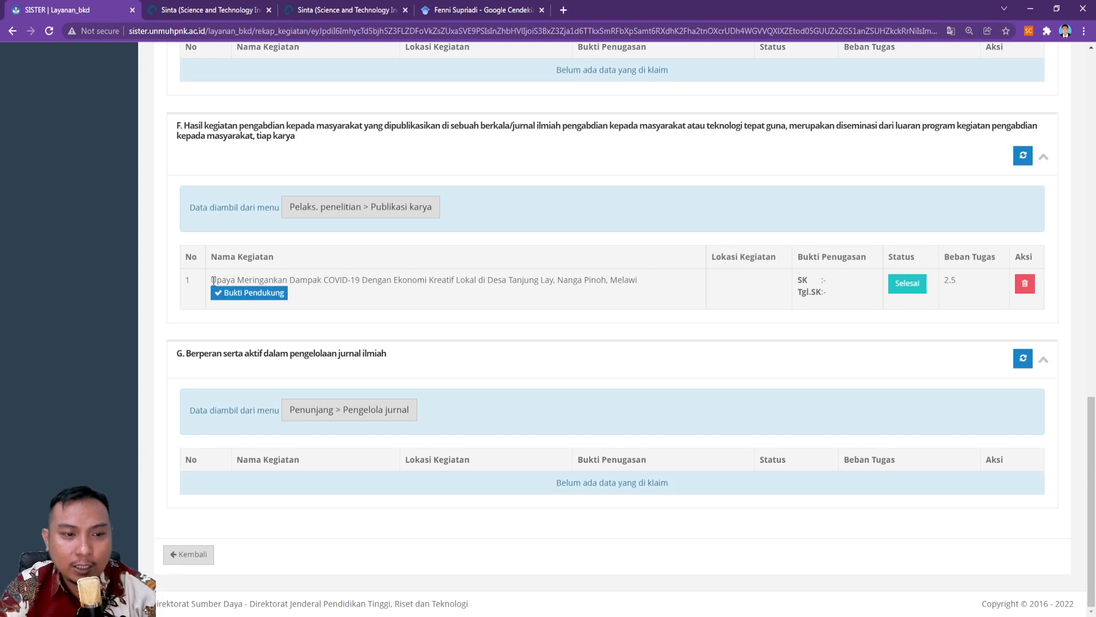
drag(213, 280, 683, 291)
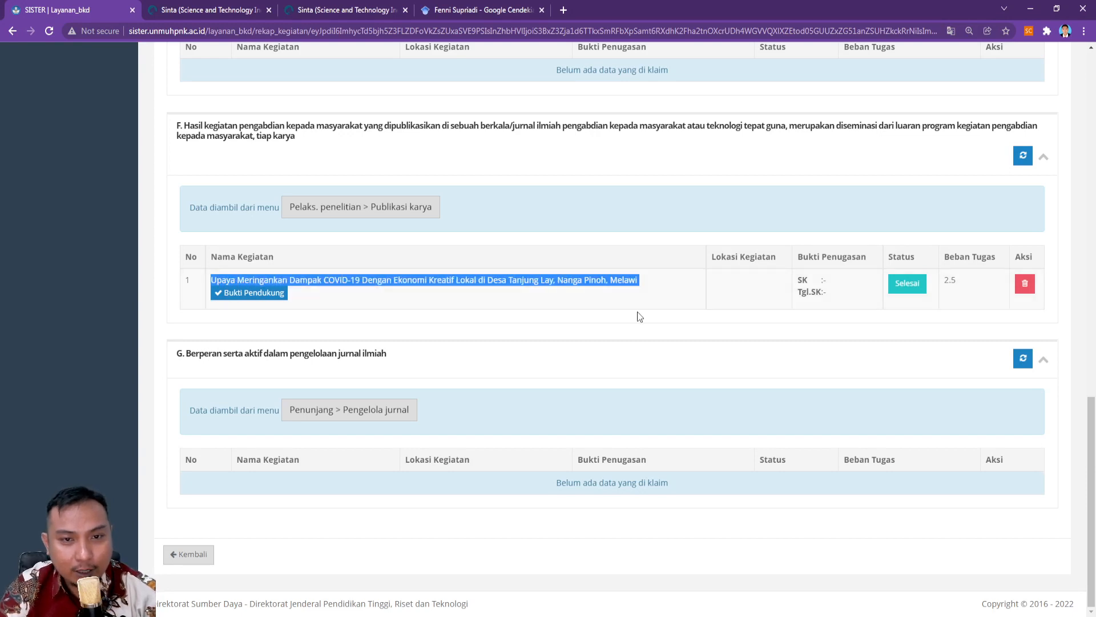
click(908, 284)
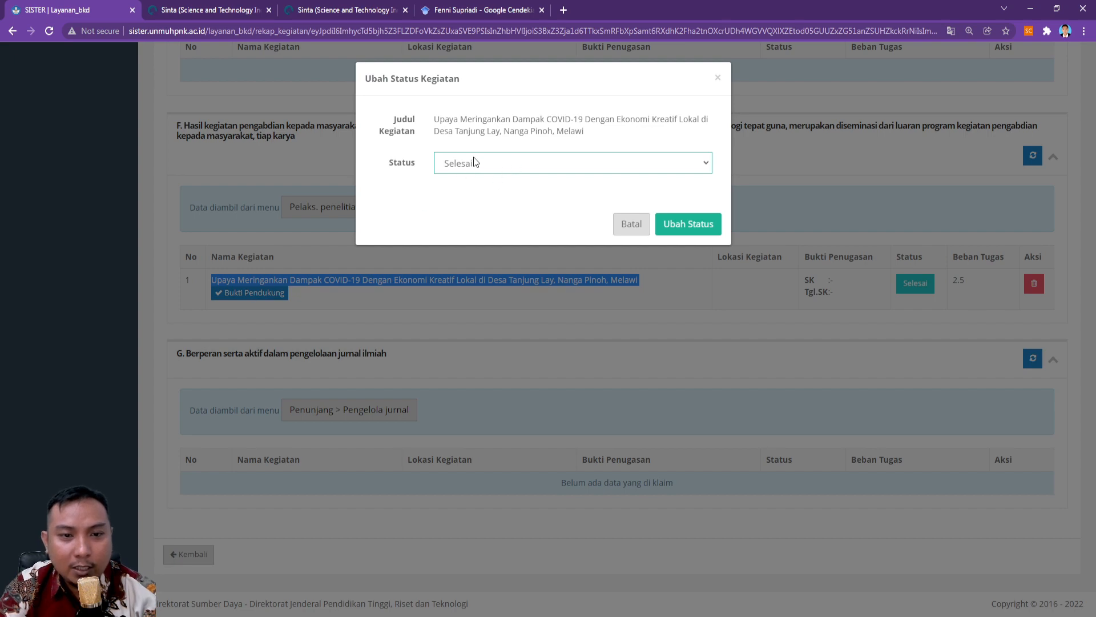
click(716, 77)
Step: Open the report's Pelaksanaan Penunjang to view its activity categories
scroll(687, 176, up, 3)
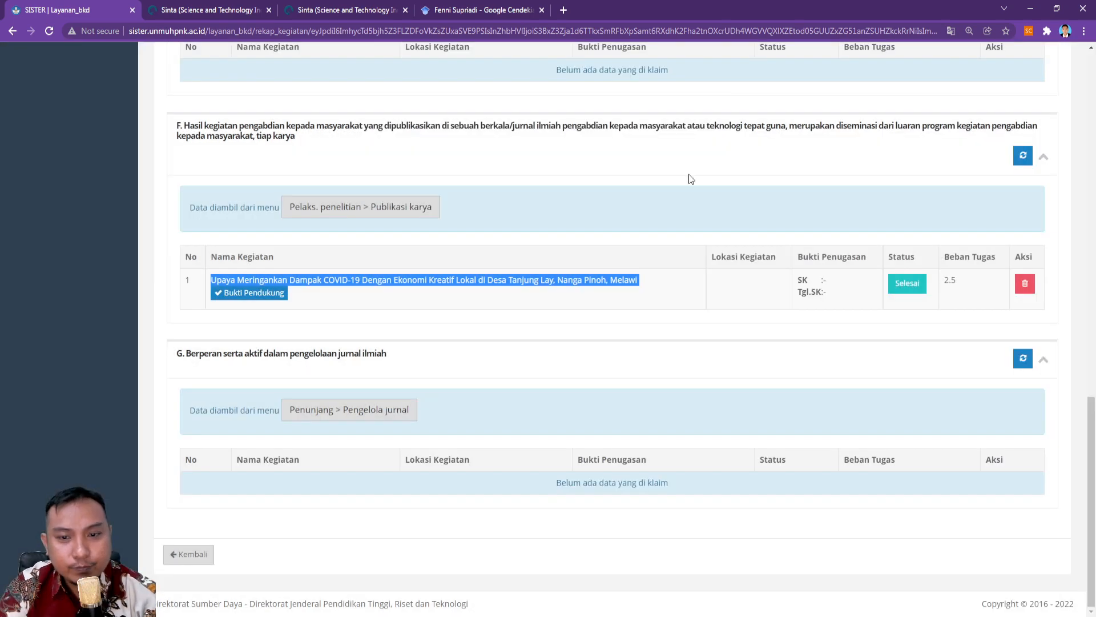
scroll(537, 365, up, 12)
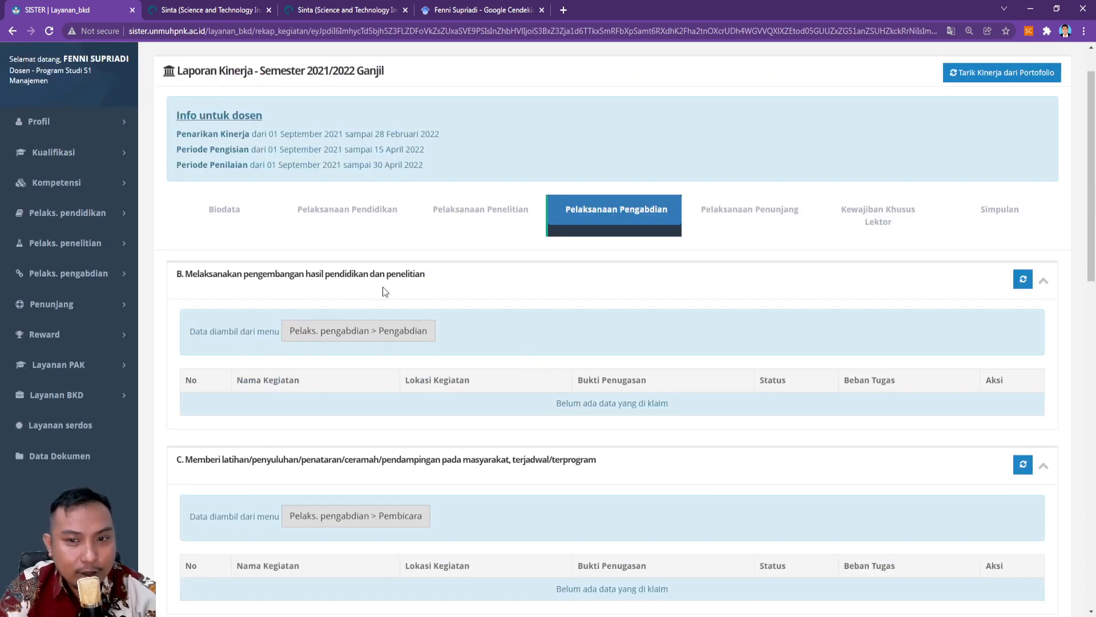
click(748, 211)
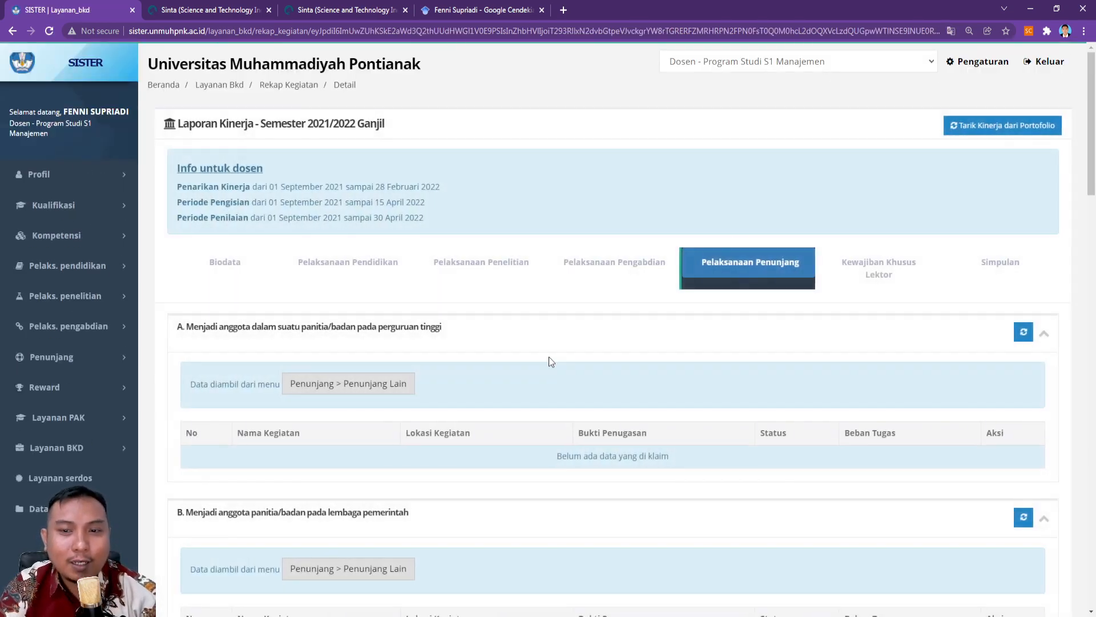
Step: Review the Pelaksanaan Penunjang categories from A down to the ministry activity listed in category J
scroll(539, 356, down, 6)
scroll(544, 350, up, 3)
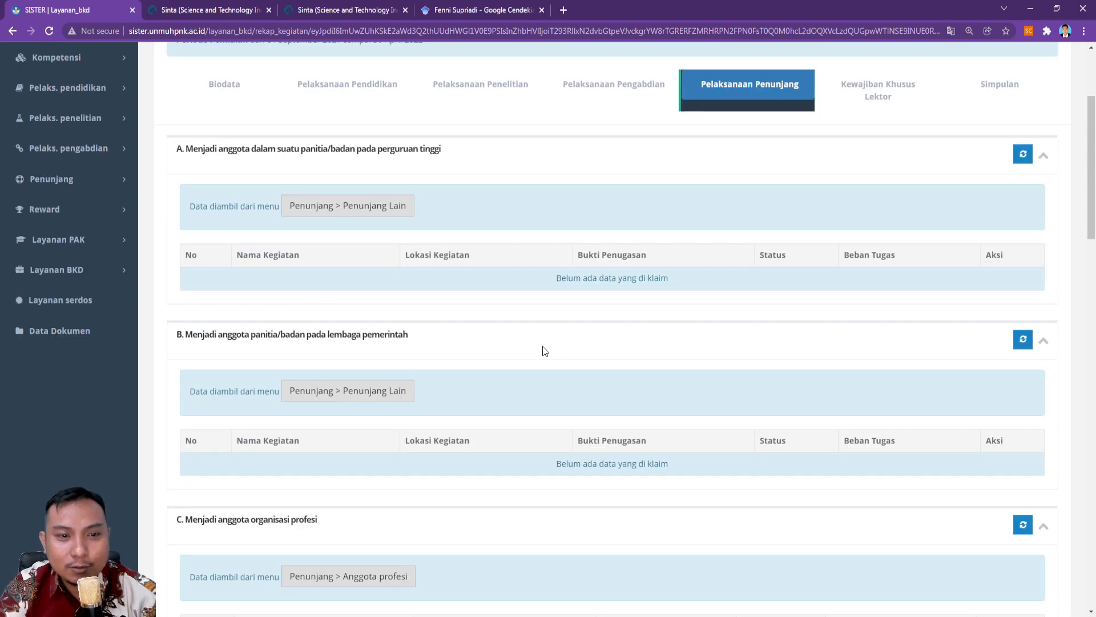
scroll(546, 354, down, 3)
scroll(545, 353, up, 7)
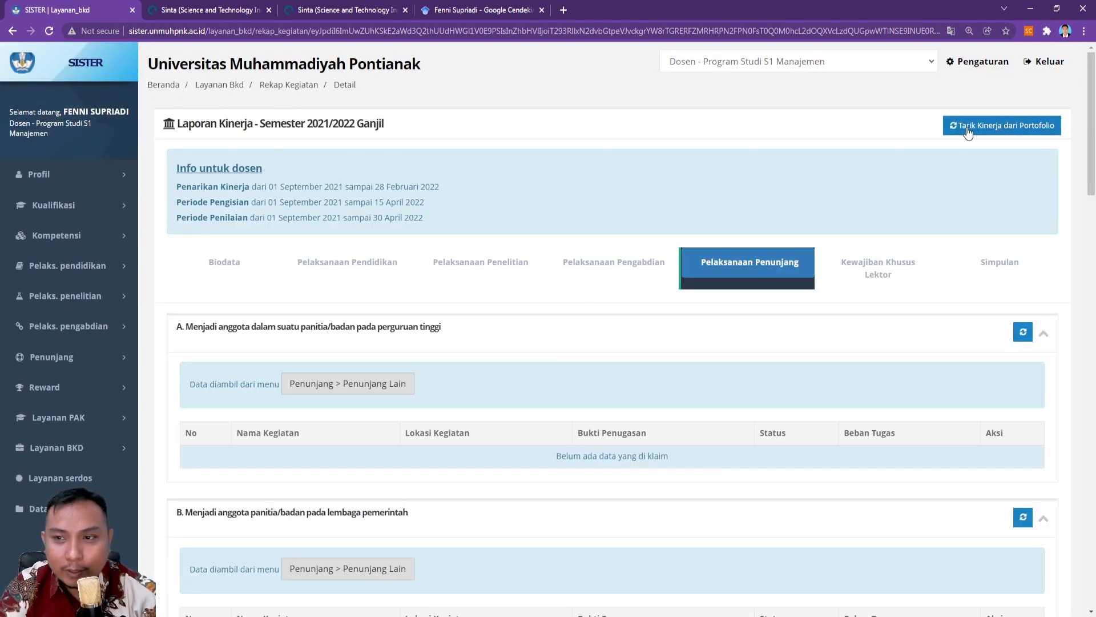
scroll(596, 383, down, 6)
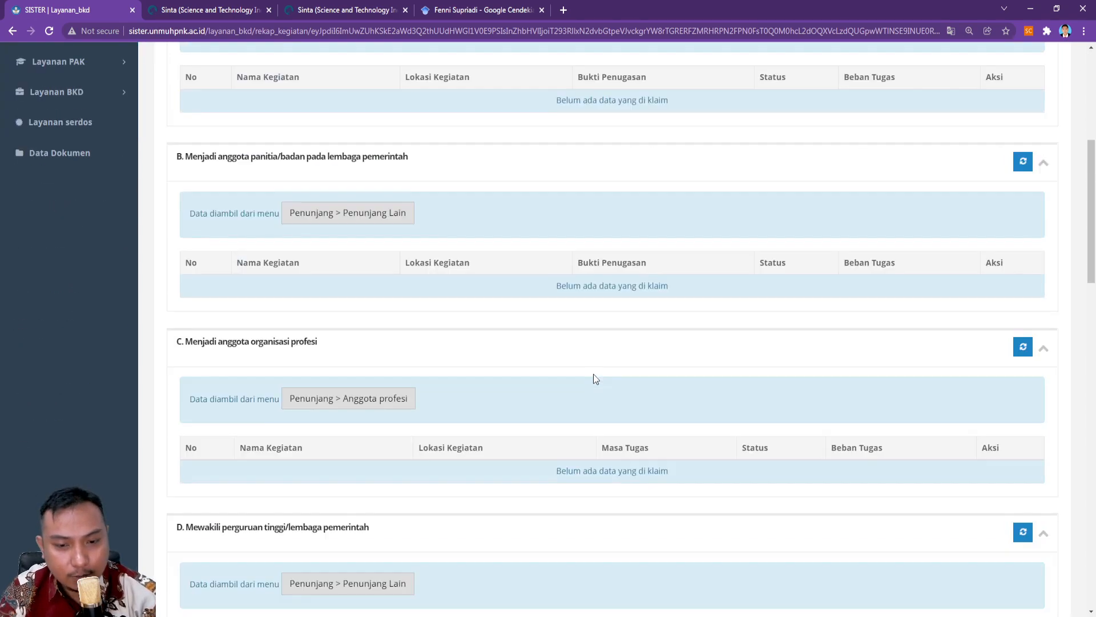
scroll(594, 378, up, 6)
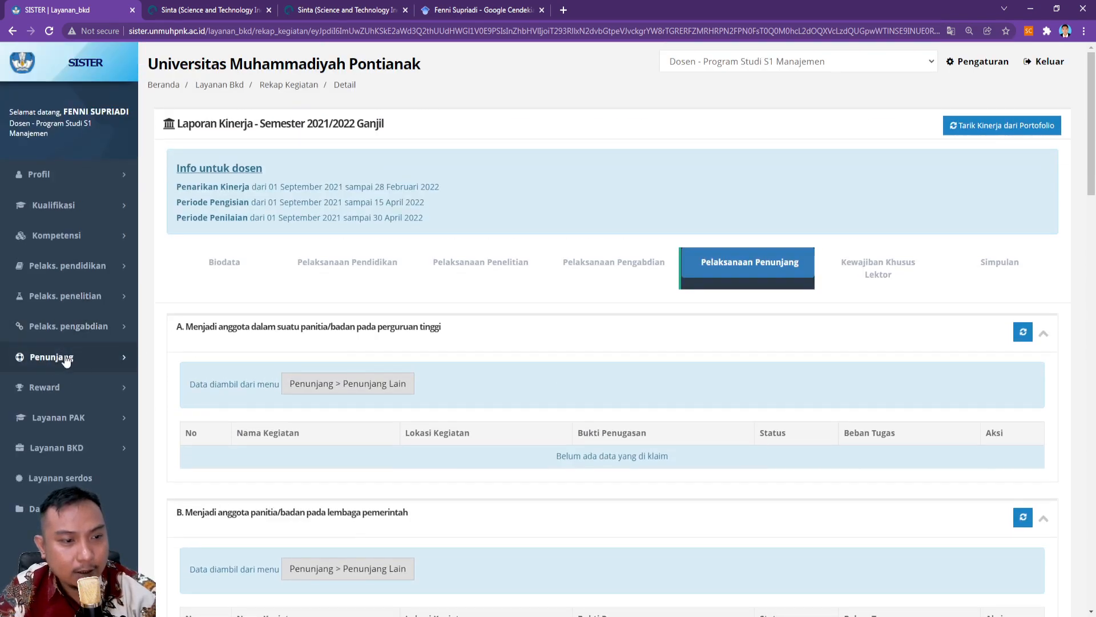
scroll(679, 365, down, 20)
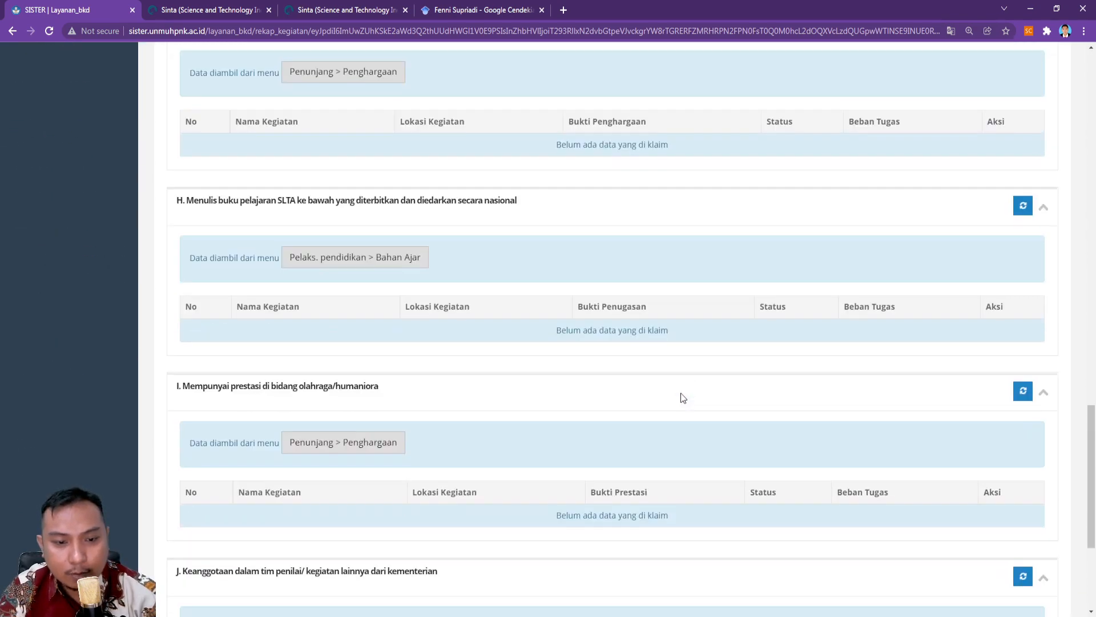
scroll(683, 397, down, 4)
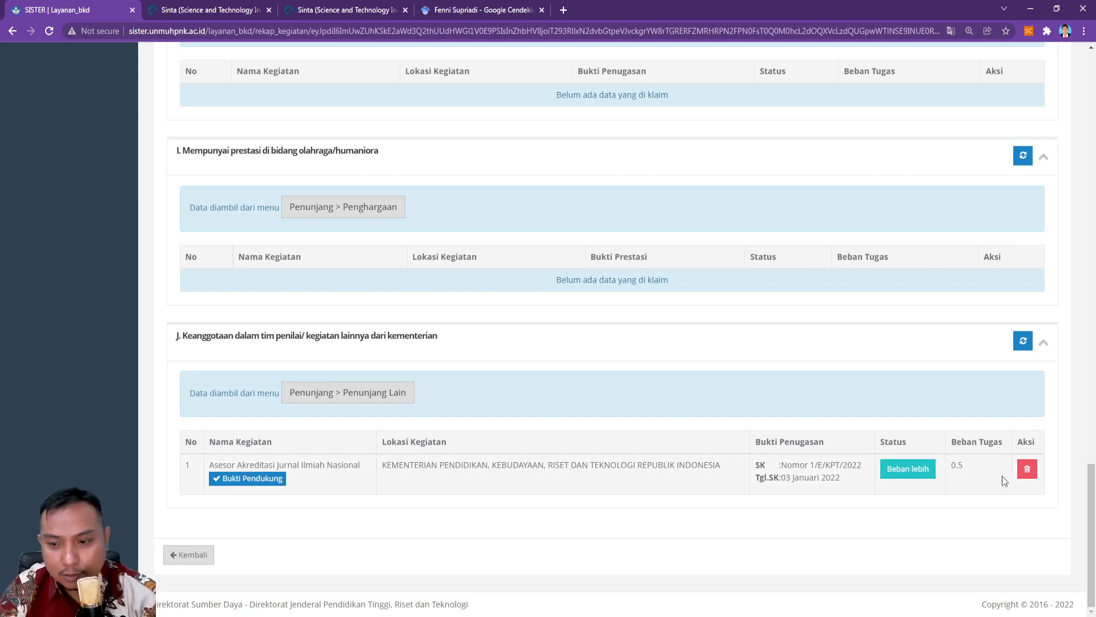
Step: Change the status of Asesor Akreditasi Jurnal Ilmiah Nasional in category J to Selesai and check its row
click(907, 471)
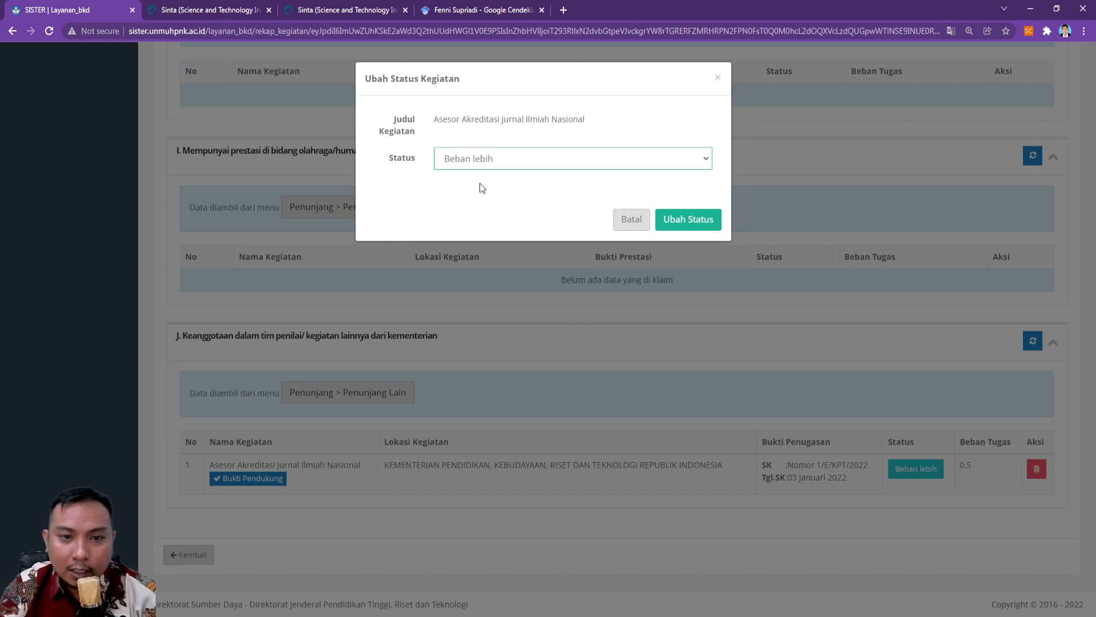
click(691, 220)
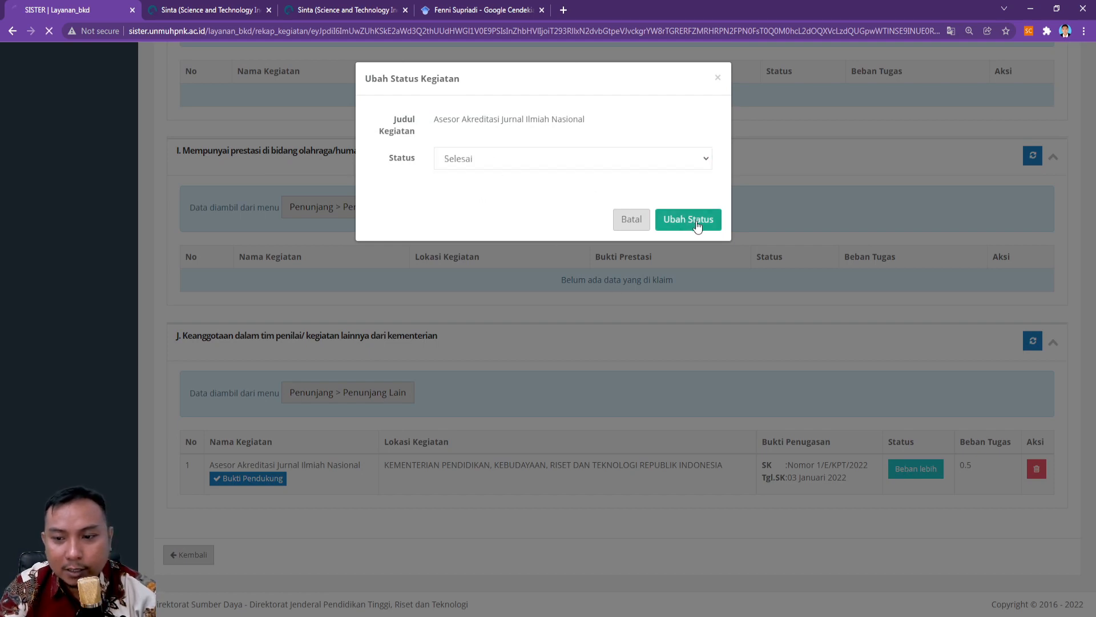
click(531, 417)
scroll(795, 411, down, 20)
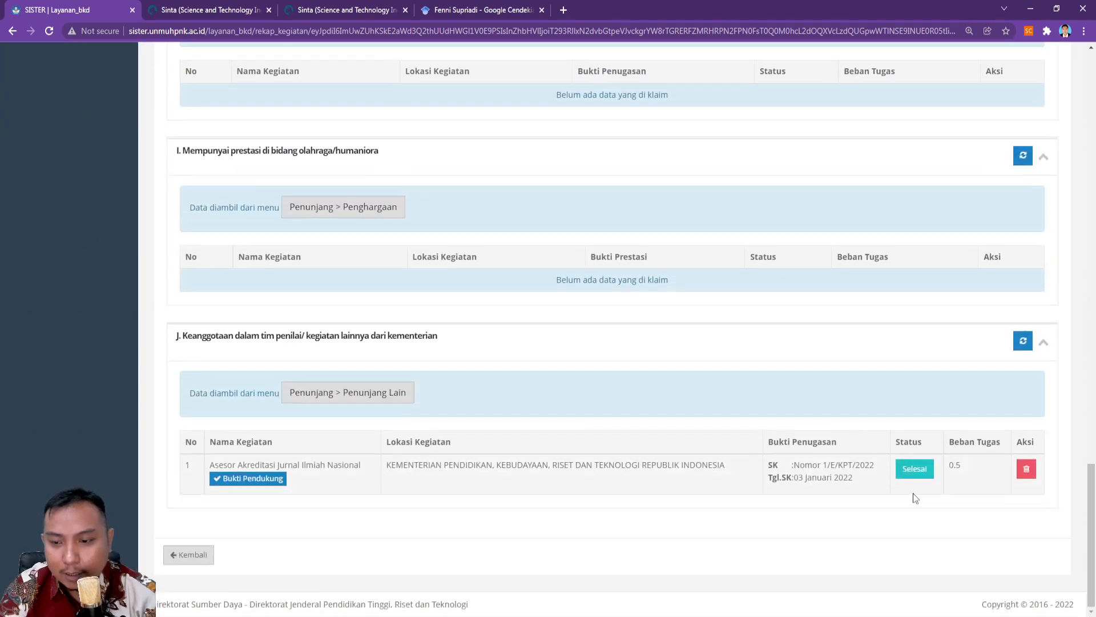
click(541, 608)
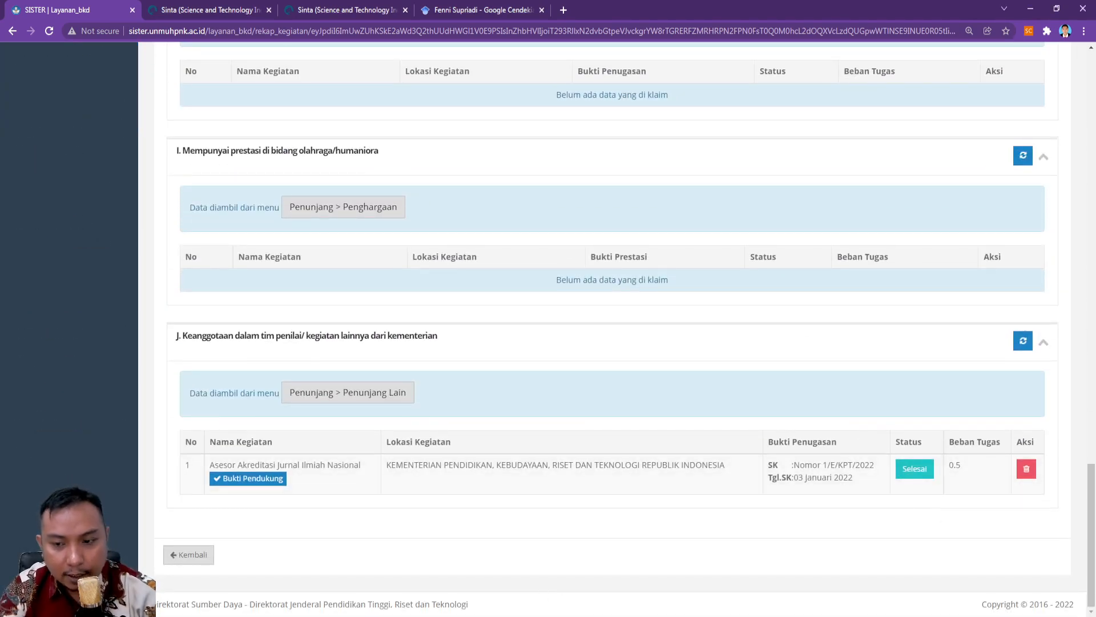
Step: Open the report's Simpulan and examine the Kewajiban BKD totals and the compliance statement beneath them
scroll(872, 441, up, 20)
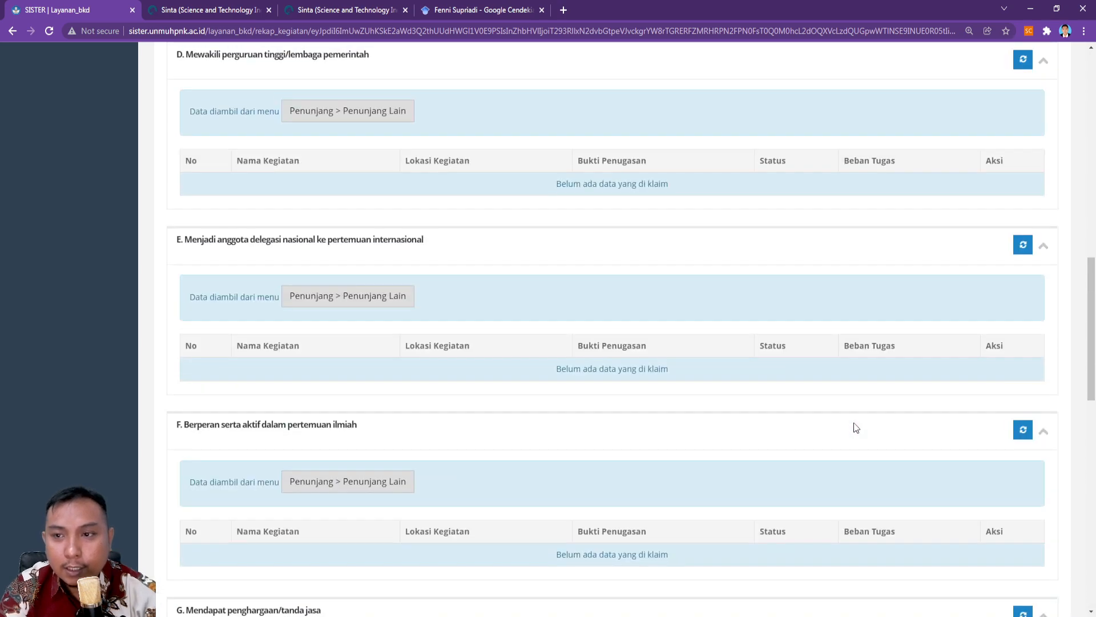
click(975, 271)
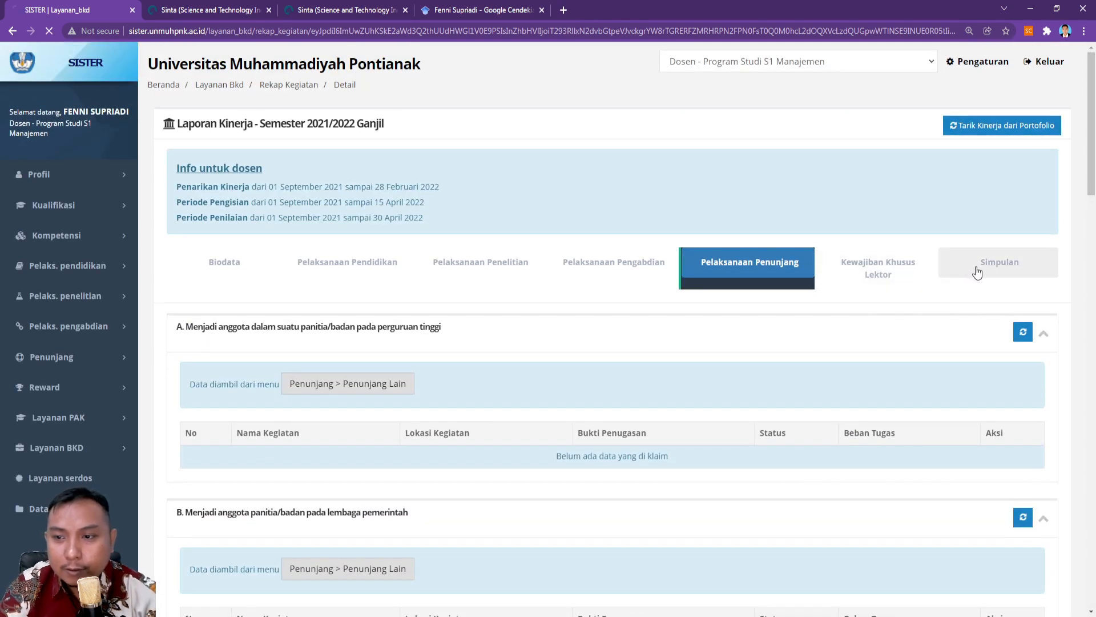
scroll(749, 364, down, 4)
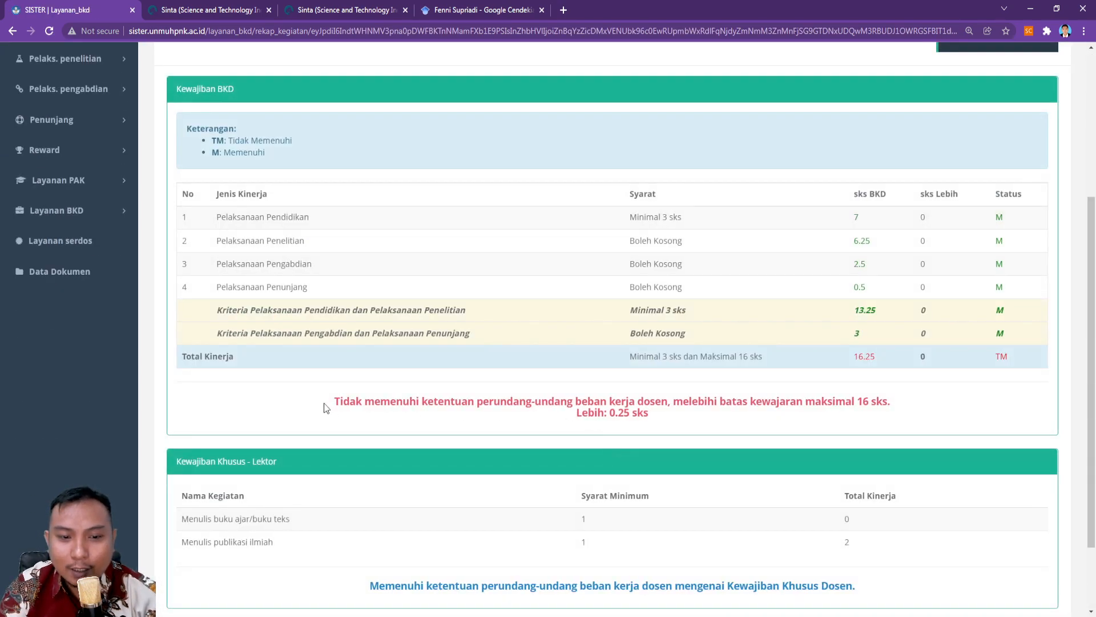
drag(334, 401, 888, 401)
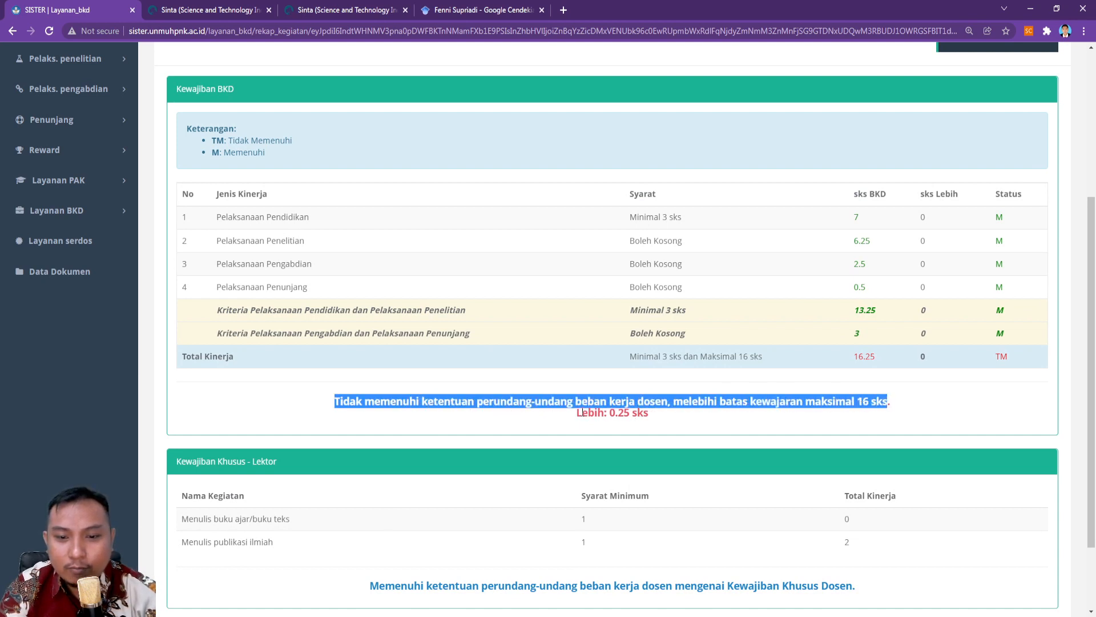
drag(582, 412, 653, 404)
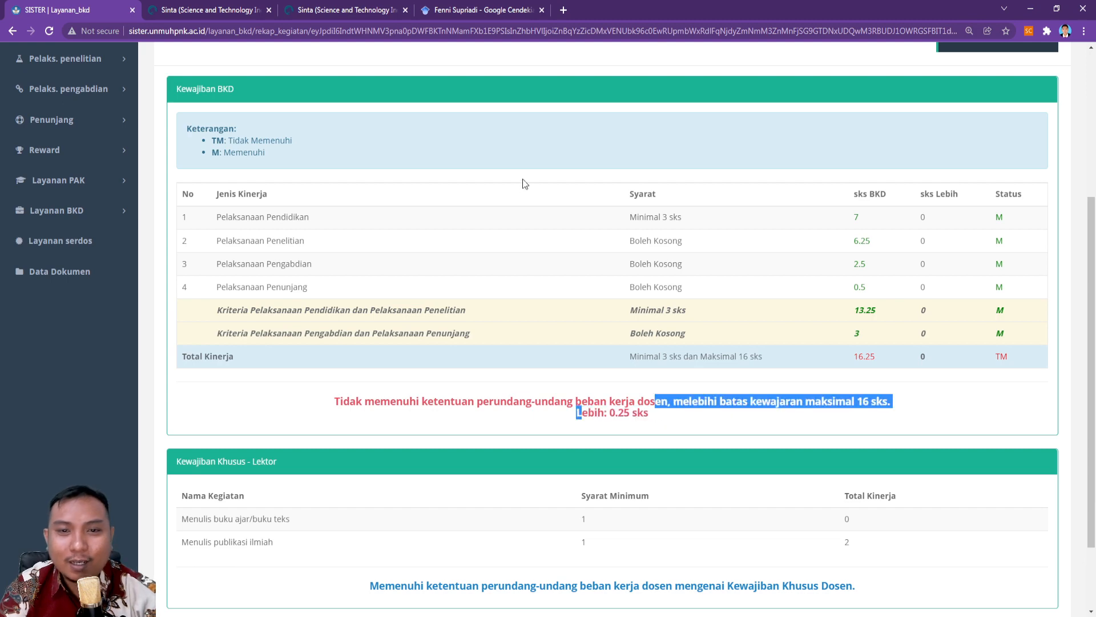
scroll(252, 107, up, 5)
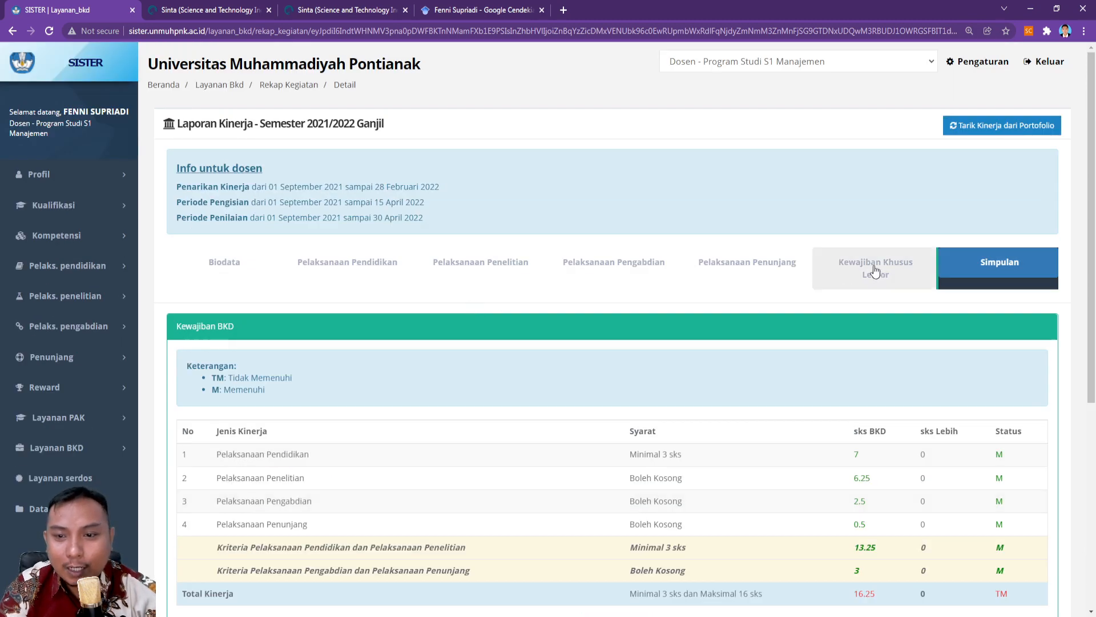
Step: In Pelaksanaan Penunjang, set the status of Asesor Akreditasi Jurnal Ilmiah Nasional in category J to Beban lebih and check its row
click(749, 264)
scroll(749, 334, down, 10)
scroll(749, 348, down, 15)
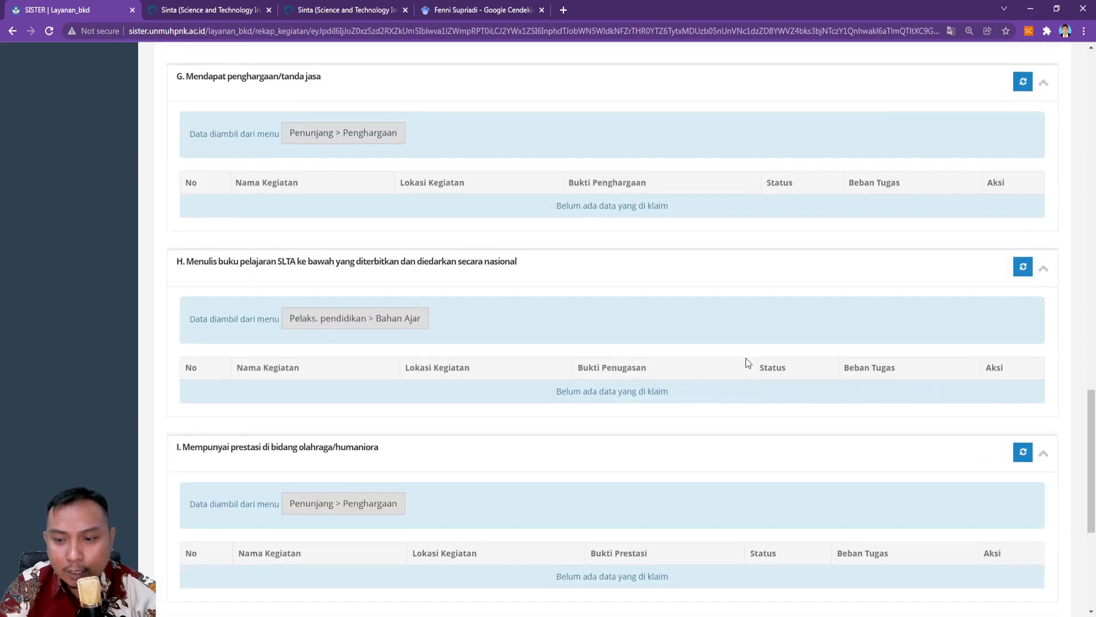
click(914, 469)
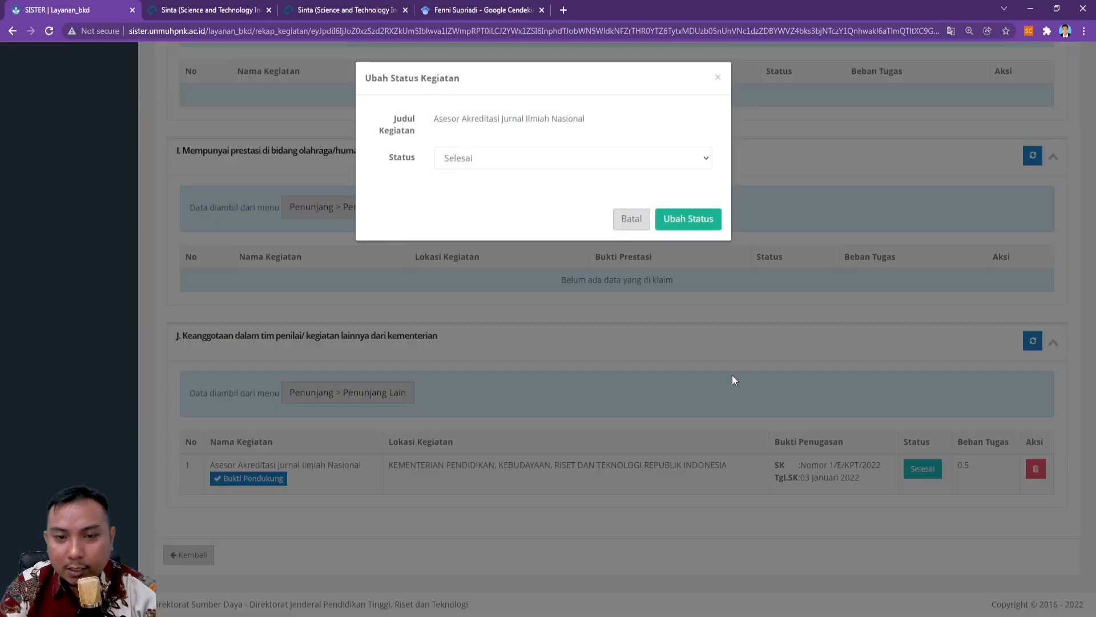
click(553, 162)
click(489, 210)
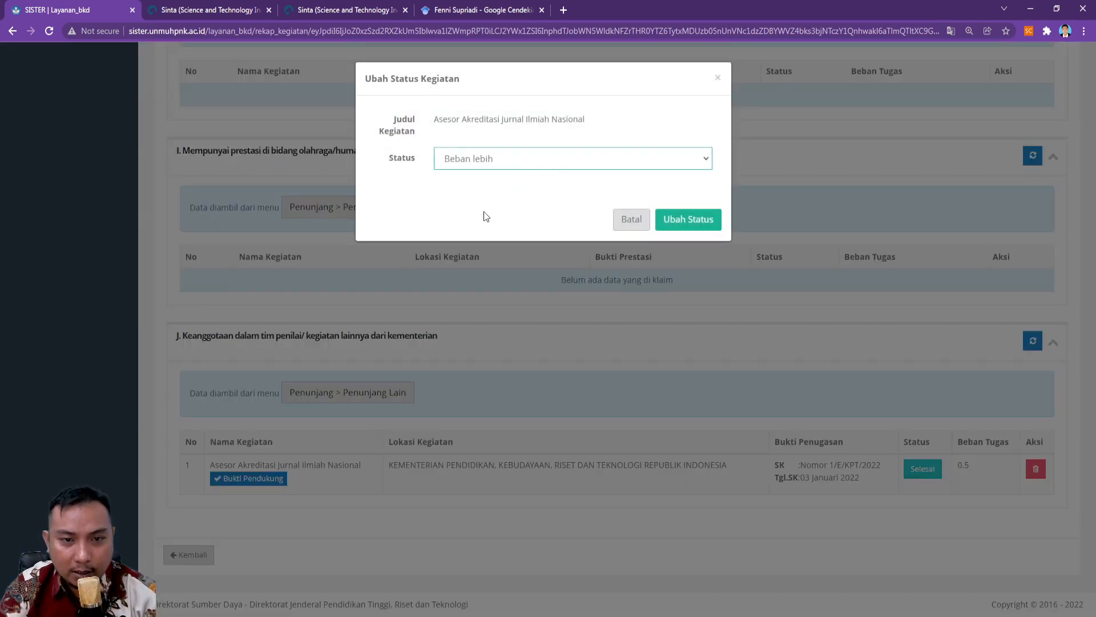
click(704, 222)
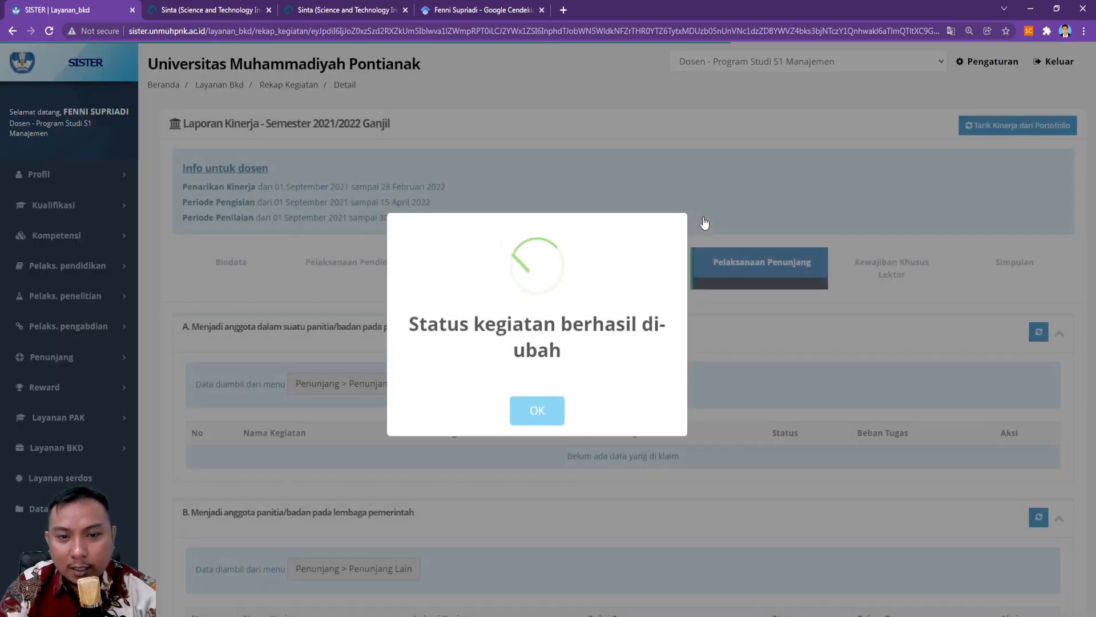
click(539, 410)
scroll(693, 401, down, 10)
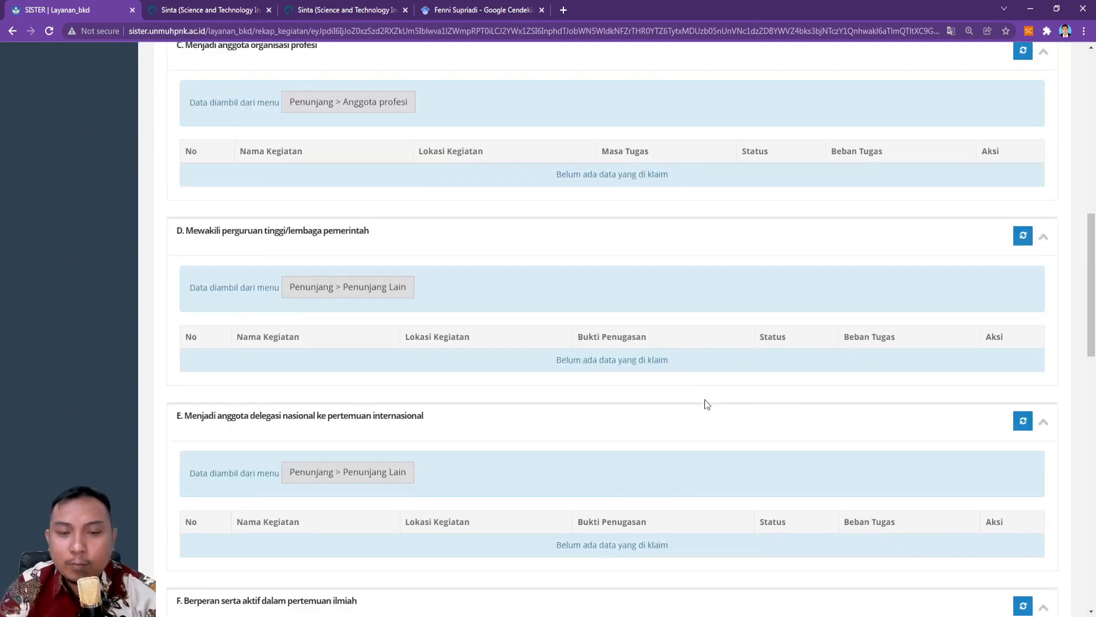
scroll(705, 399, down, 10)
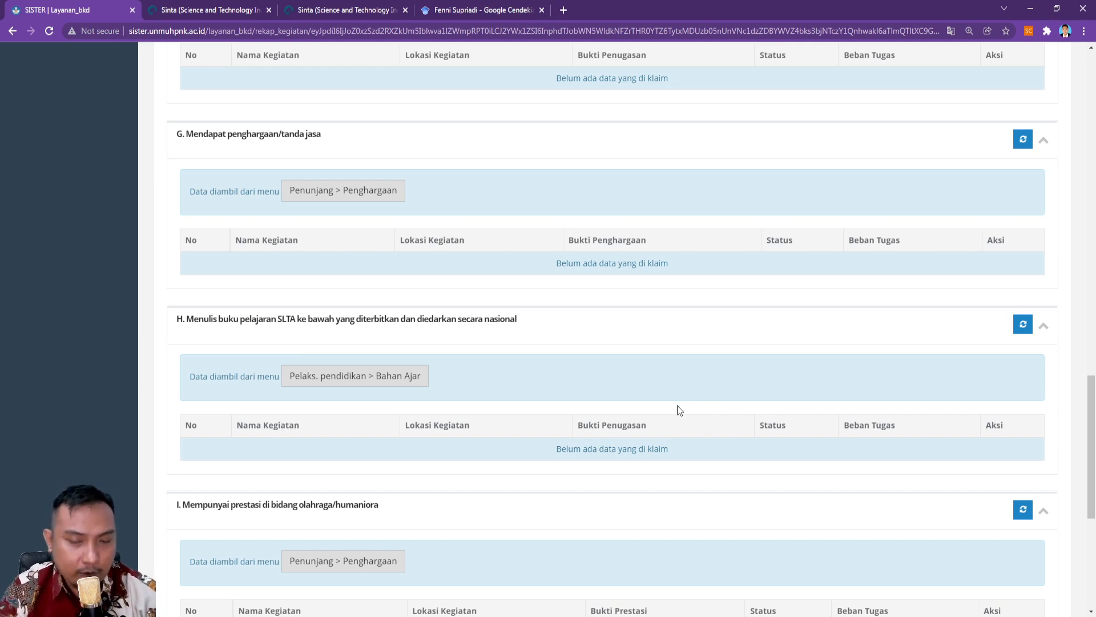
scroll(679, 410, down, 6)
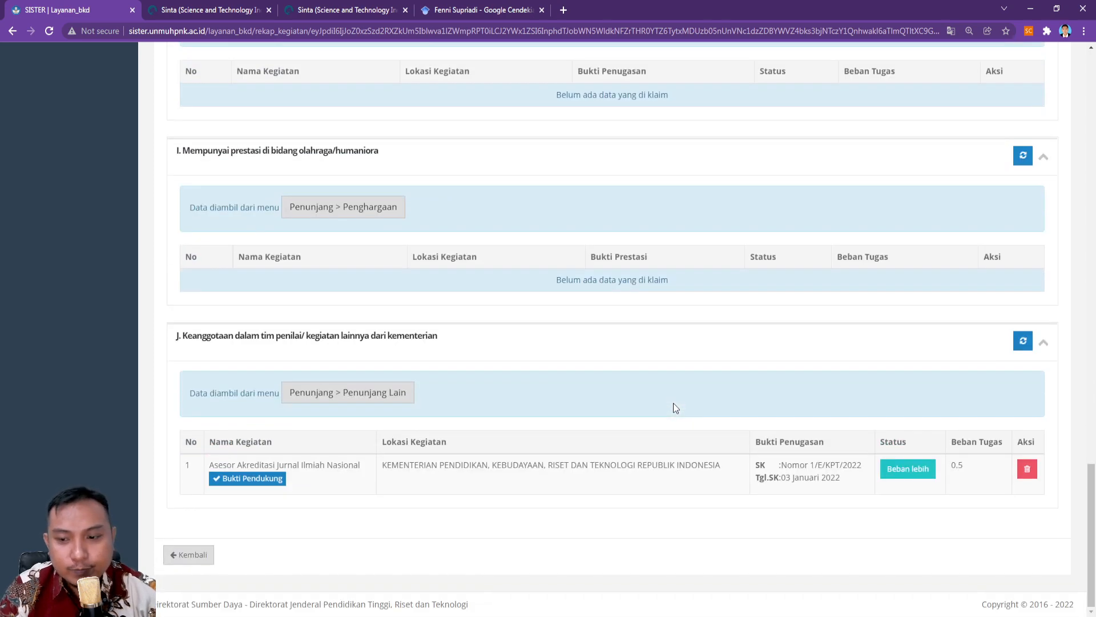
Step: Reopen Simpulan and check the Total Kinerja sks BKD, the compliance statement and the sks Lebih column
scroll(913, 479, up, 20)
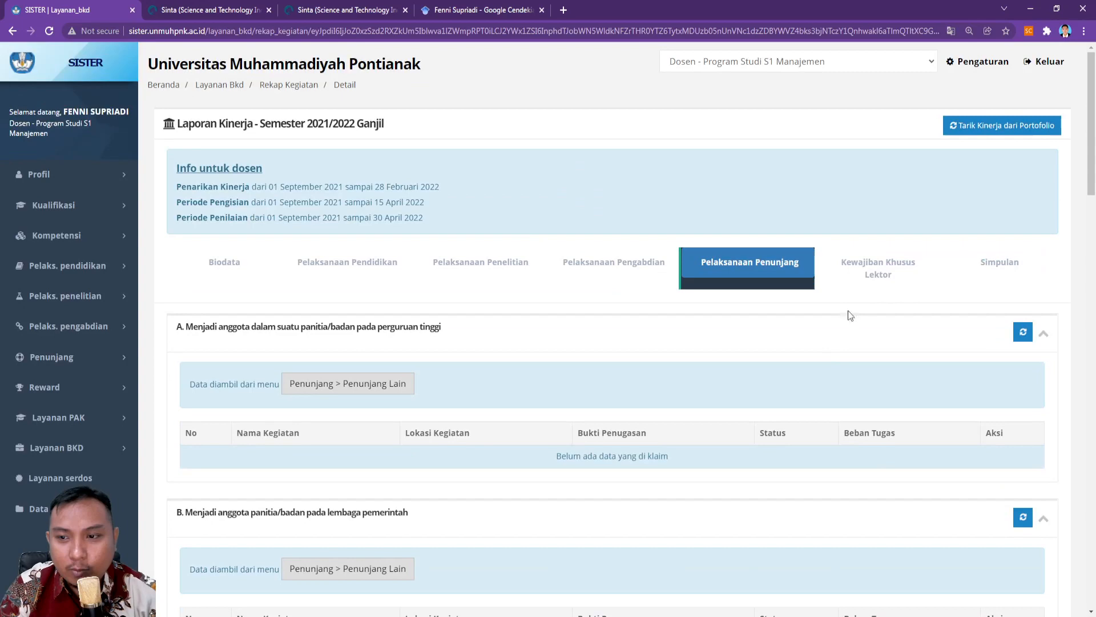
click(999, 262)
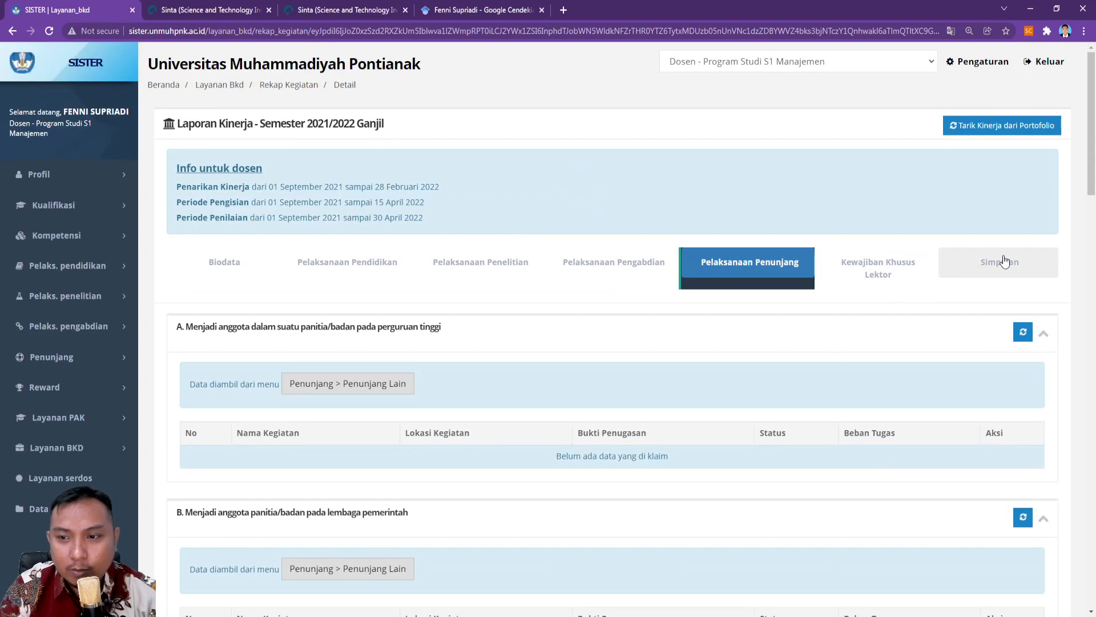
scroll(692, 354, down, 6)
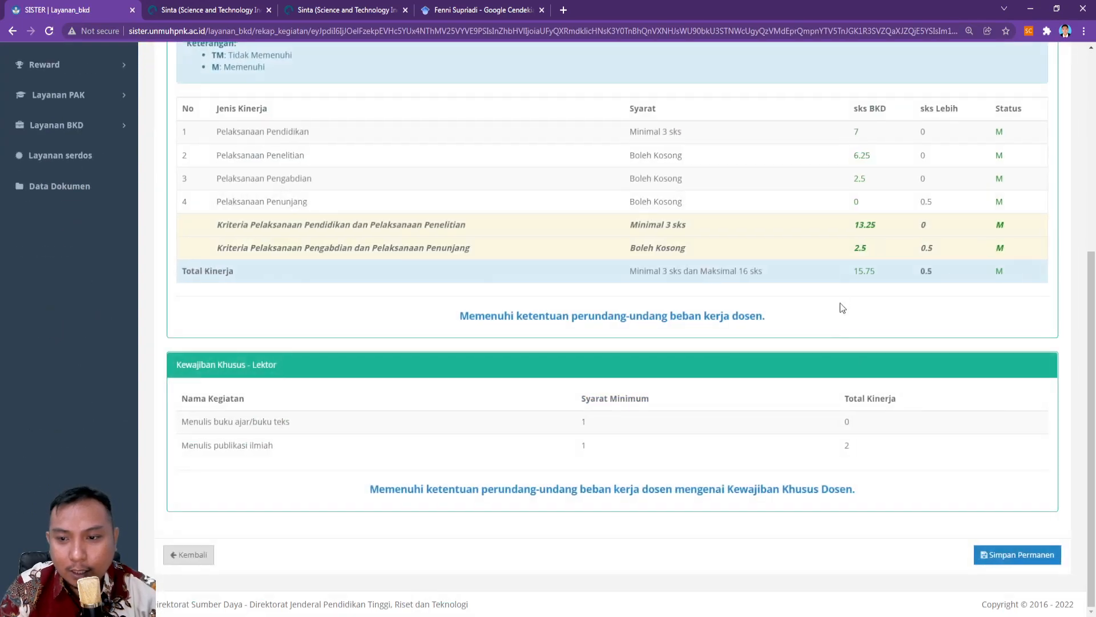
drag(855, 270, 884, 276)
click(847, 275)
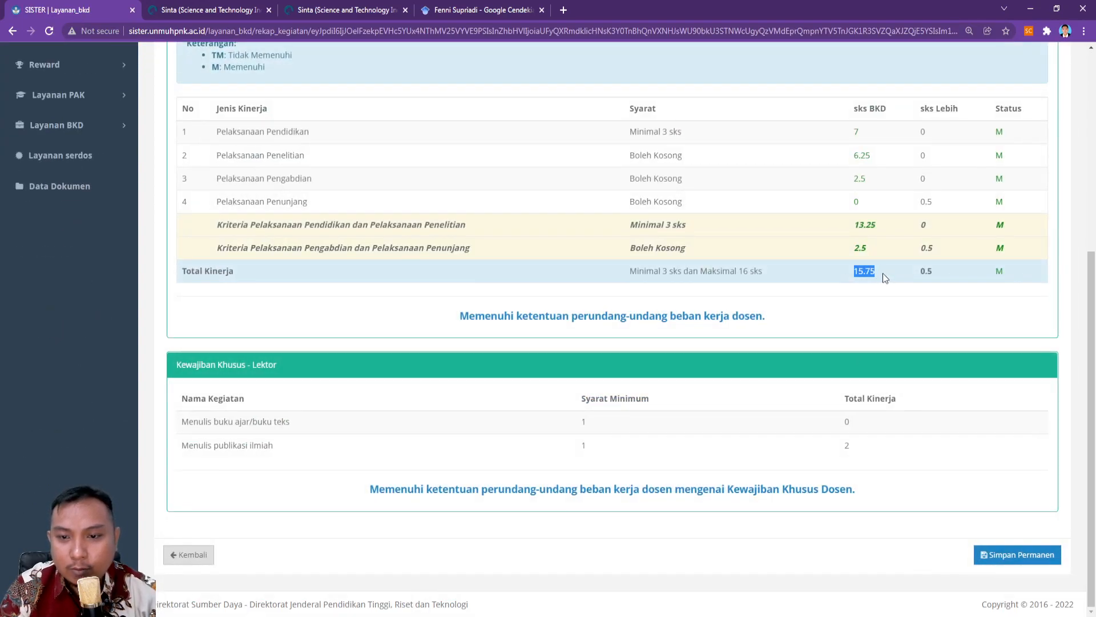
drag(556, 317, 721, 316)
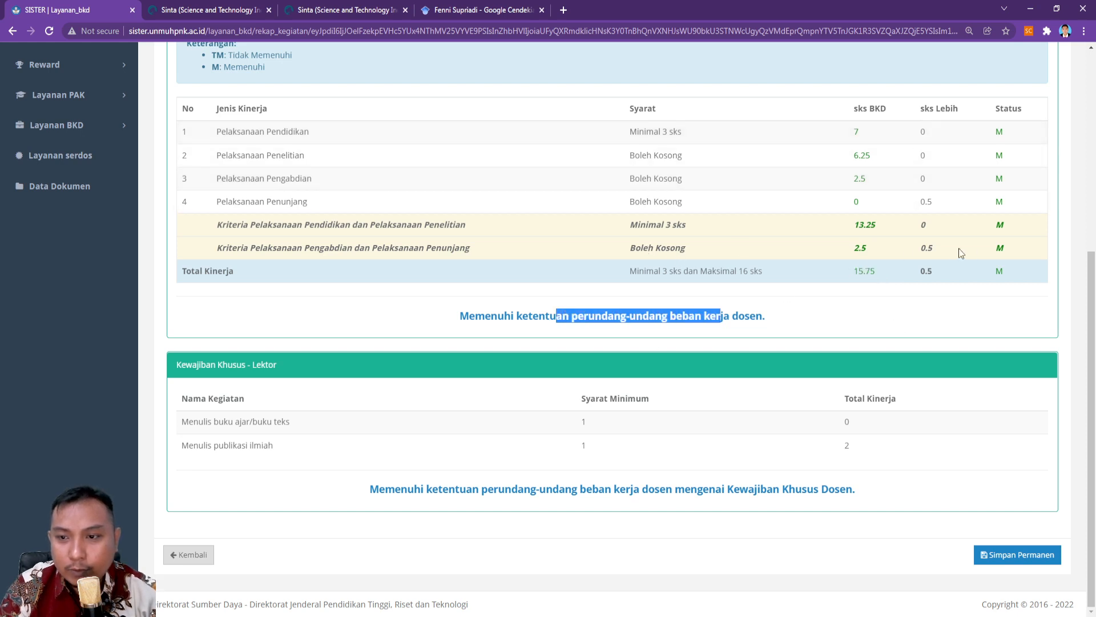
click(916, 251)
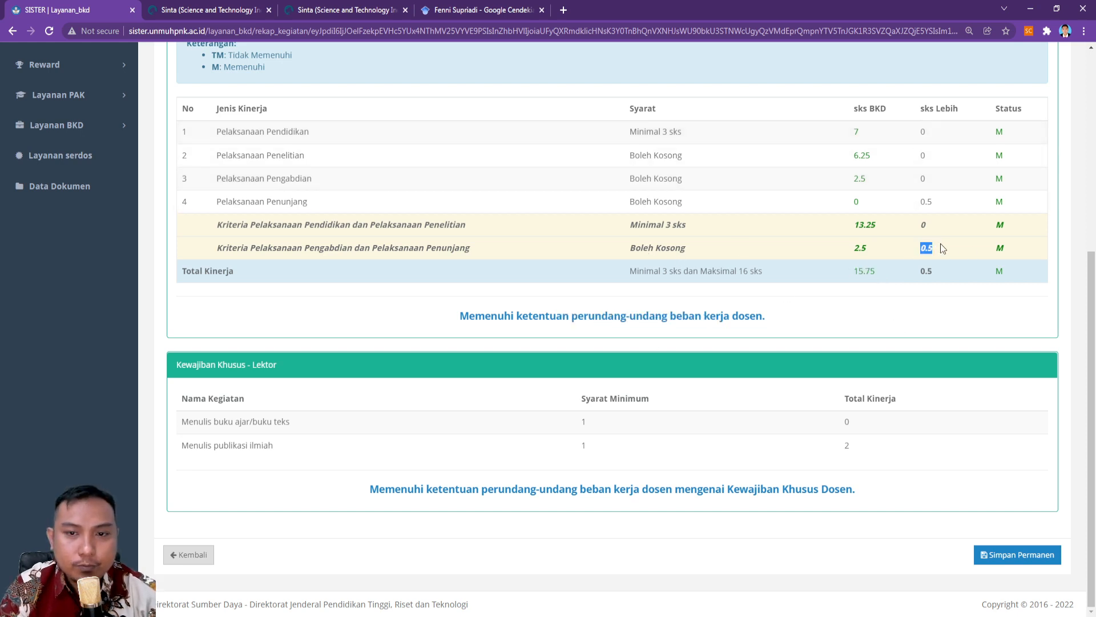
Step: Examine the Syarat entries for Pelaksanaan Penelitian, Pengabdian and Penunjang, and look over the rest of the Simpulan page
click(635, 157)
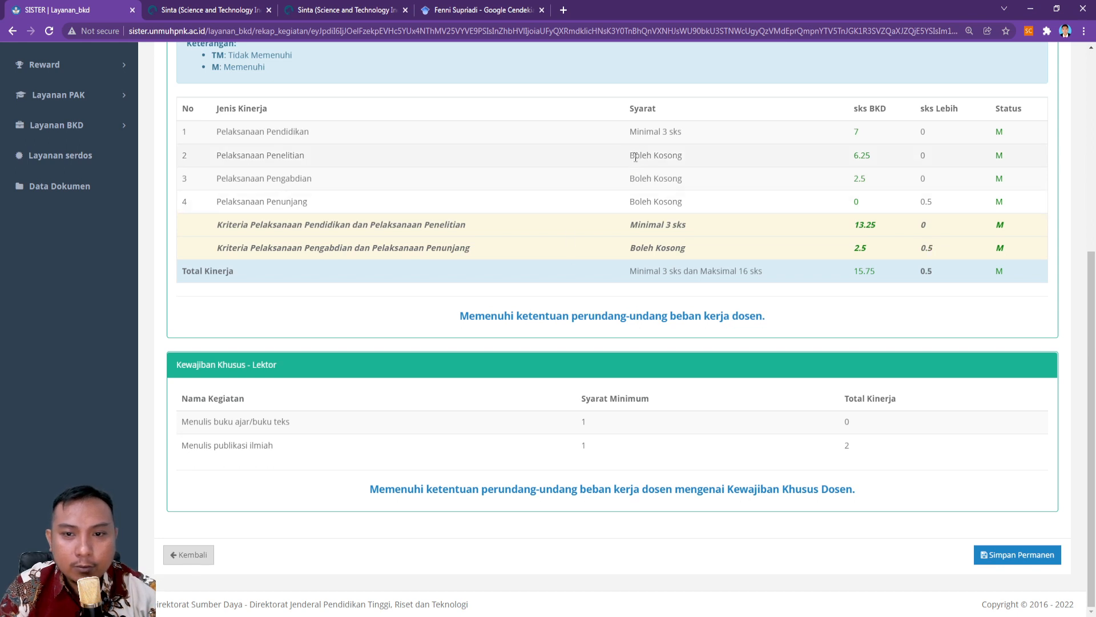
drag(636, 156, 685, 156)
drag(629, 179, 684, 179)
click(631, 204)
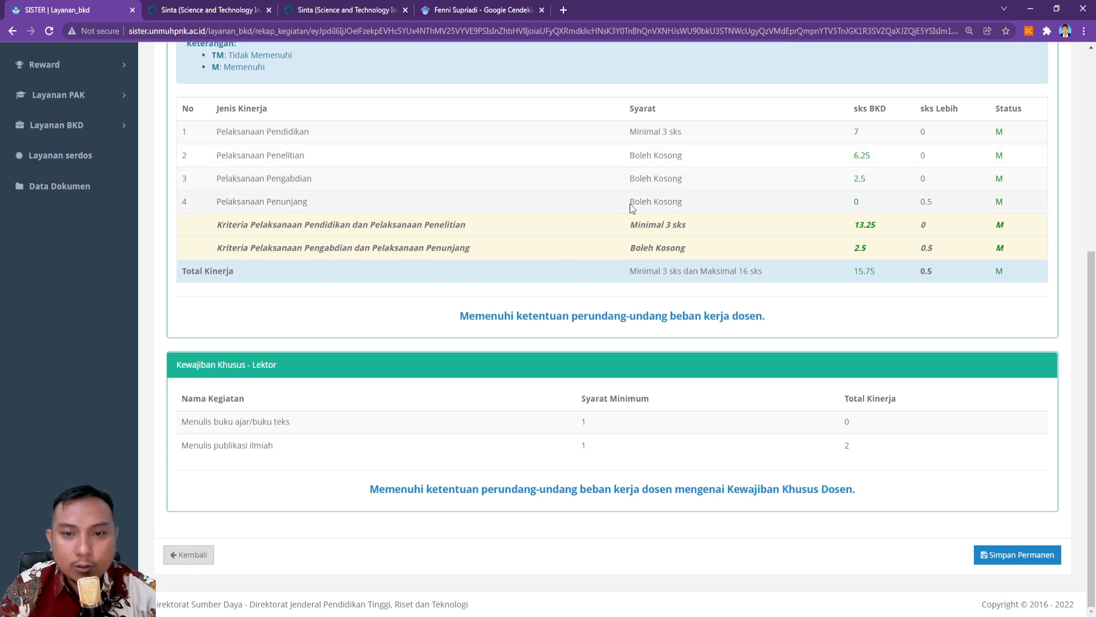
drag(630, 204, 703, 204)
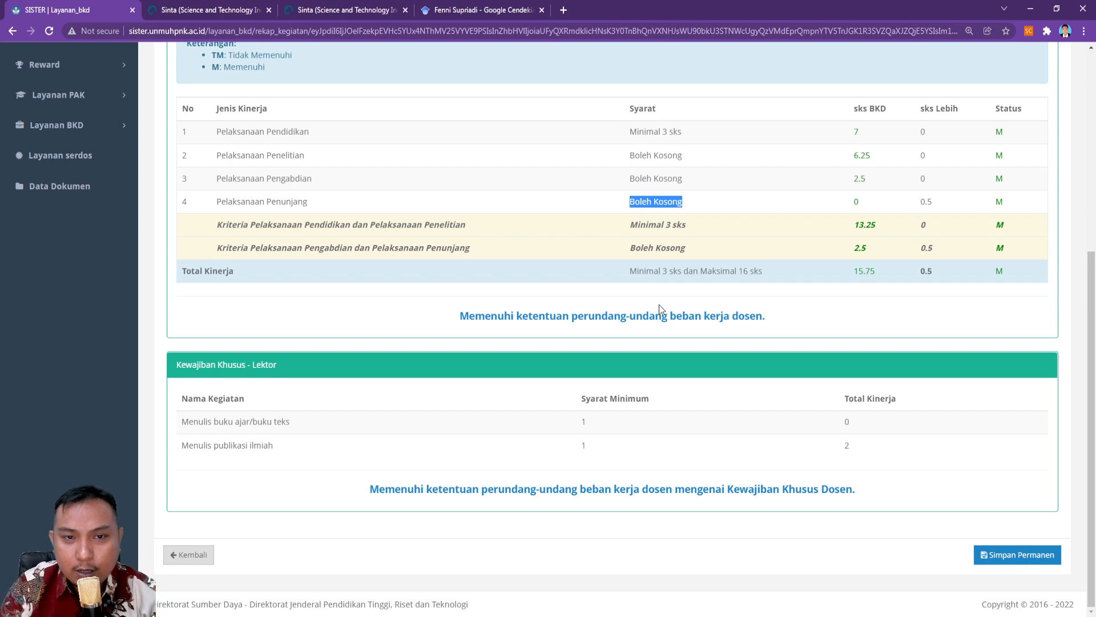
scroll(657, 303, up, 4)
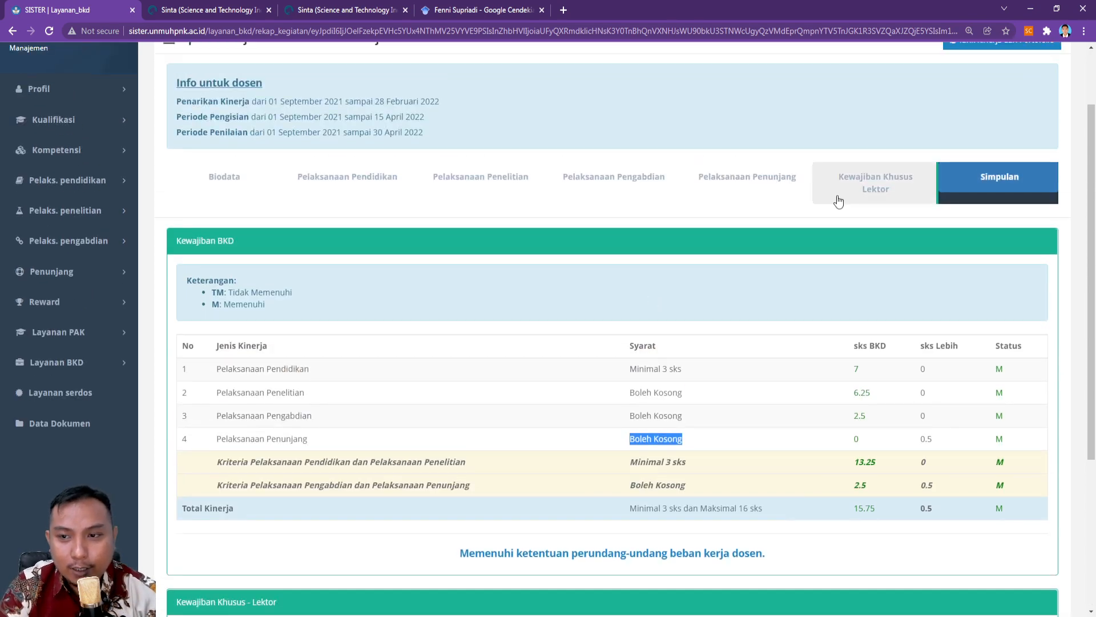
scroll(710, 267, down, 4)
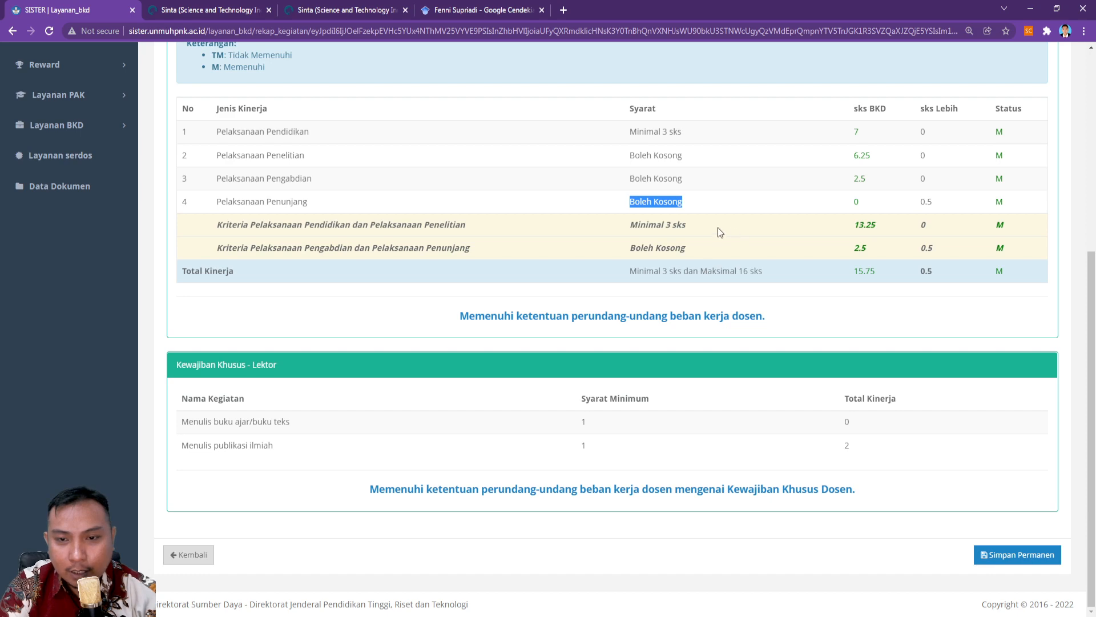
scroll(663, 291, up, 4)
scroll(663, 292, down, 4)
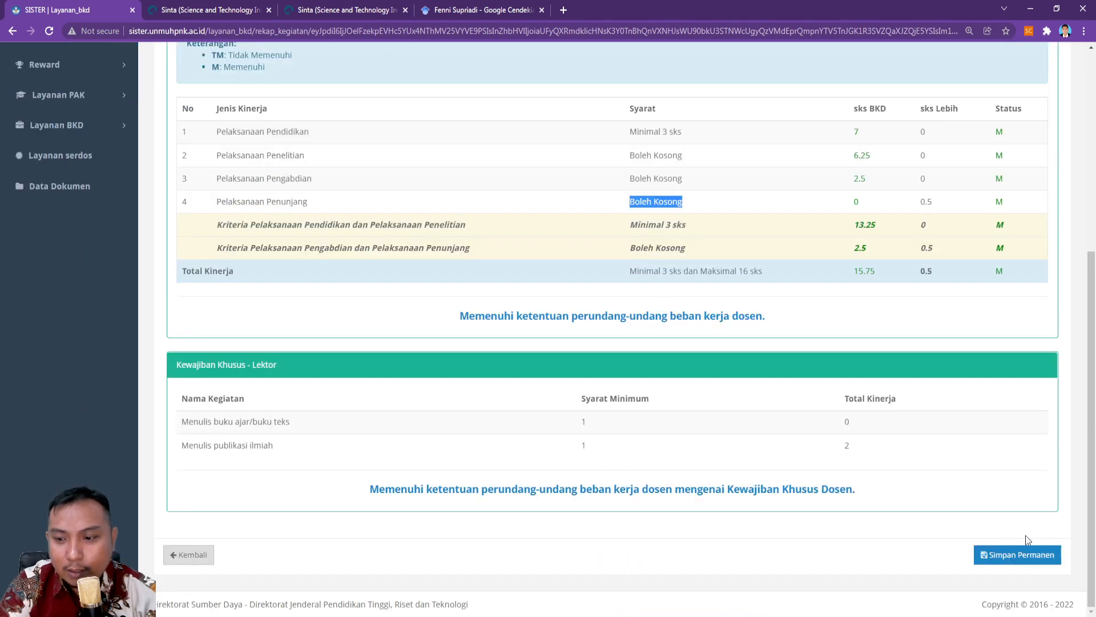
Step: Permanently save the 2021/2022 Ganjil BKD report, agree to lock the period for assessment, and dismiss the success notice
click(1020, 556)
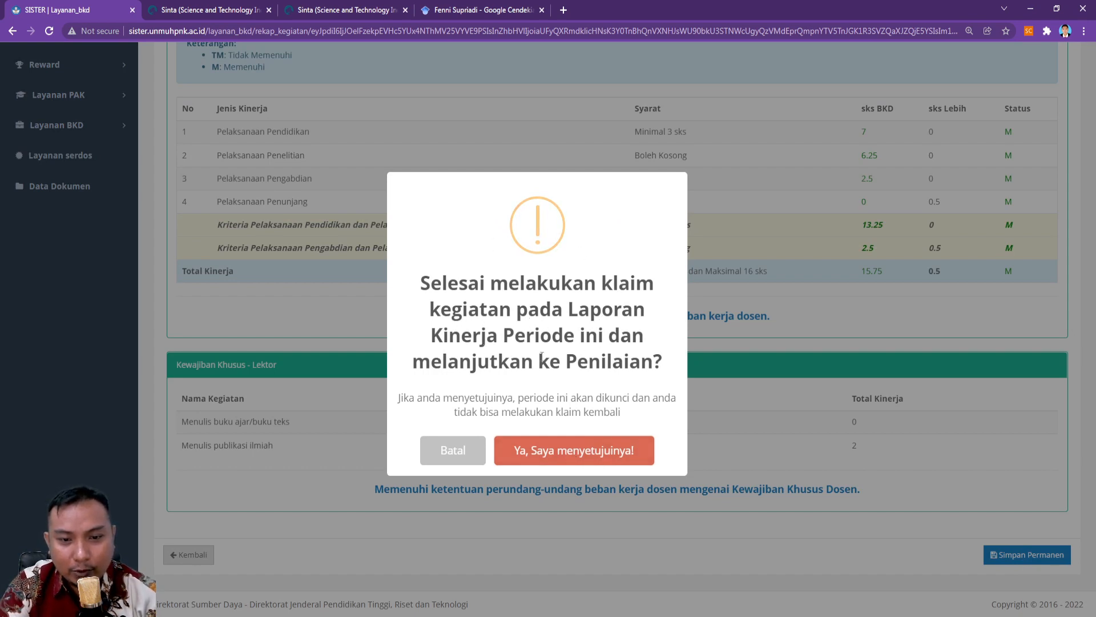
click(597, 459)
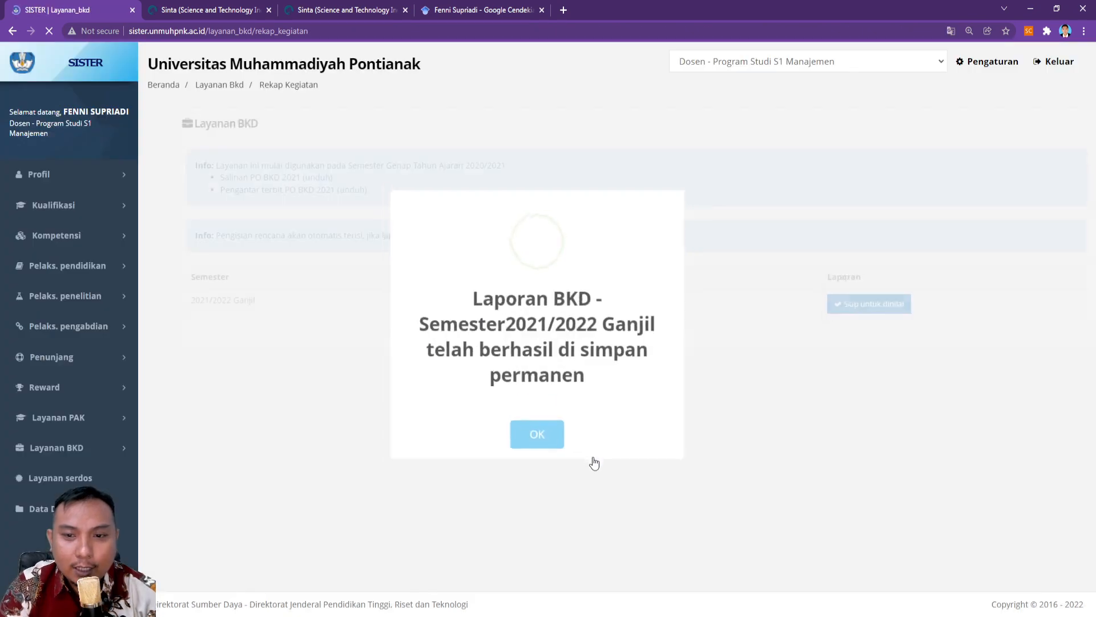
click(543, 442)
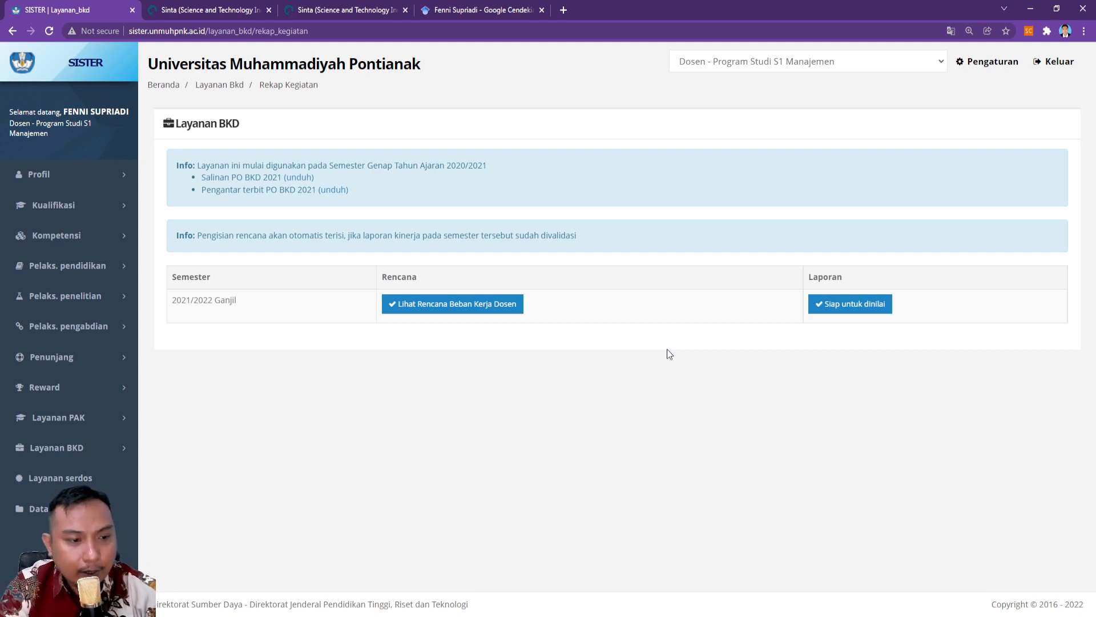
click(729, 59)
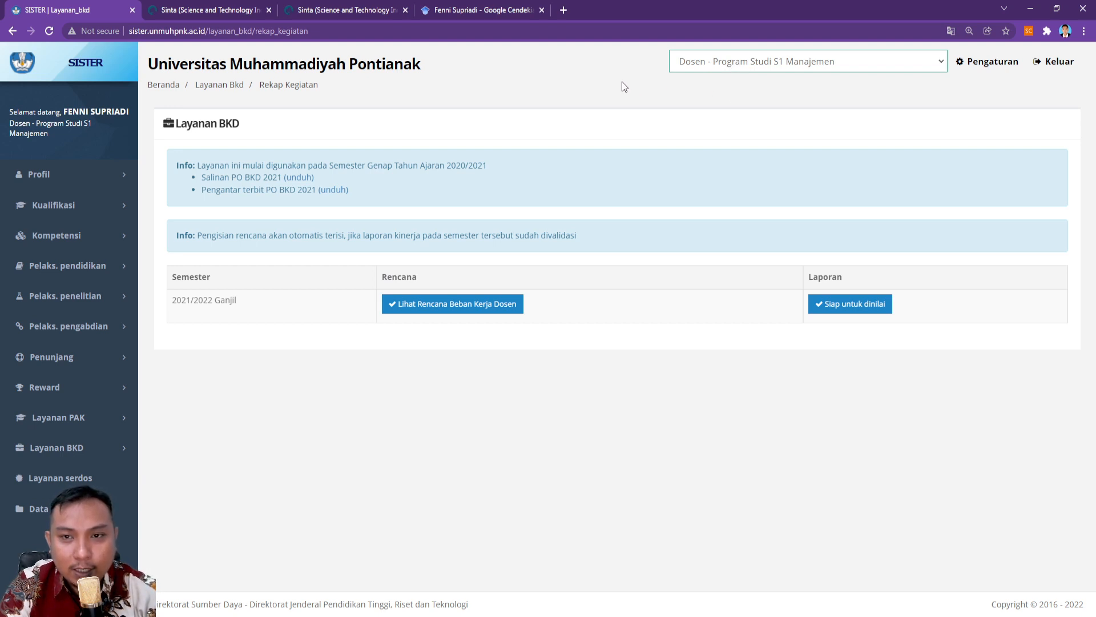
click(646, 83)
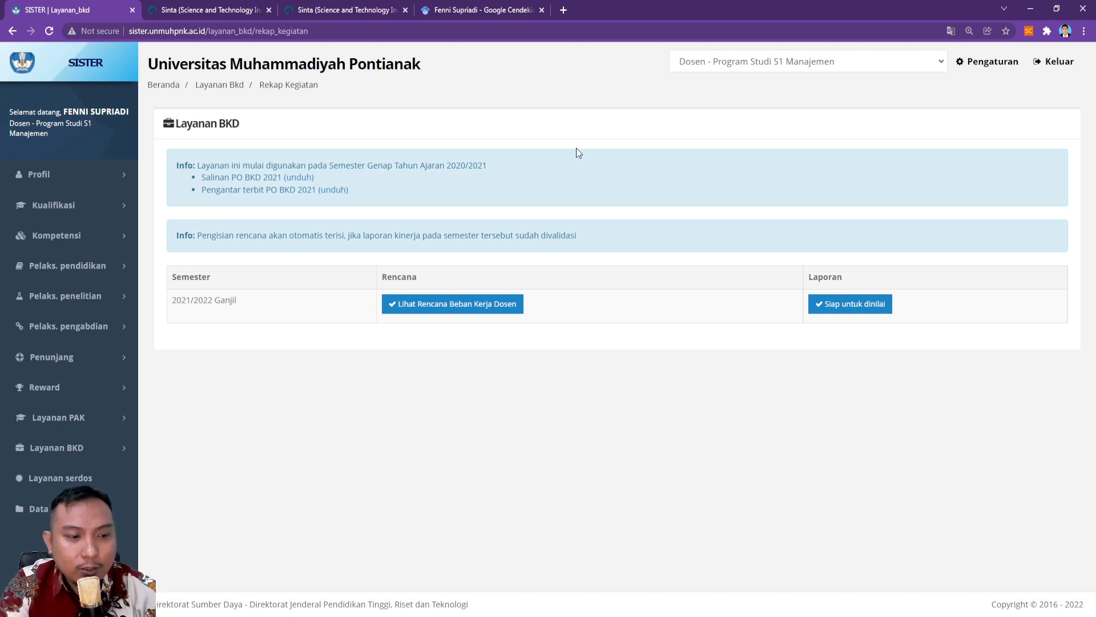
click(67, 451)
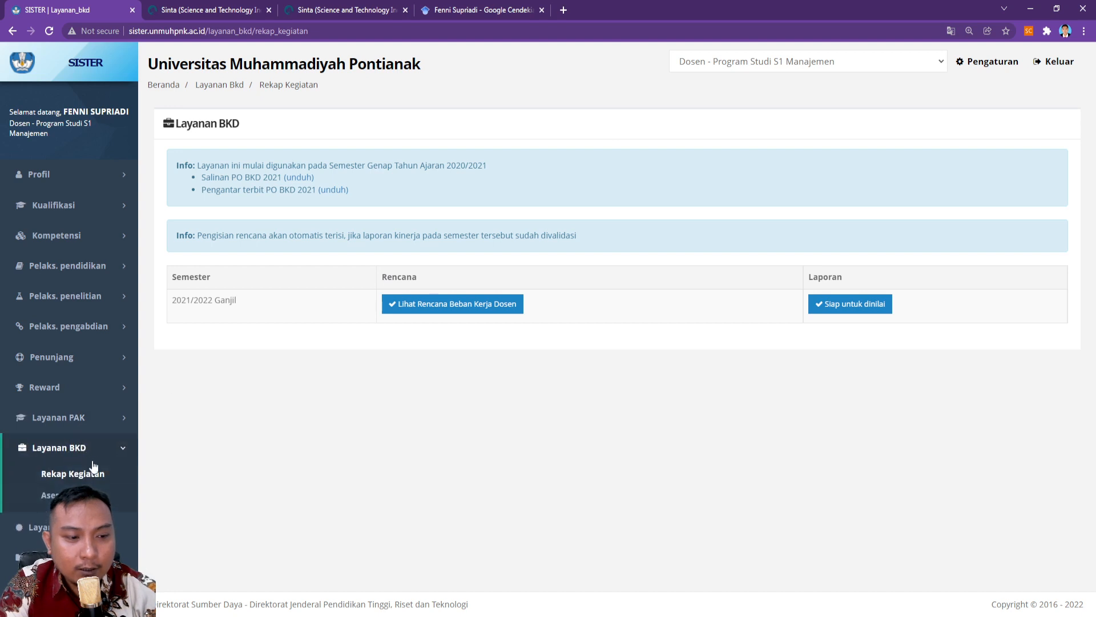
click(93, 451)
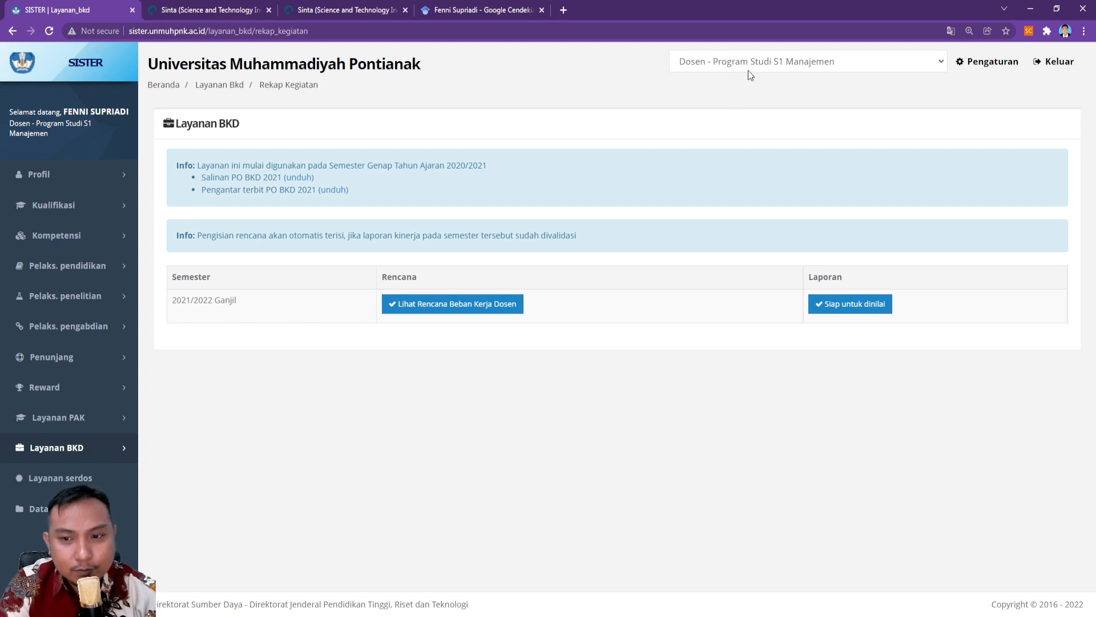
Step: Switch the active role to Unit BKD Internal Prodi - Program Studi S1 Manajemen and open Peserta BKD
click(768, 63)
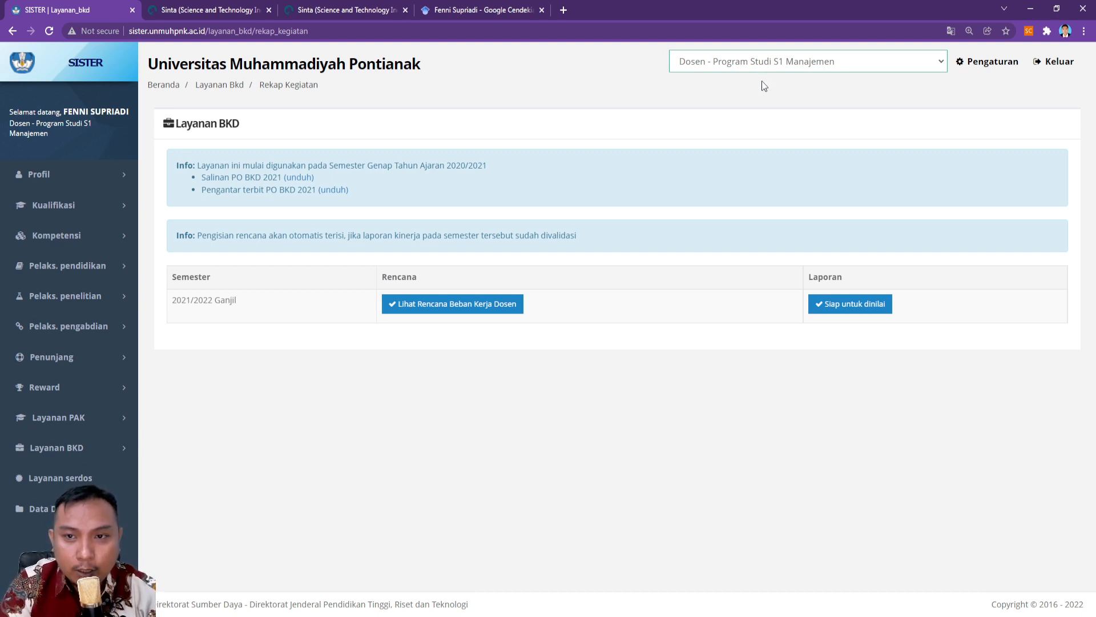
click(762, 81)
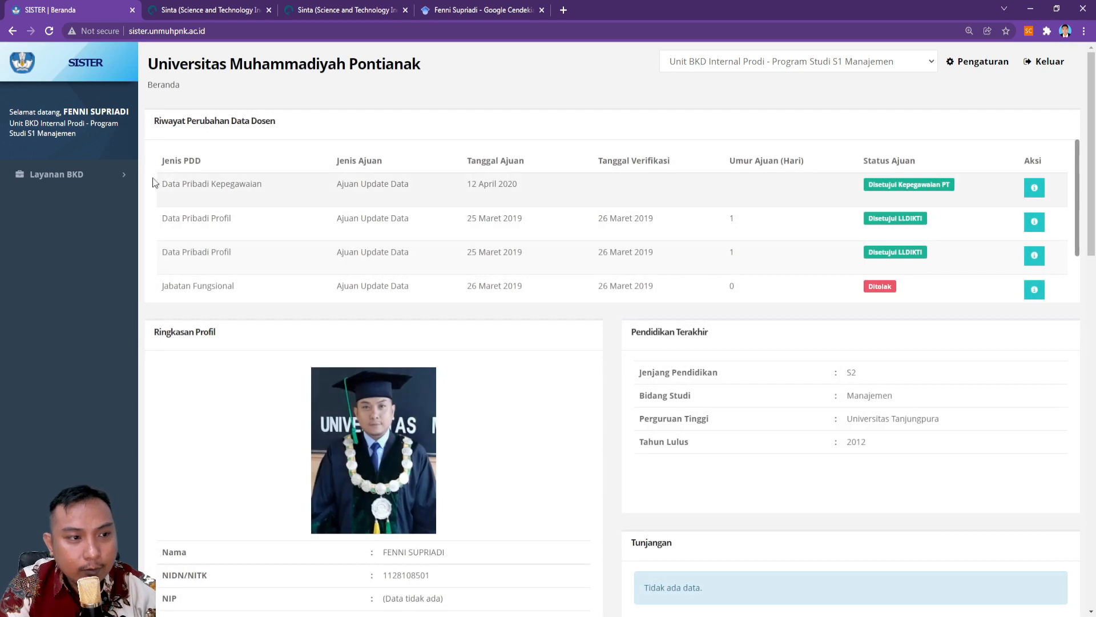
click(86, 178)
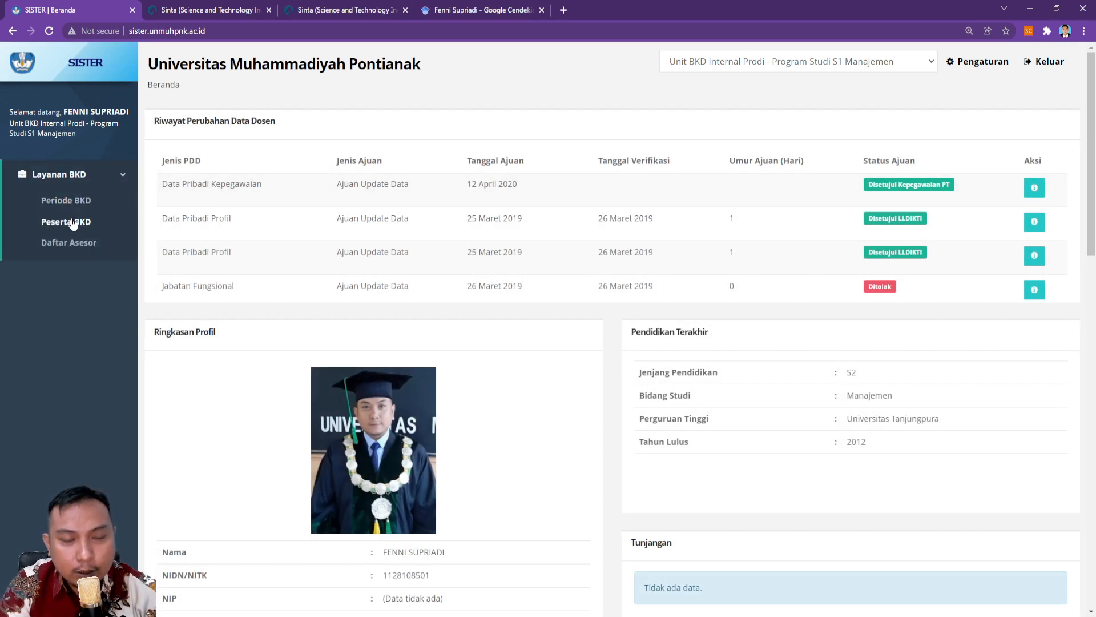
click(72, 222)
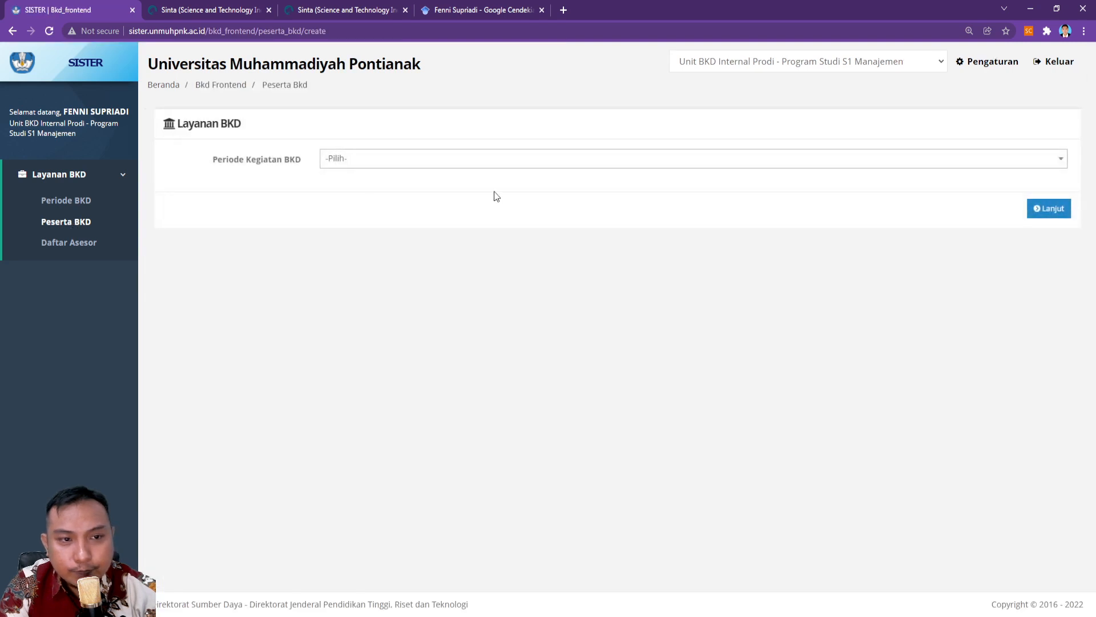
Step: Select the period BKD Rencana dan Laporan 2021/2022 Ganjil and view the lecturer list for S1 - Manajemen
click(562, 166)
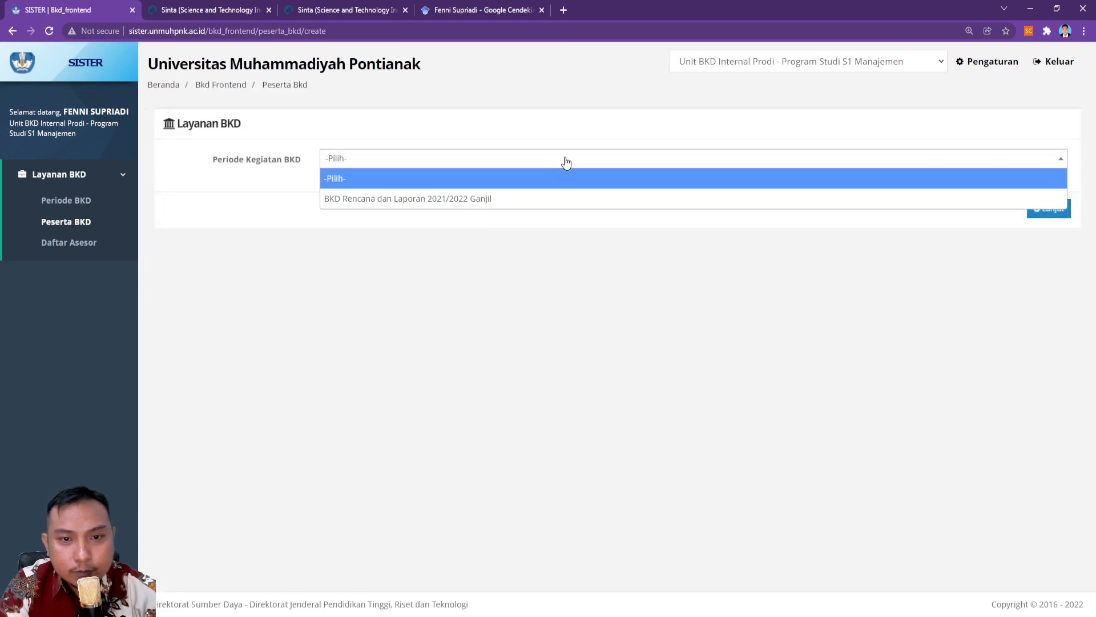
click(413, 199)
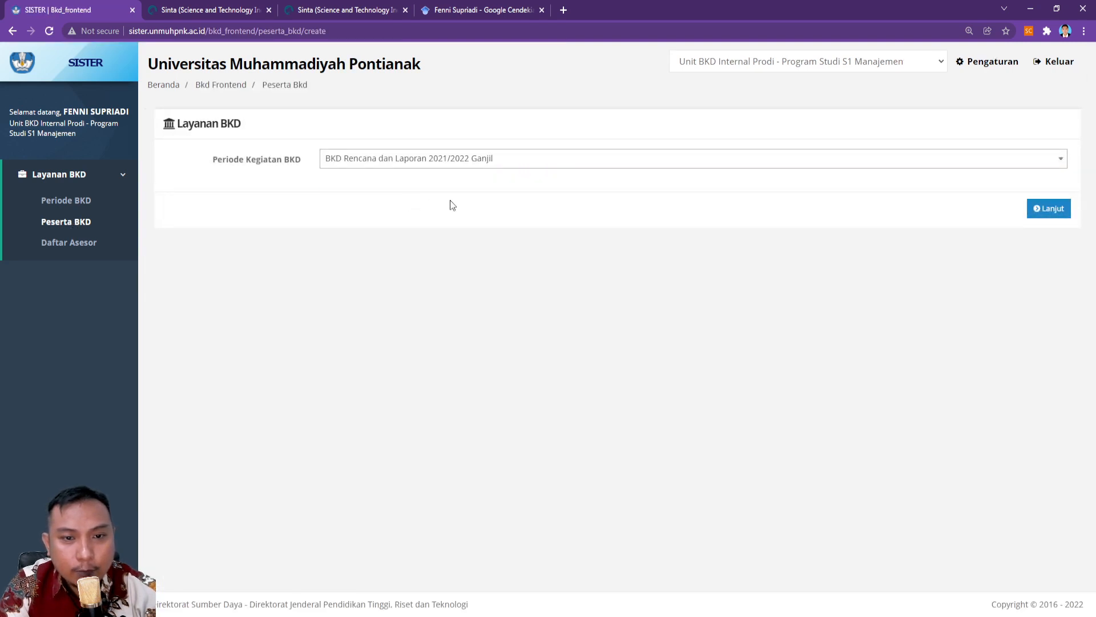
click(1049, 212)
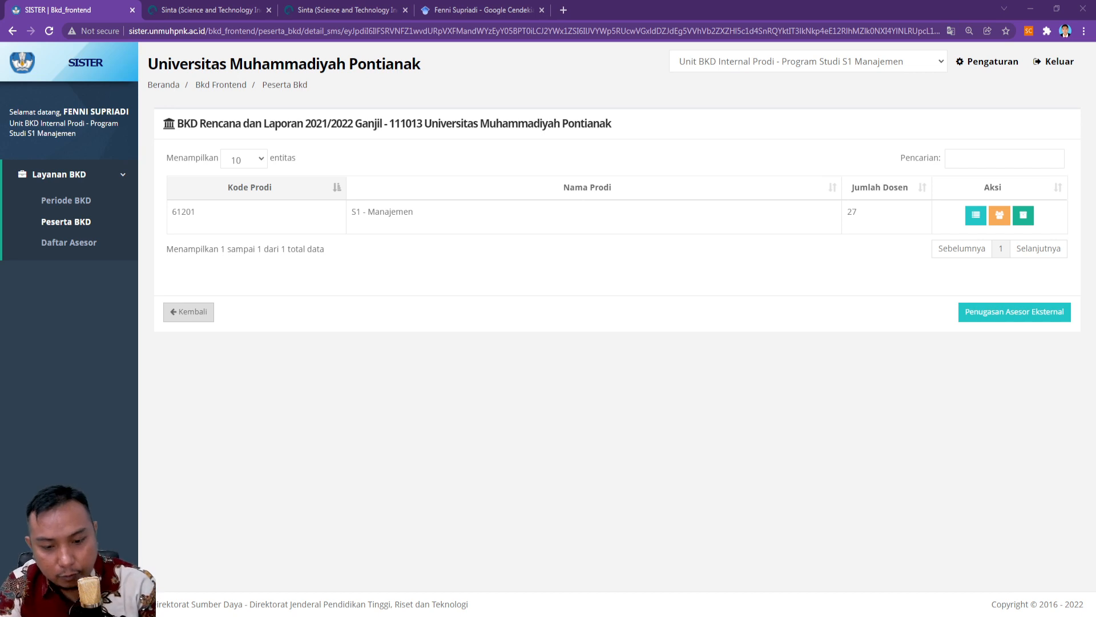
click(978, 217)
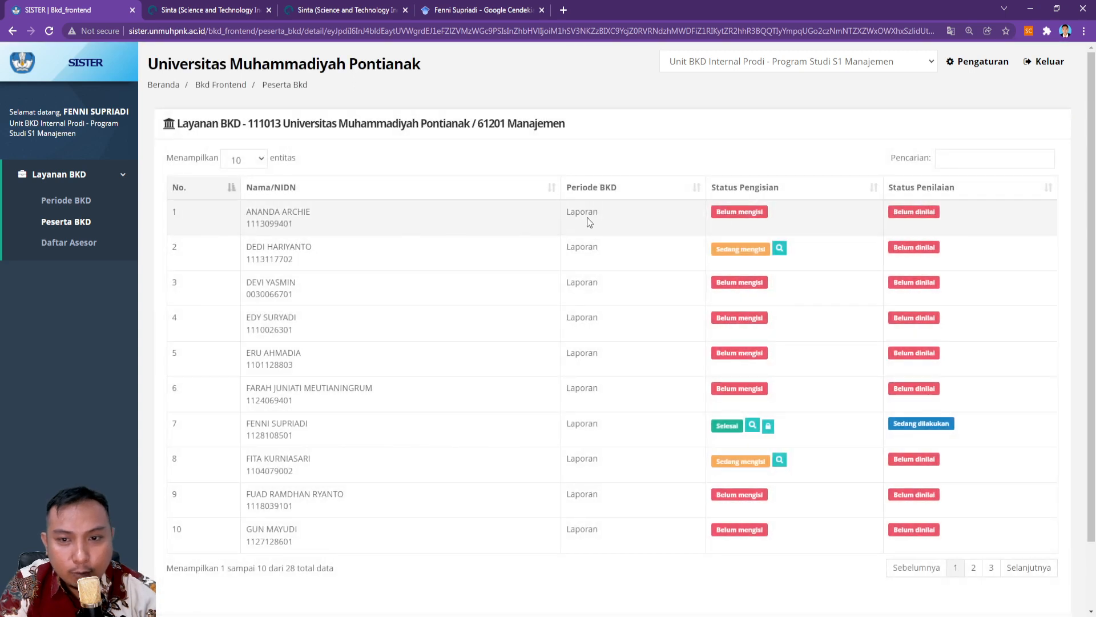
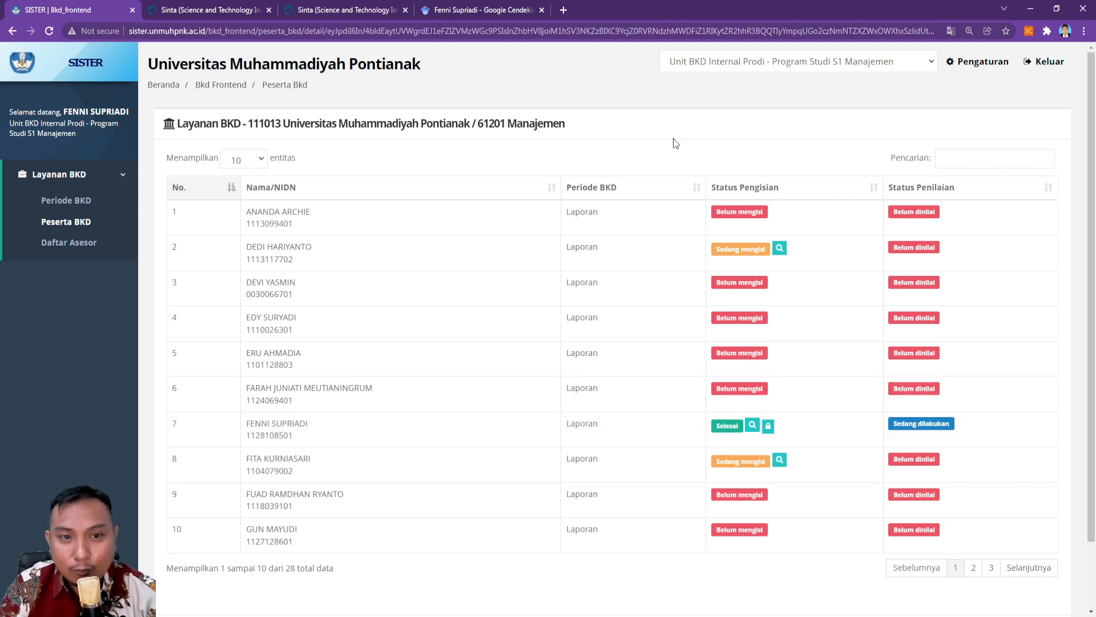
Step: Return to Peserta BKD for the 2021/2022 Ganjil period and examine the assessor assignments of S1 - Manajemen
click(74, 228)
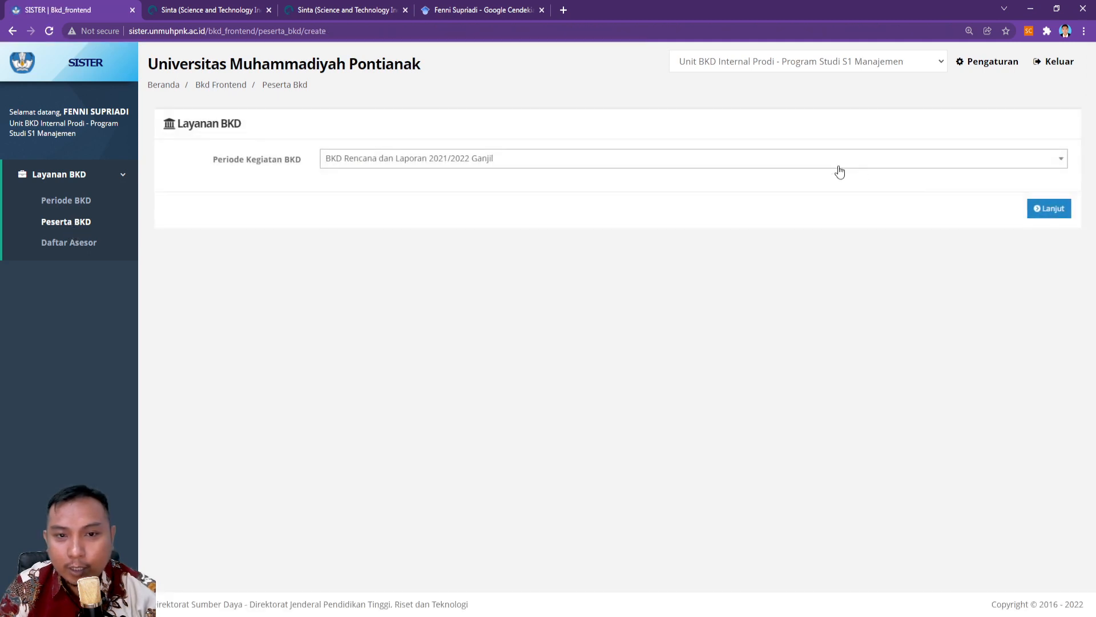
click(1048, 209)
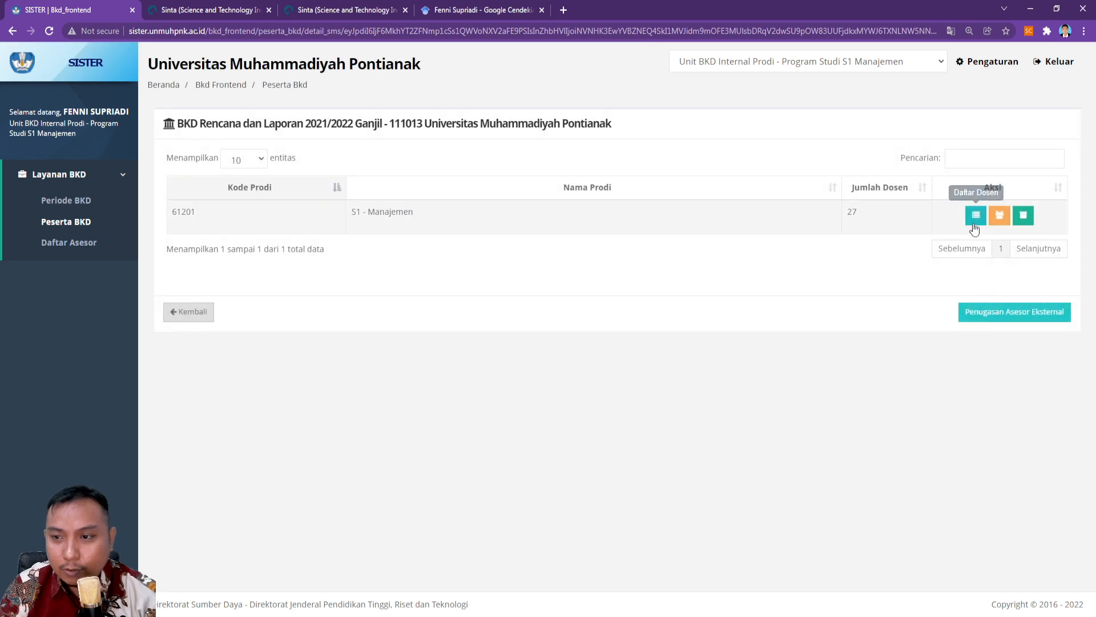
click(1000, 216)
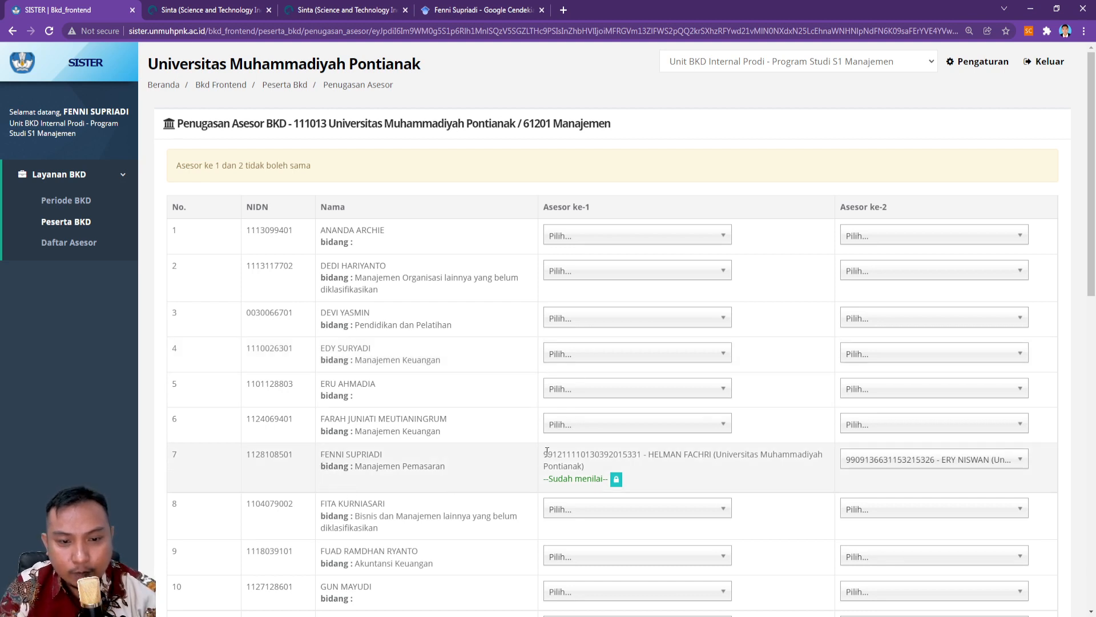
scroll(645, 458, down, 1)
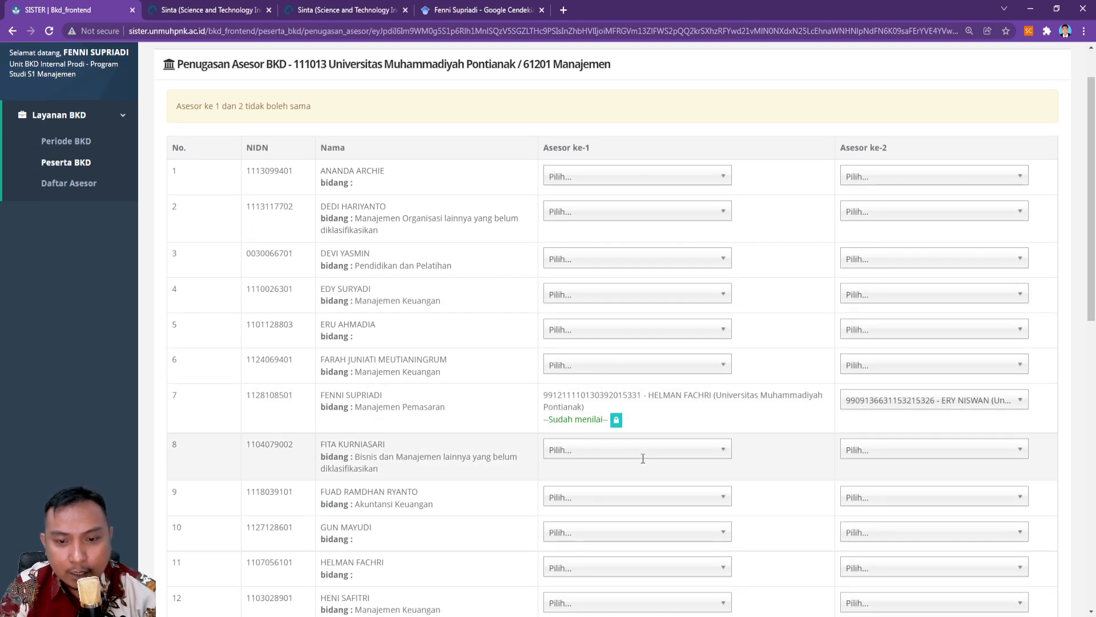
scroll(643, 458, up, 1)
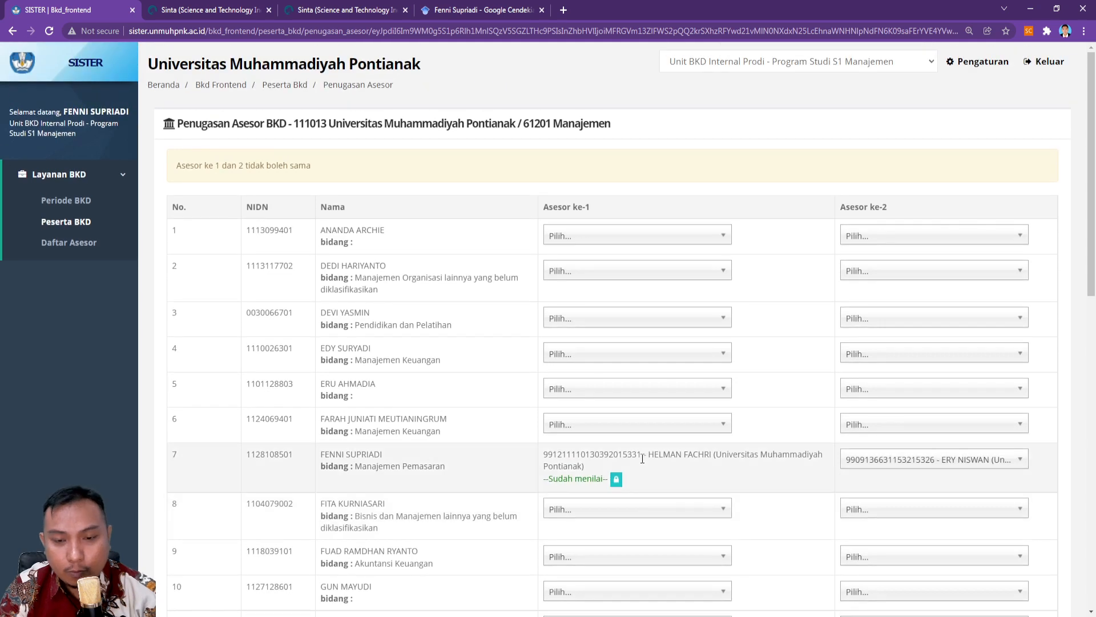
scroll(643, 459, down, 1)
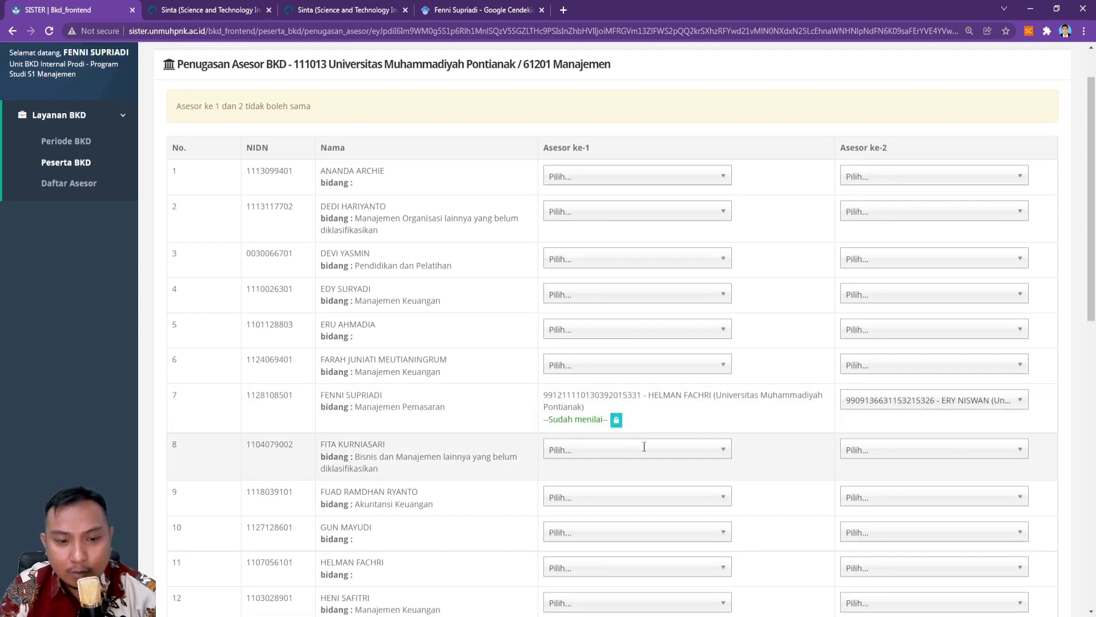
Step: View the available Asesor ke-1 choices for lecturer 8 without assigning one, and check the Asesor ke-1 name and assessment status of lecturer 7
click(711, 451)
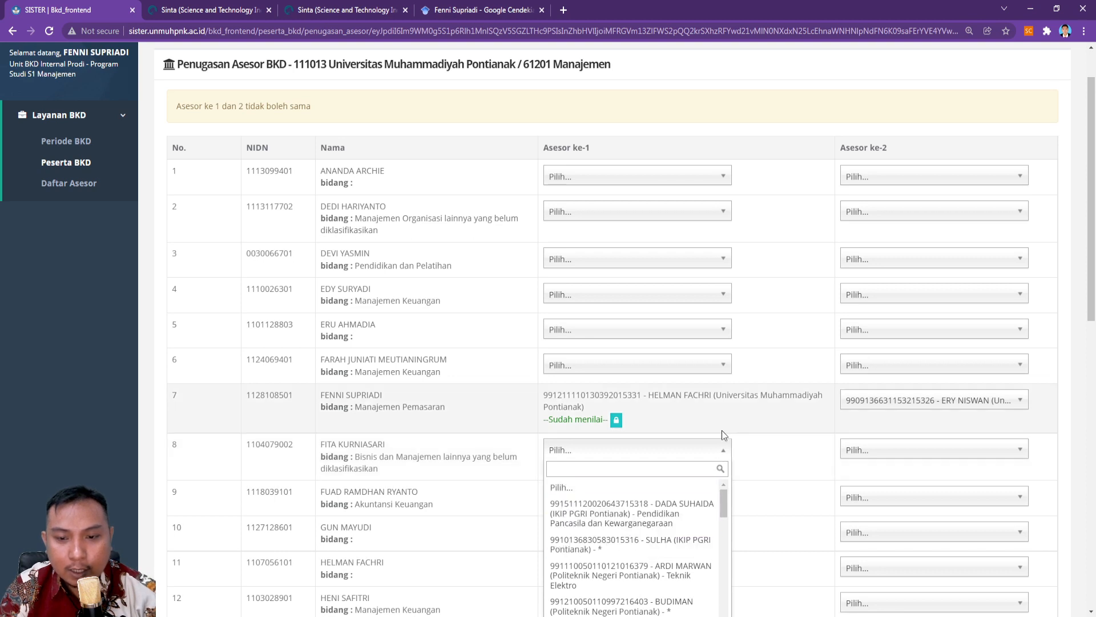
click(759, 428)
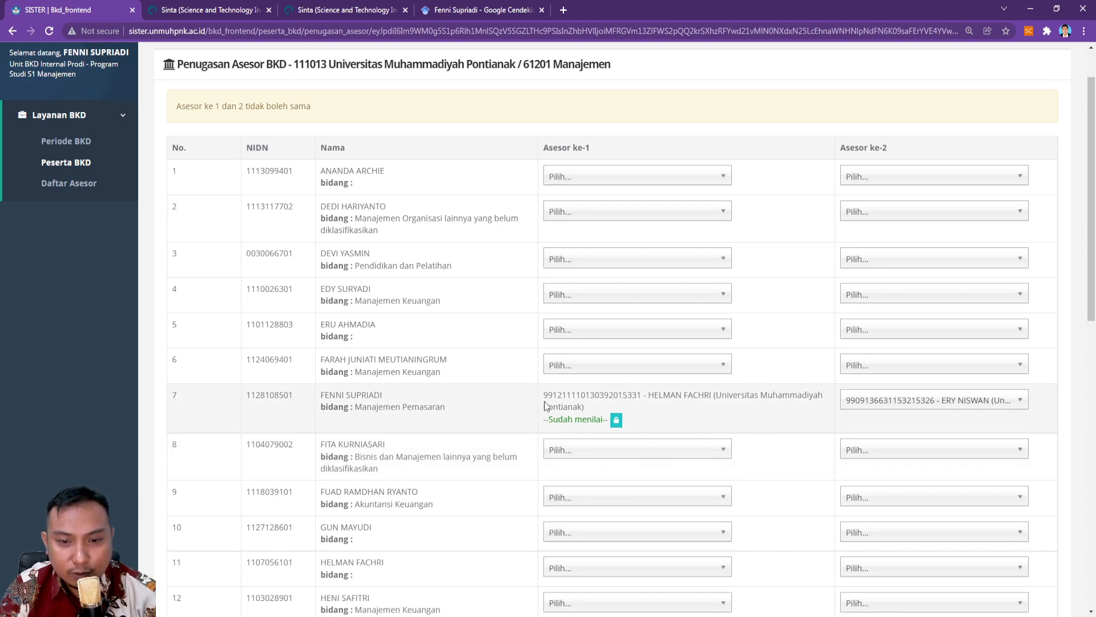
drag(549, 395, 750, 399)
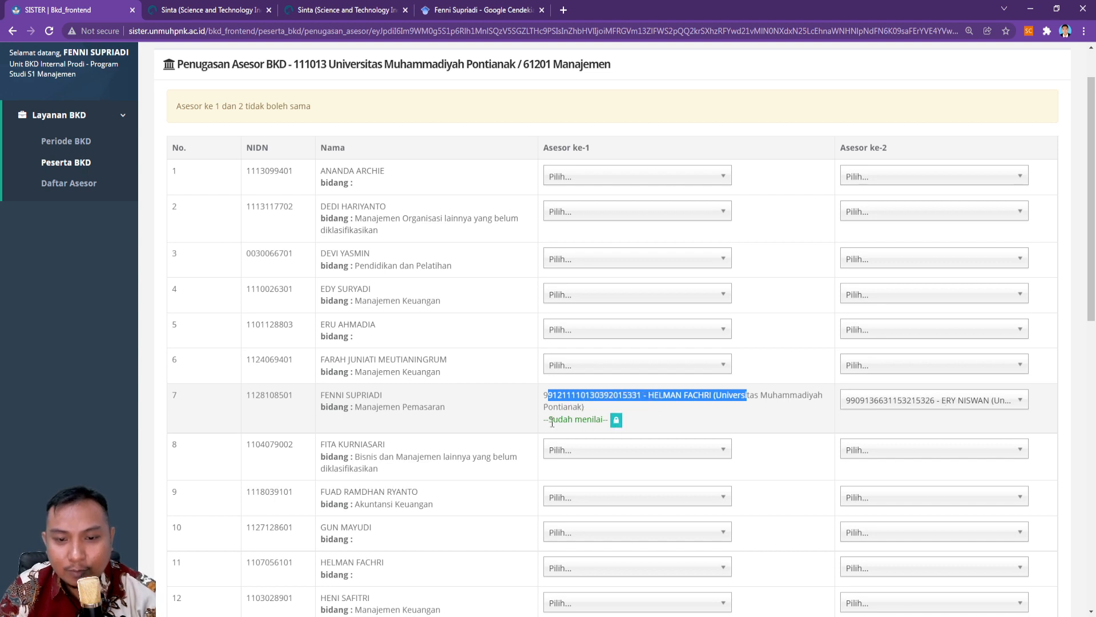
drag(549, 419, 604, 419)
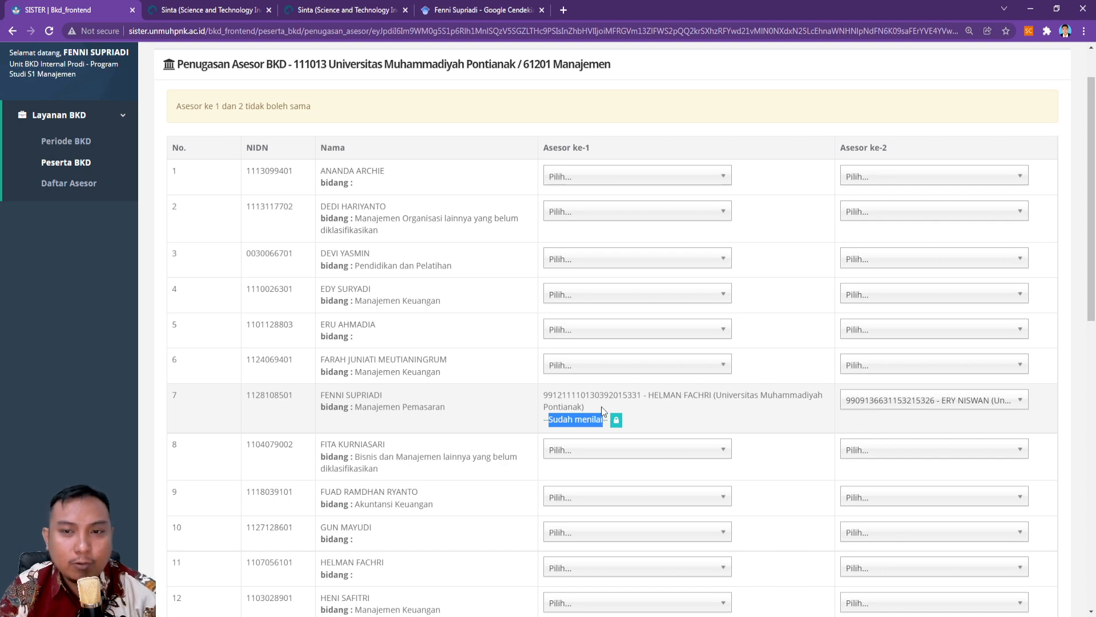
scroll(571, 398, up, 1)
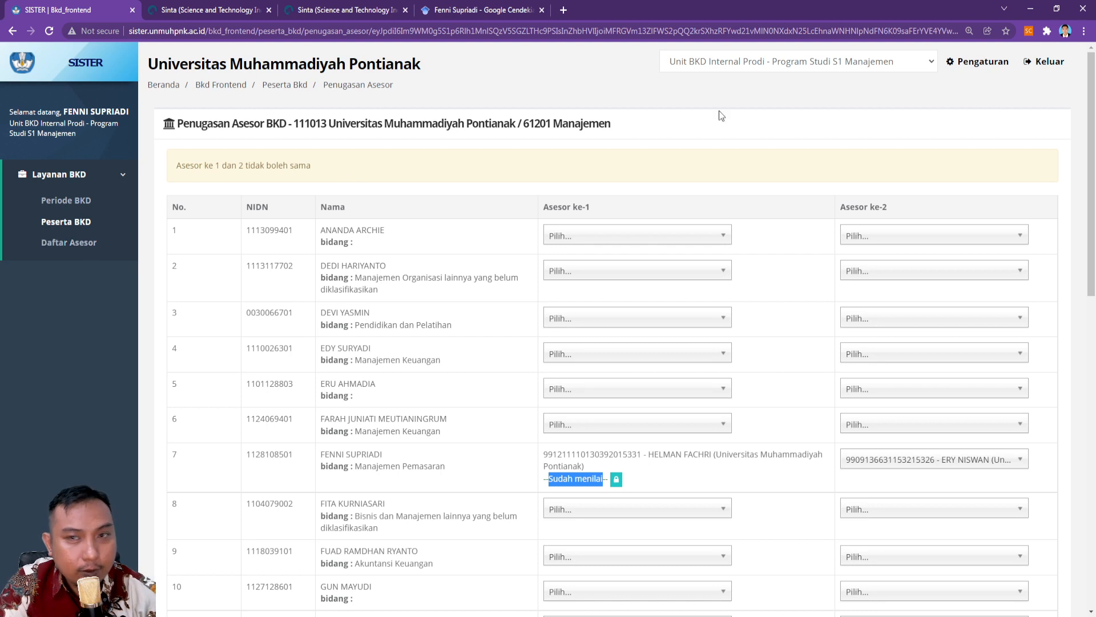
Step: Switch the active role back to Dosen - Program Studi S1 Manajemen and log out of SISTER
click(851, 70)
key(Up)
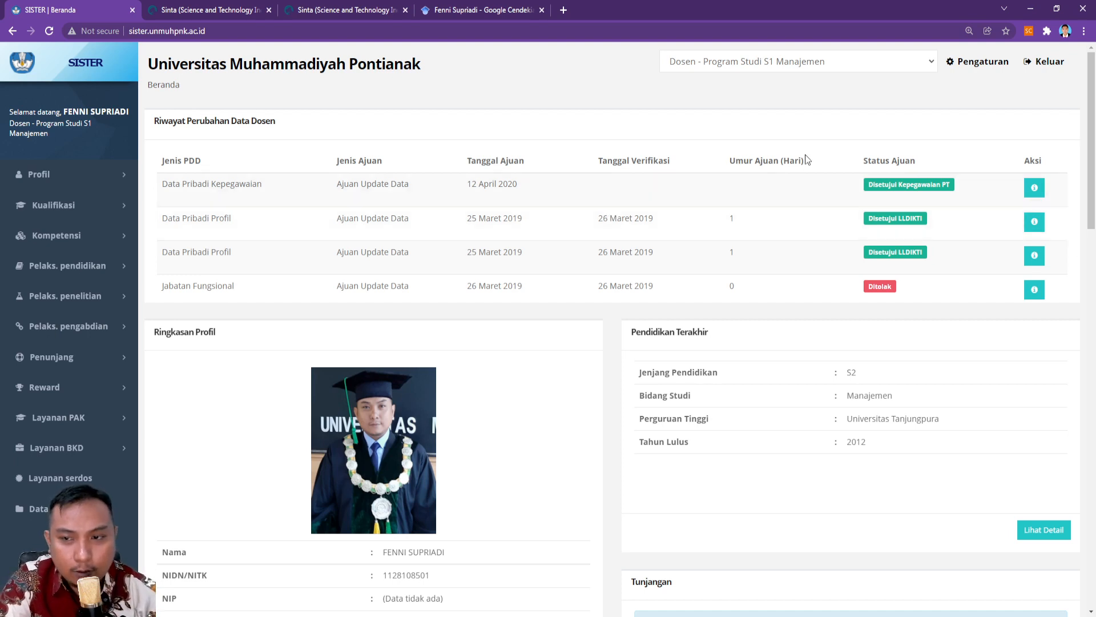
click(1047, 61)
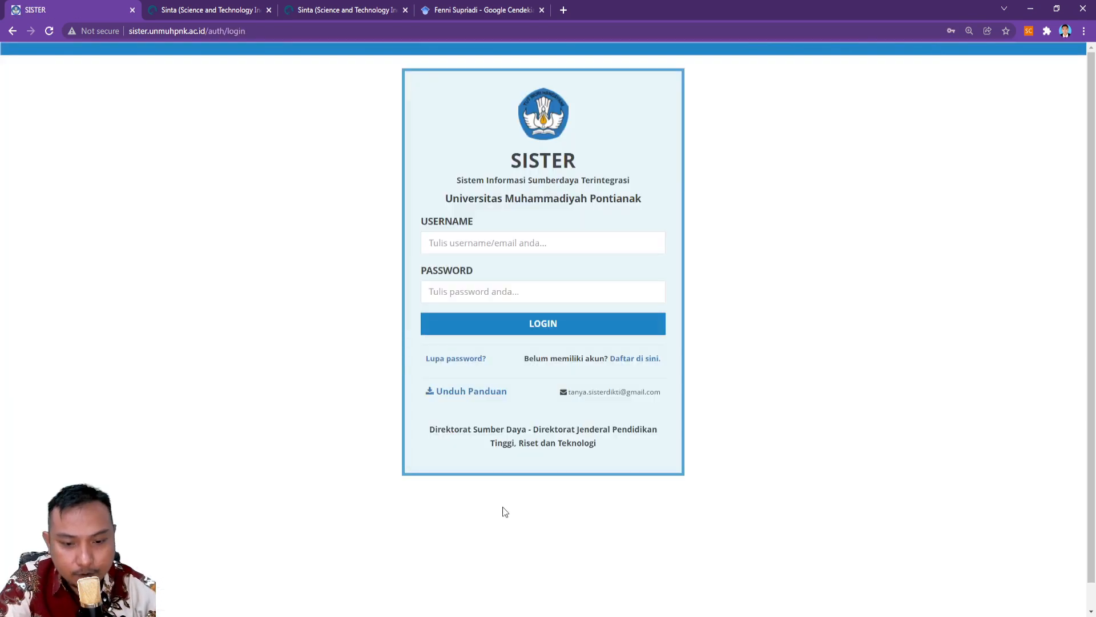